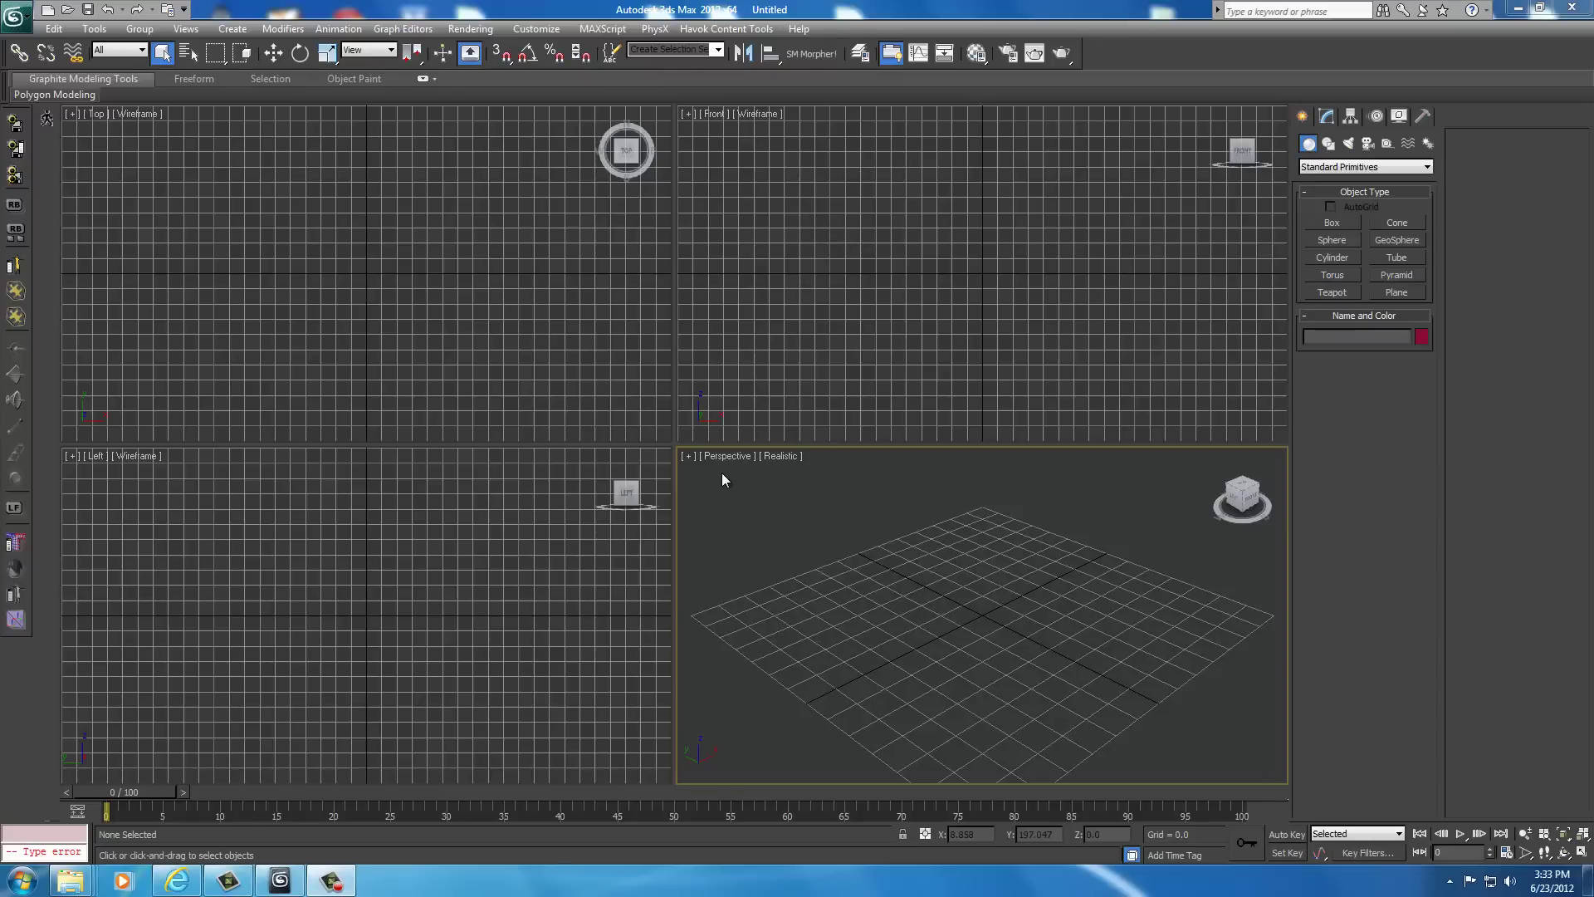
Start a file import and browse to the UNP Custom Armors folder
left_click(16, 18)
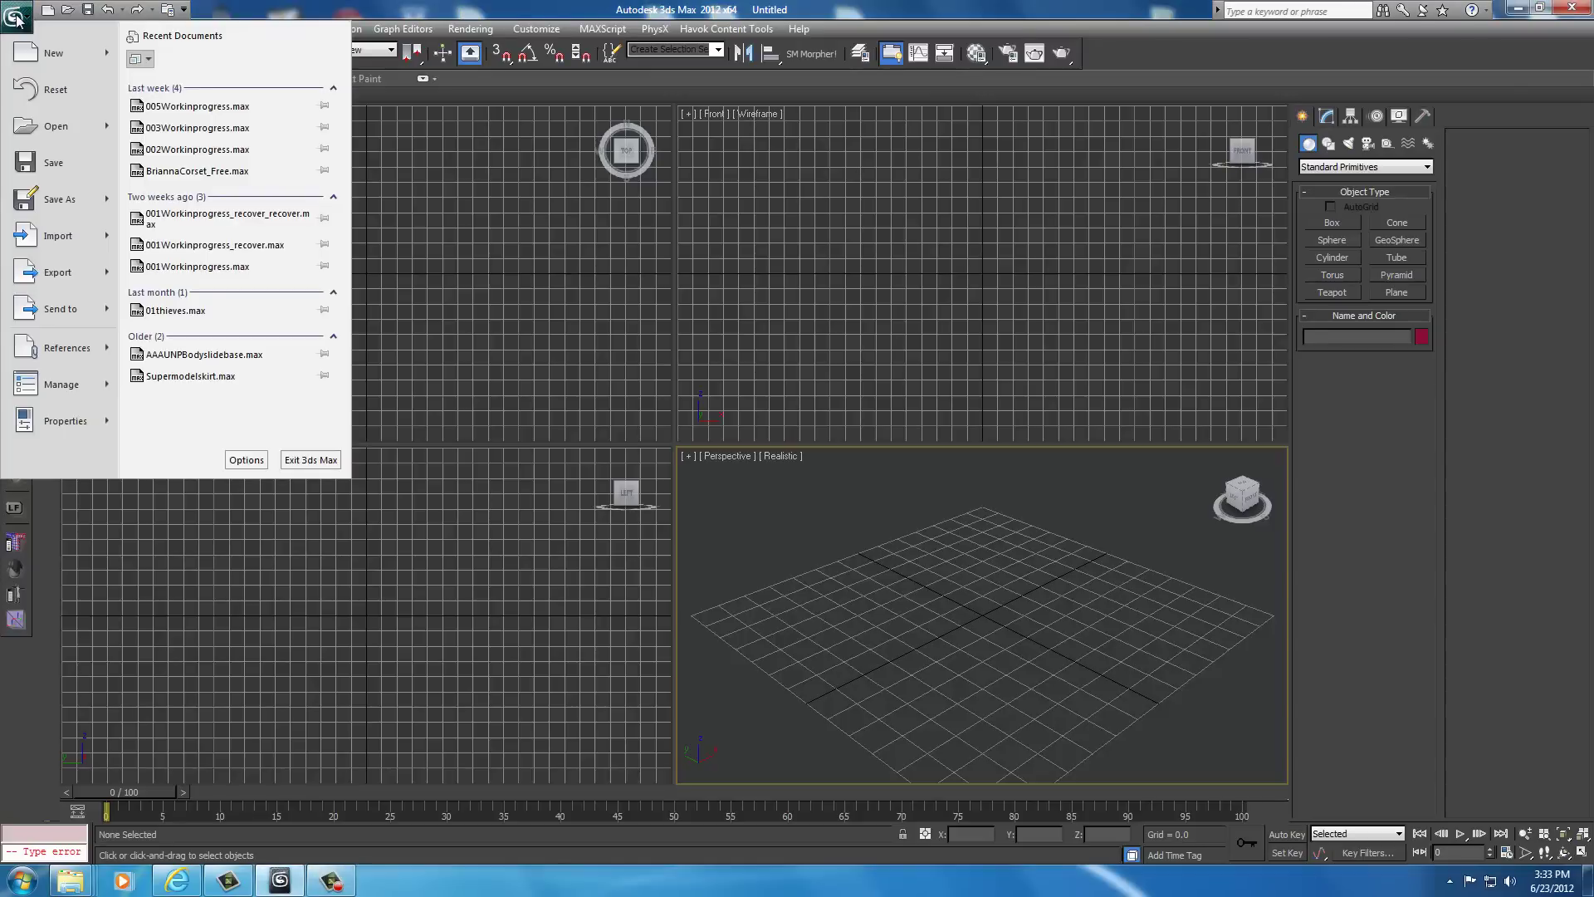
left_click(43, 238)
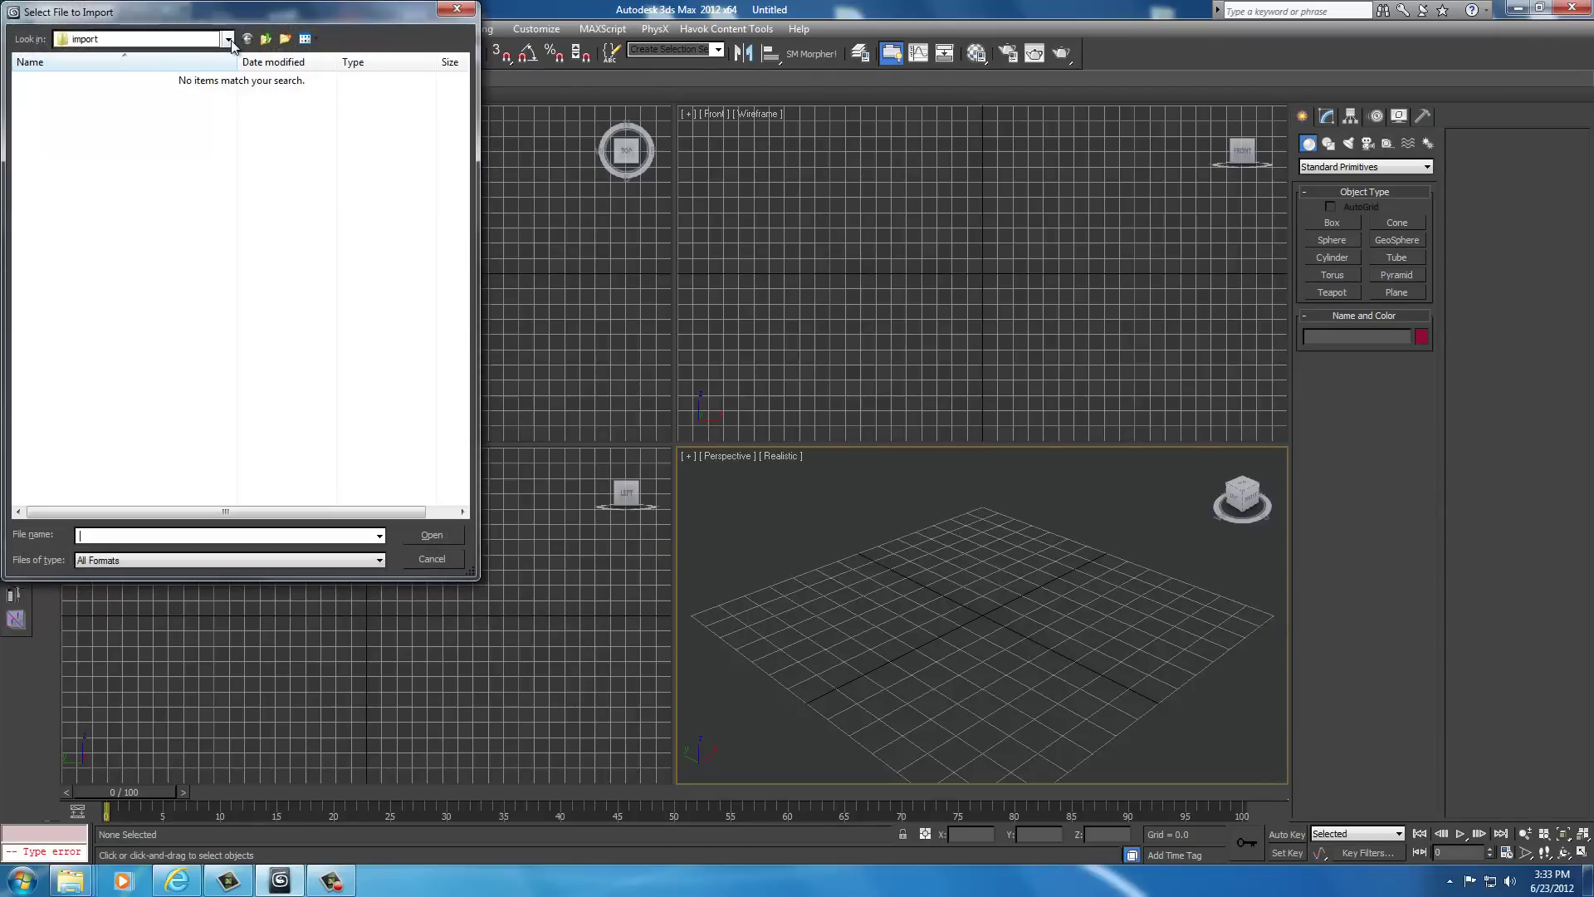
left_click(218, 39)
scroll(157, 323, "down", 5)
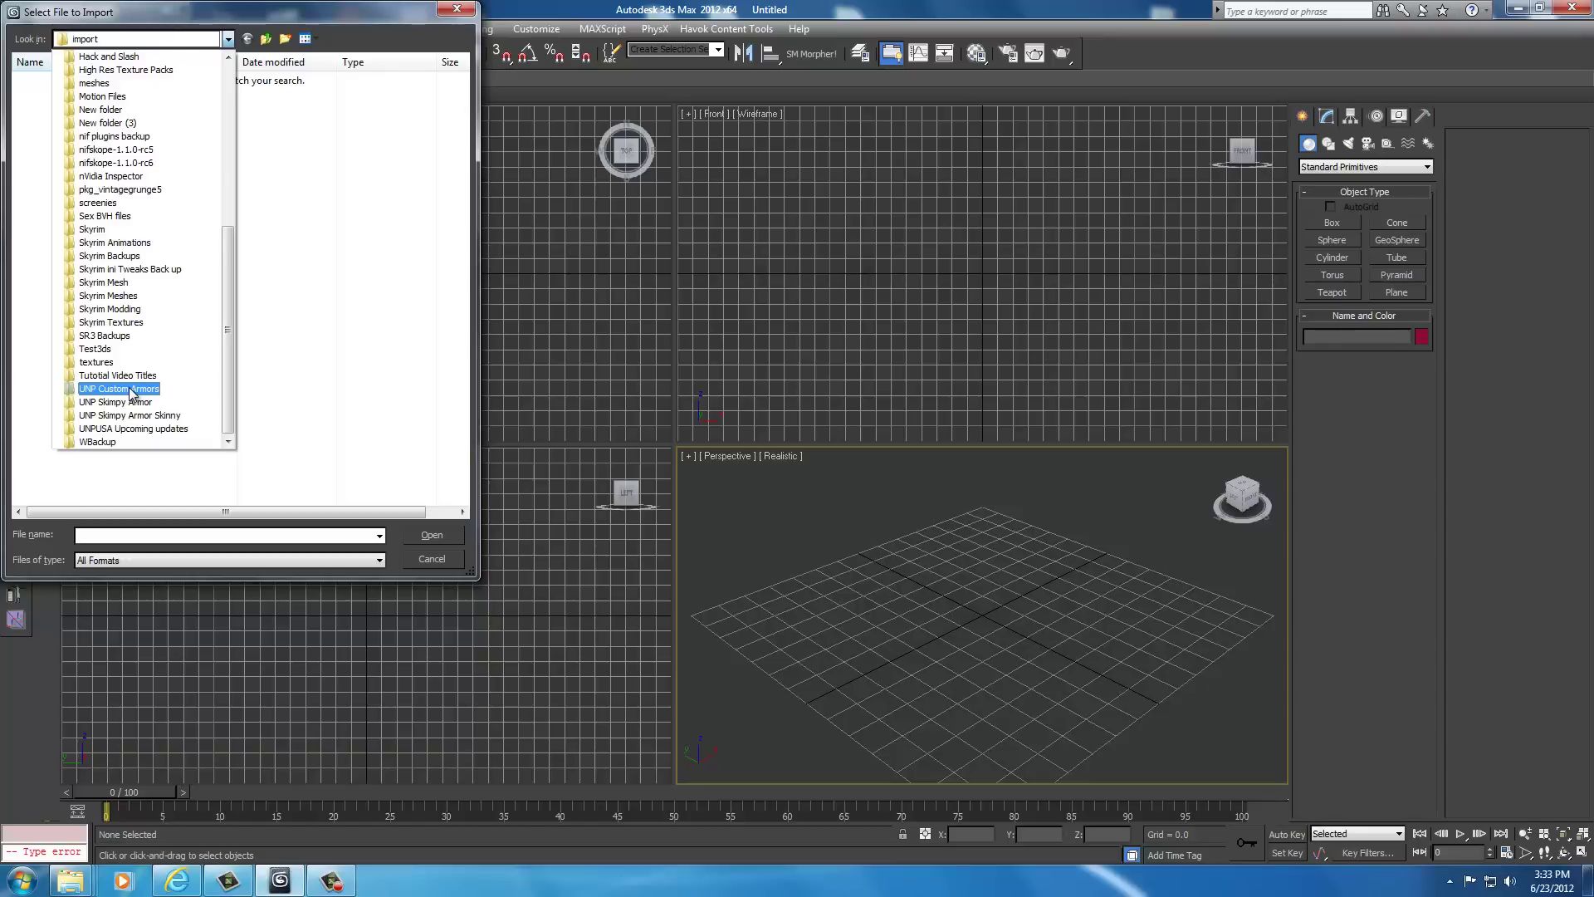
left_click(131, 389)
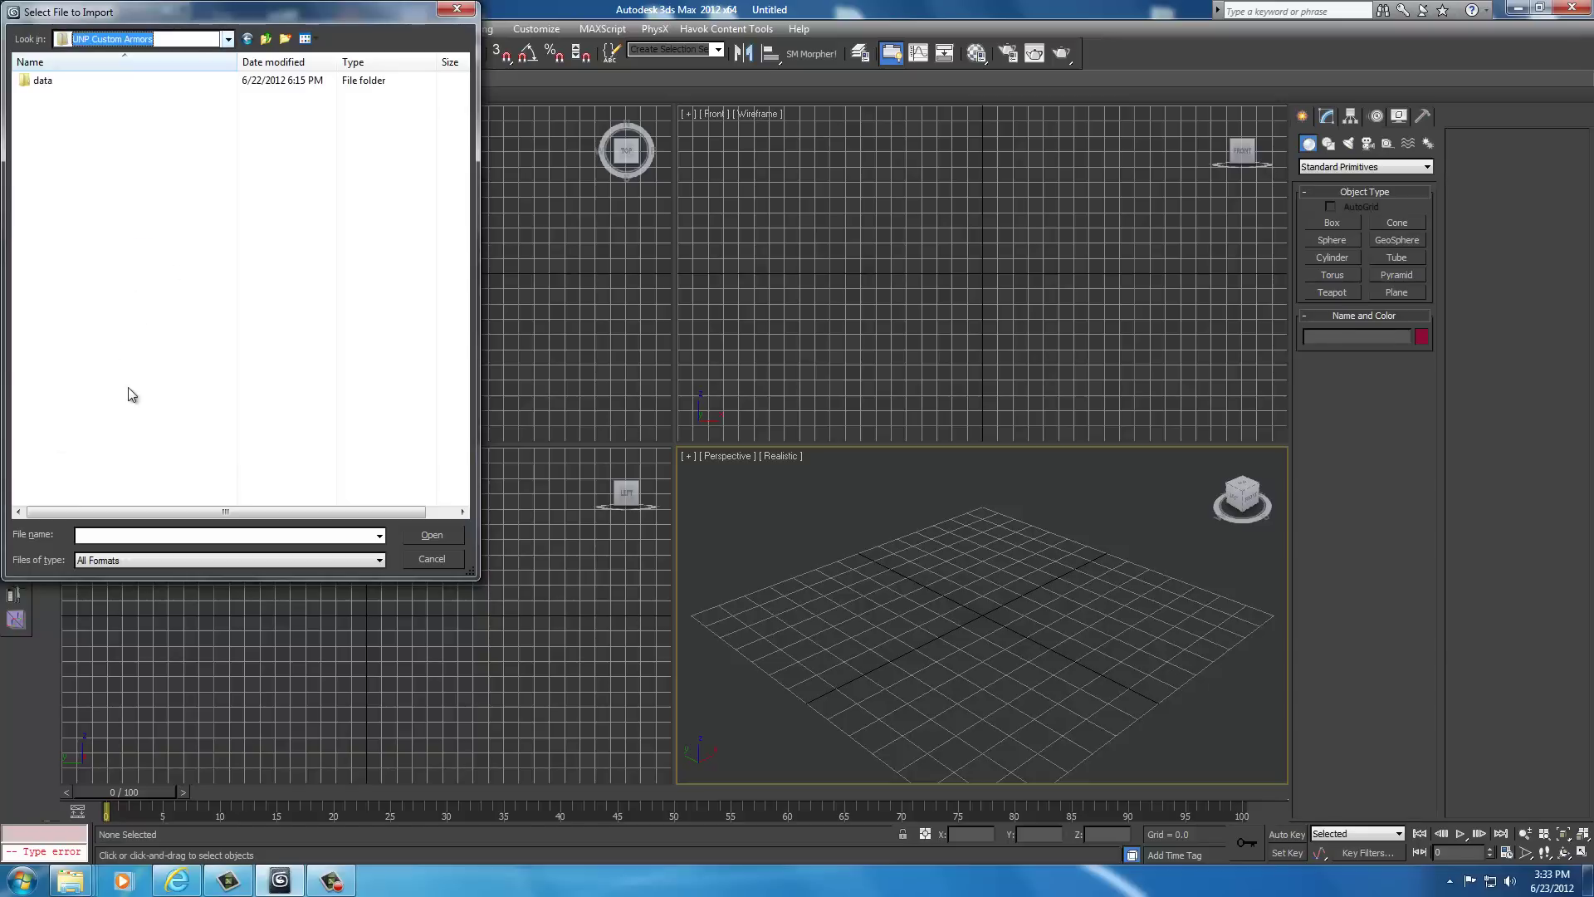
Import the cuirasslight_0 NIF file from the Test1 subfolder of the hide armor's f folder, using Skyrim as the game
double_click(48, 85)
double_click(47, 83)
double_click(47, 83)
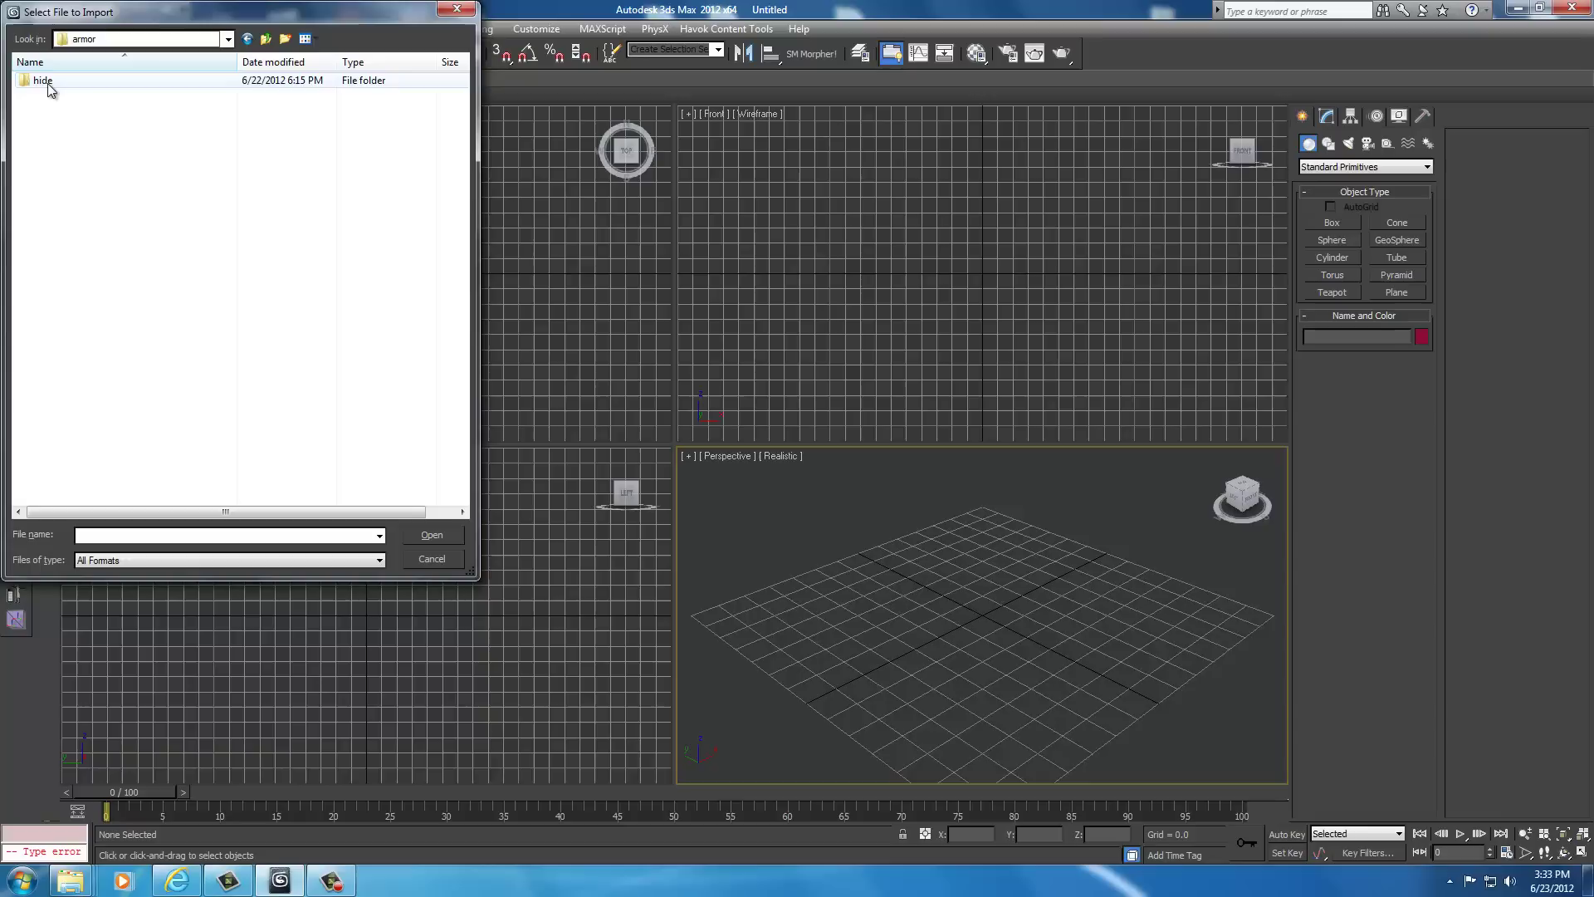
double_click(48, 83)
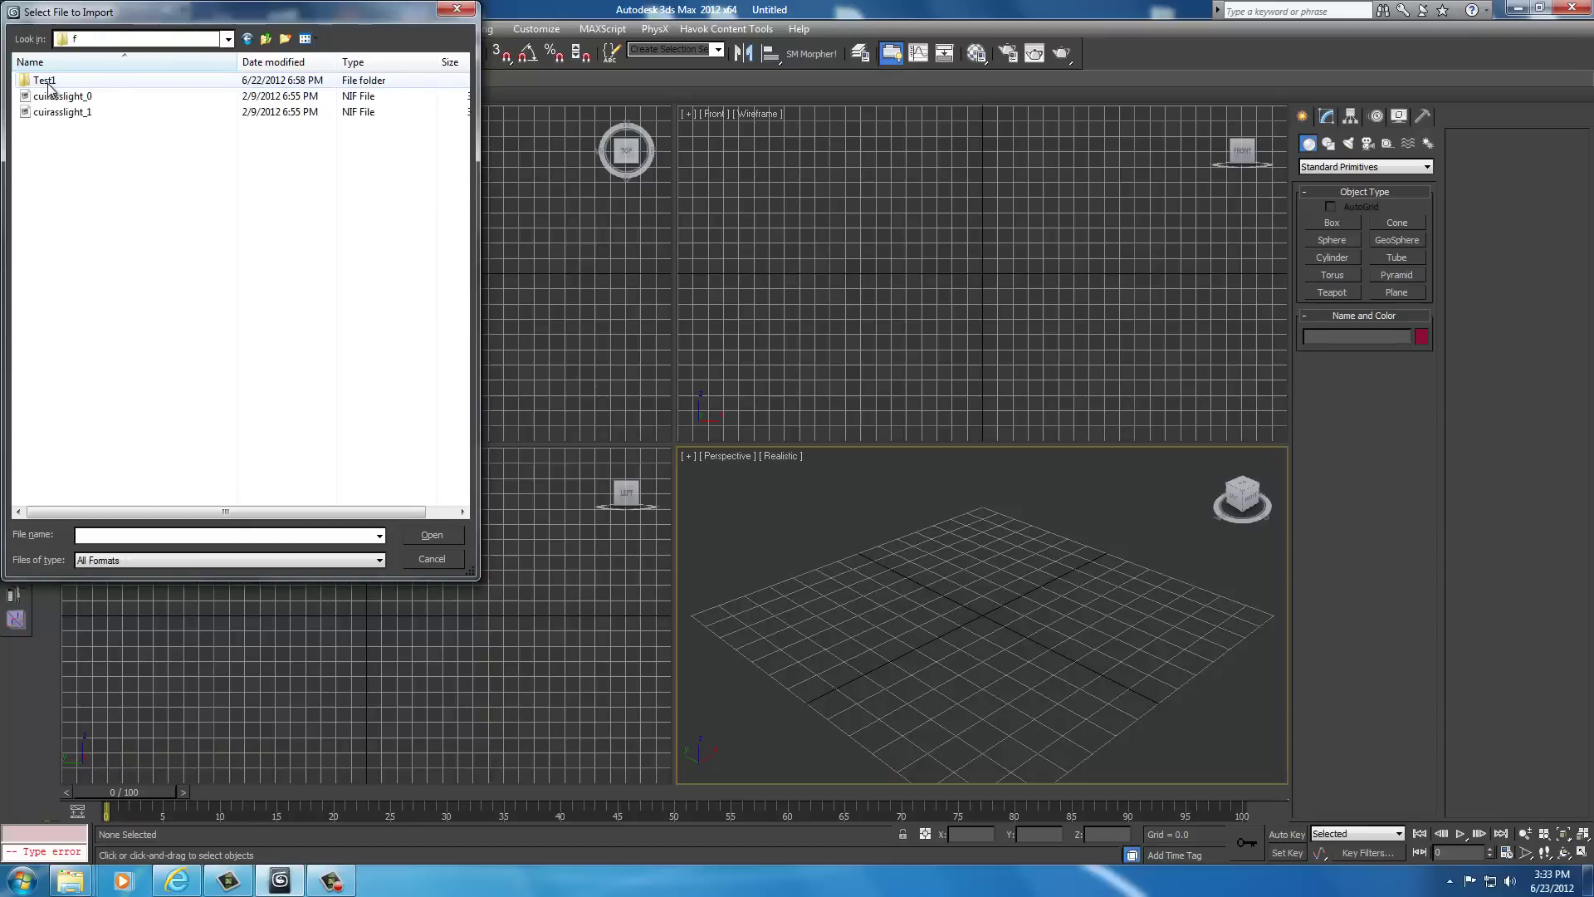
double_click(47, 83)
left_click(48, 82)
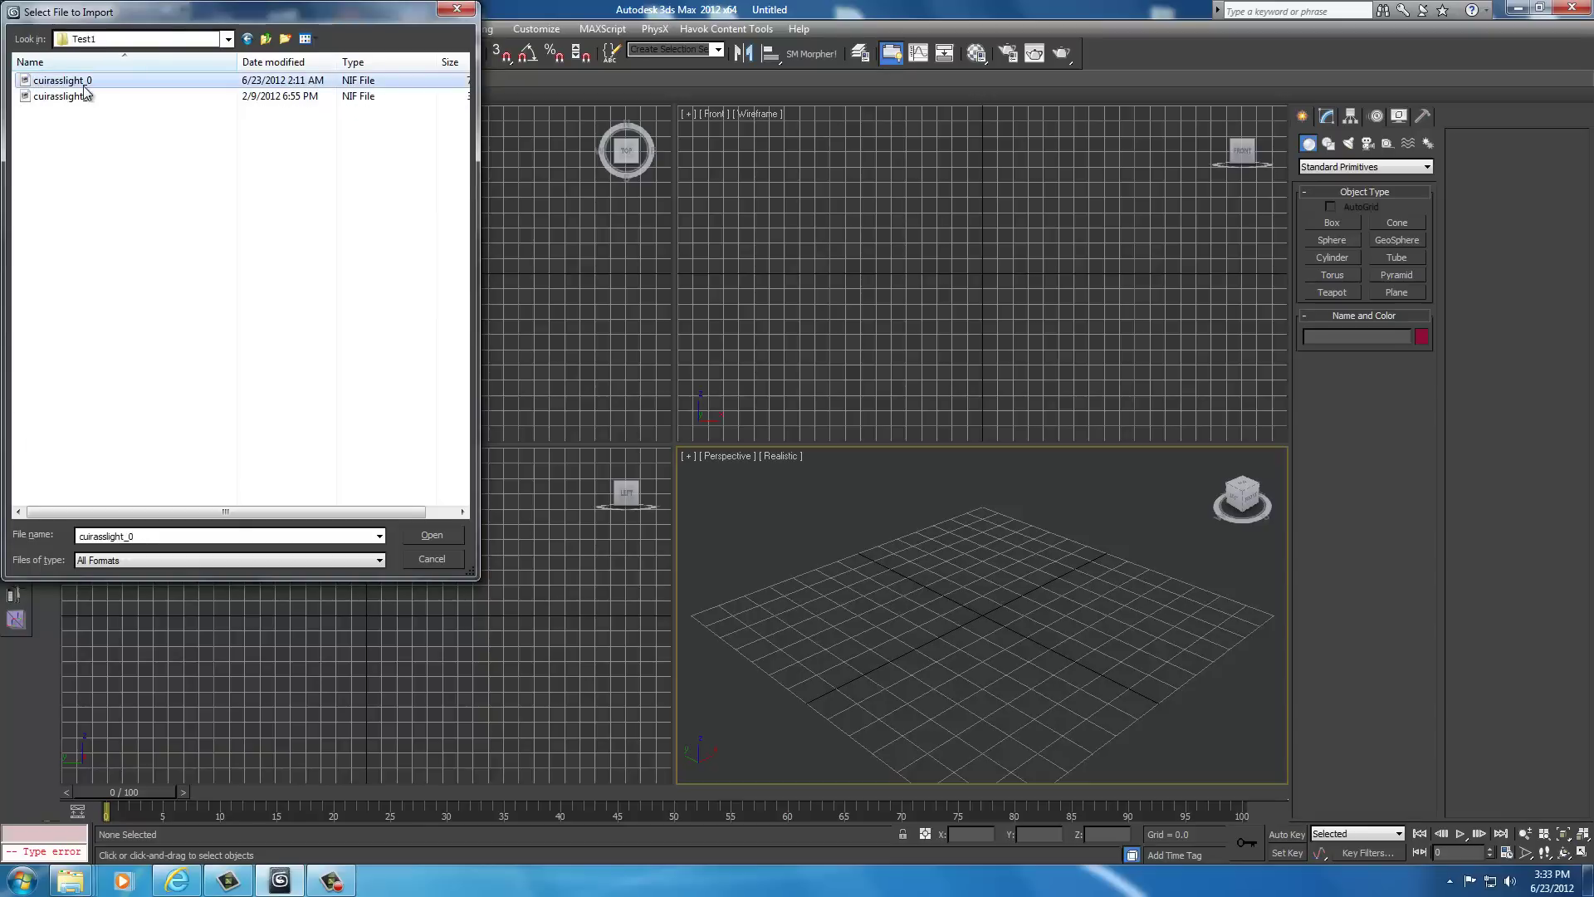
left_click(430, 537)
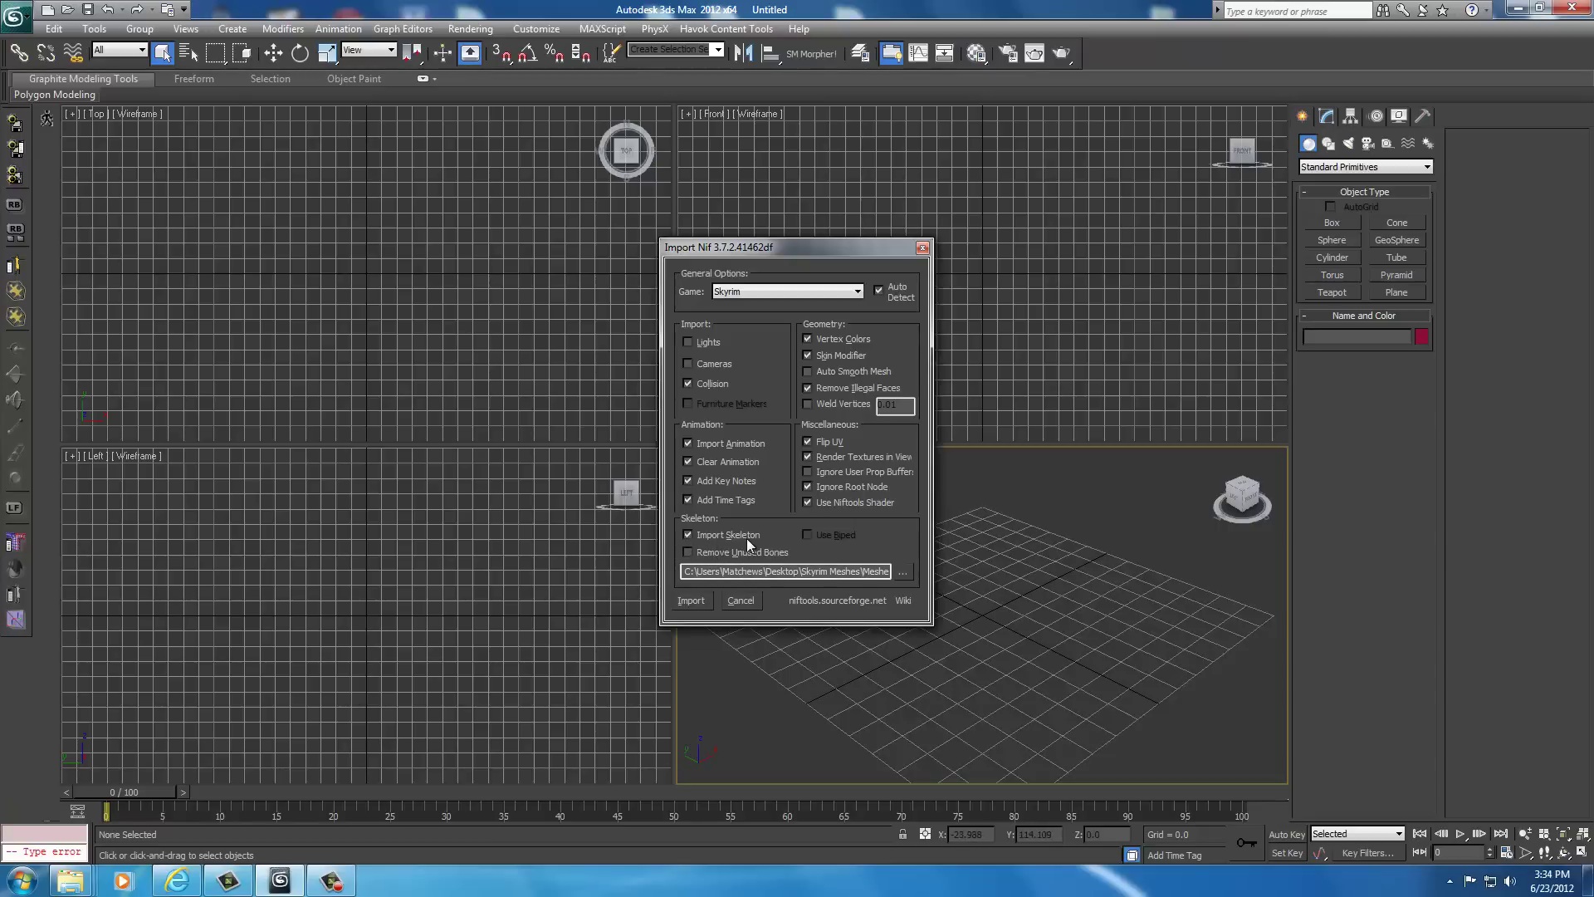
left_click(691, 601)
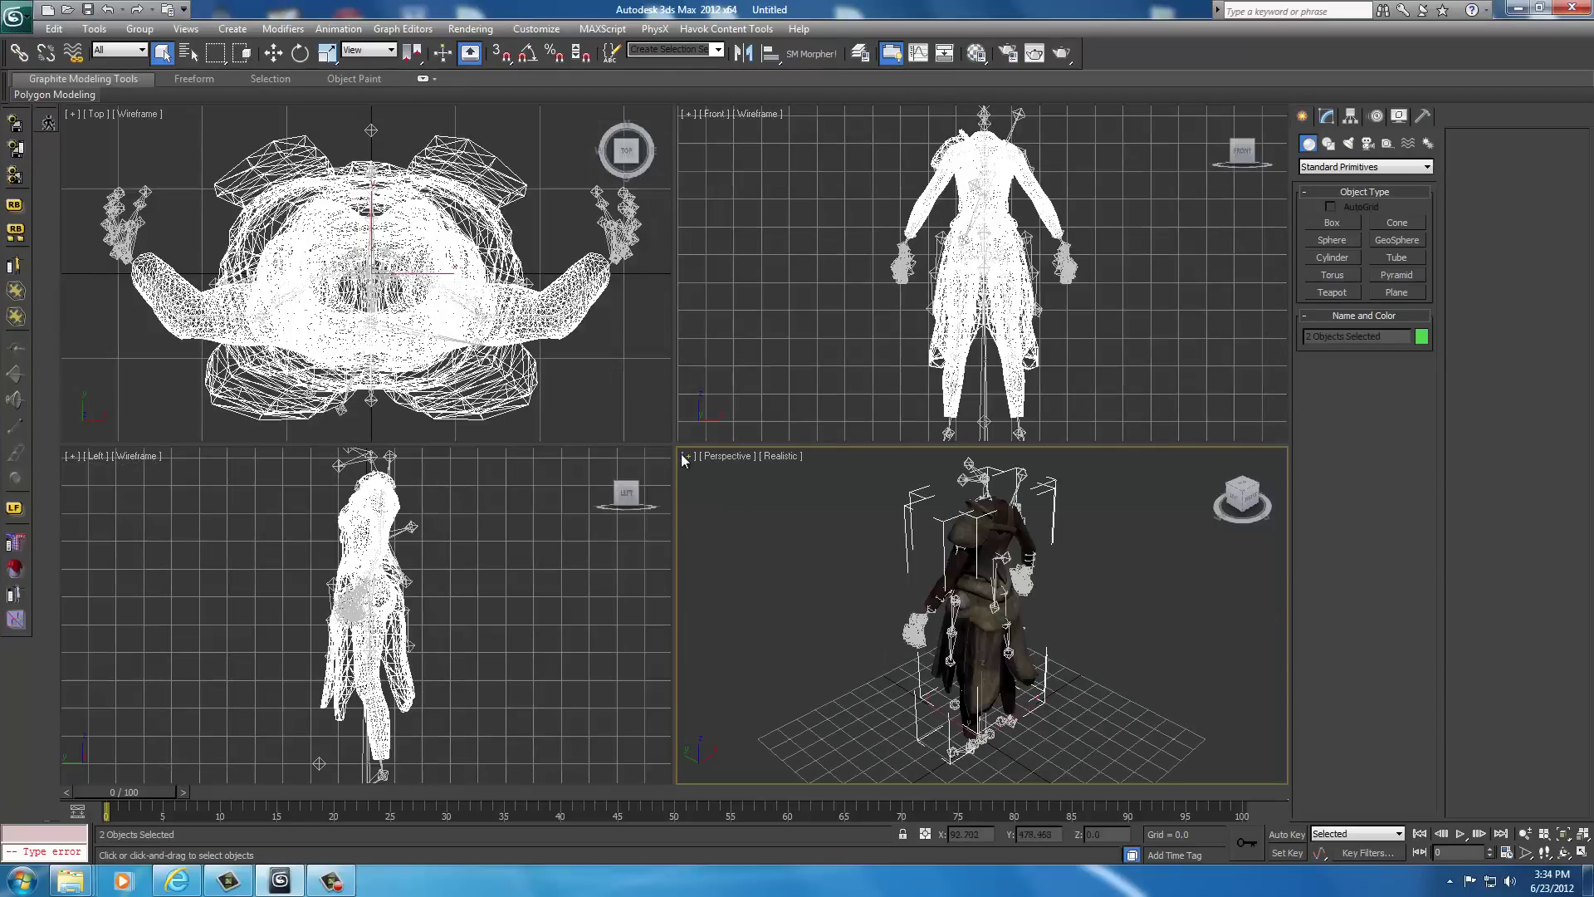
Enlarge the Perspective viewport and face the imported armor straight on in the Front view
left_click_drag(673, 443, 448, 363)
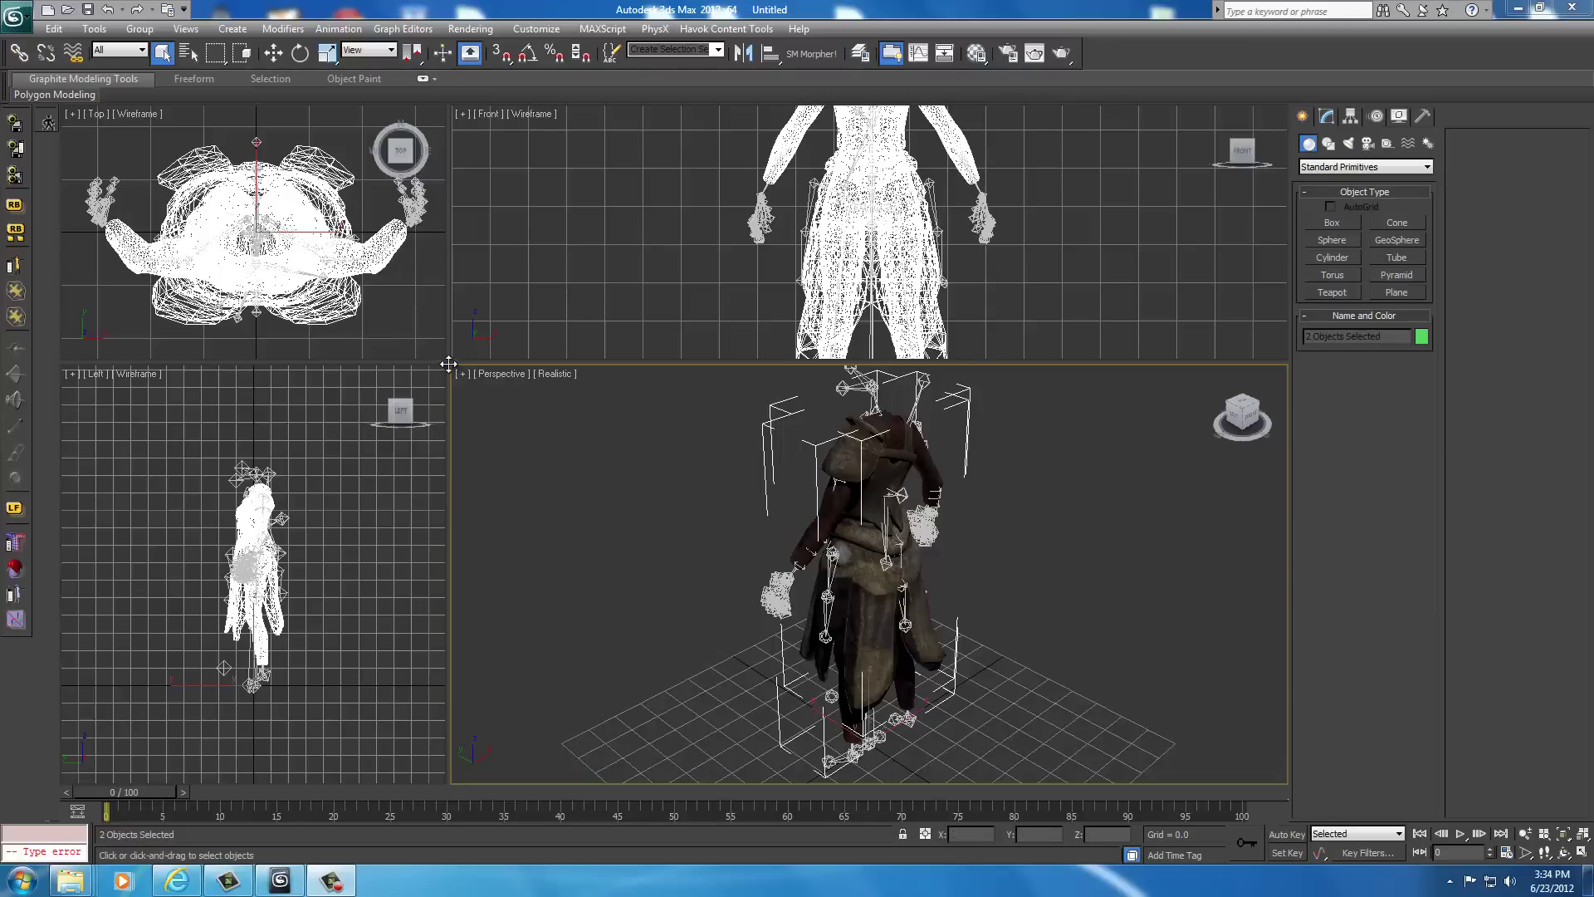
scroll(661, 498, "up", 5)
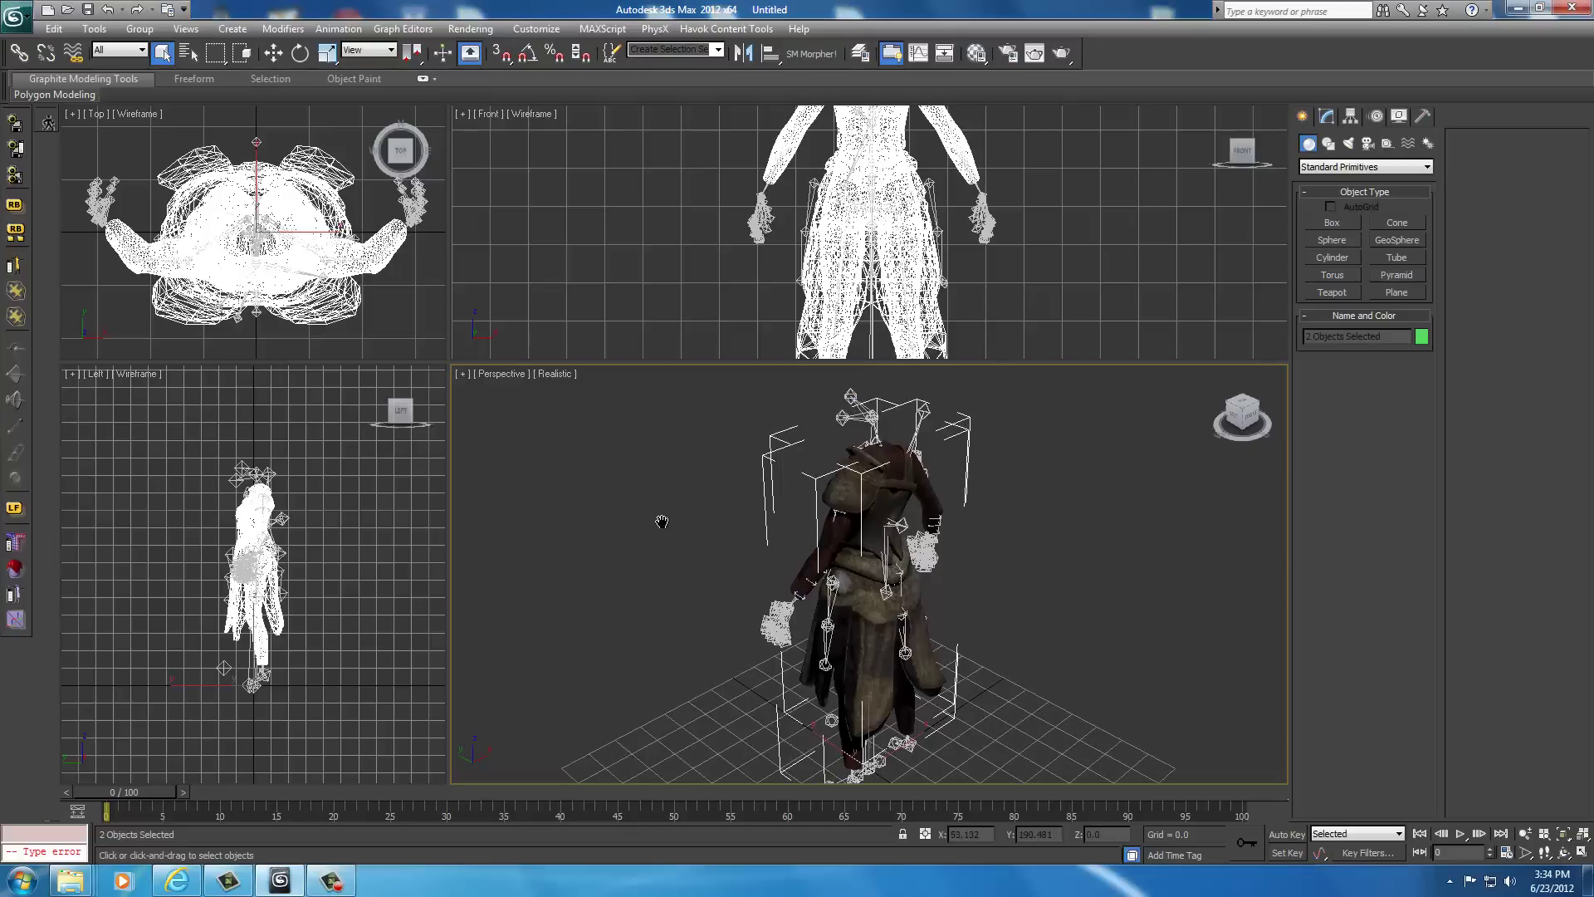
scroll(660, 521, "down", 2)
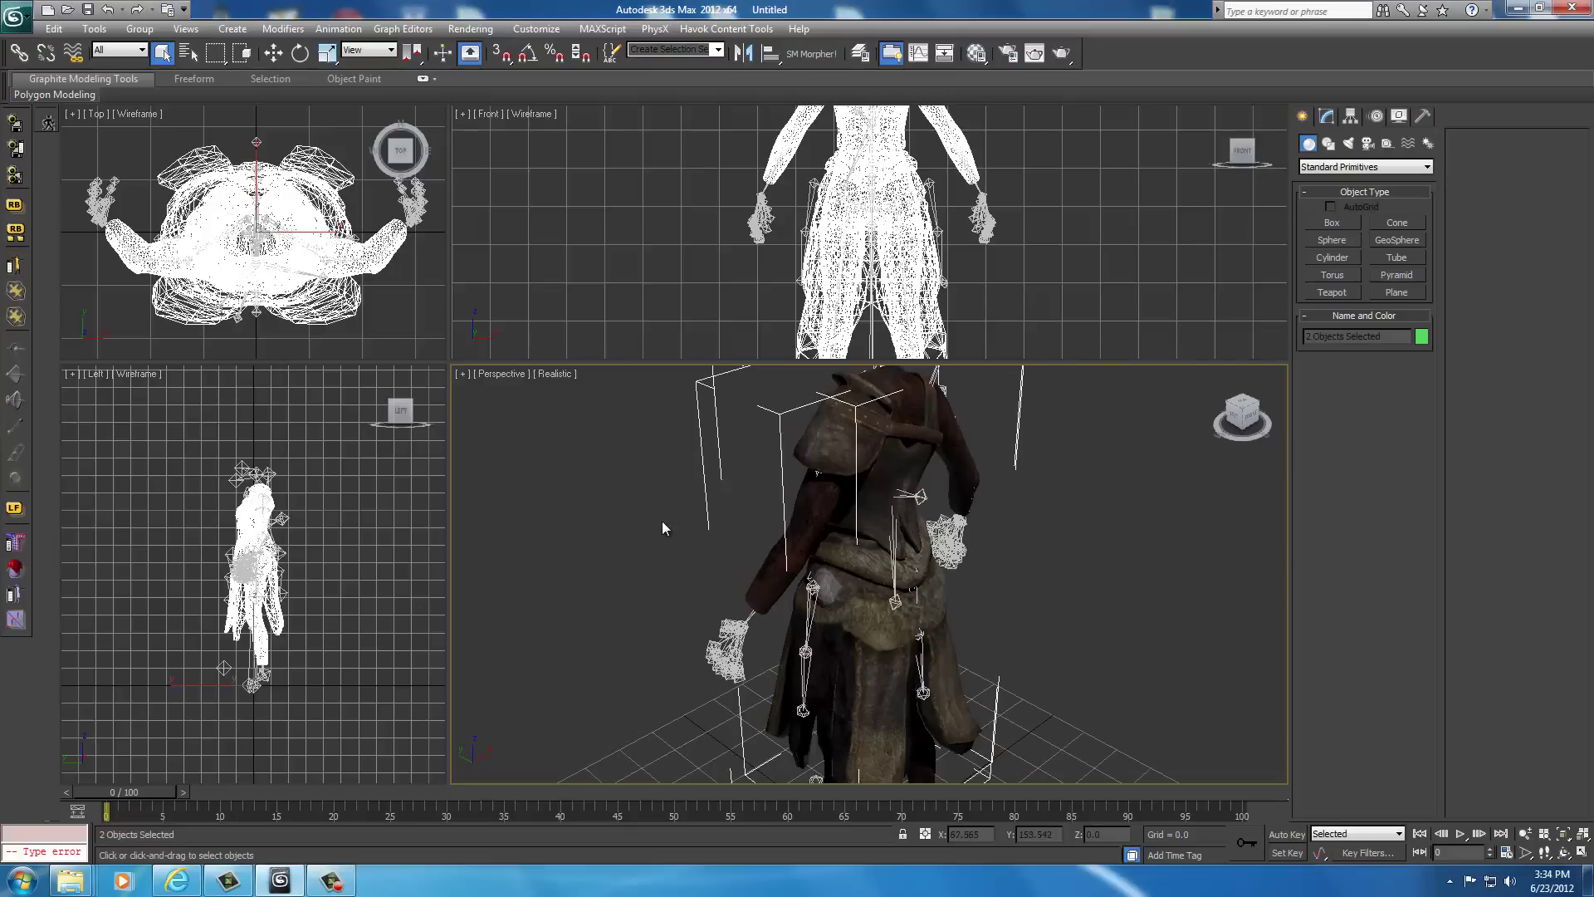
left_click_drag(1237, 415, 1171, 413)
middle_click_drag(1038, 439, 1017, 502)
left_click(1246, 417)
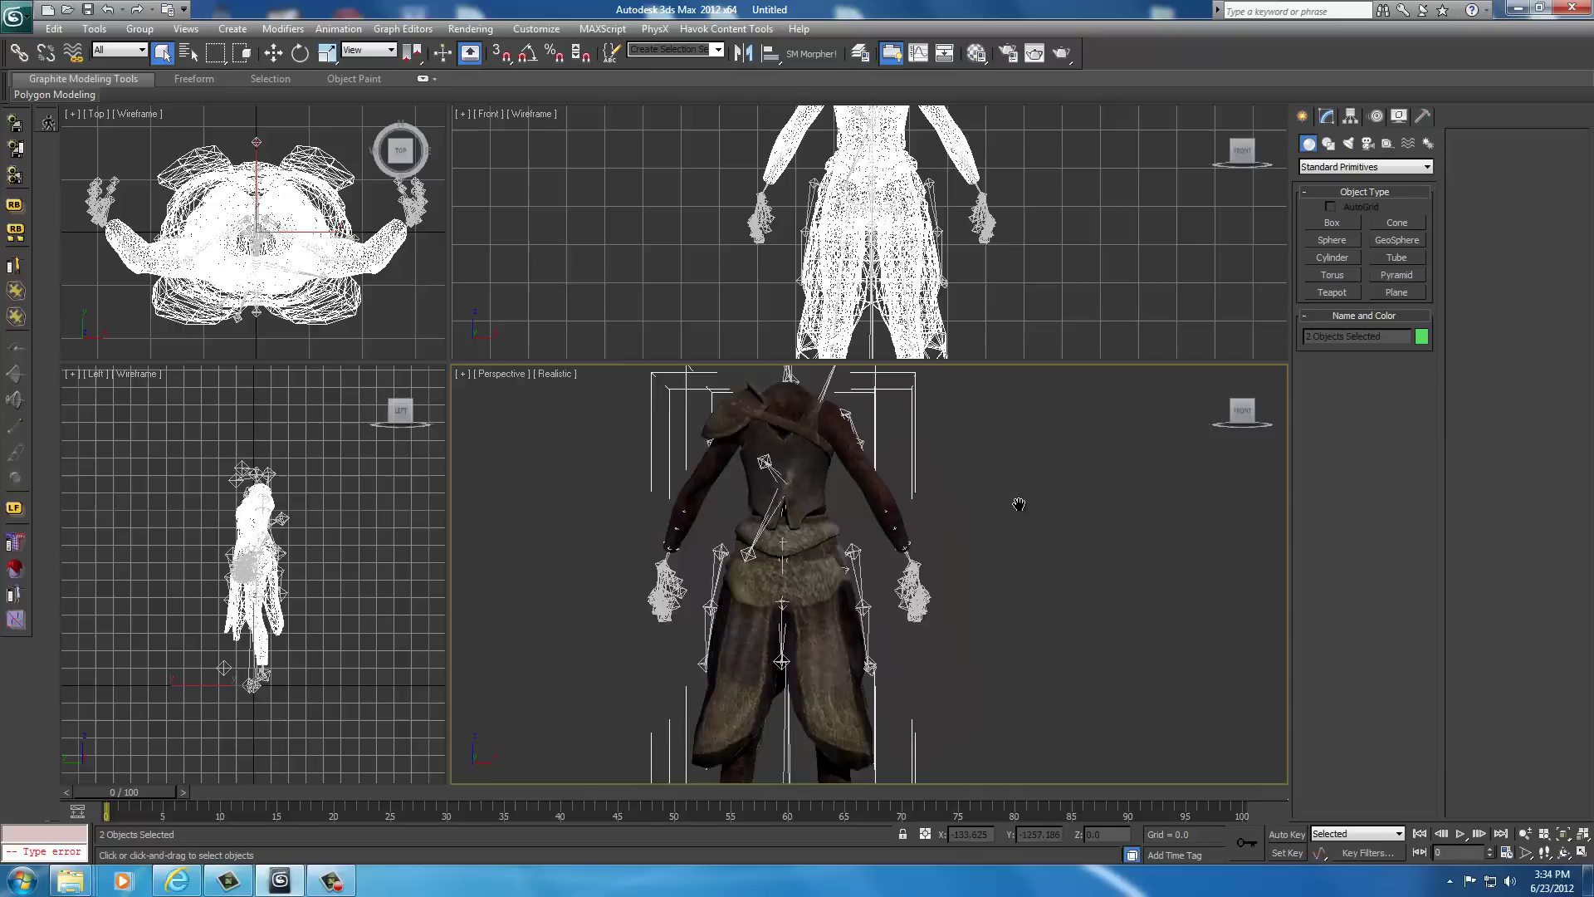
Examine the armor in the Front view from the shoulder piece and straps down to the fur waist and skirt
scroll(1017, 501, "up", 3)
middle_click_drag(963, 456, 1023, 637)
scroll(1023, 636, "up", 3)
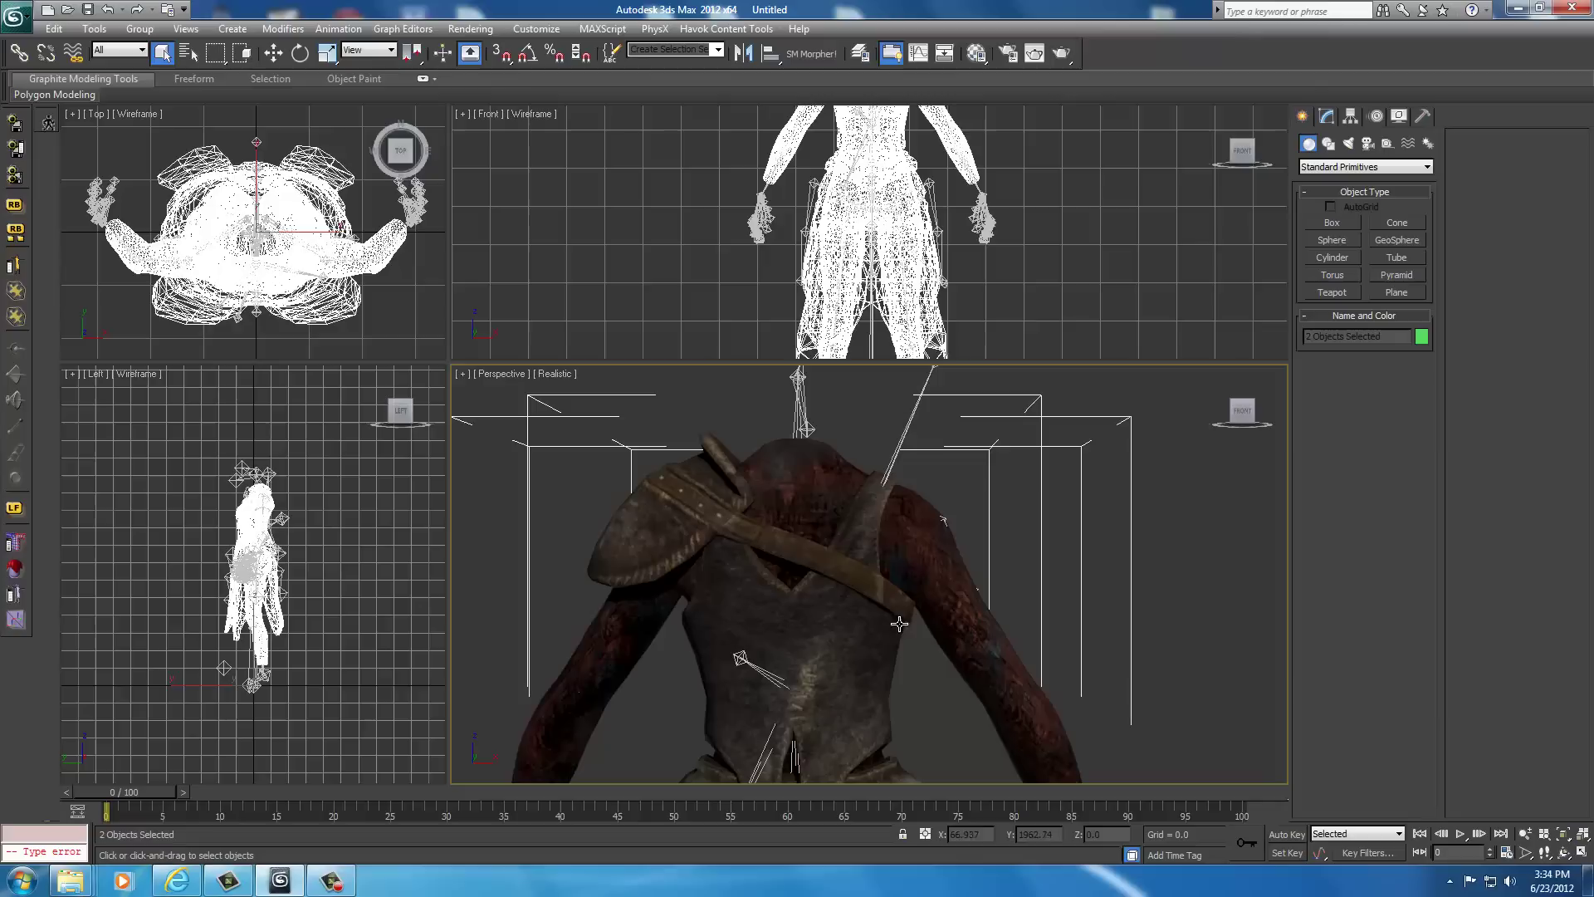
middle_click_drag(868, 583, 909, 550)
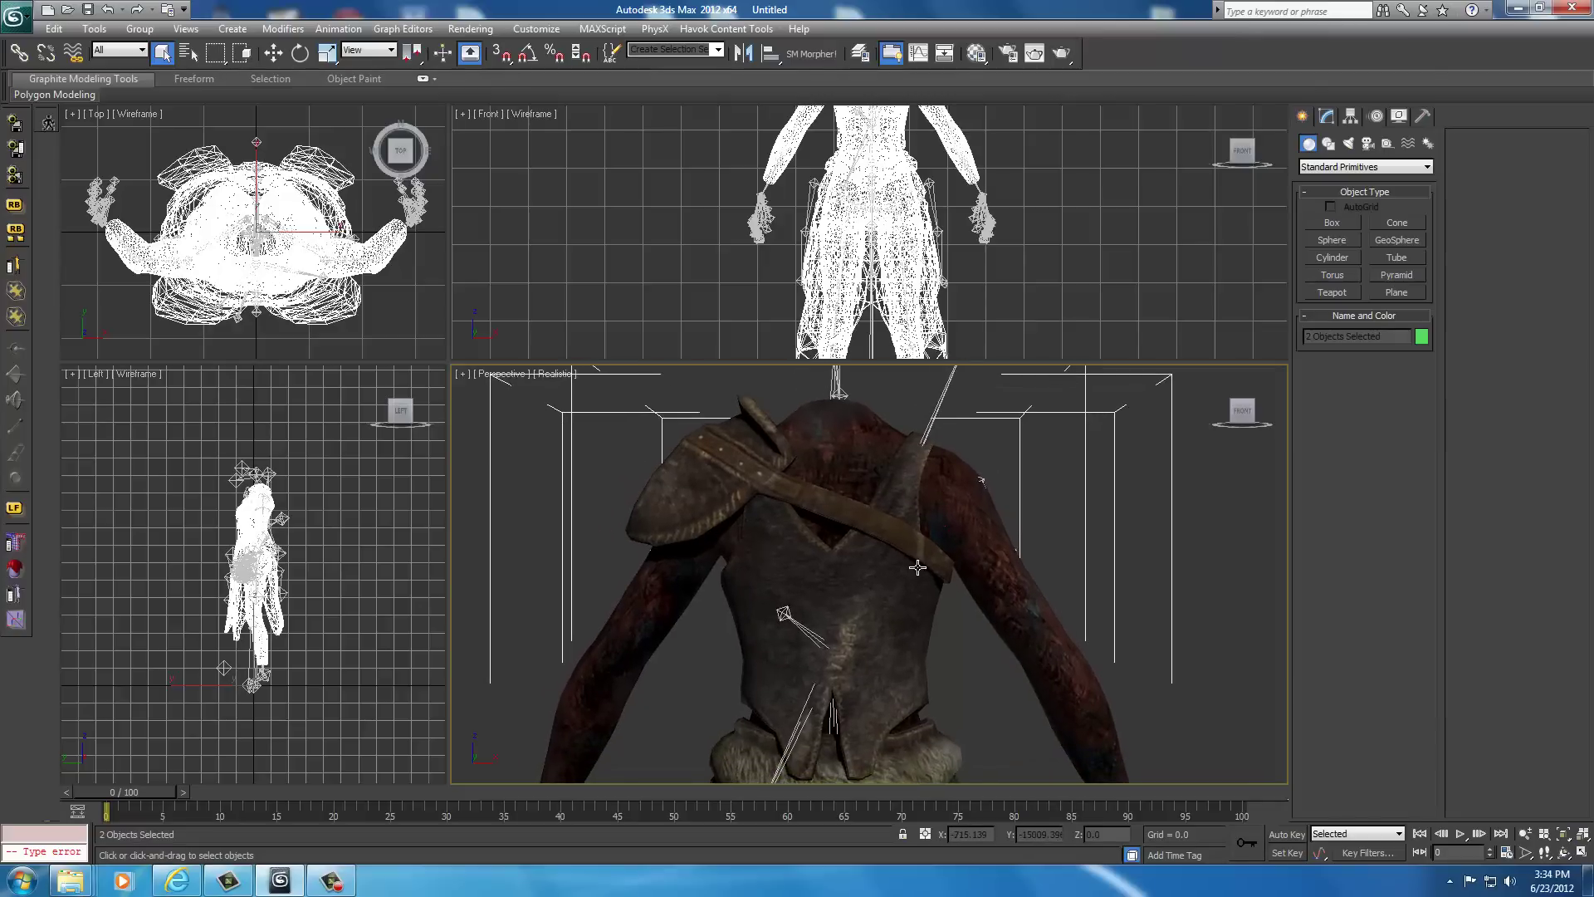
middle_click_drag(963, 619, 954, 527)
scroll(940, 574, "down", 2)
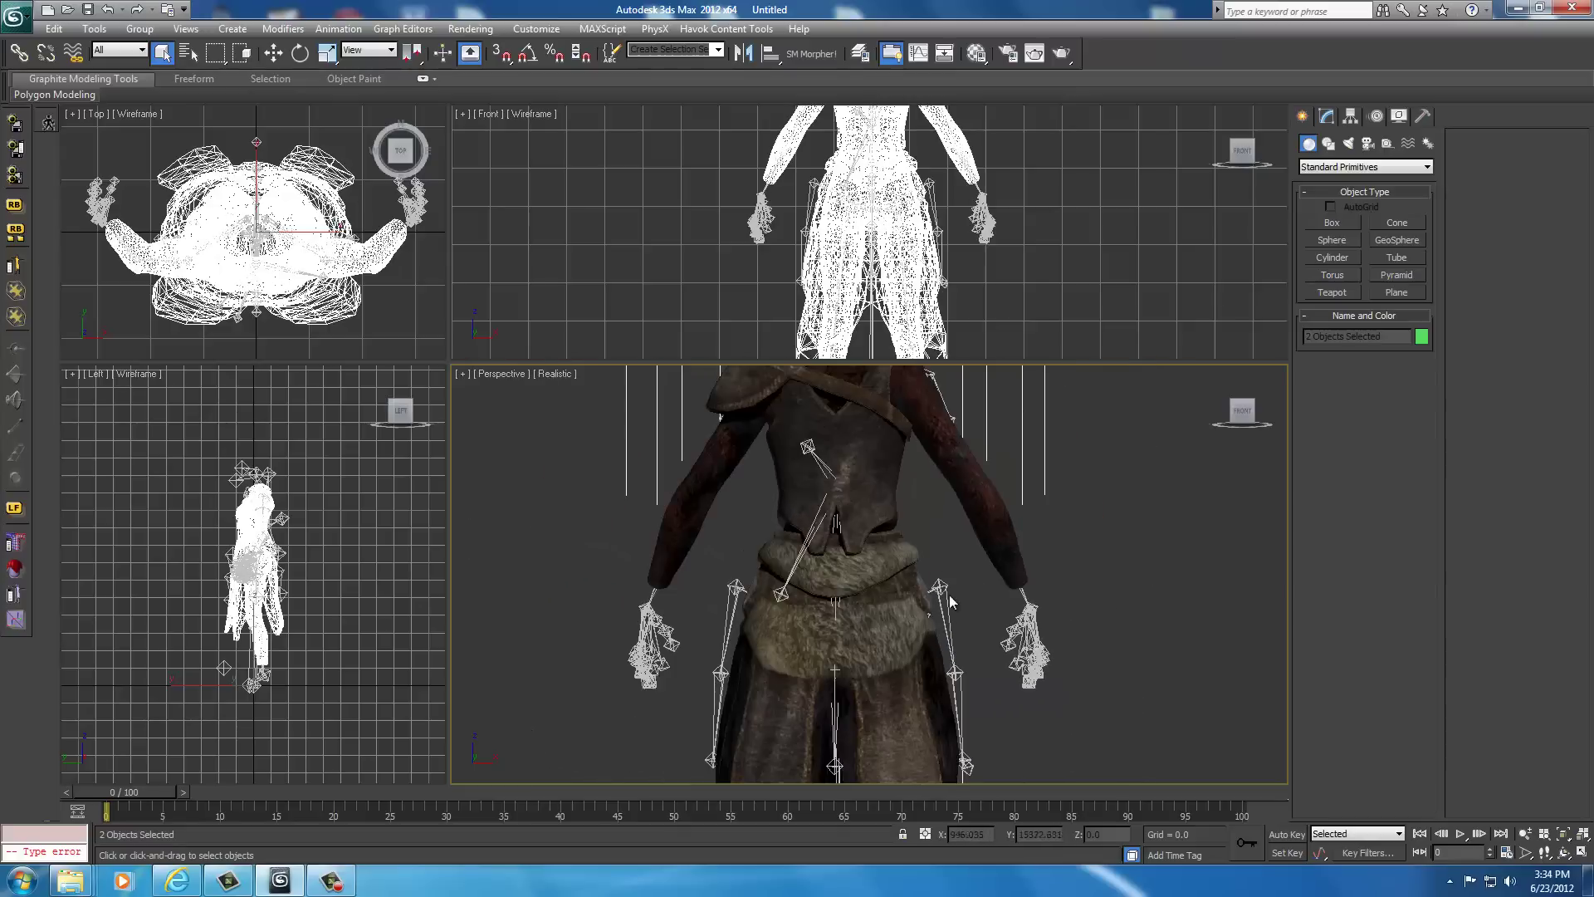
middle_click_drag(984, 646, 988, 548)
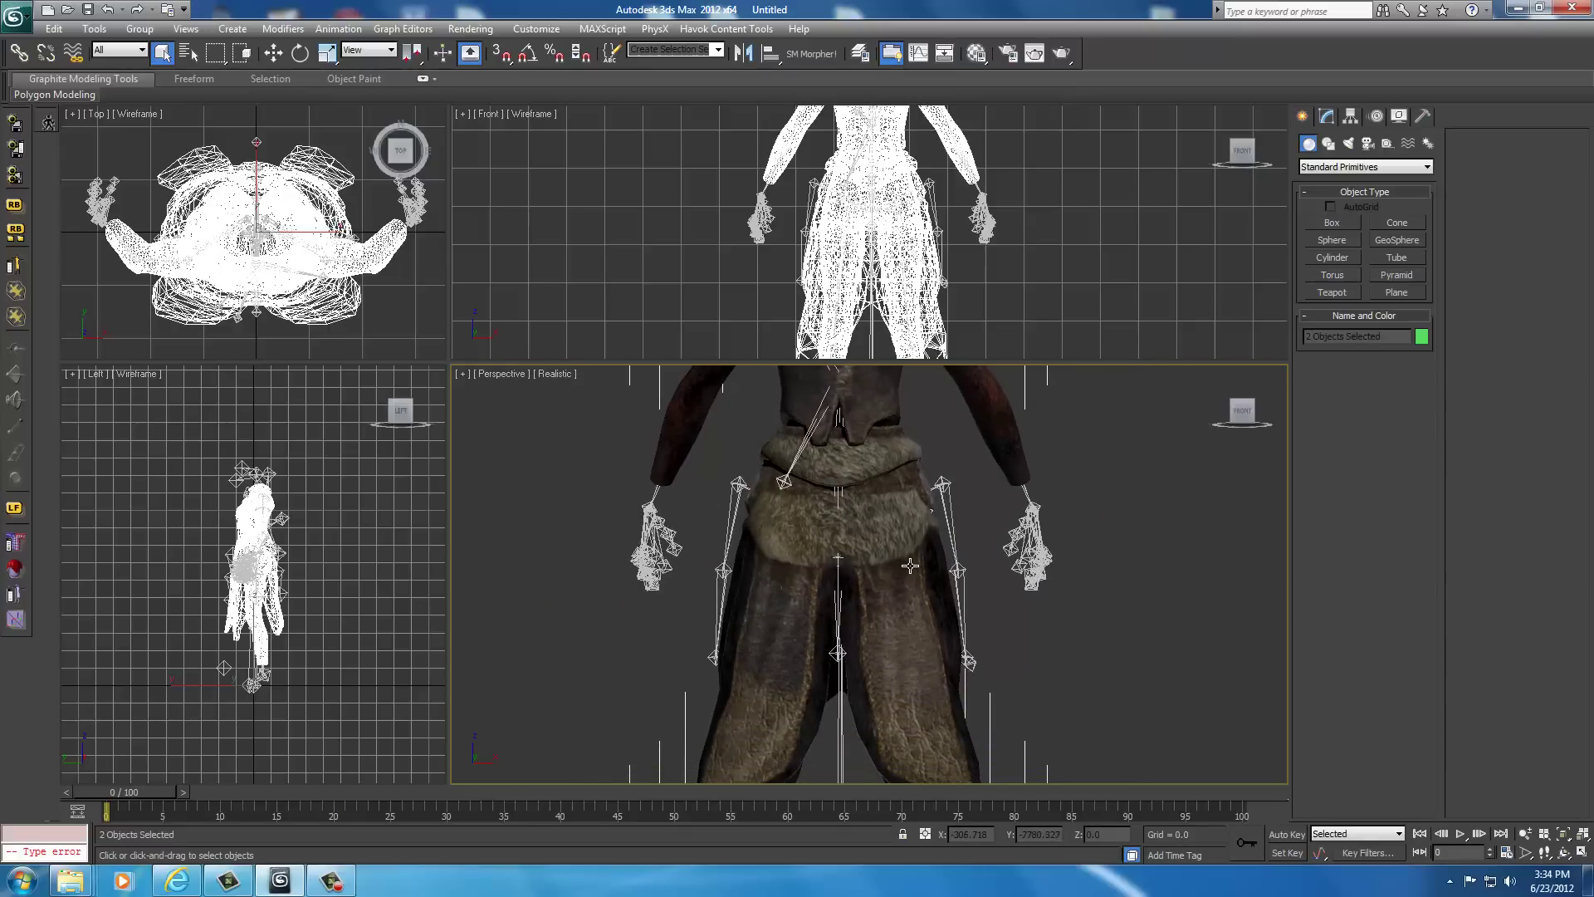
Show the Perspective viewport in Hidden Line mode and inspect the body mesh under the armor from below
left_click_drag(1240, 405, 668, 767)
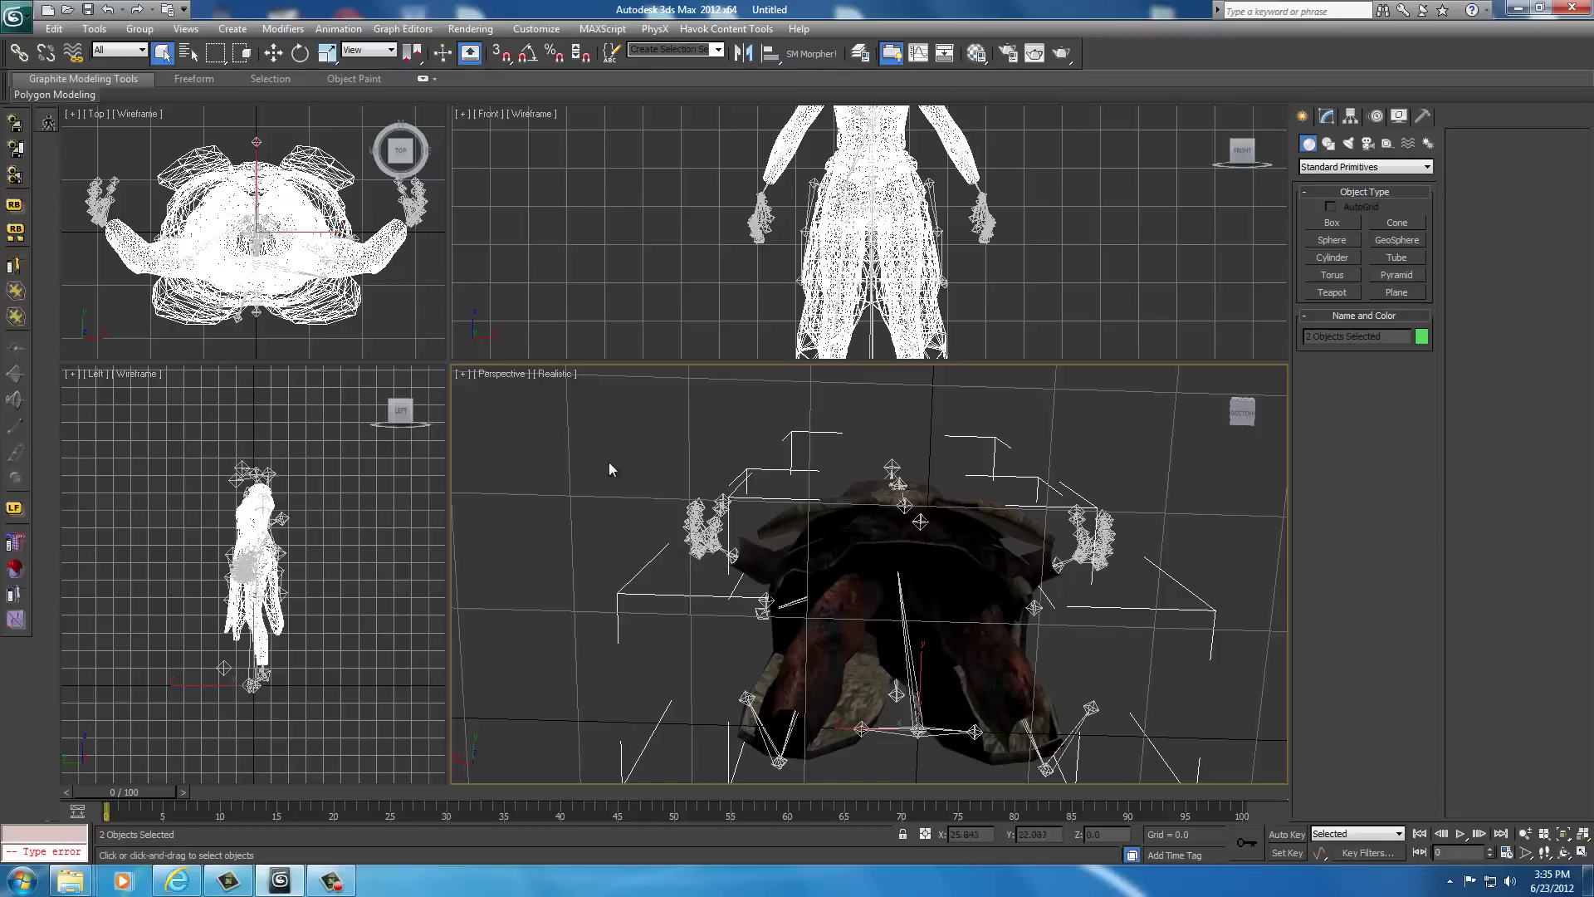
left_click(549, 375)
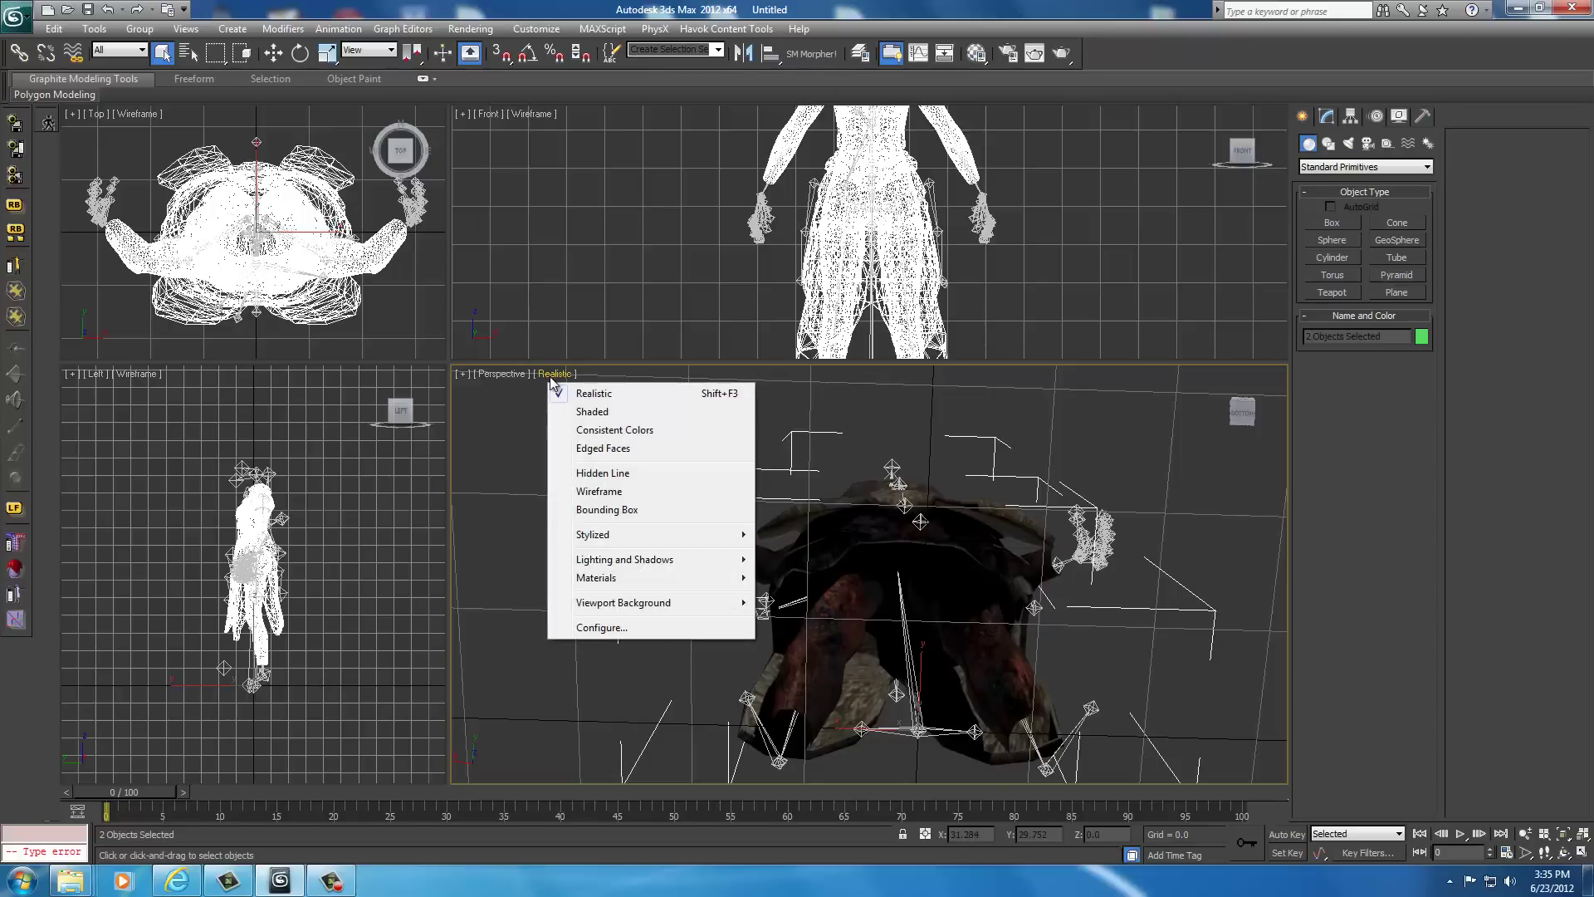
left_click(598, 474)
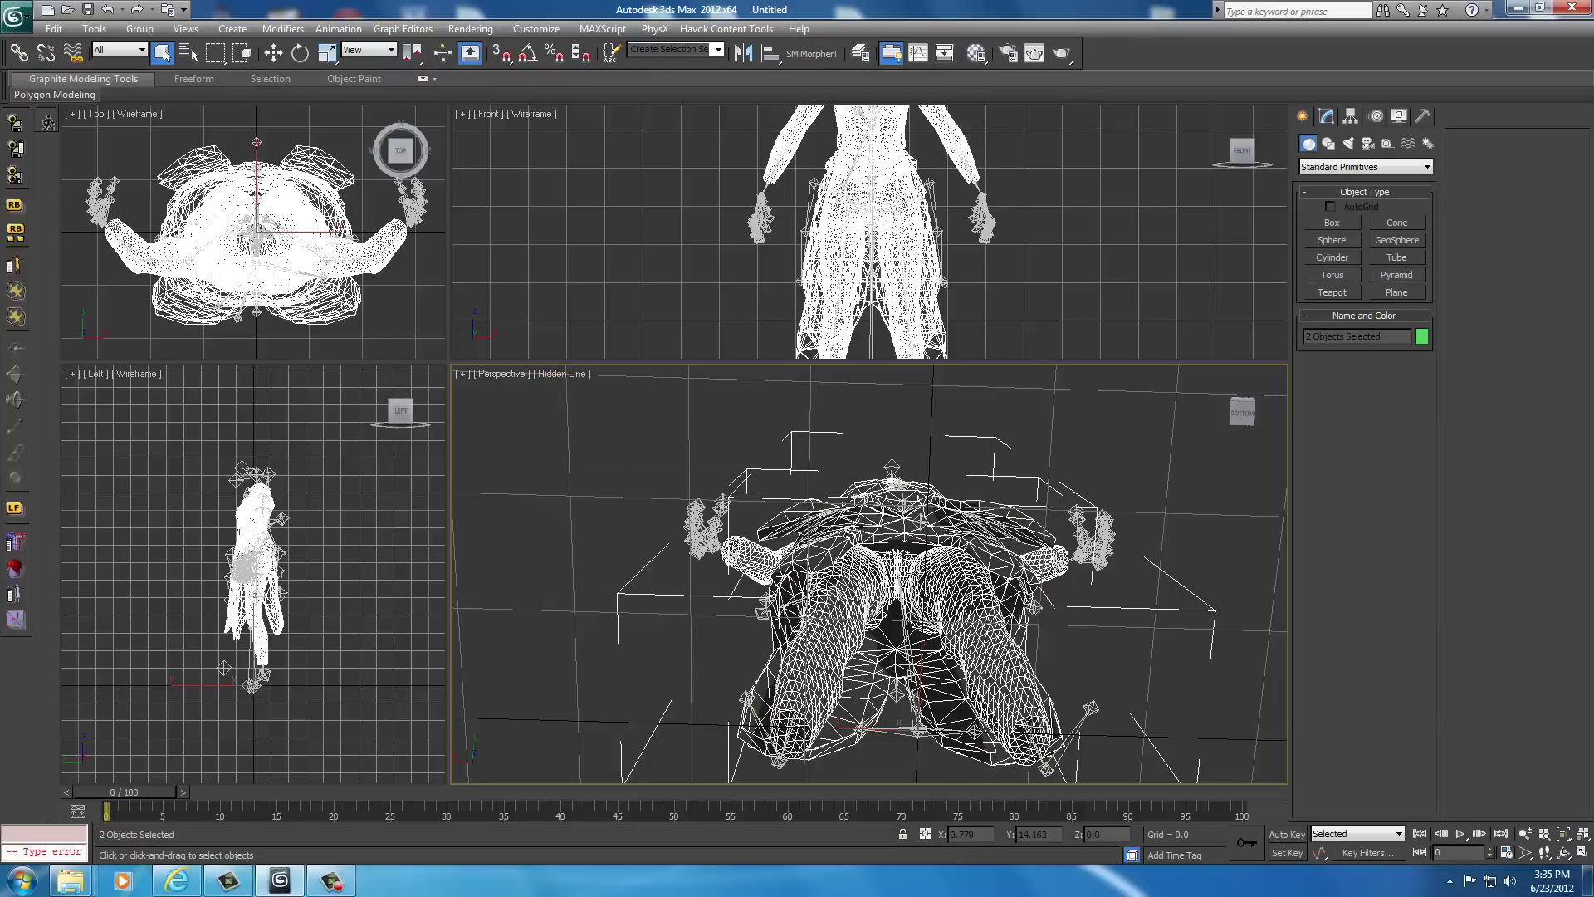
scroll(914, 573, "up", 6)
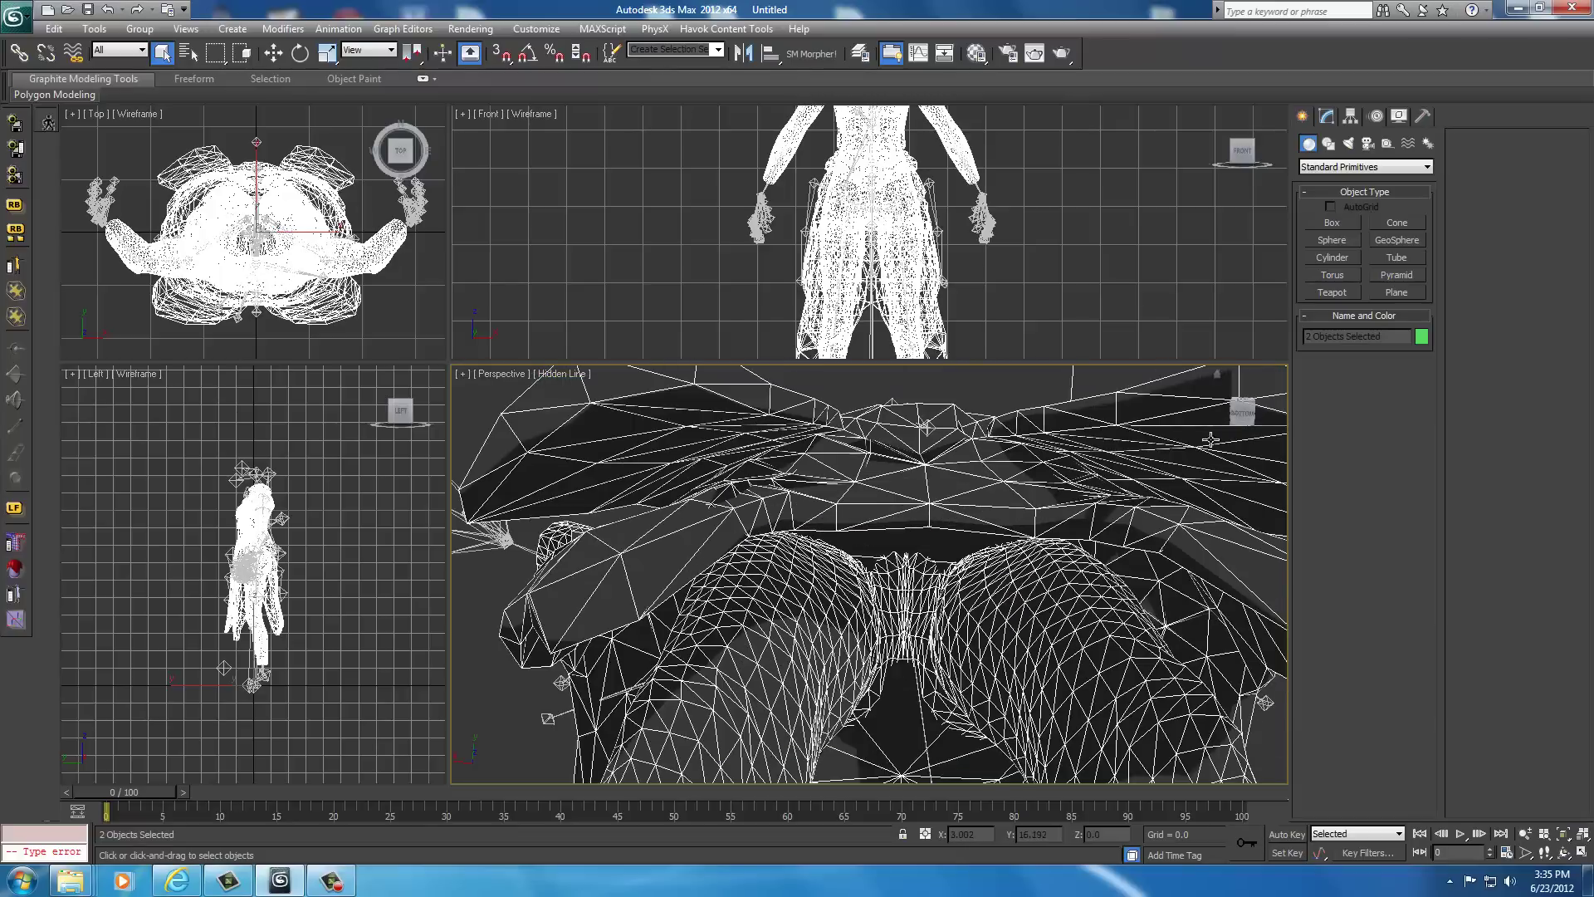
left_click_drag(1239, 415, 1237, 400)
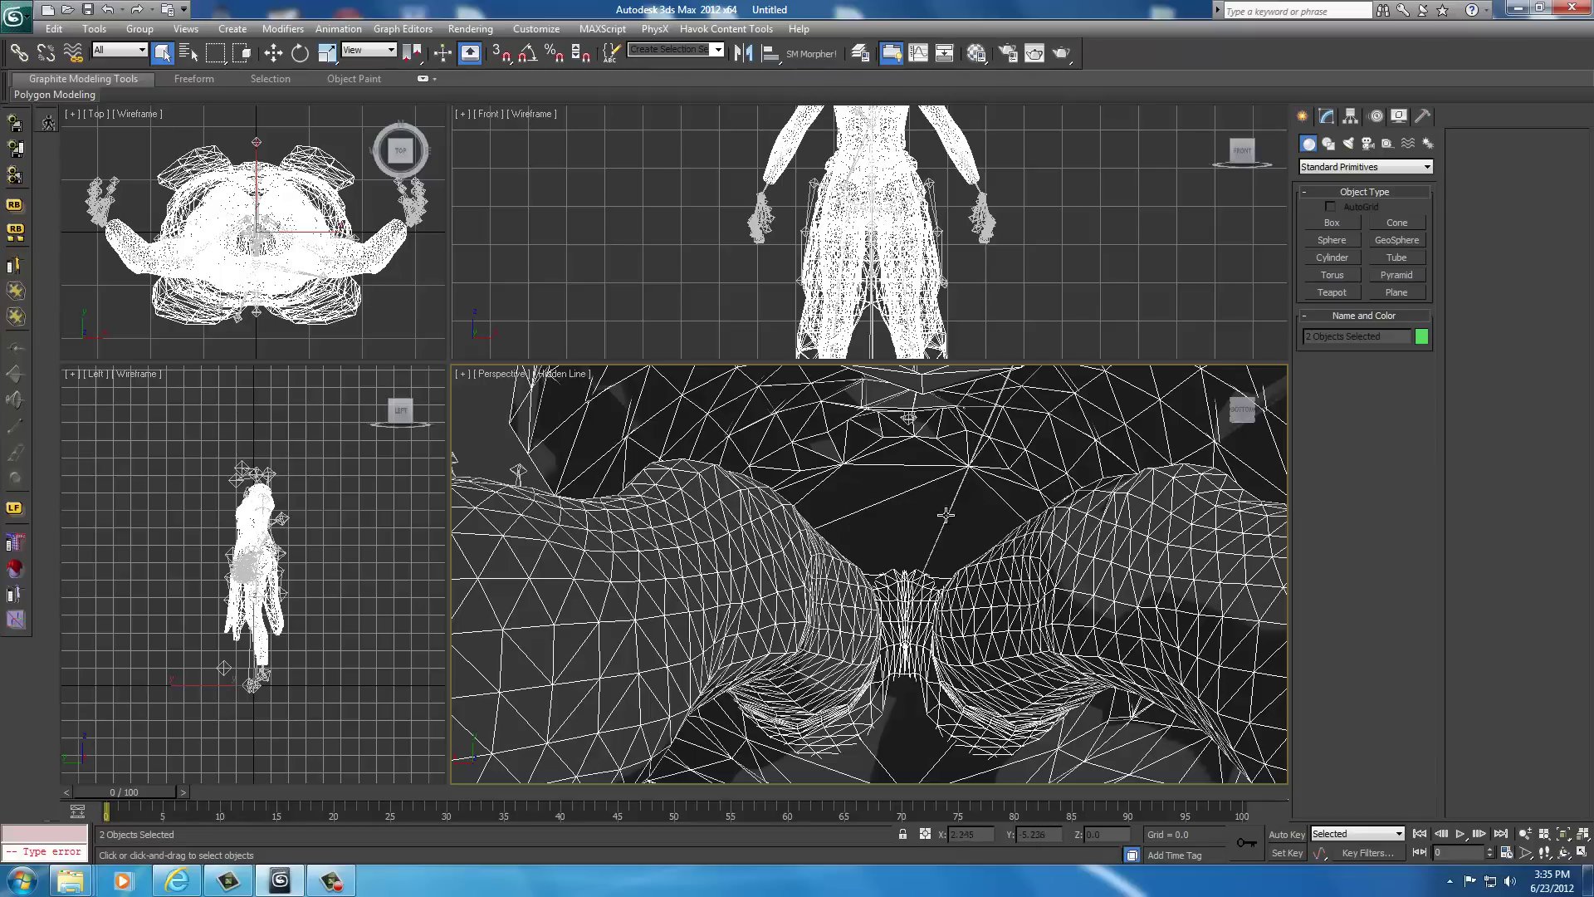
left_click(1243, 402)
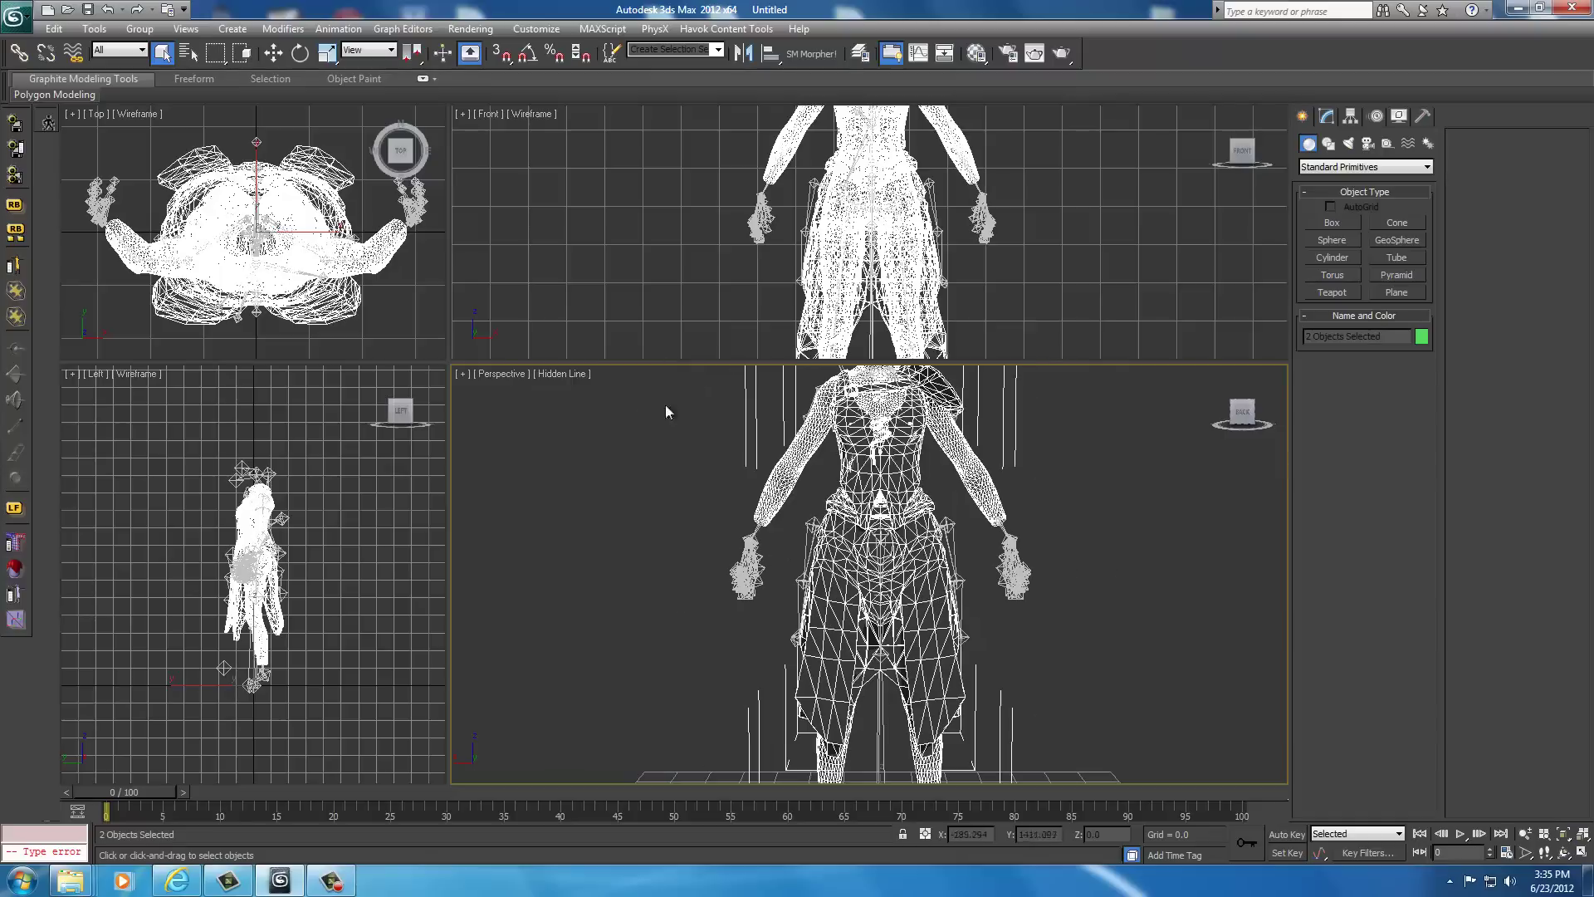
Return the Perspective viewport to Realistic shading and examine the armor's skirt, legs and laced torso in the Back view
left_click(567, 375)
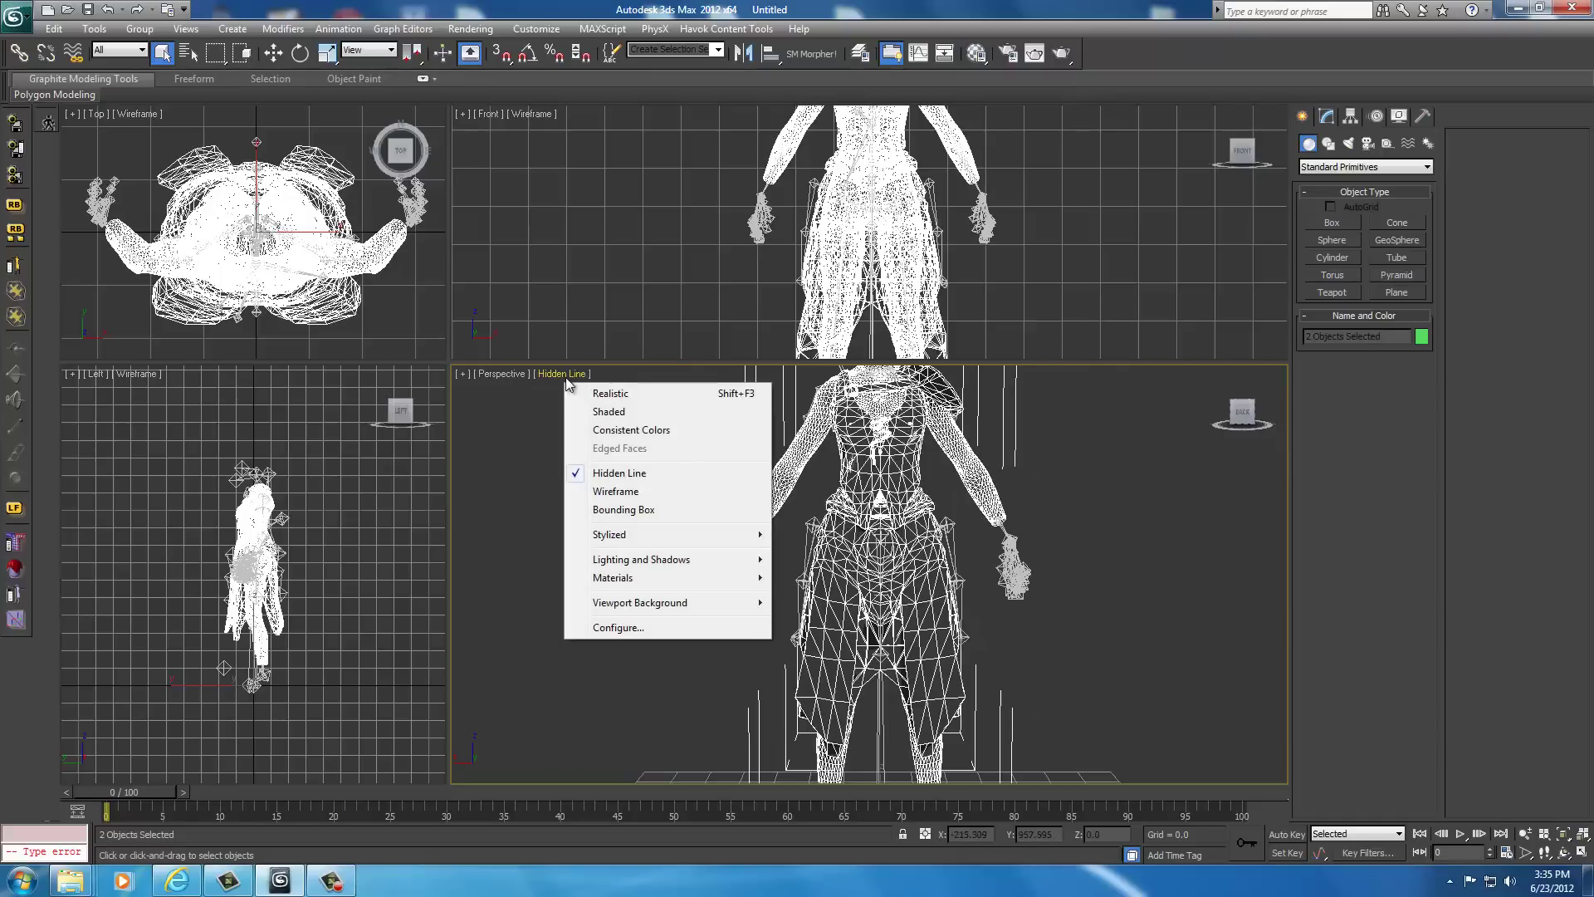
left_click(610, 394)
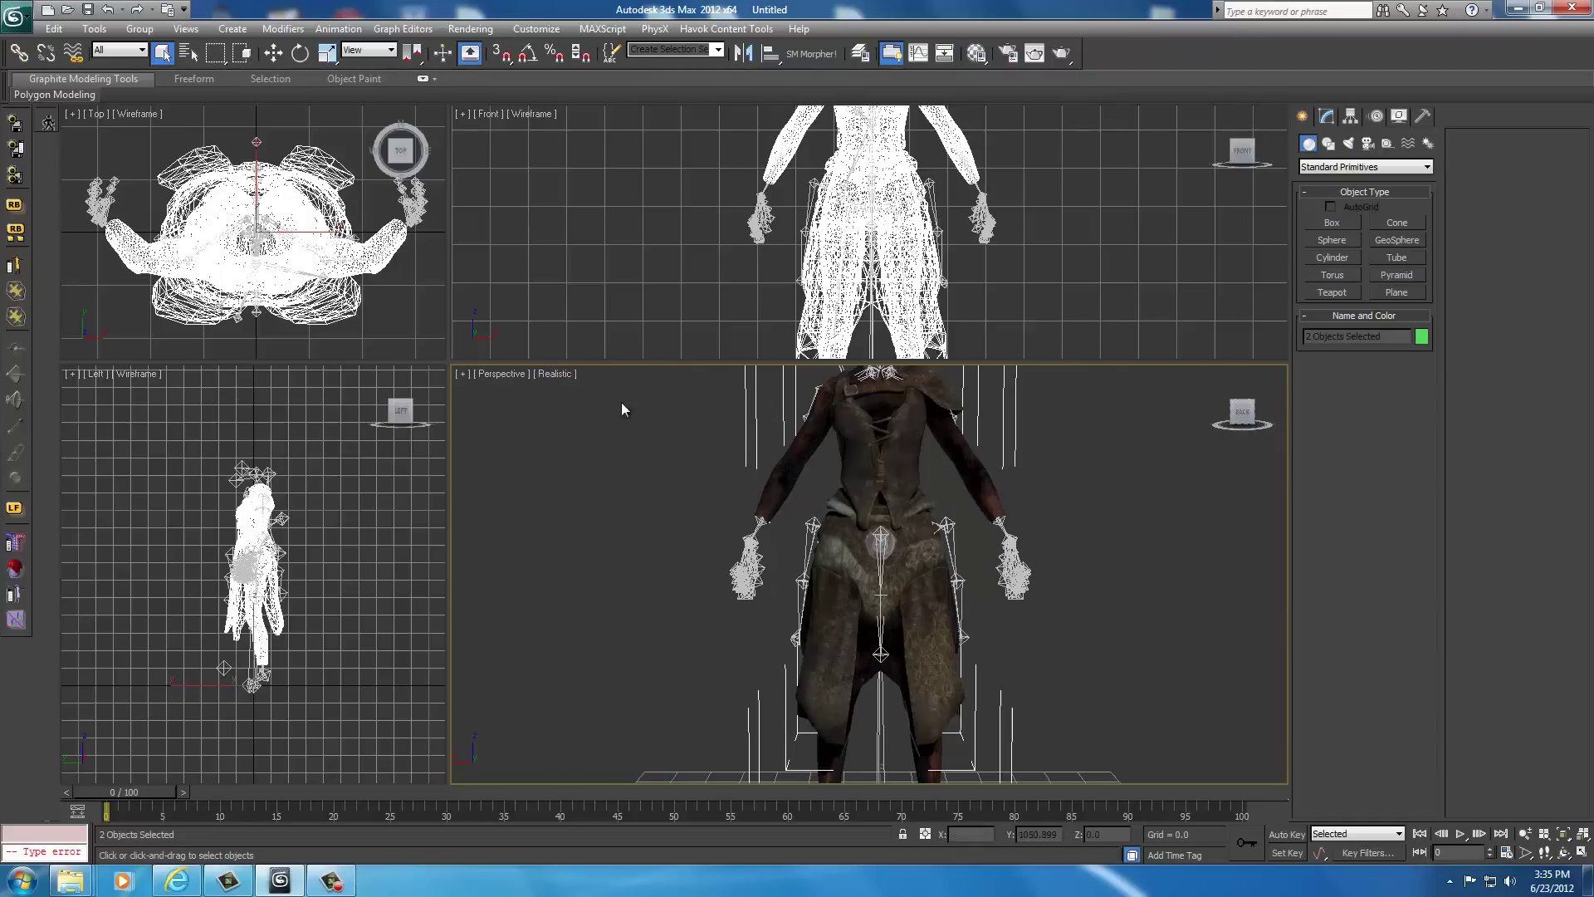
mouse_move(753, 498)
middle_mouse_down()
mouse_move(772, 448)
mouse_move(779, 503)
middle_mouse_up()
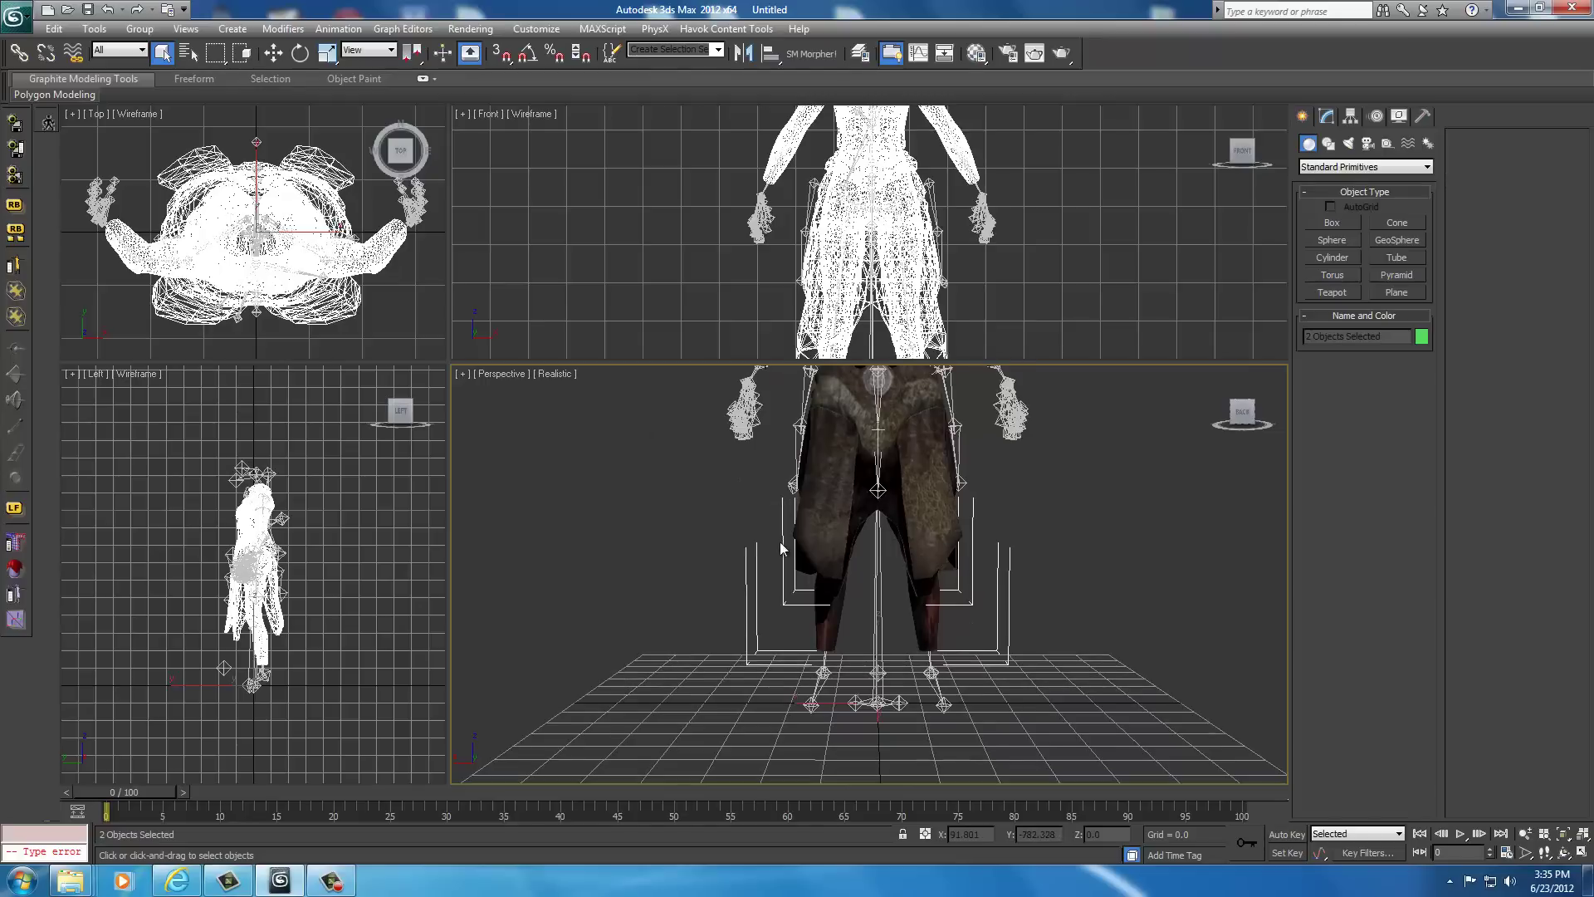
scroll(780, 541, "up", 2)
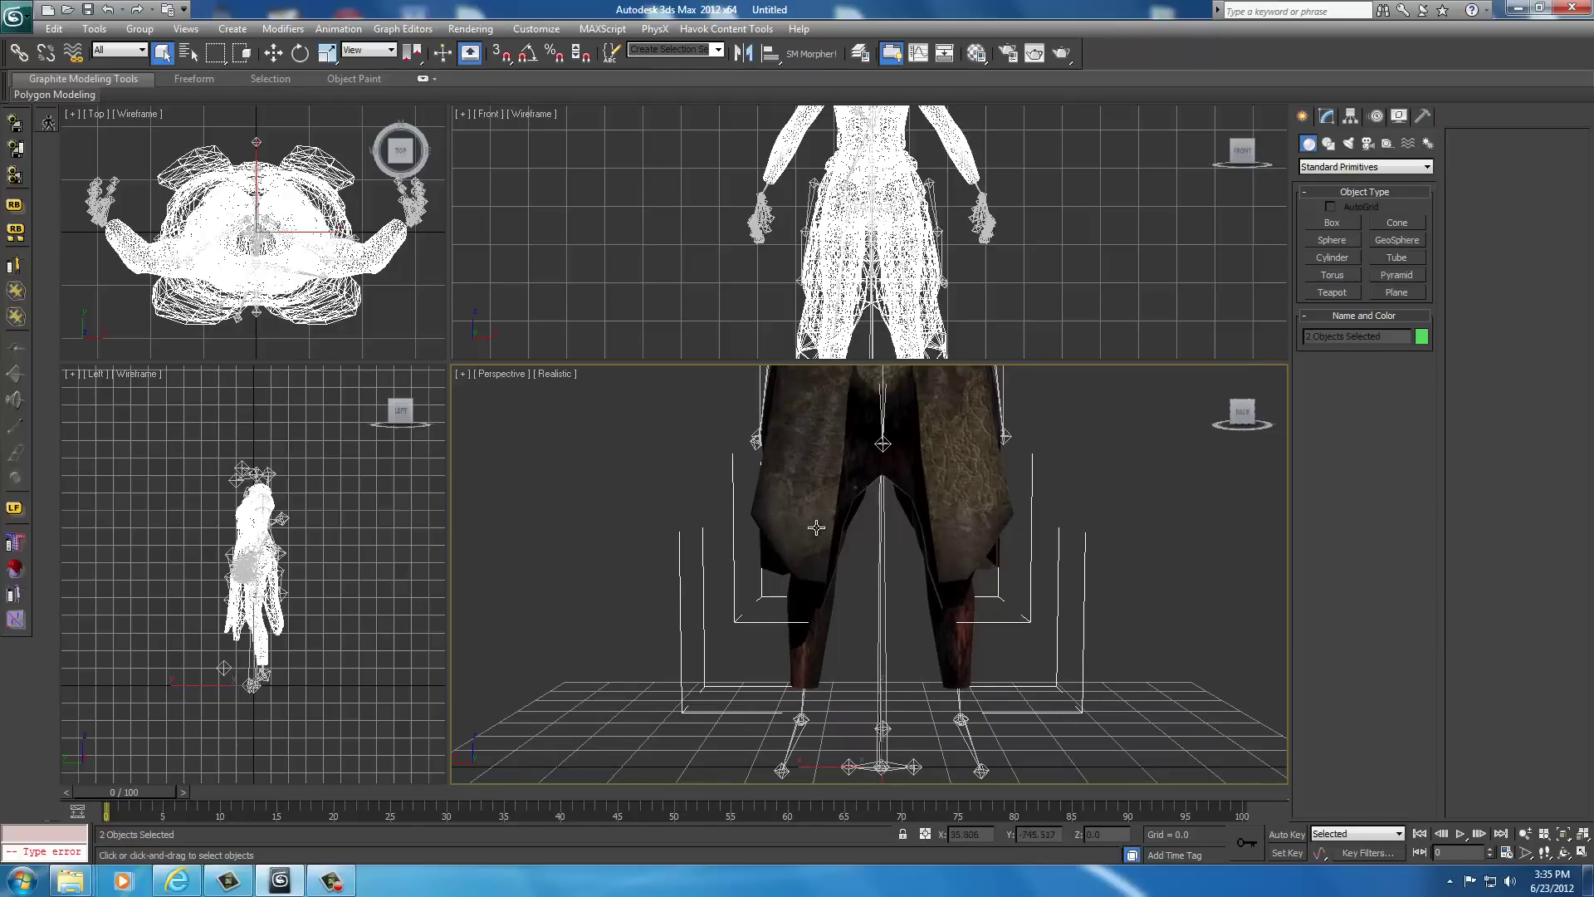
left_click_drag(1258, 419, 899, 500)
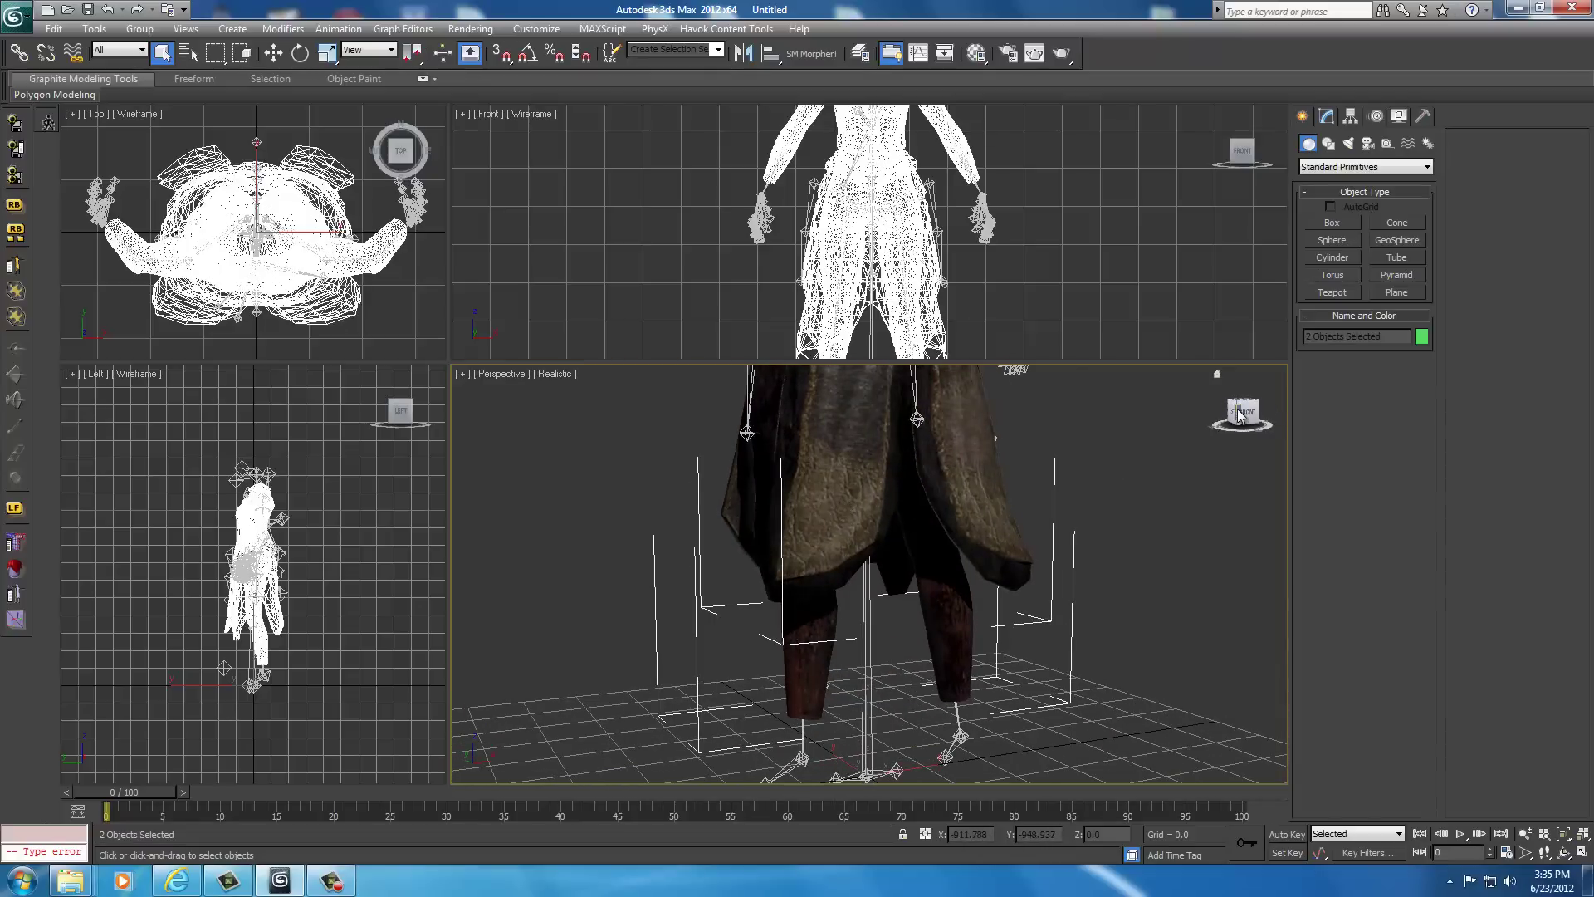
left_click_drag(1238, 412, 638, 412)
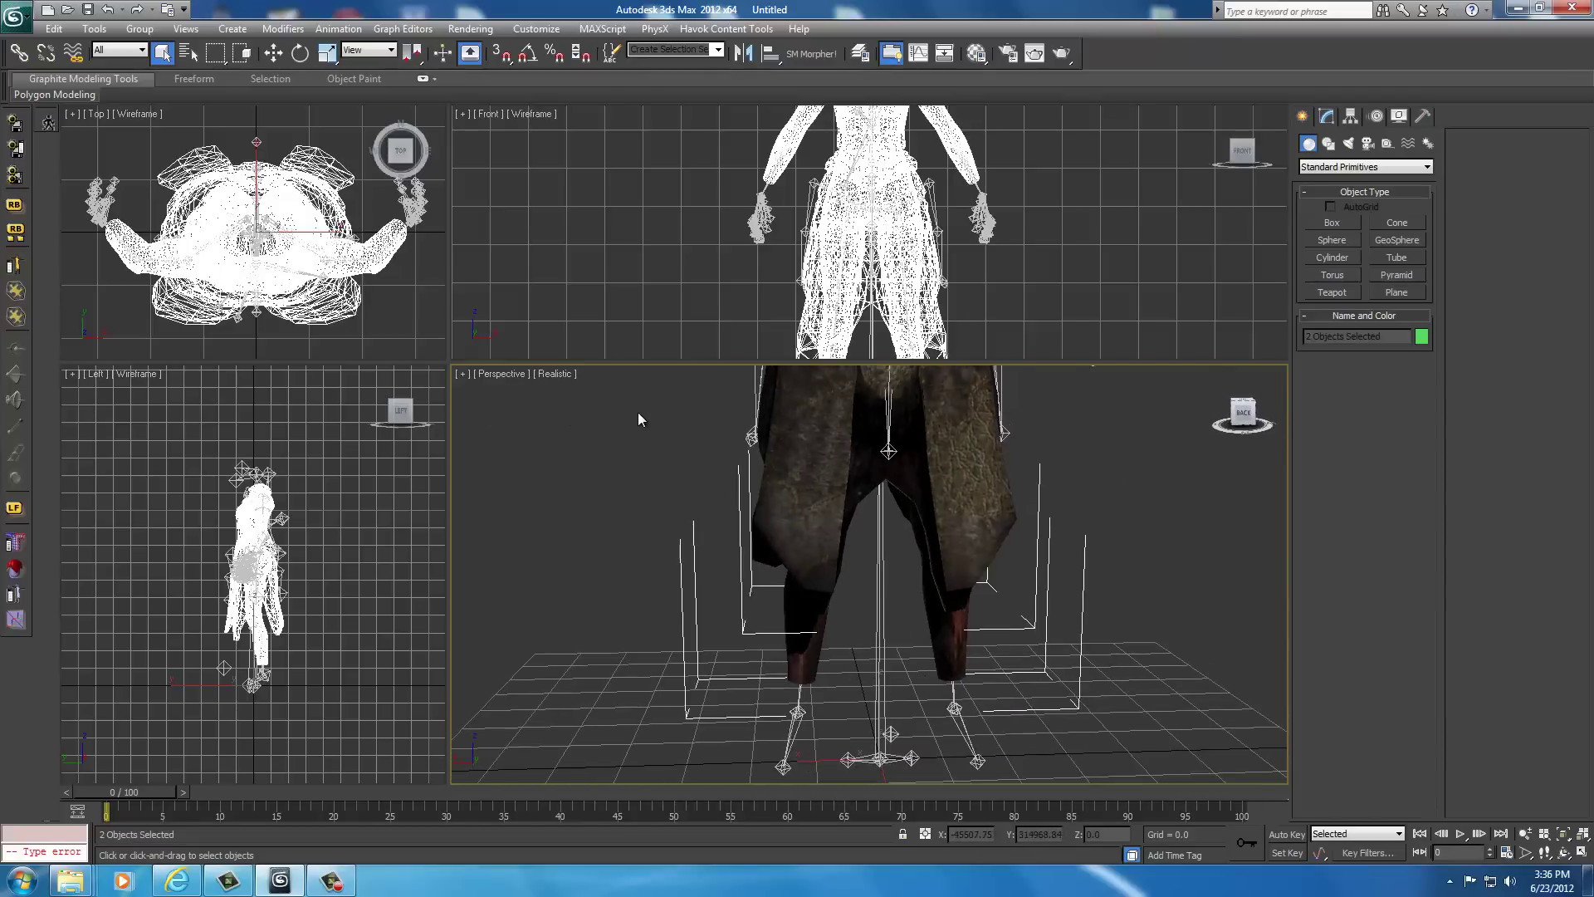
scroll(1059, 465, "up", 5)
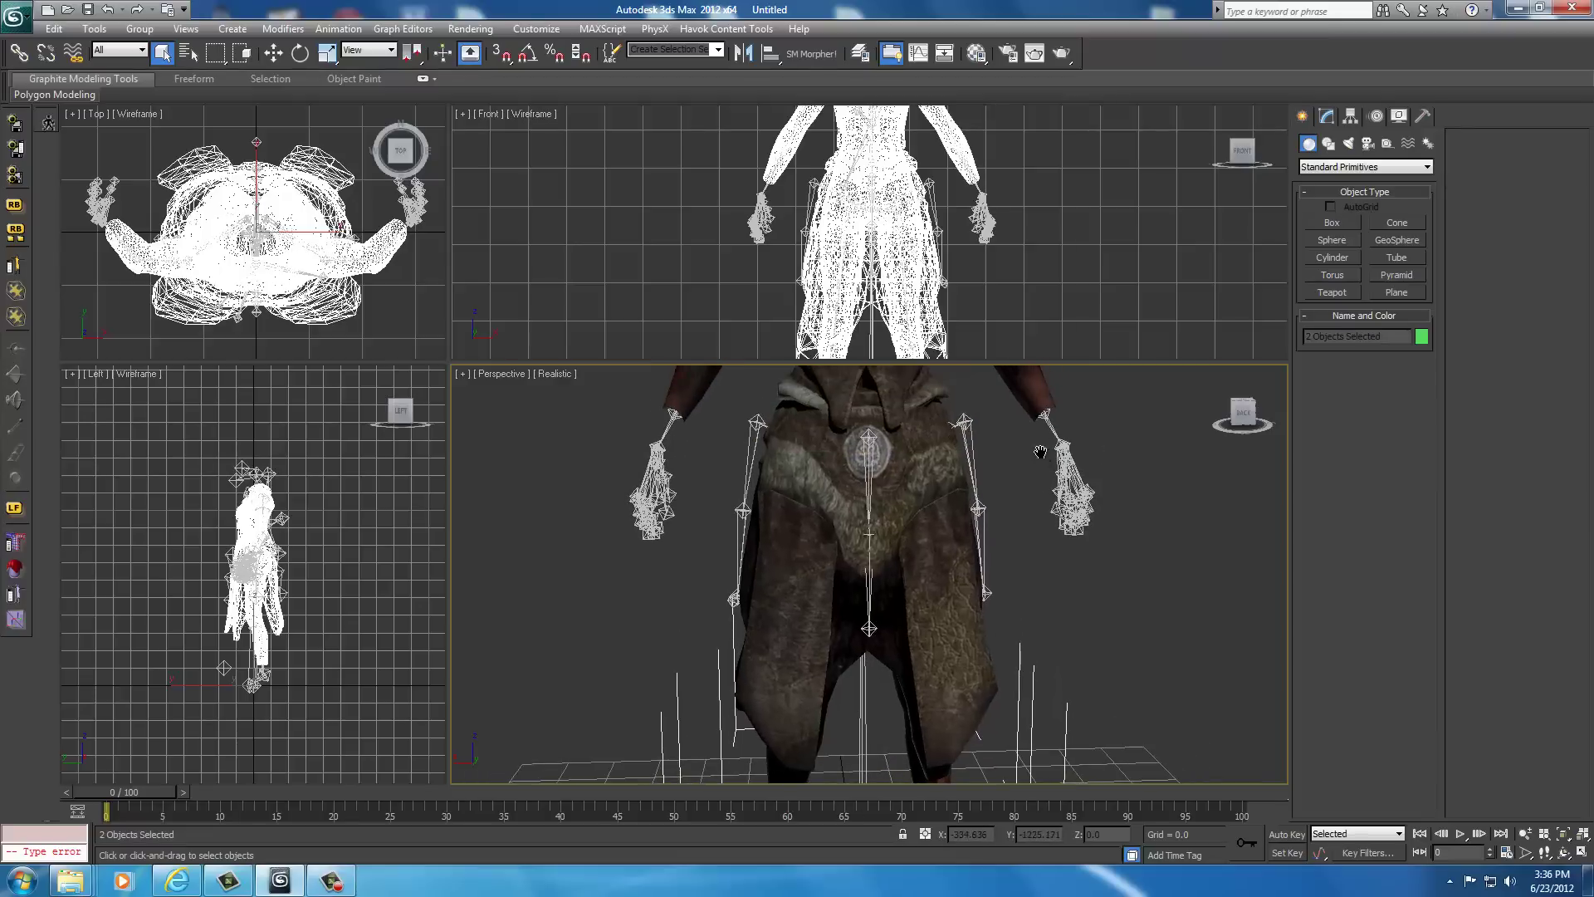
middle_click_drag(1040, 452, 1064, 516)
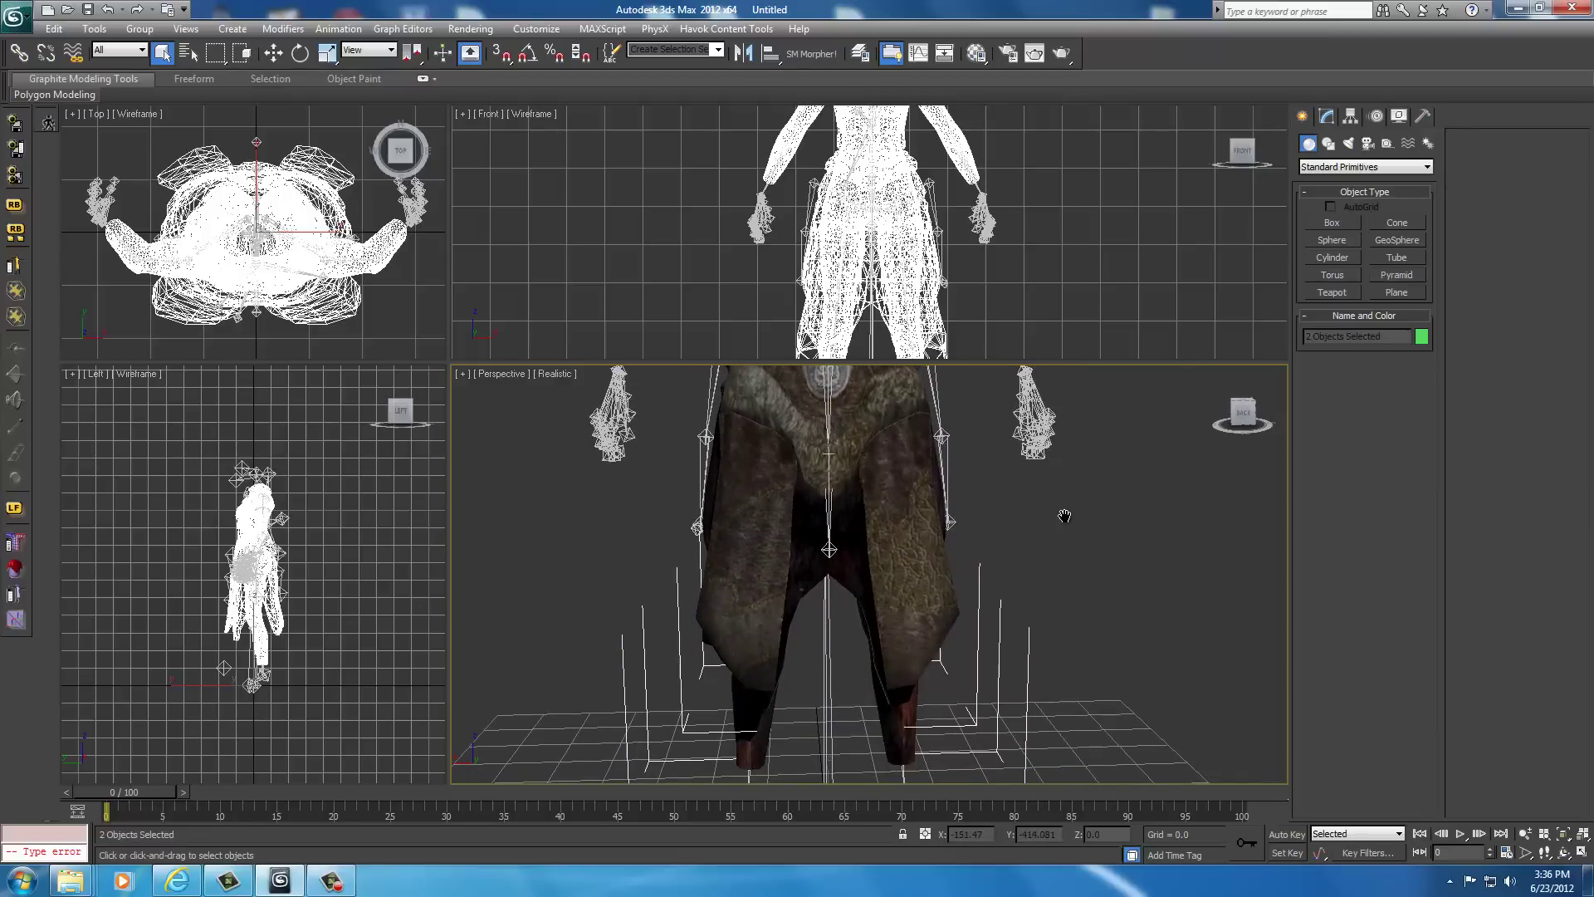
middle_click_drag(1041, 604, 1046, 573)
middle_click_drag(1047, 473, 1049, 608)
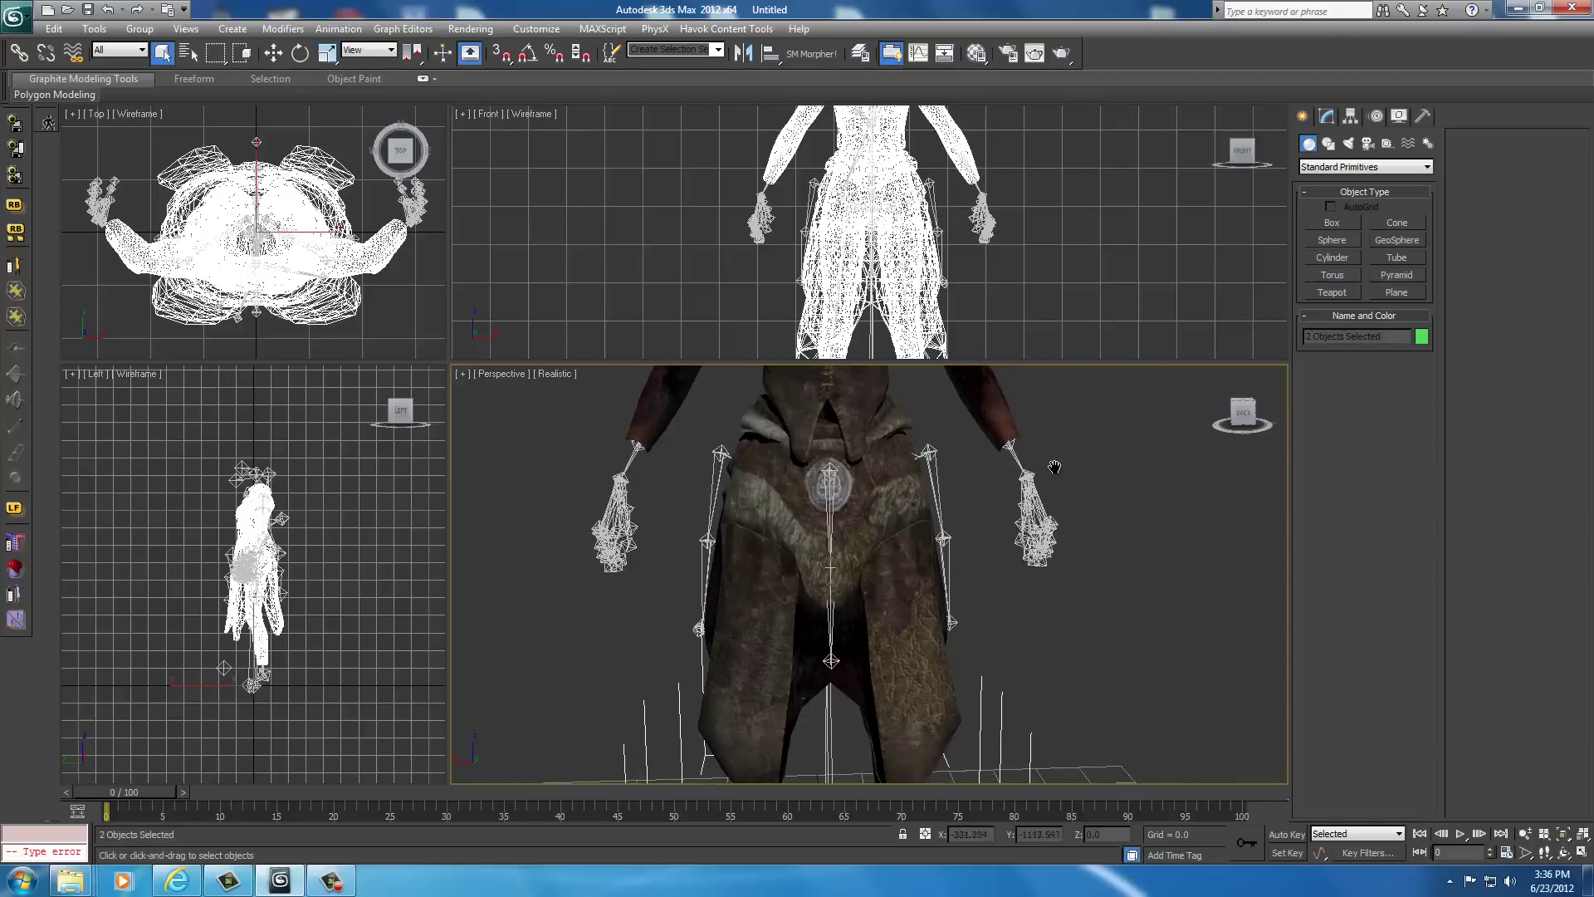
middle_click_drag(1053, 466, 1054, 655)
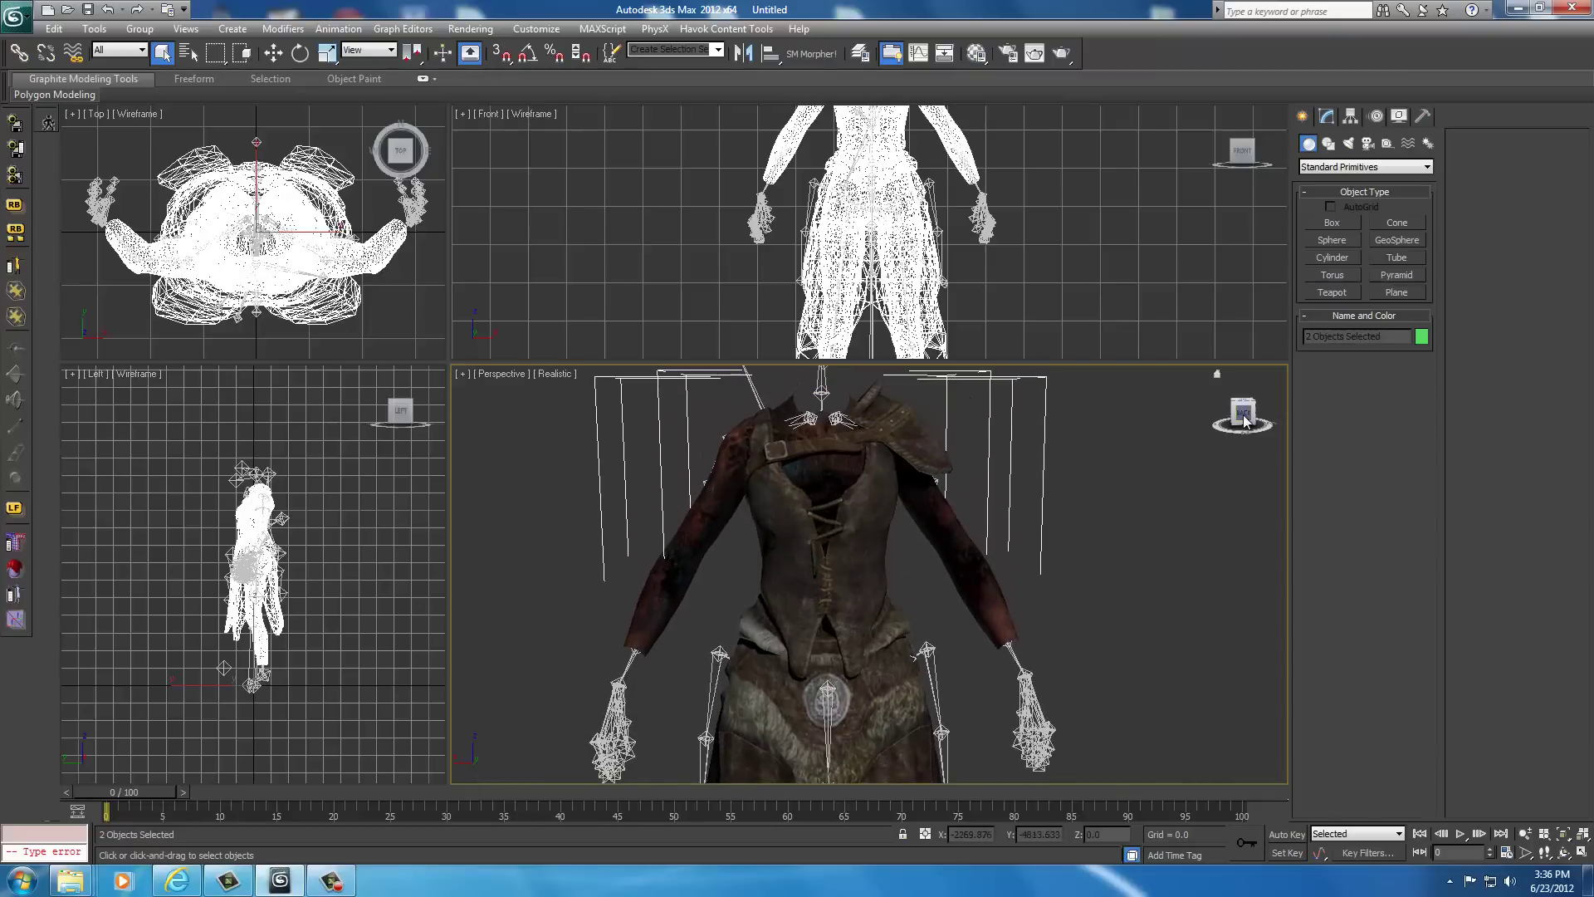
Select the body mesh beneath the armor from the front side
left_click_drag(1245, 421, 978, 415)
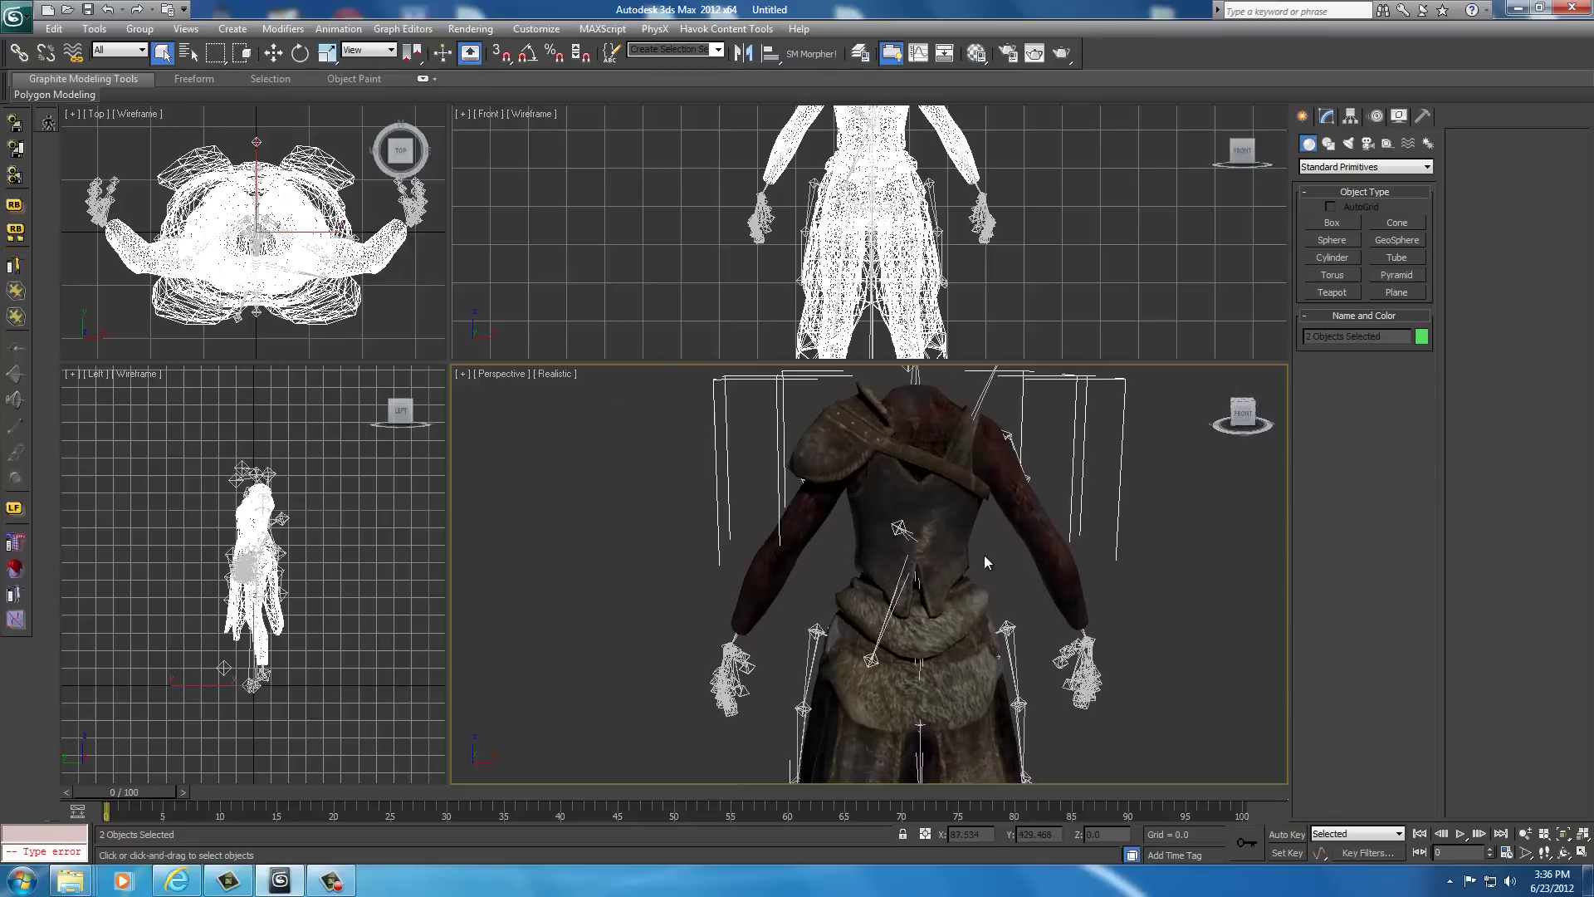
left_click(1031, 530)
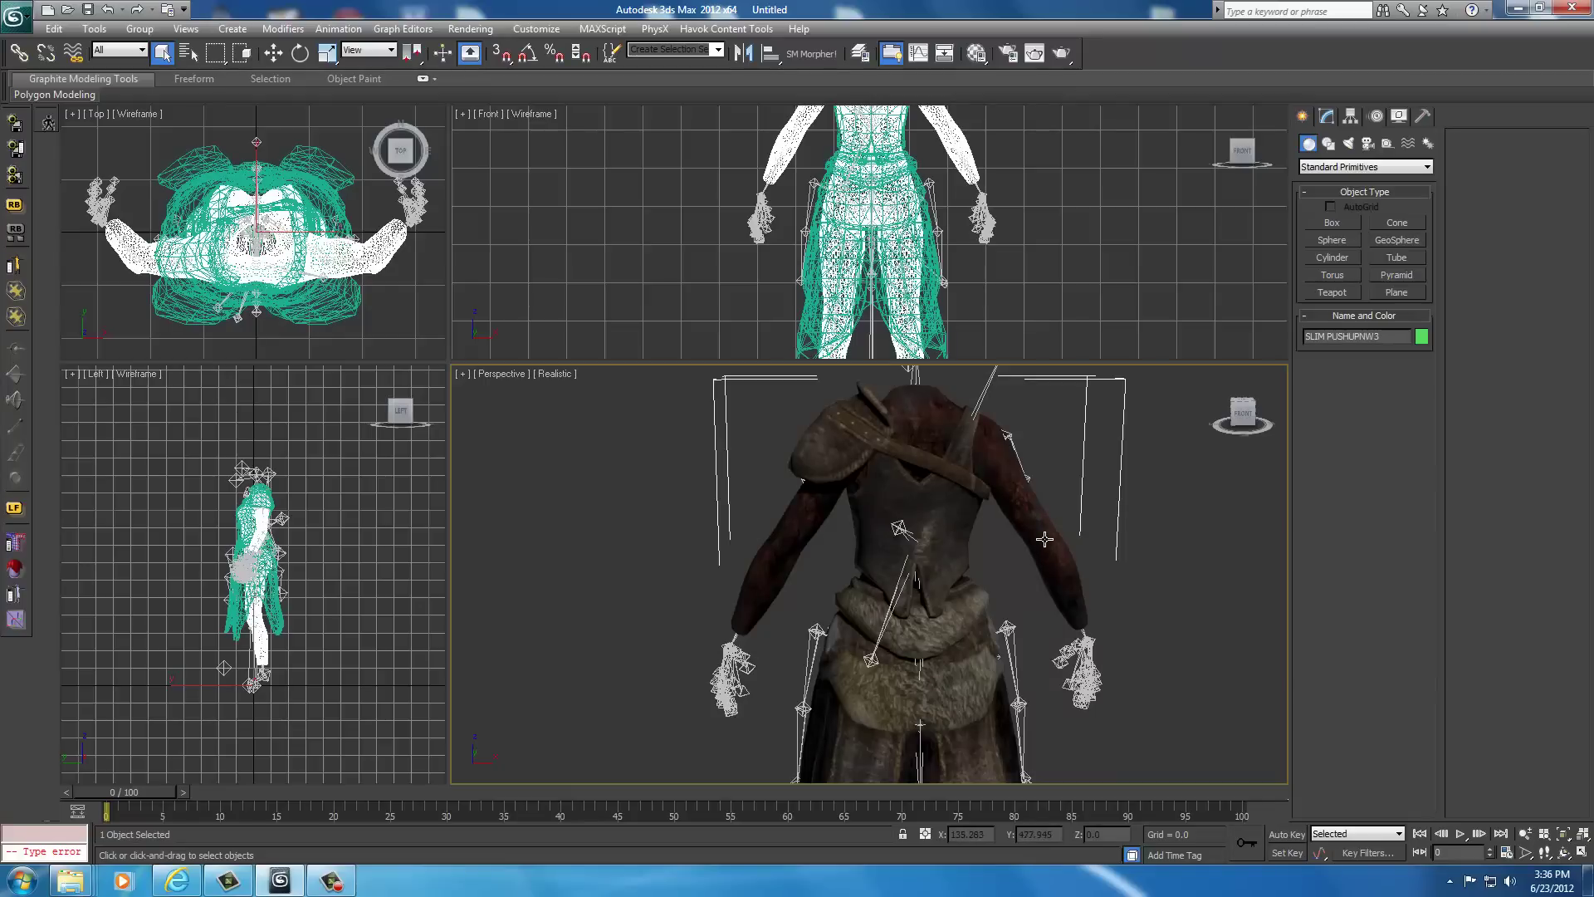
Freeze the selected body mesh and check the armor around it from the laced side and the strap side
right_click(1044, 539)
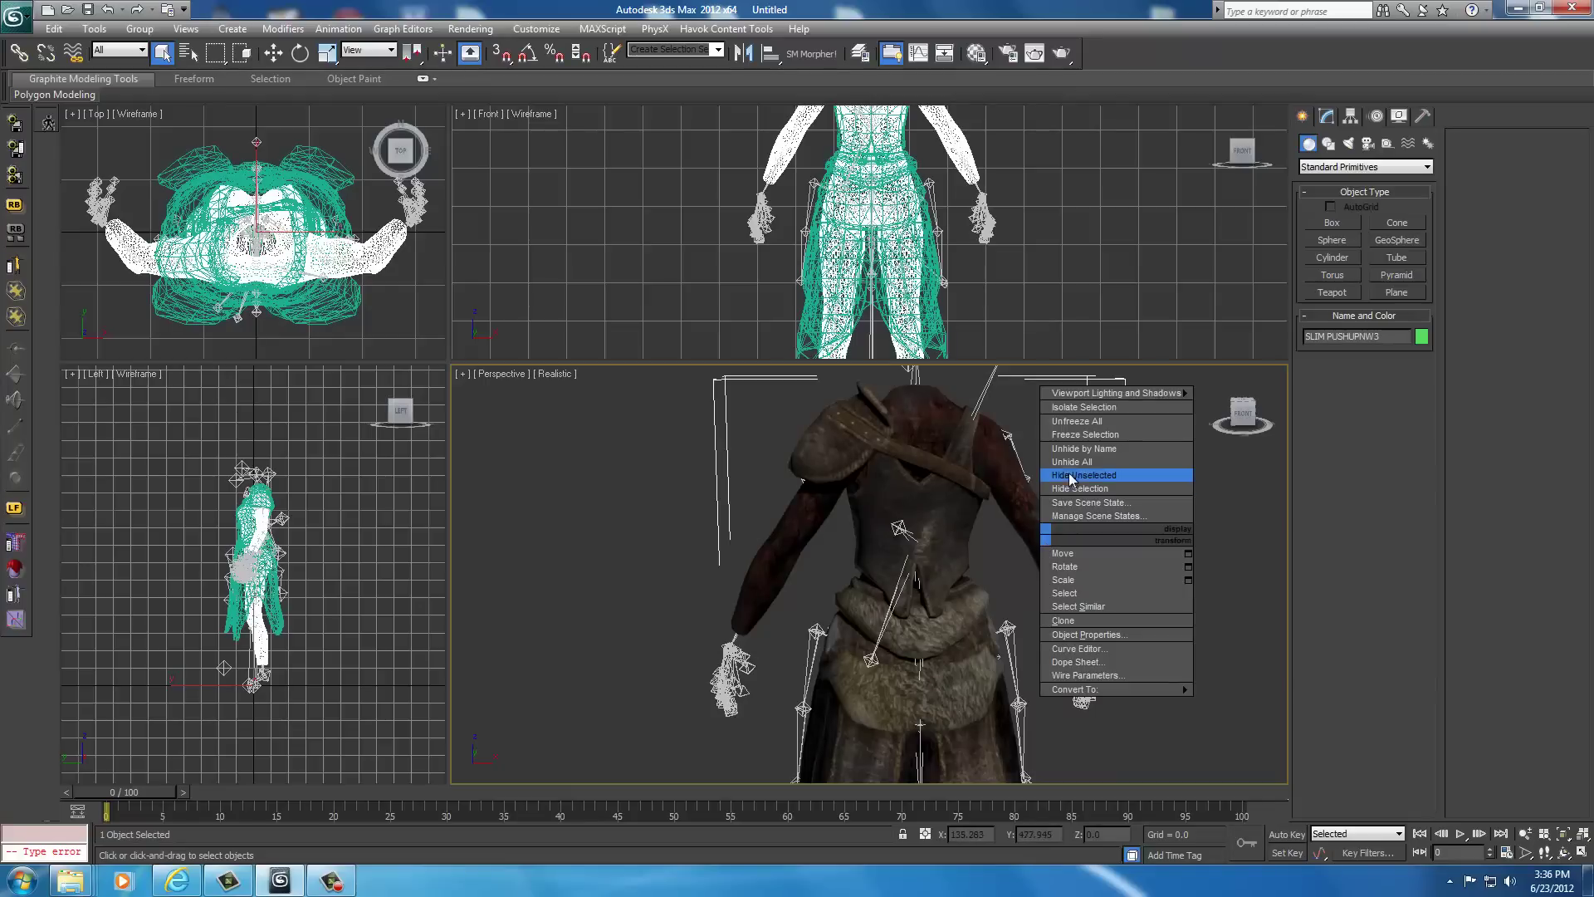
left_click(1084, 434)
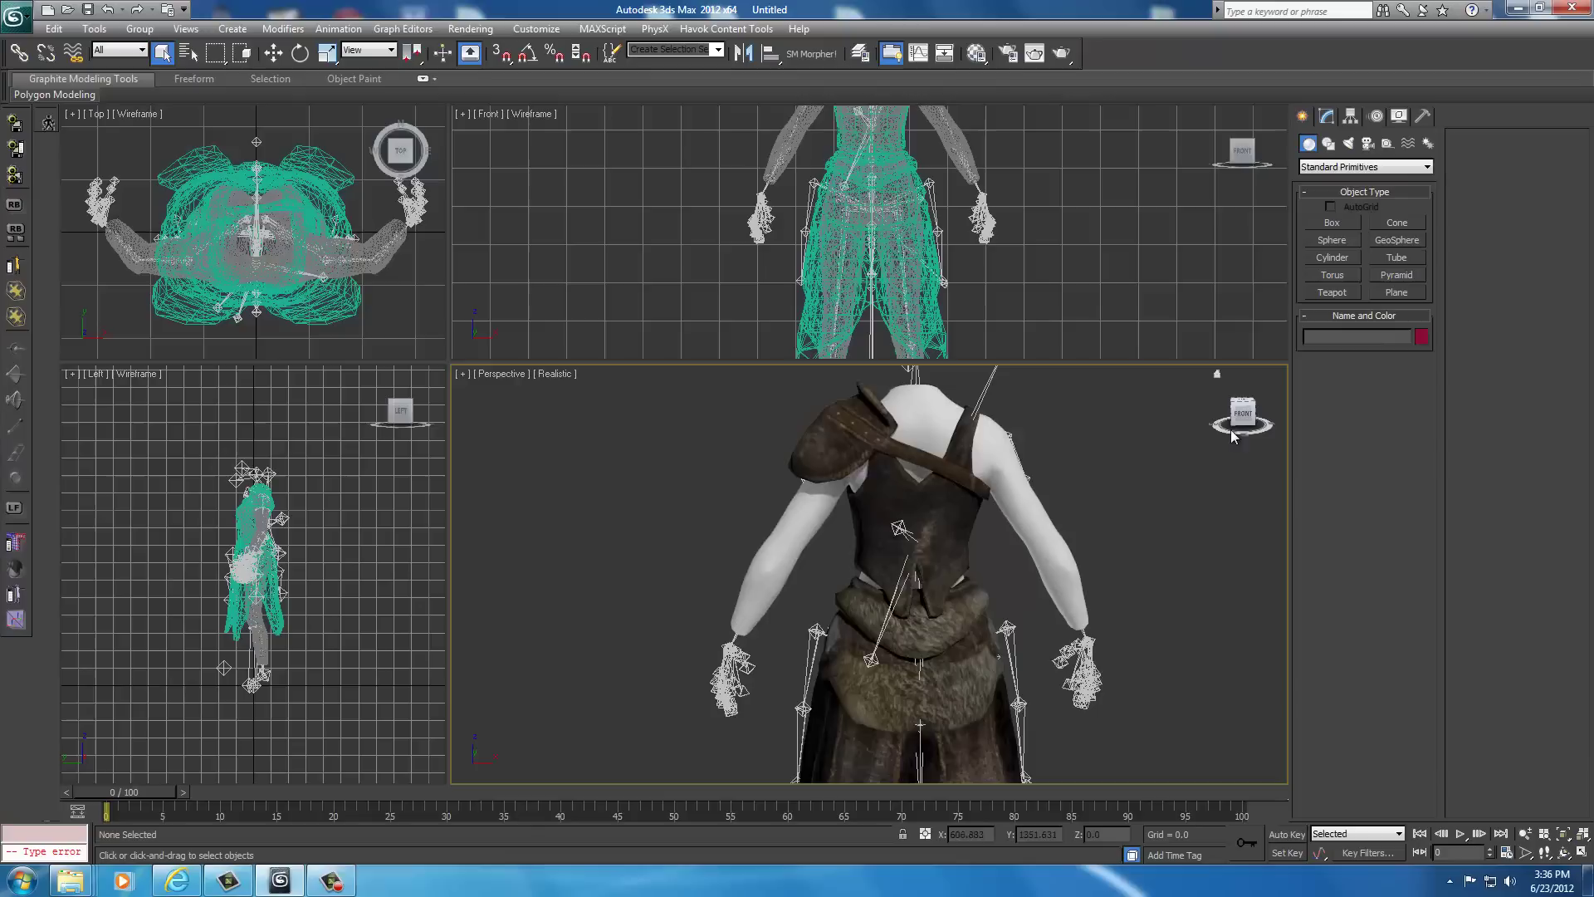
left_click_drag(1230, 431, 951, 425)
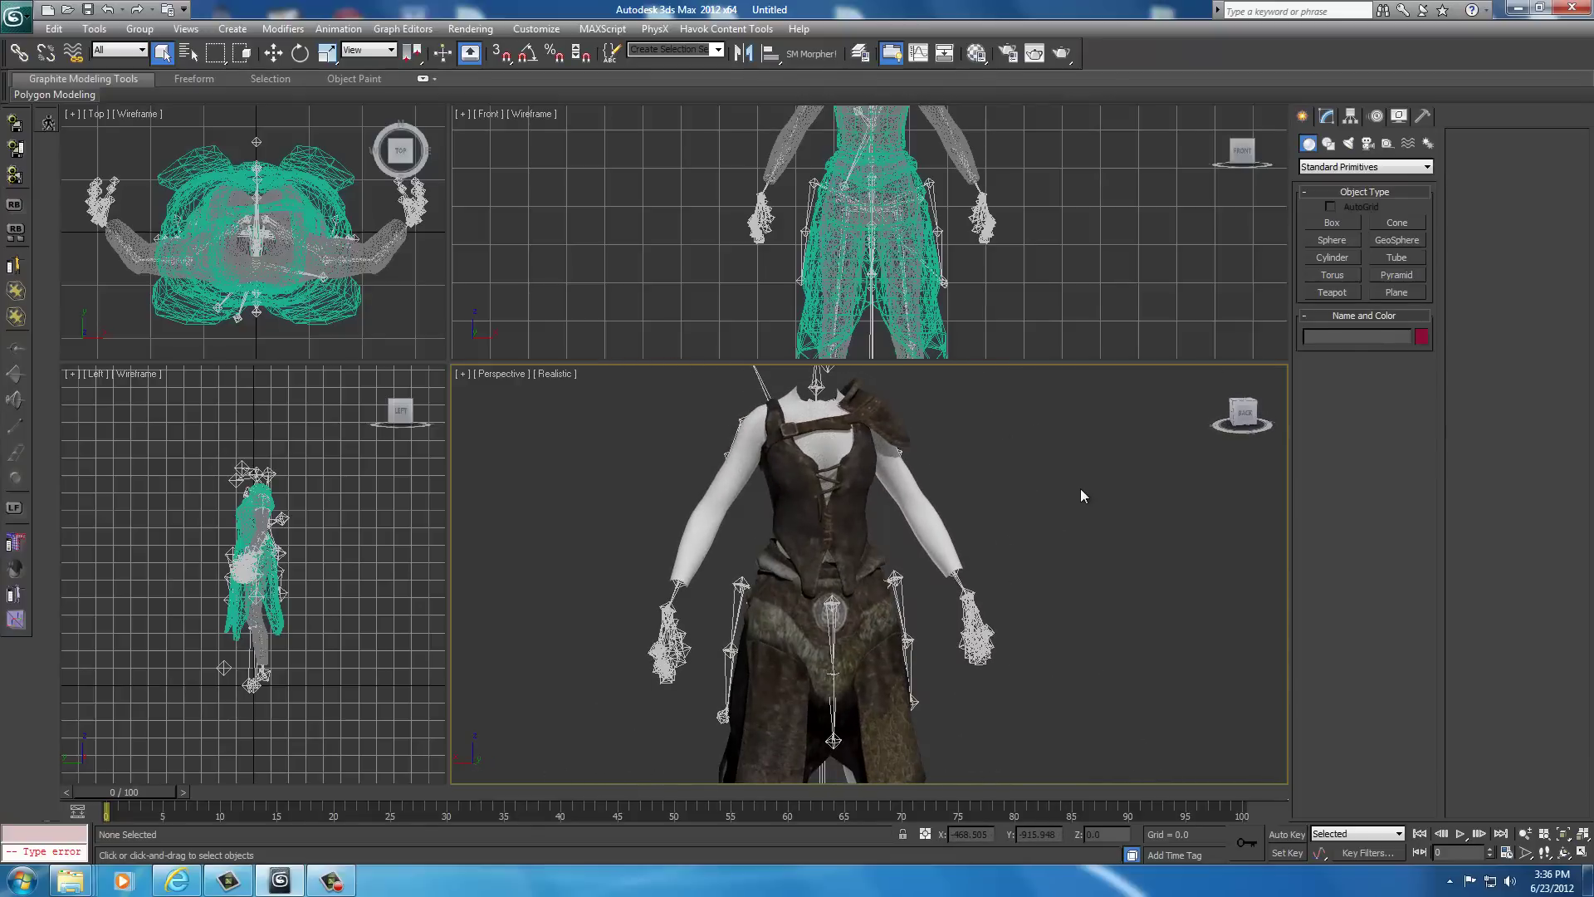
middle_click_drag(1080, 495, 1132, 544)
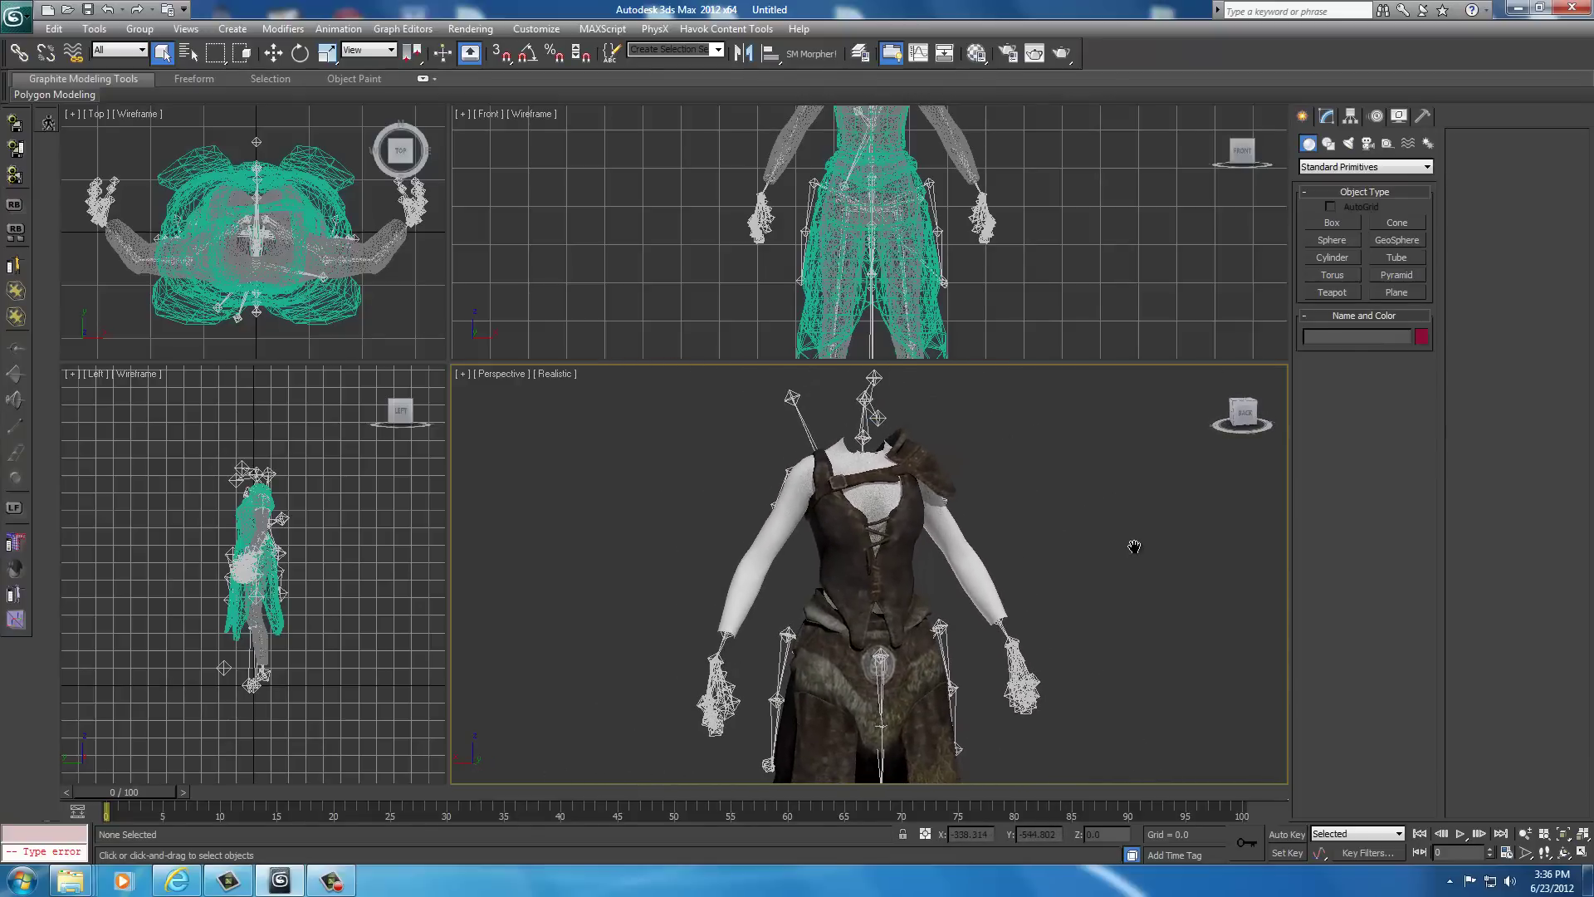
left_click(1268, 416)
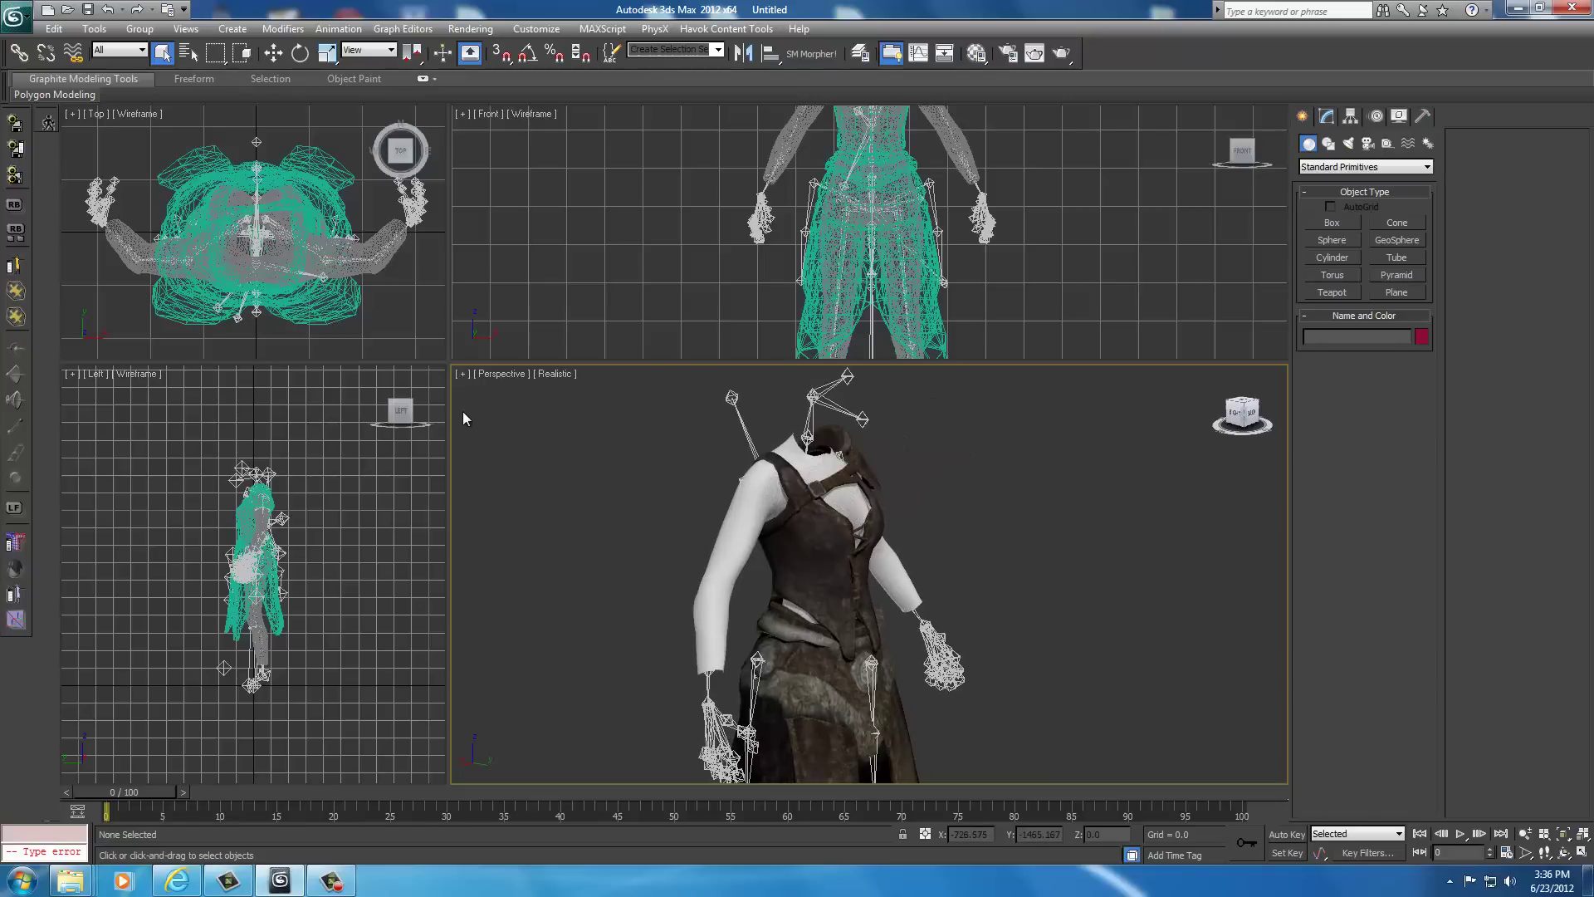
left_click_drag(463, 412, 644, 410)
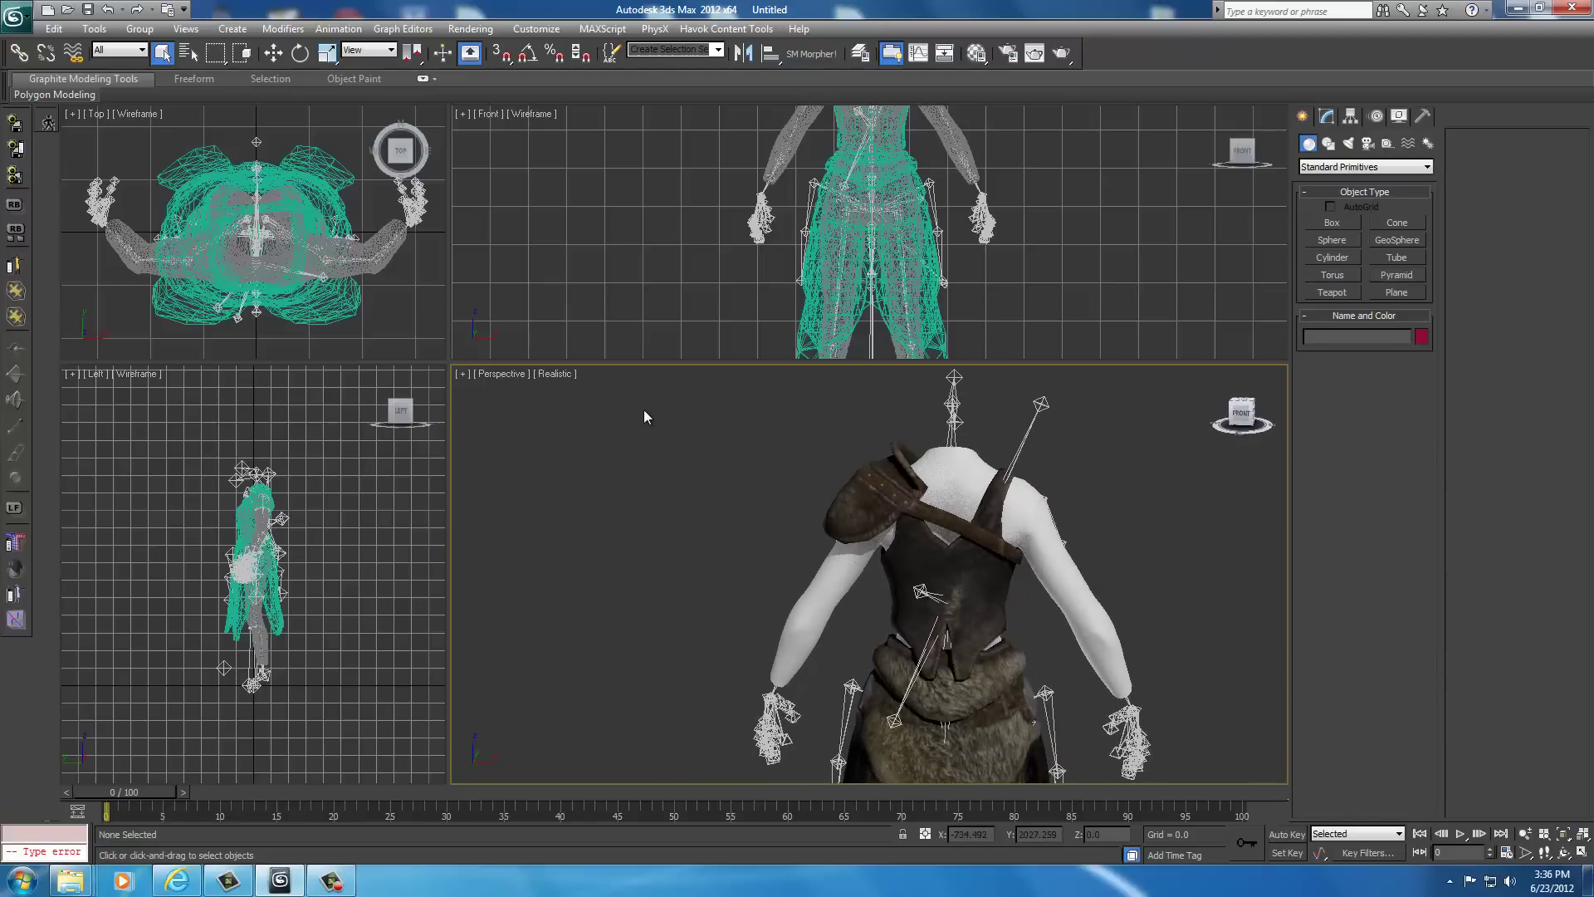
Select the _CuirassLight_1 armor mesh and enter the Vertex level of its Editable Mesh
scroll(1051, 522, "up", 6)
middle_click_drag(1060, 520, 942, 597)
left_click(820, 609)
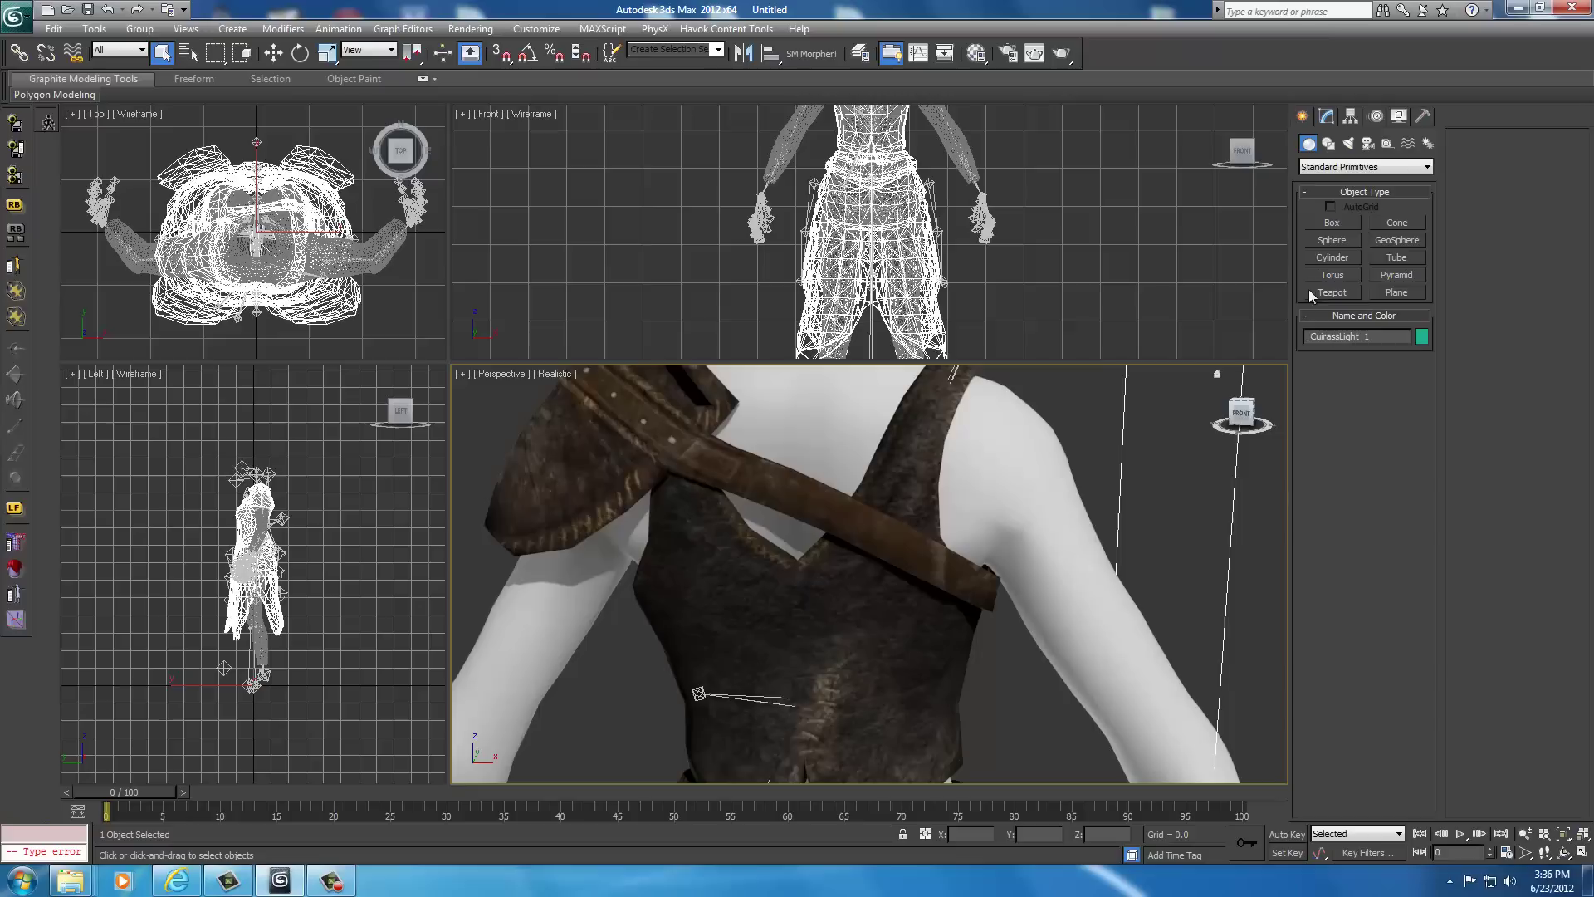
left_click(1326, 117)
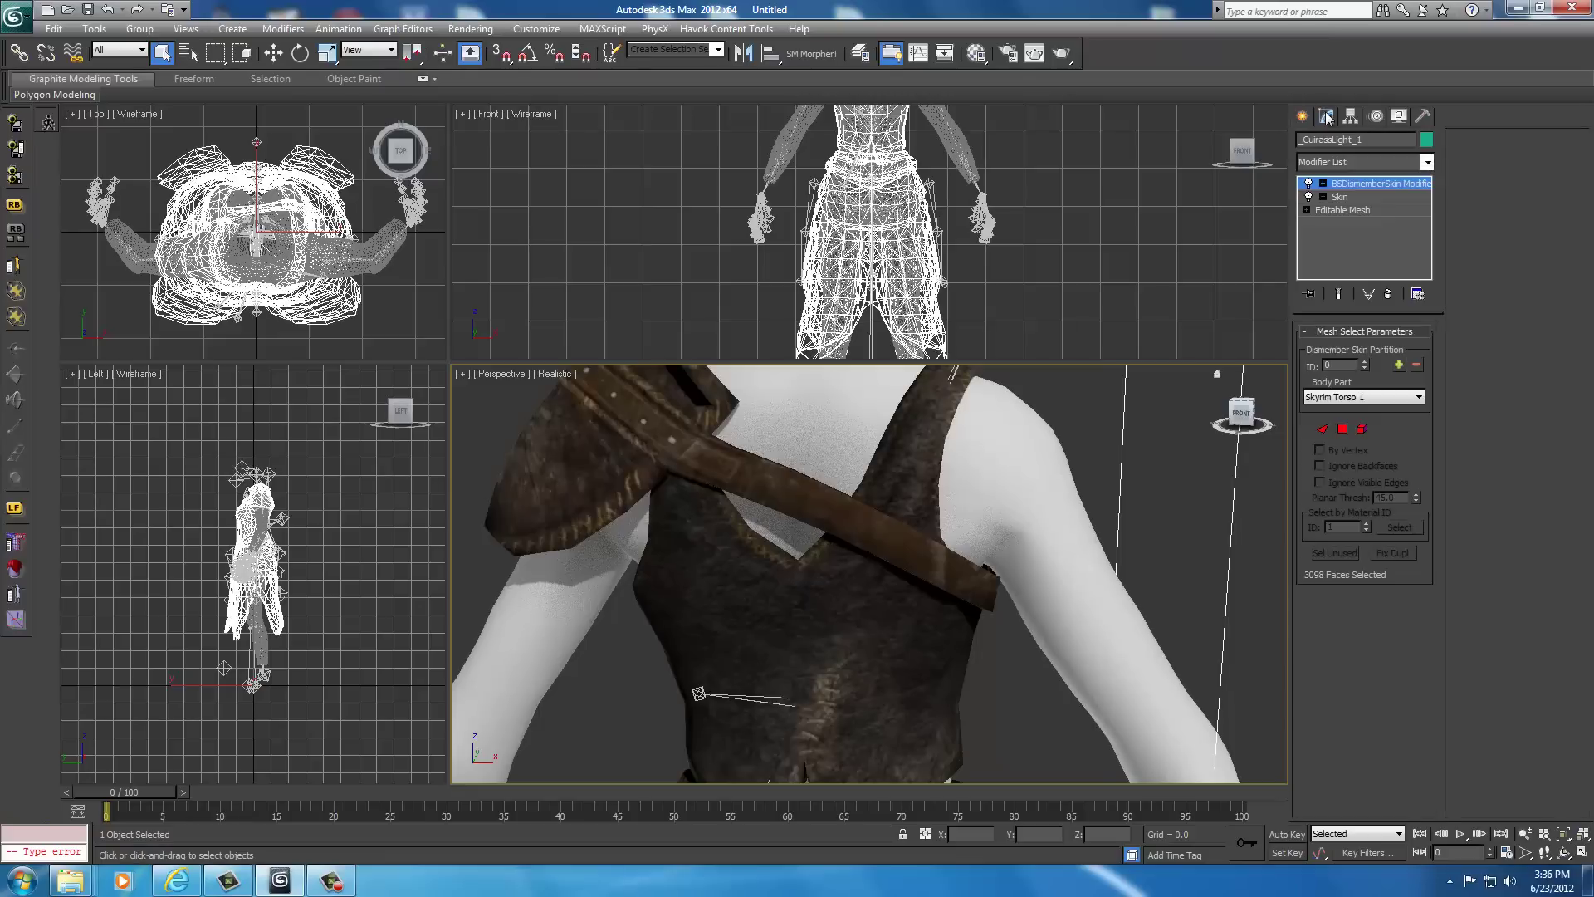
left_click(1335, 211)
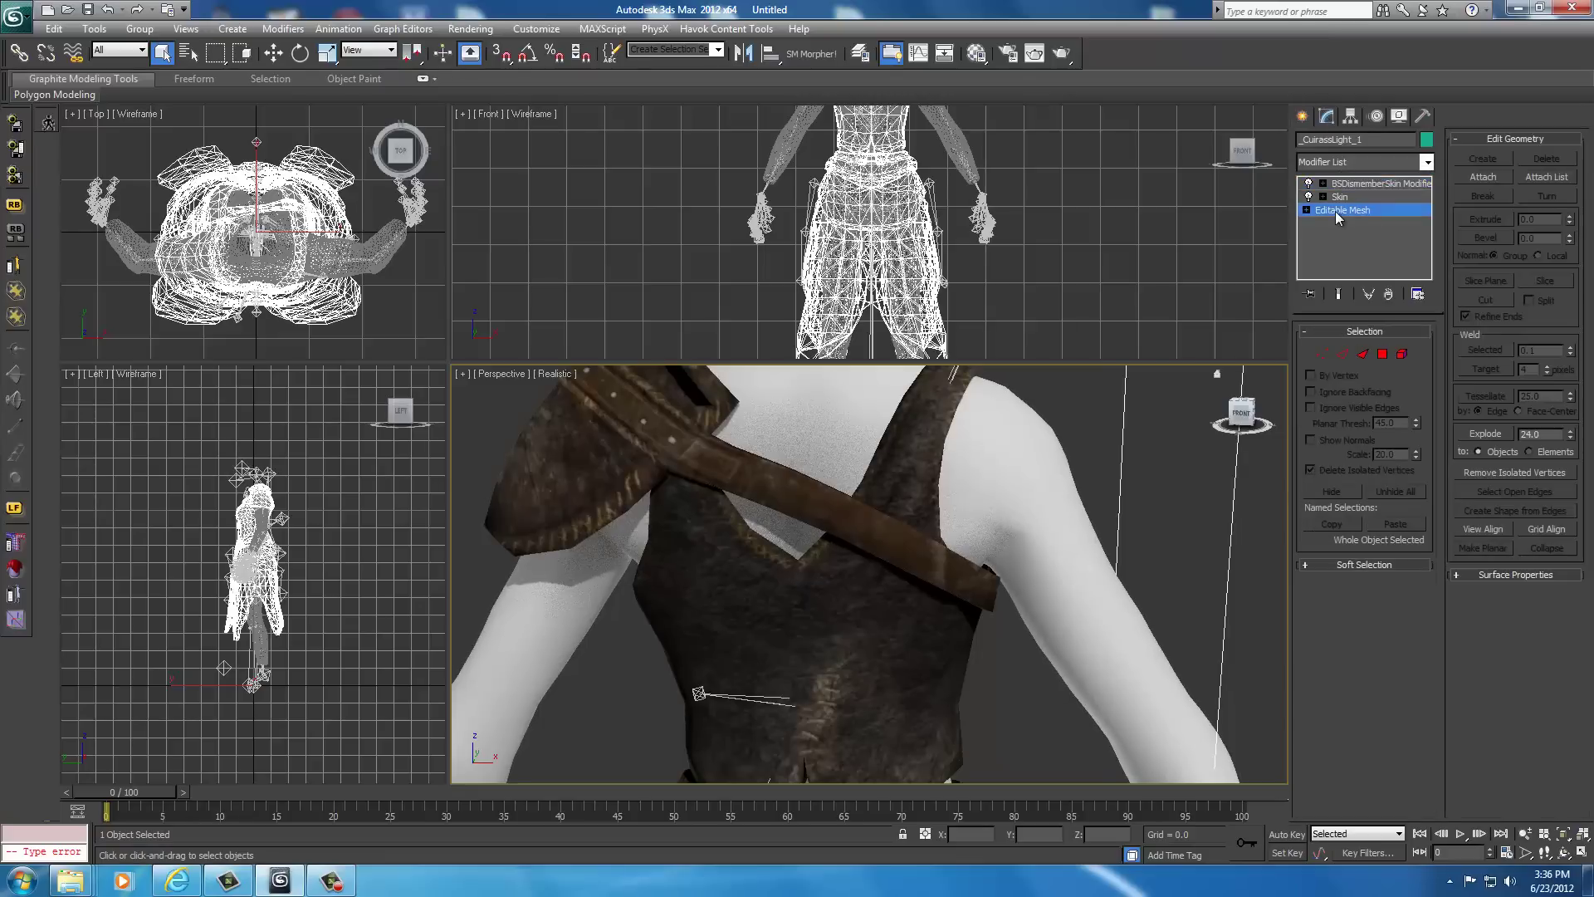
left_click(1320, 356)
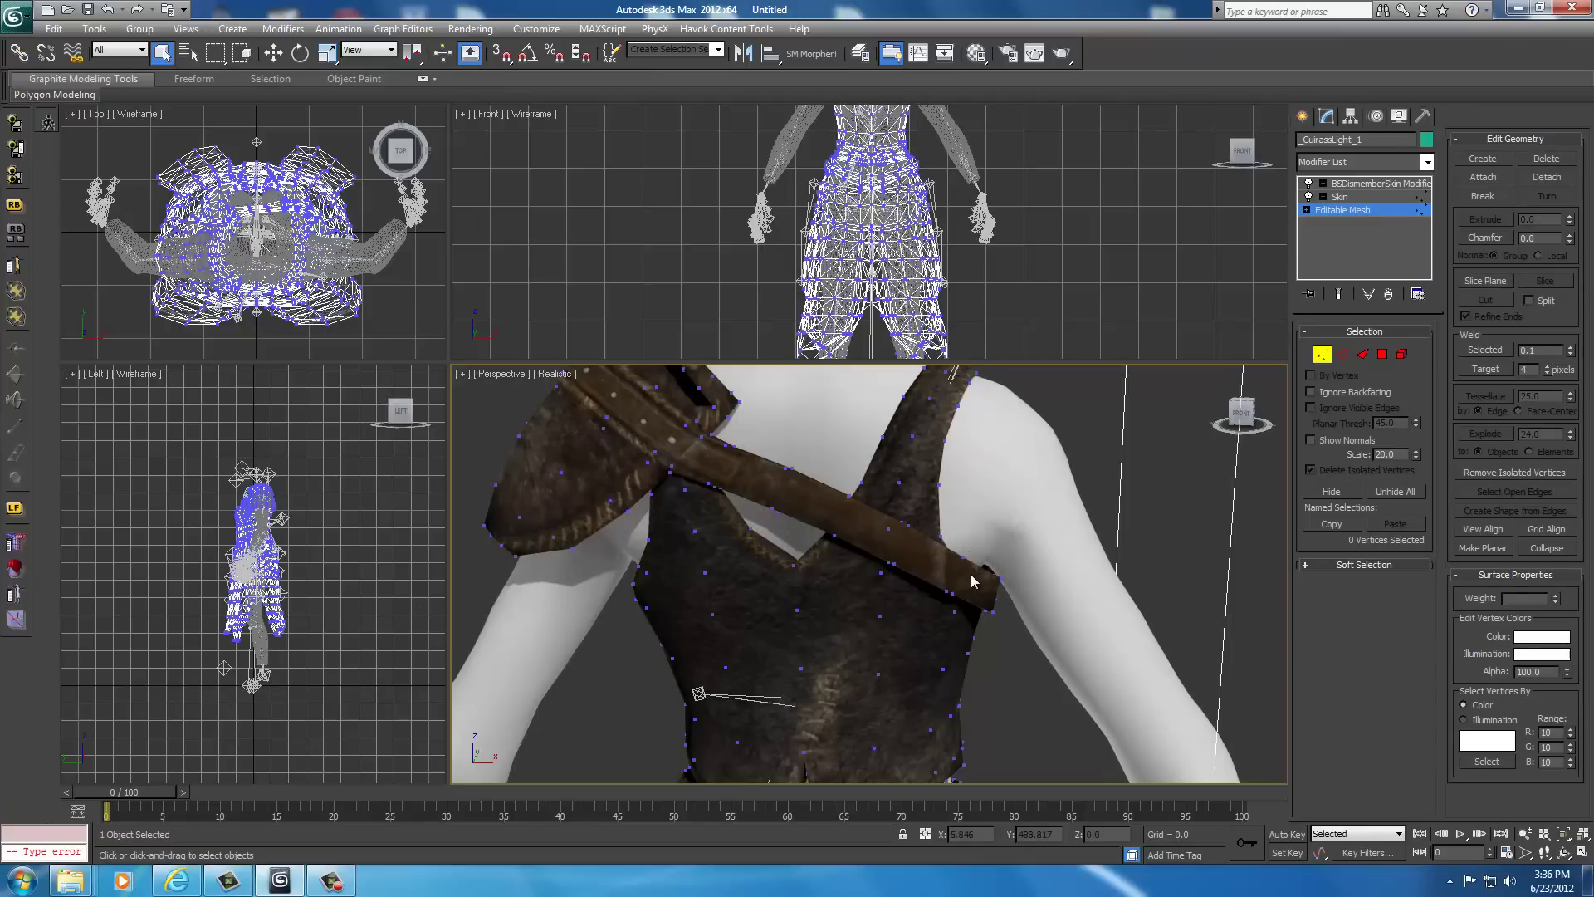
Enable Soft Selection for the armor's vertices with a falloff of 7.0
left_click(1317, 569)
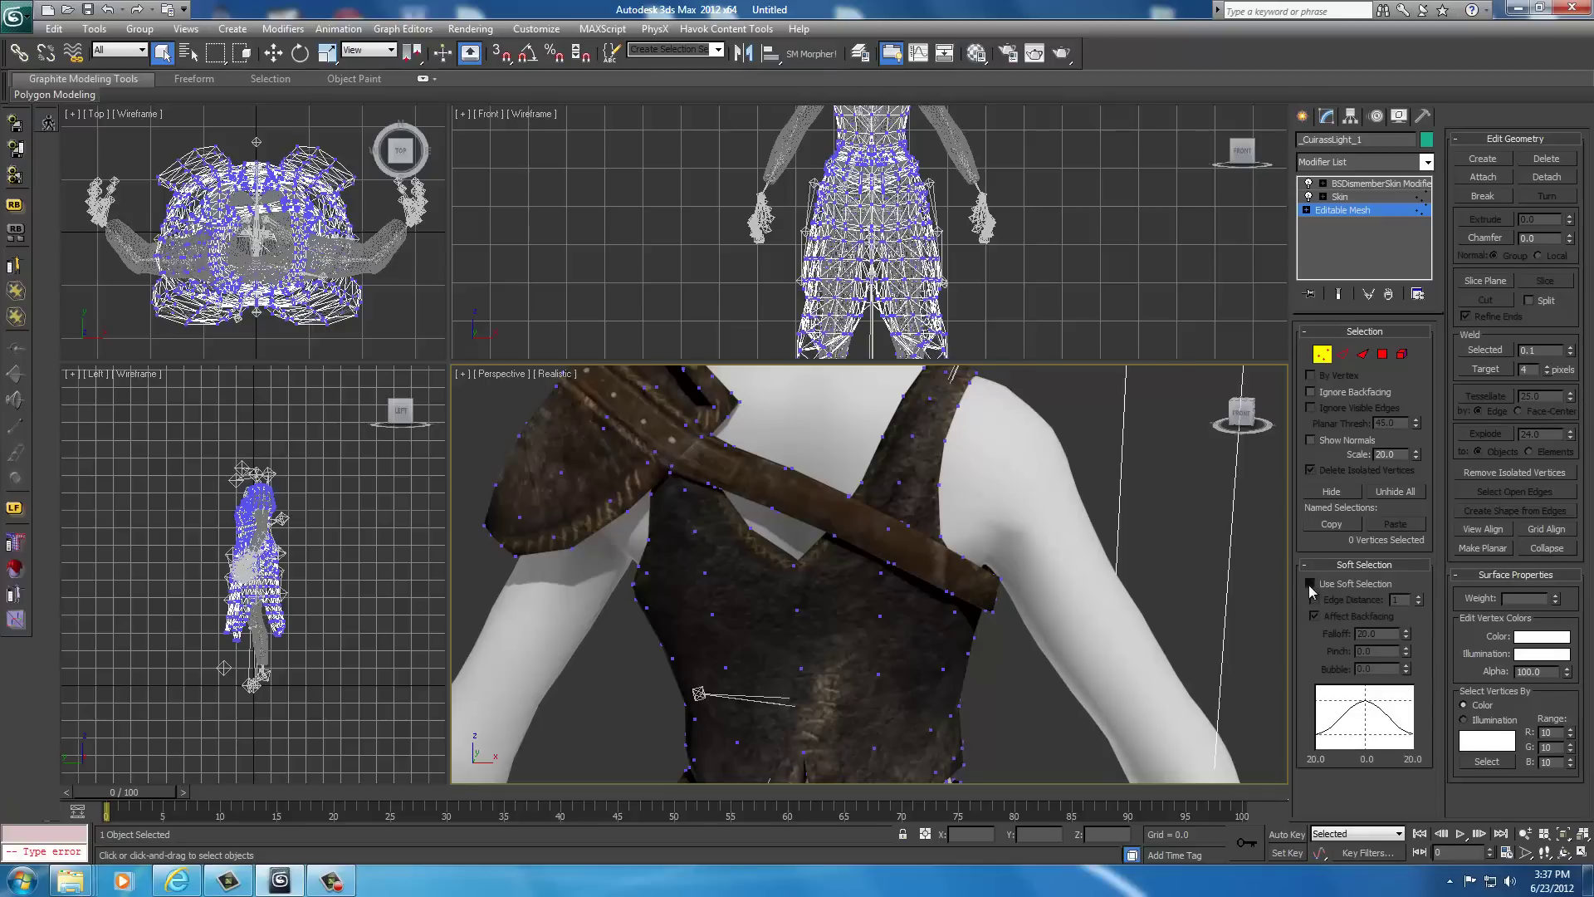
left_click(1310, 585)
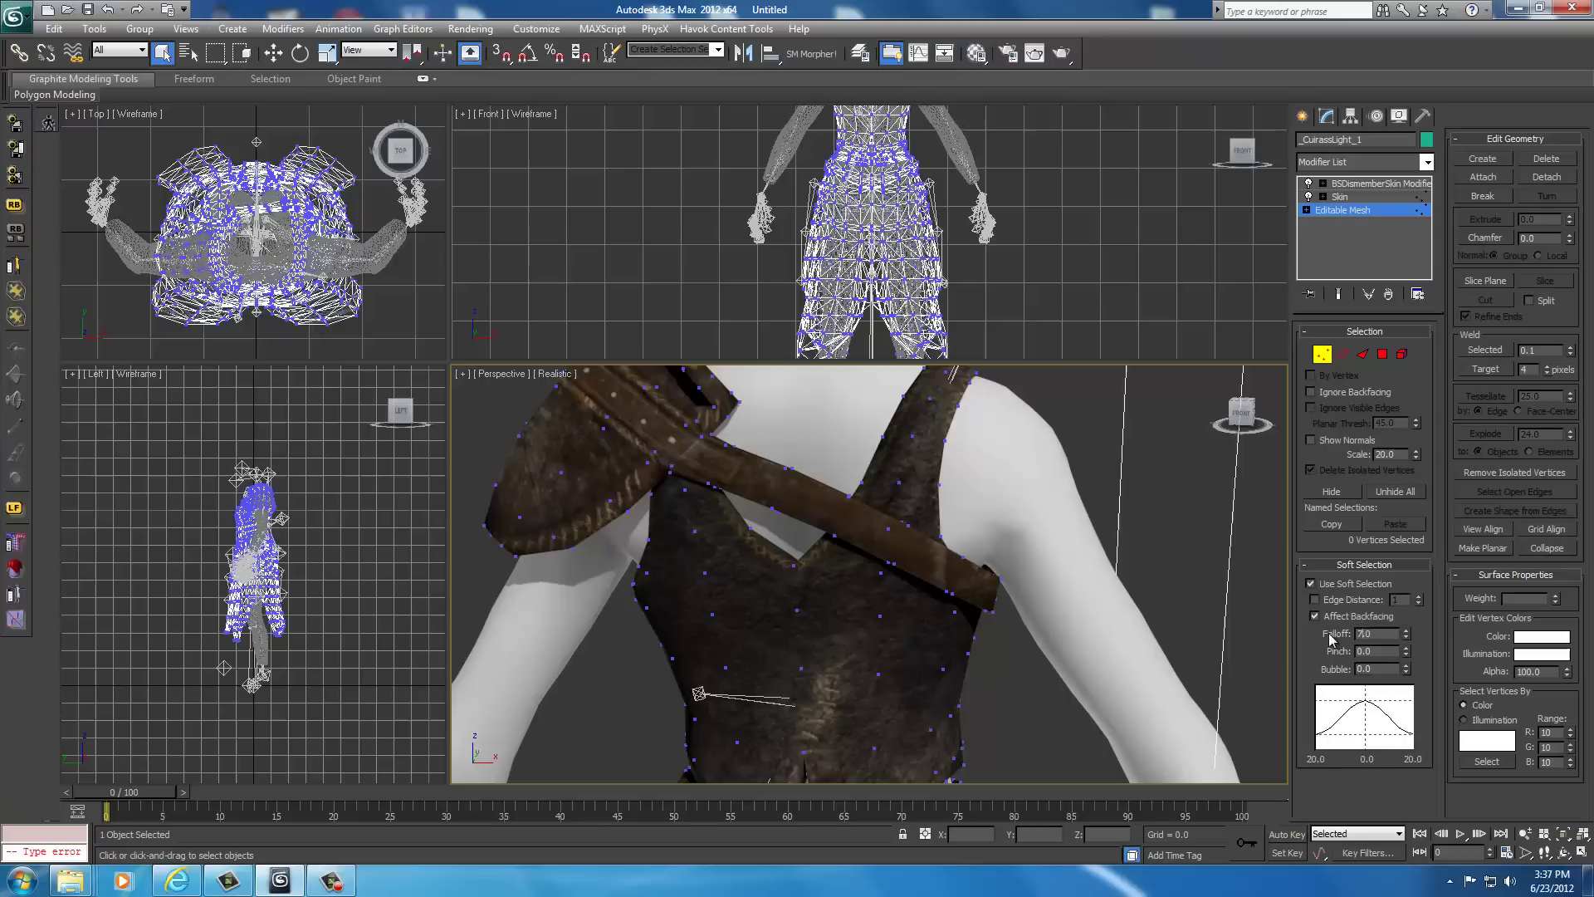
left_click(1382, 653)
Move the armpit vertex at the end of the chest strap down to about Z 97.3 and inward to about X 9.7
left_click(998, 576)
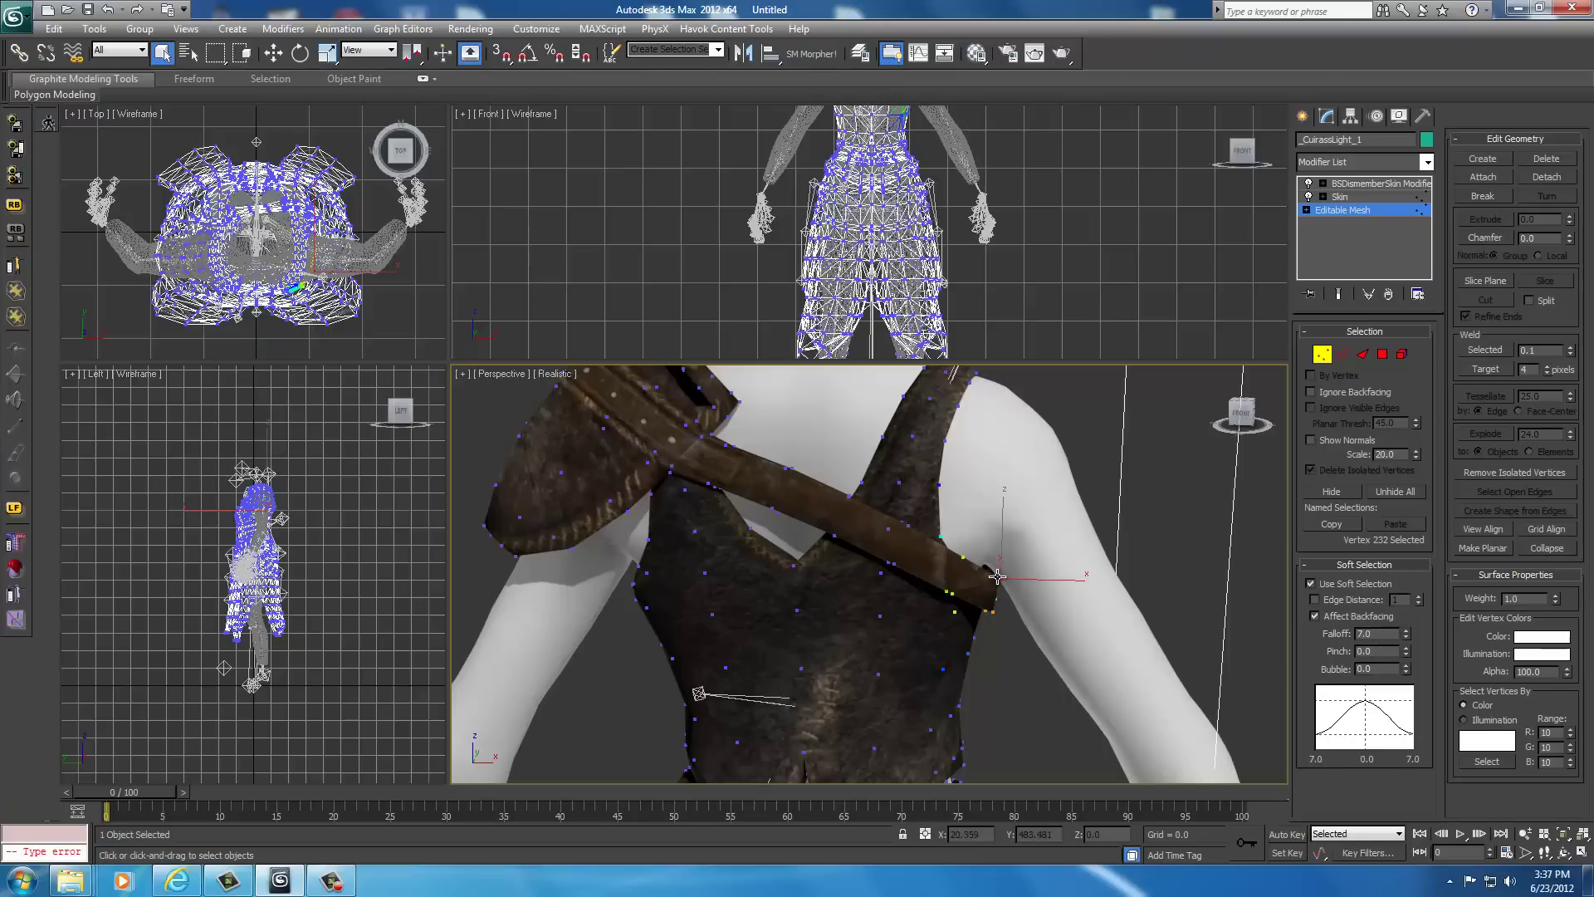
left_click_drag(1242, 416, 1215, 410)
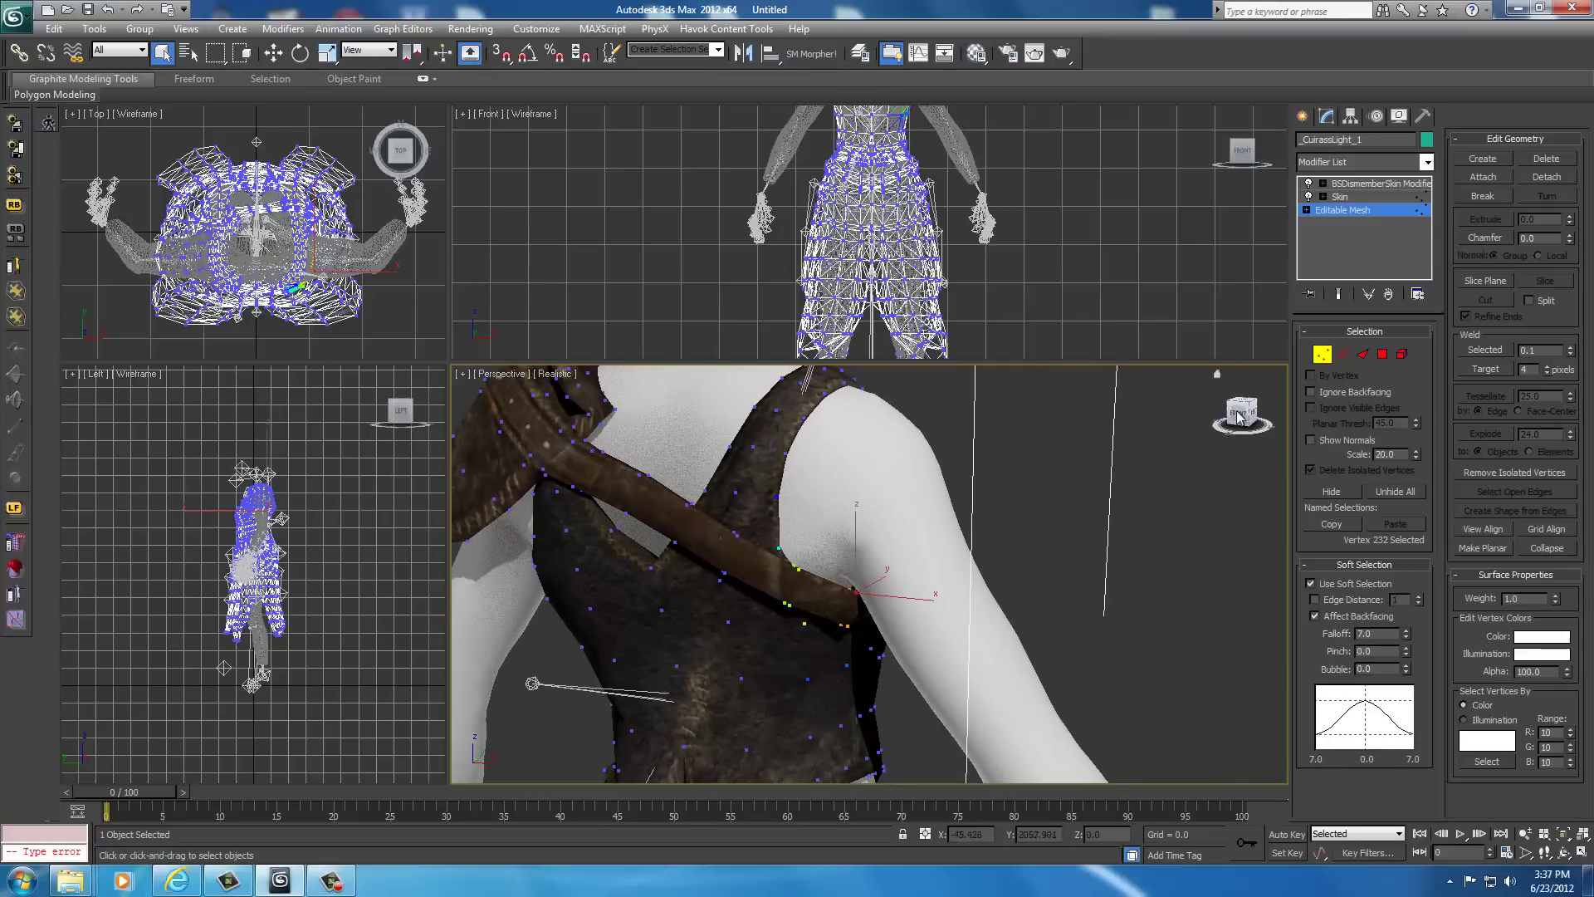
right_click(853, 591)
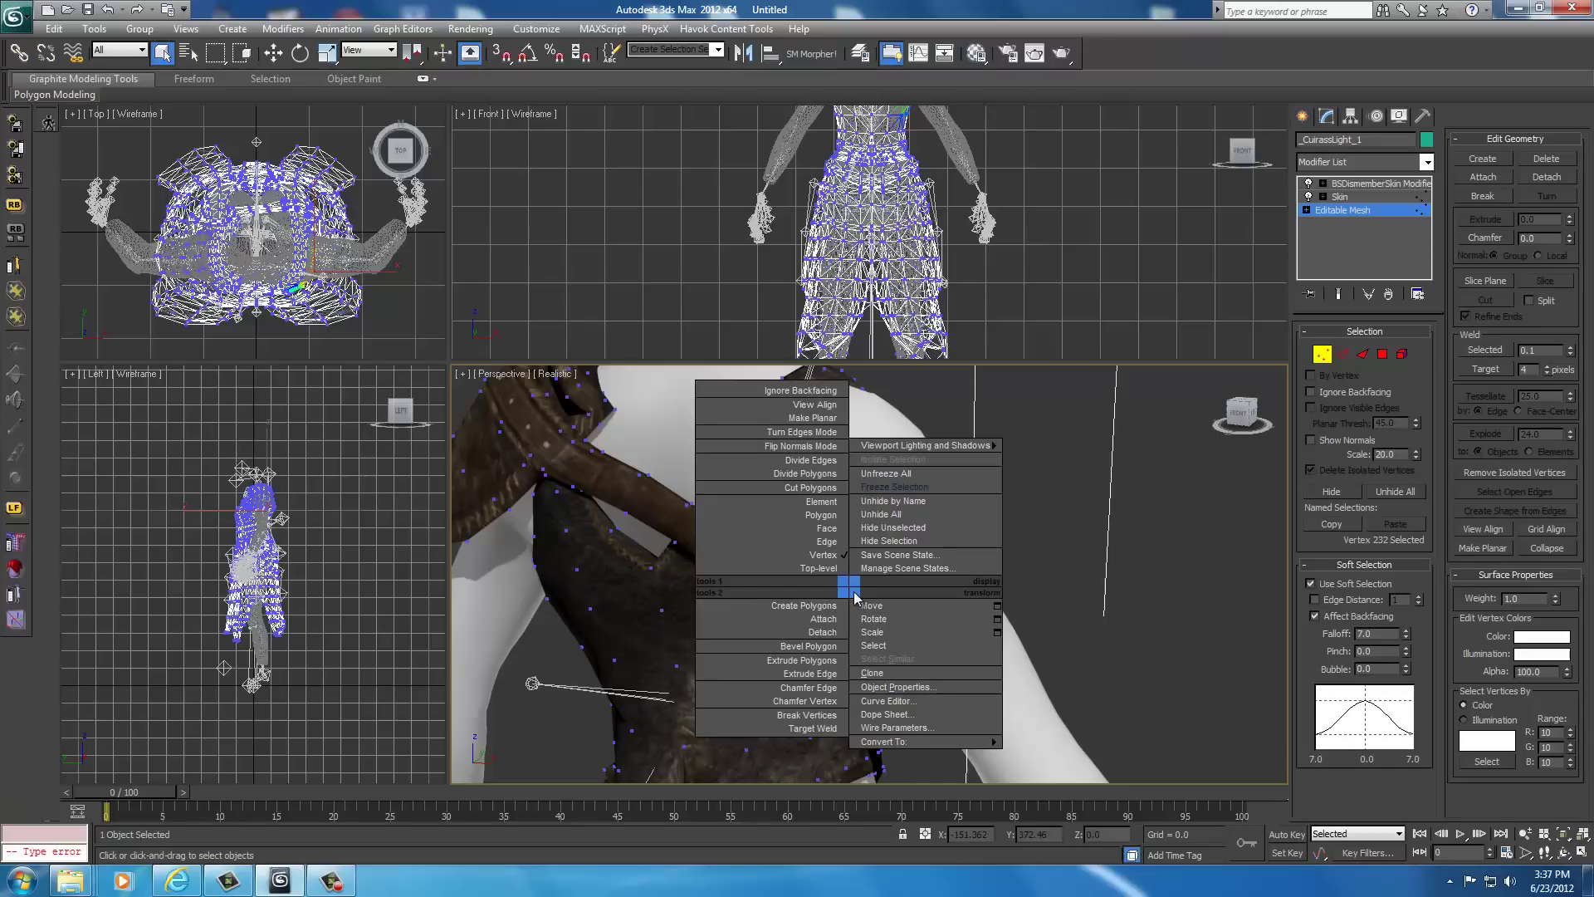
left_click(872, 606)
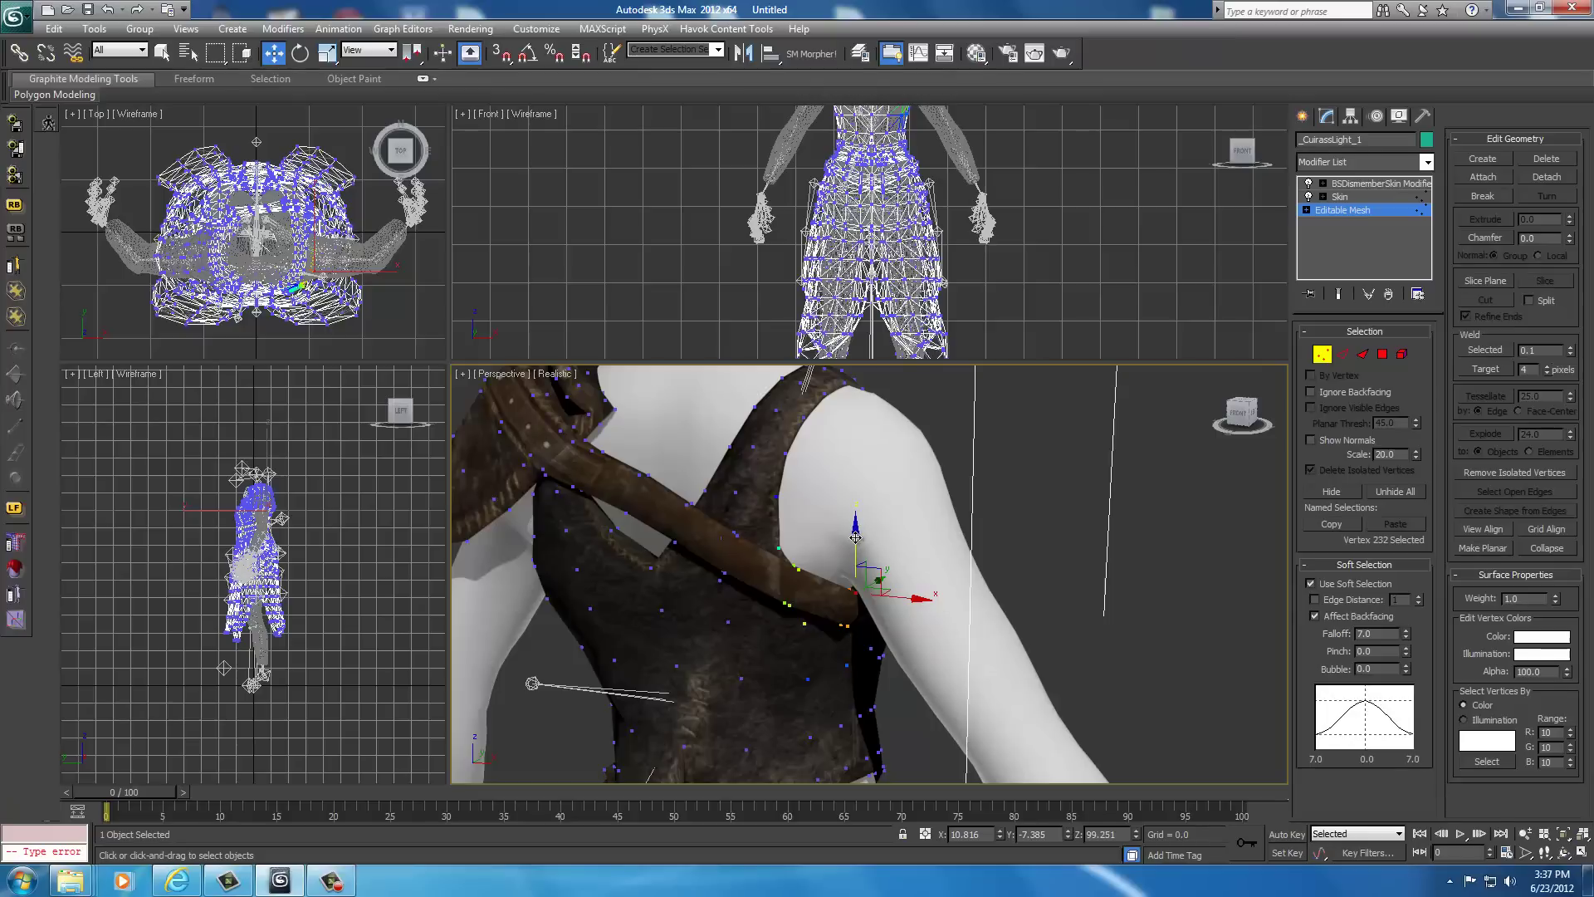
left_click_drag(857, 537, 856, 572)
left_click_drag(1236, 417, 1267, 420)
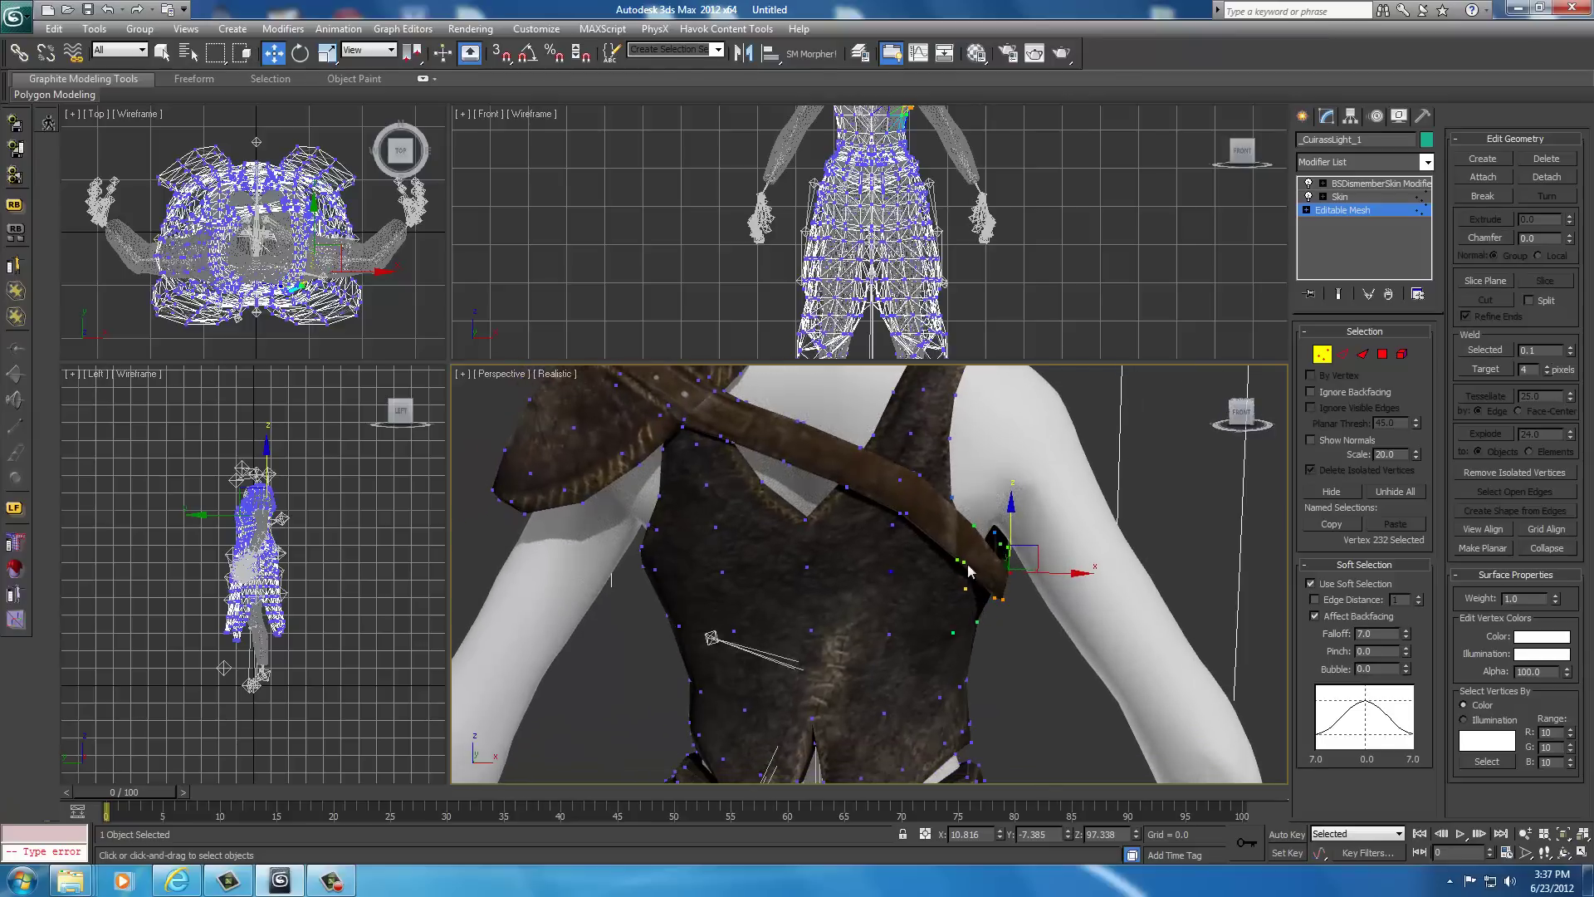
left_click_drag(1055, 573, 1018, 573)
Lower the neighbouring vertex on the same armhole's edge to about Z 97.3, working from the side of the torso
left_click_drag(1244, 415, 913, 508)
scroll(883, 516, "up", 6)
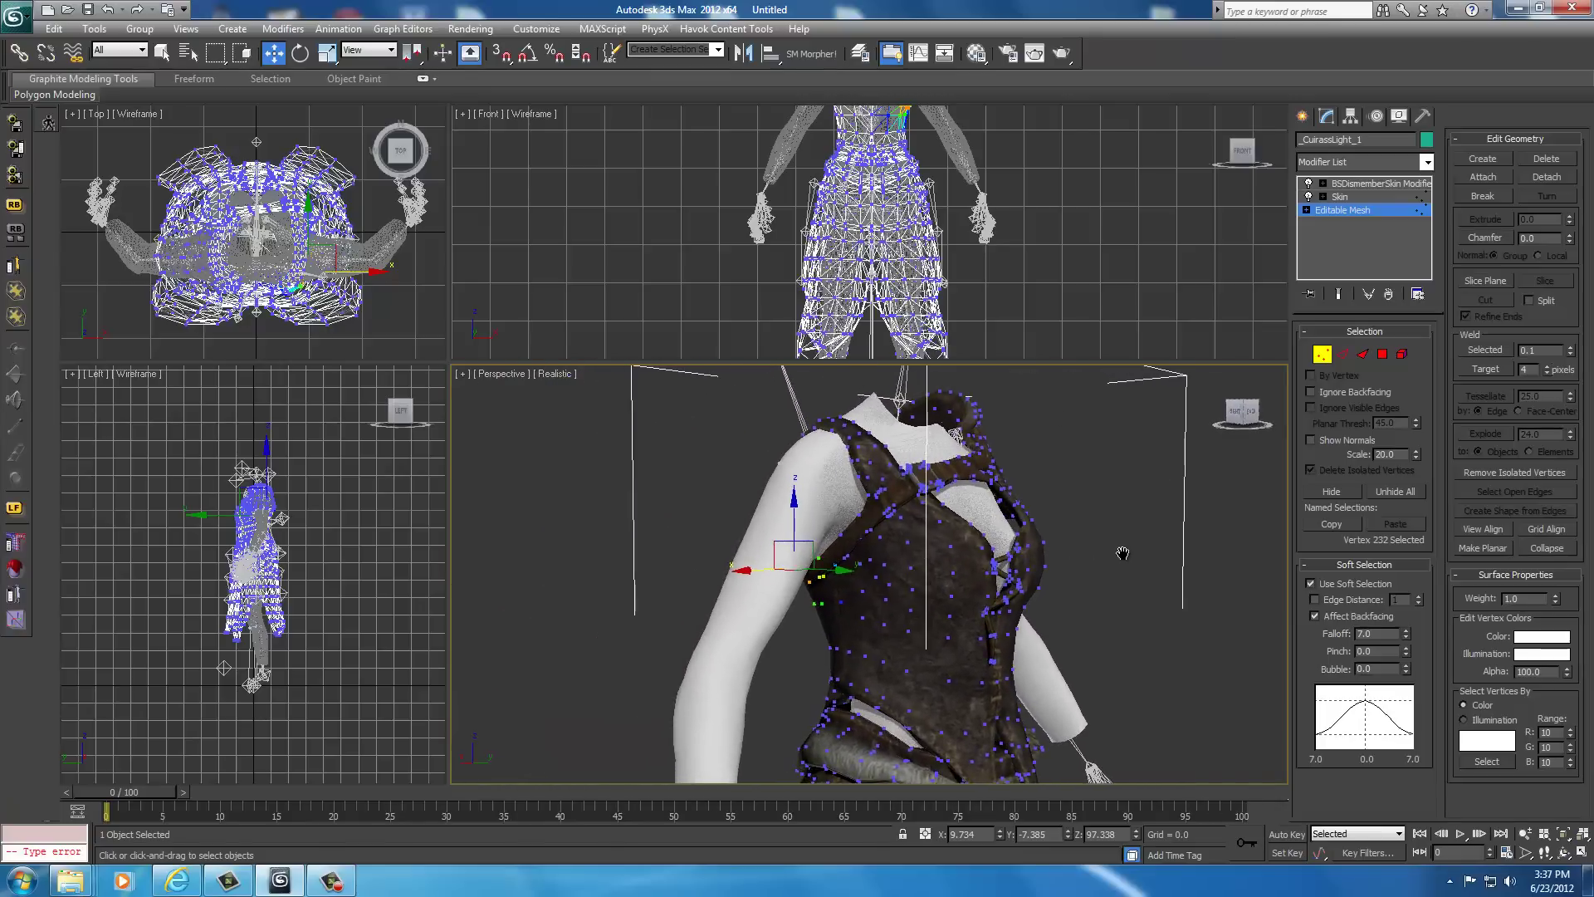
left_click(770, 544)
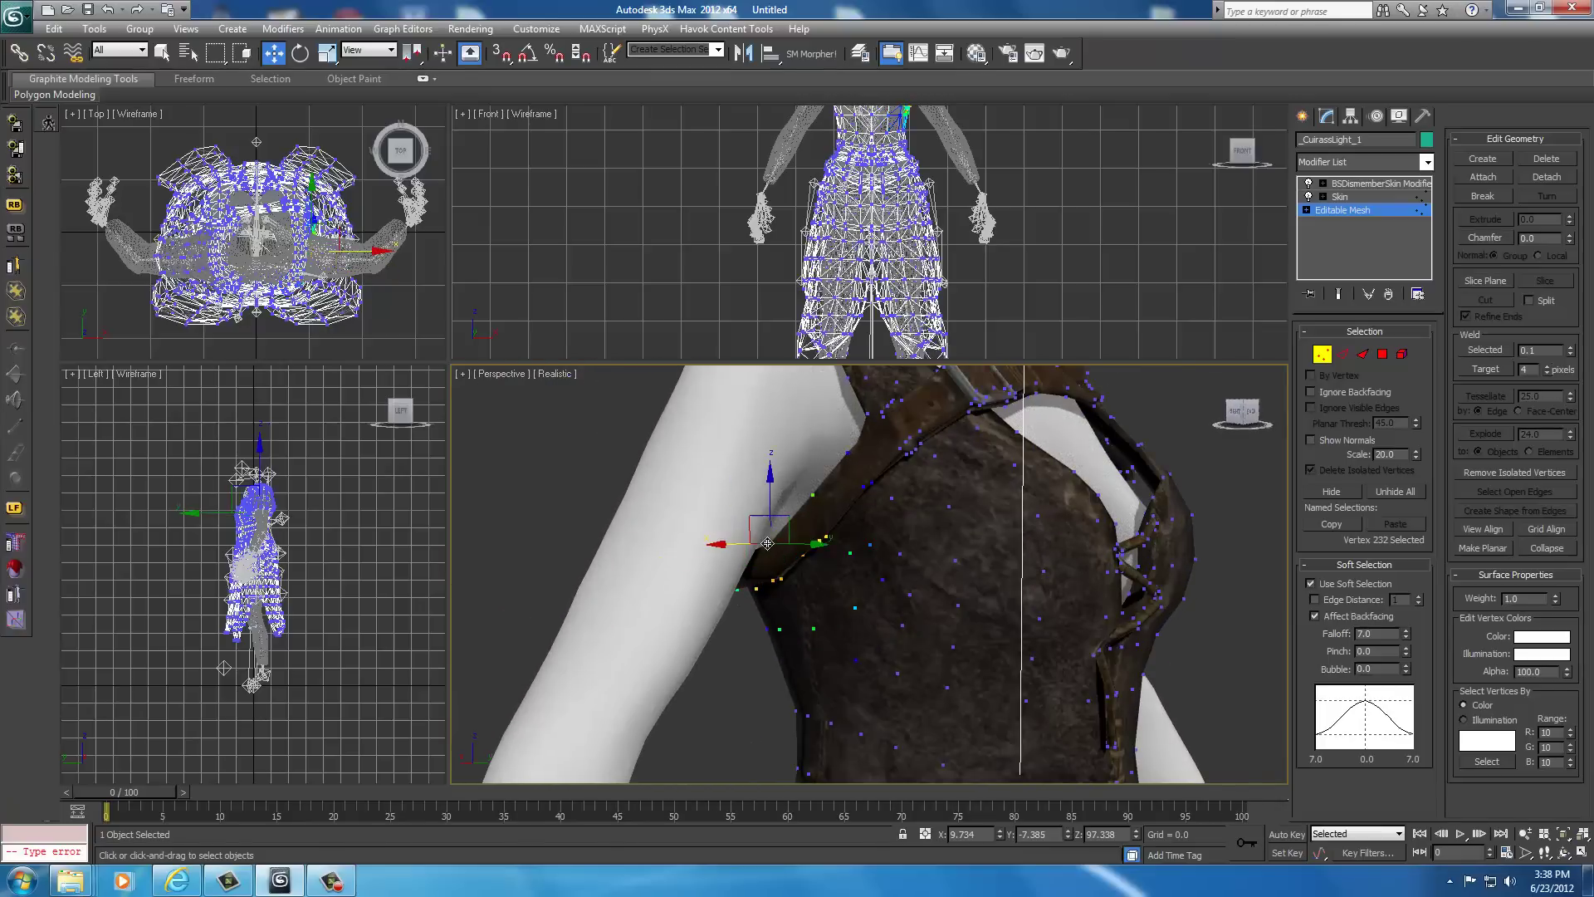
left_click_drag(769, 482, 765, 523)
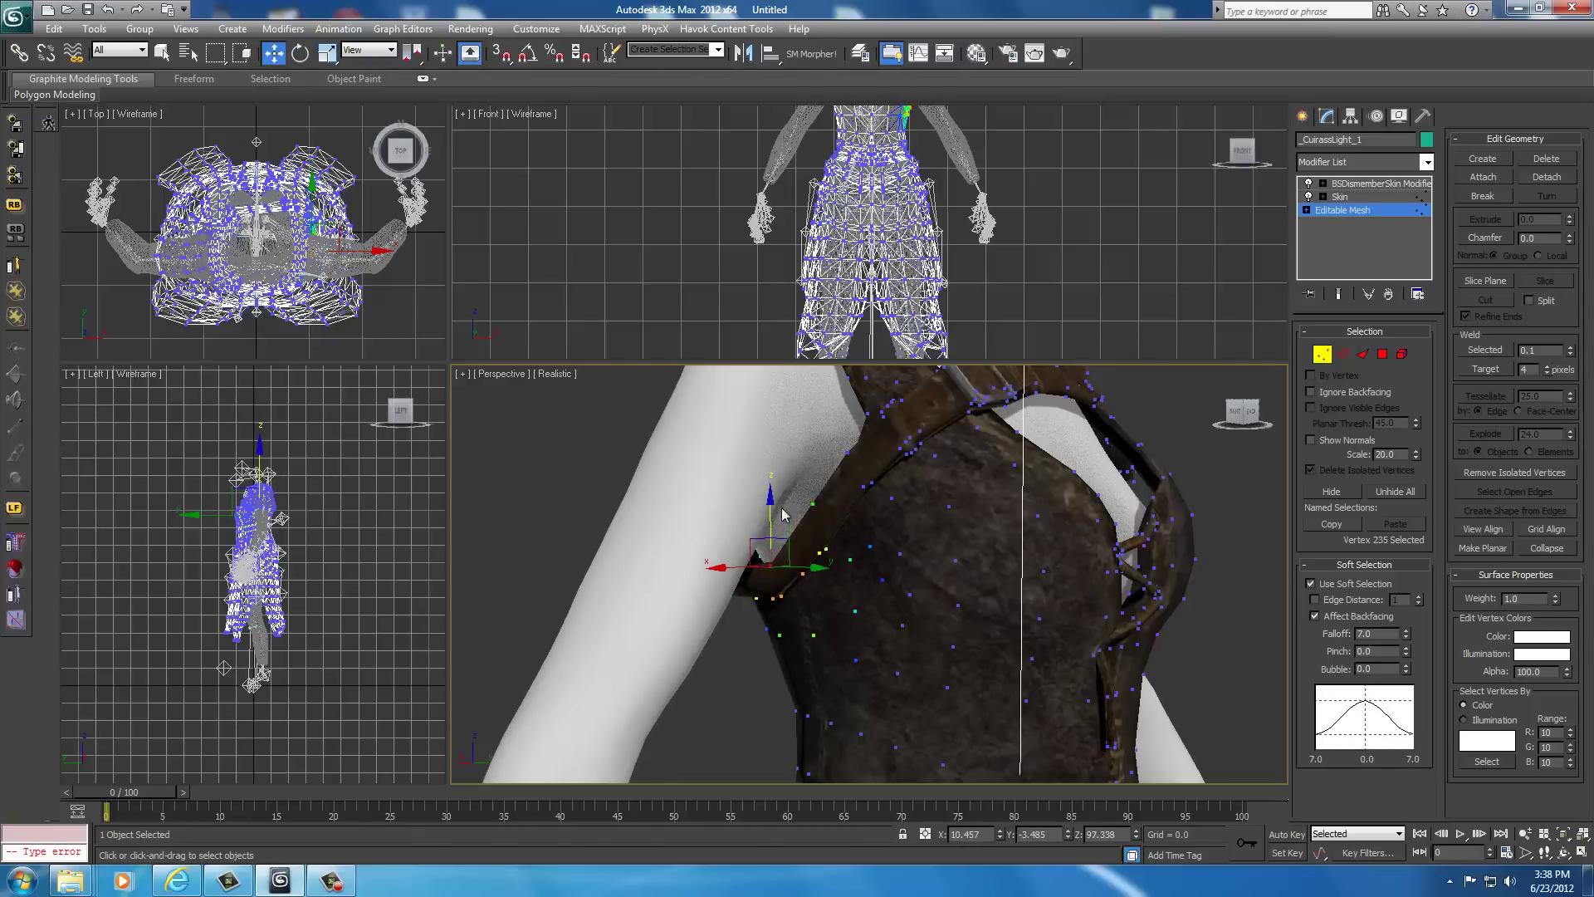
Examine the reshaped armhole and strap end from the front and from above against the arm
left_click_drag(1250, 406, 595, 425)
scroll(624, 425, "down", 3)
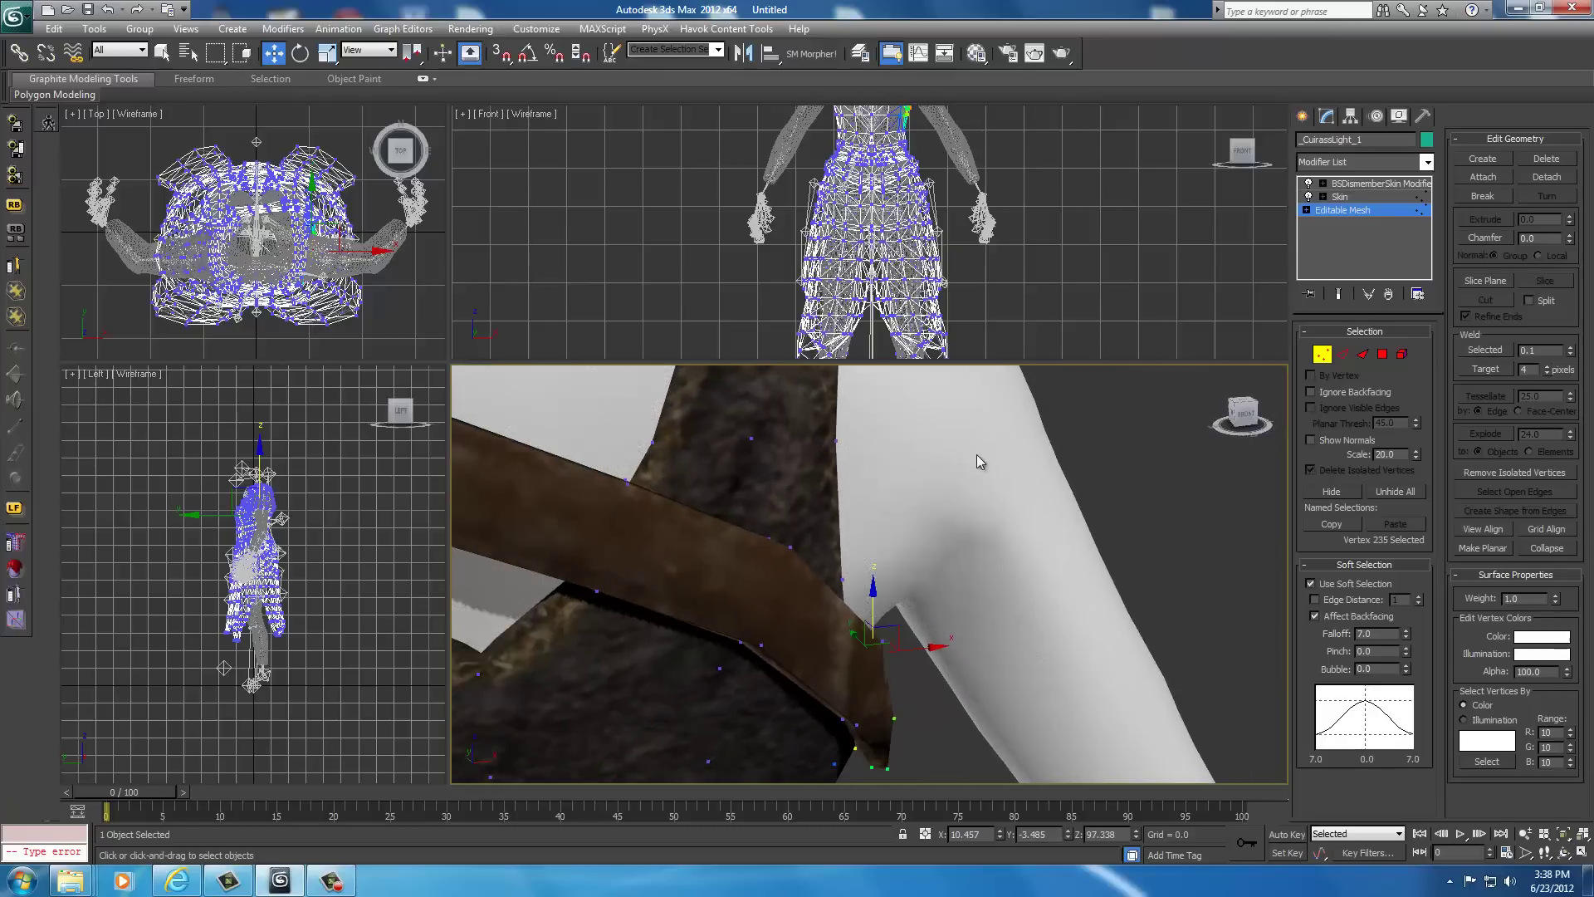
scroll(976, 455, "down", 4)
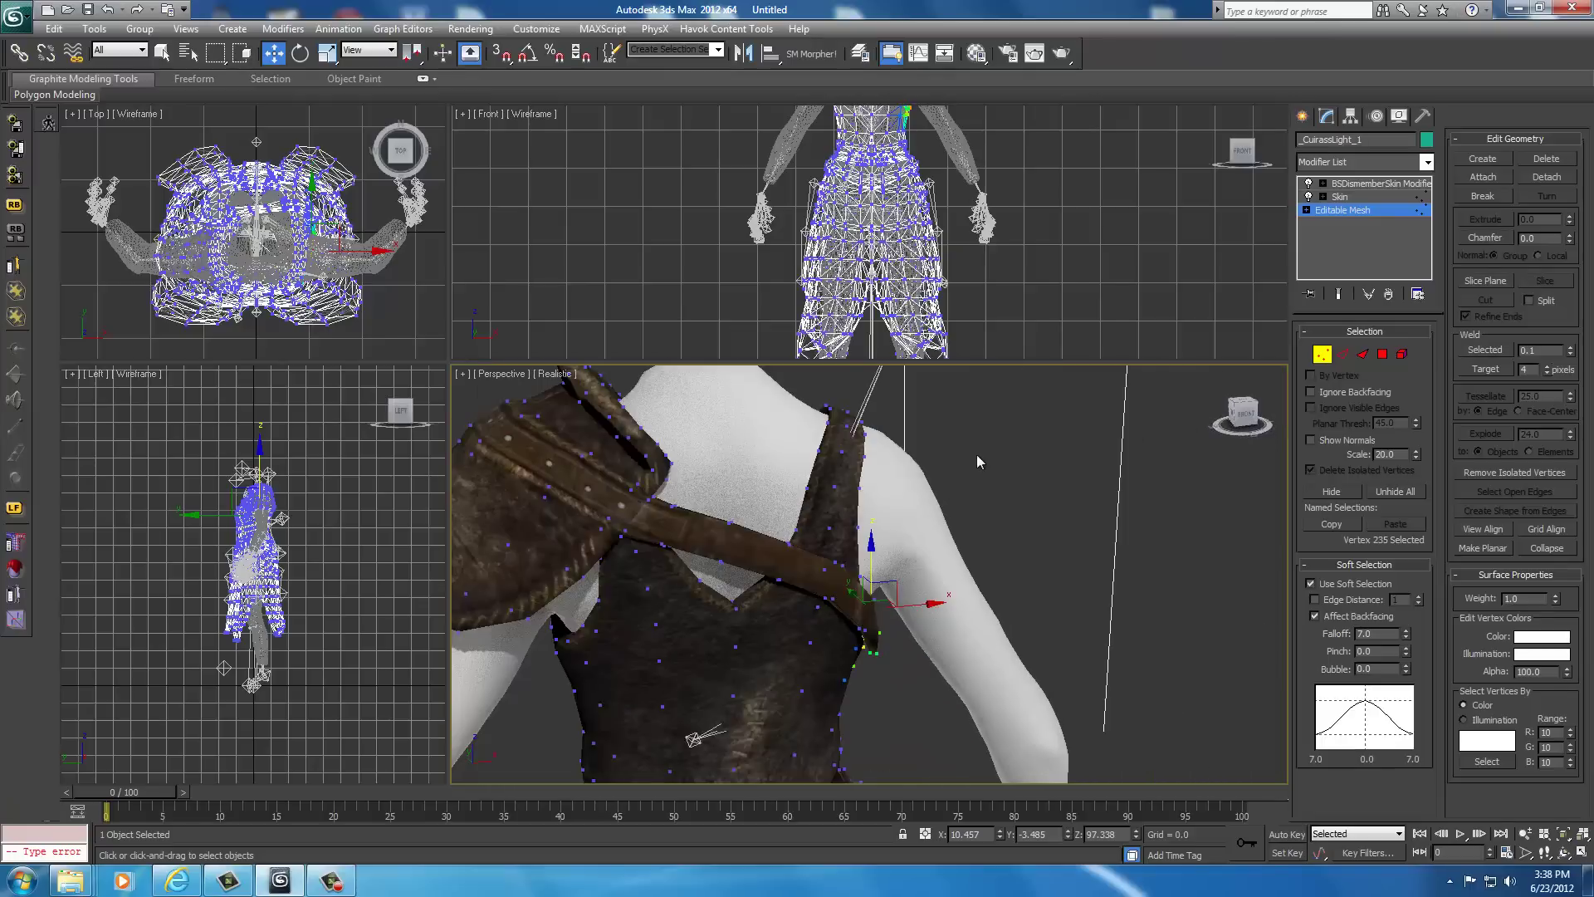
left_click(1244, 414)
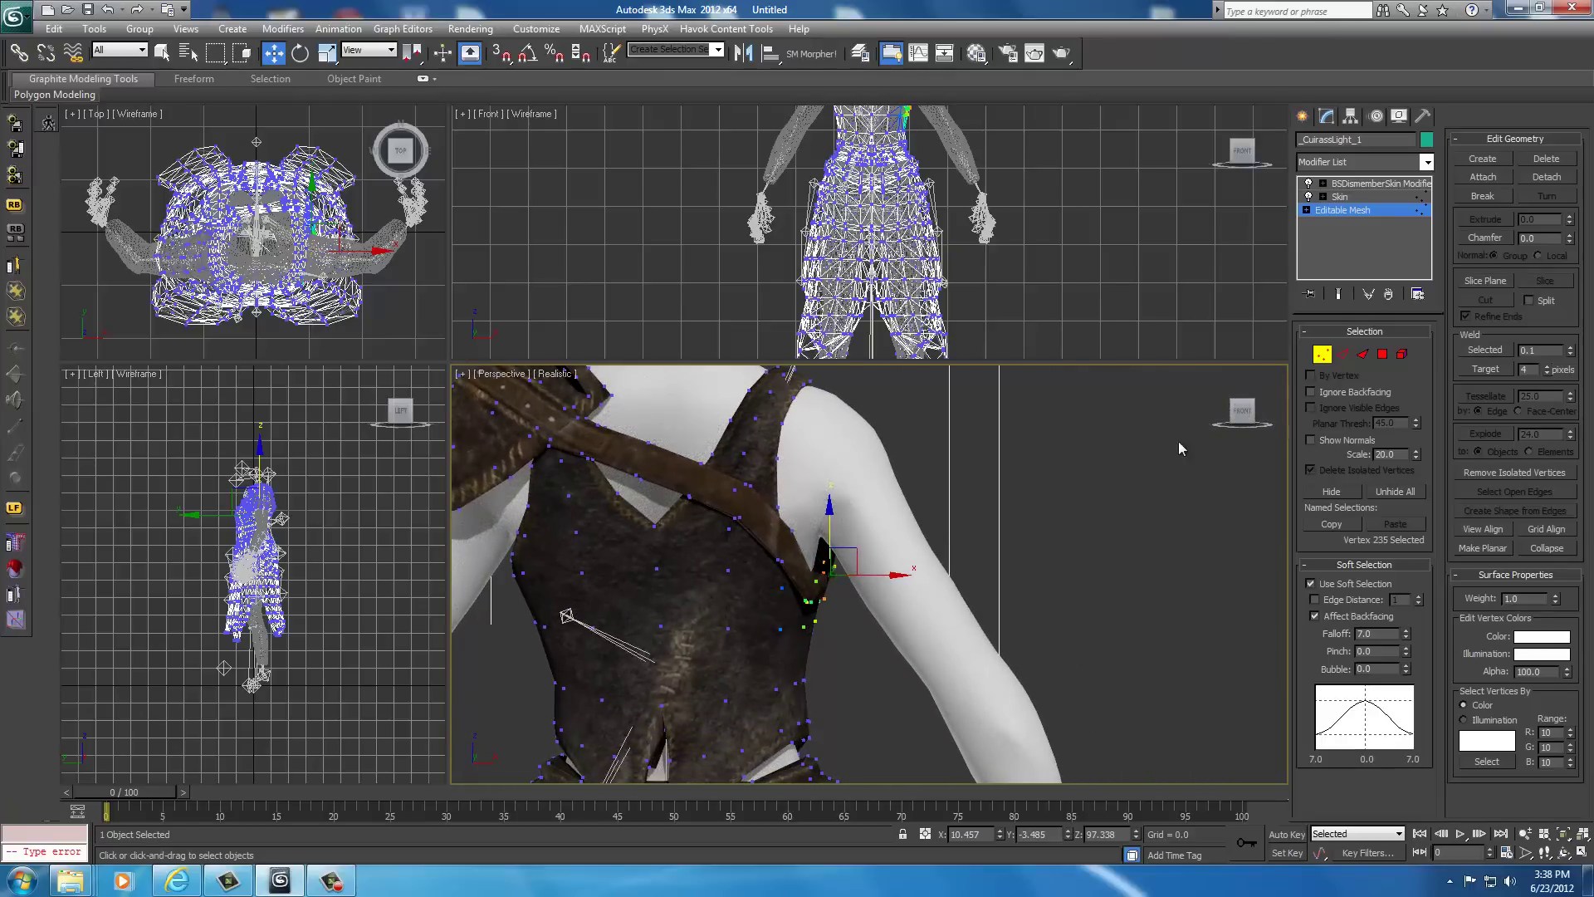
mouse_move(1241, 411)
left_mouse_down()
mouse_move(1055, 417)
mouse_move(1243, 424)
left_mouse_up()
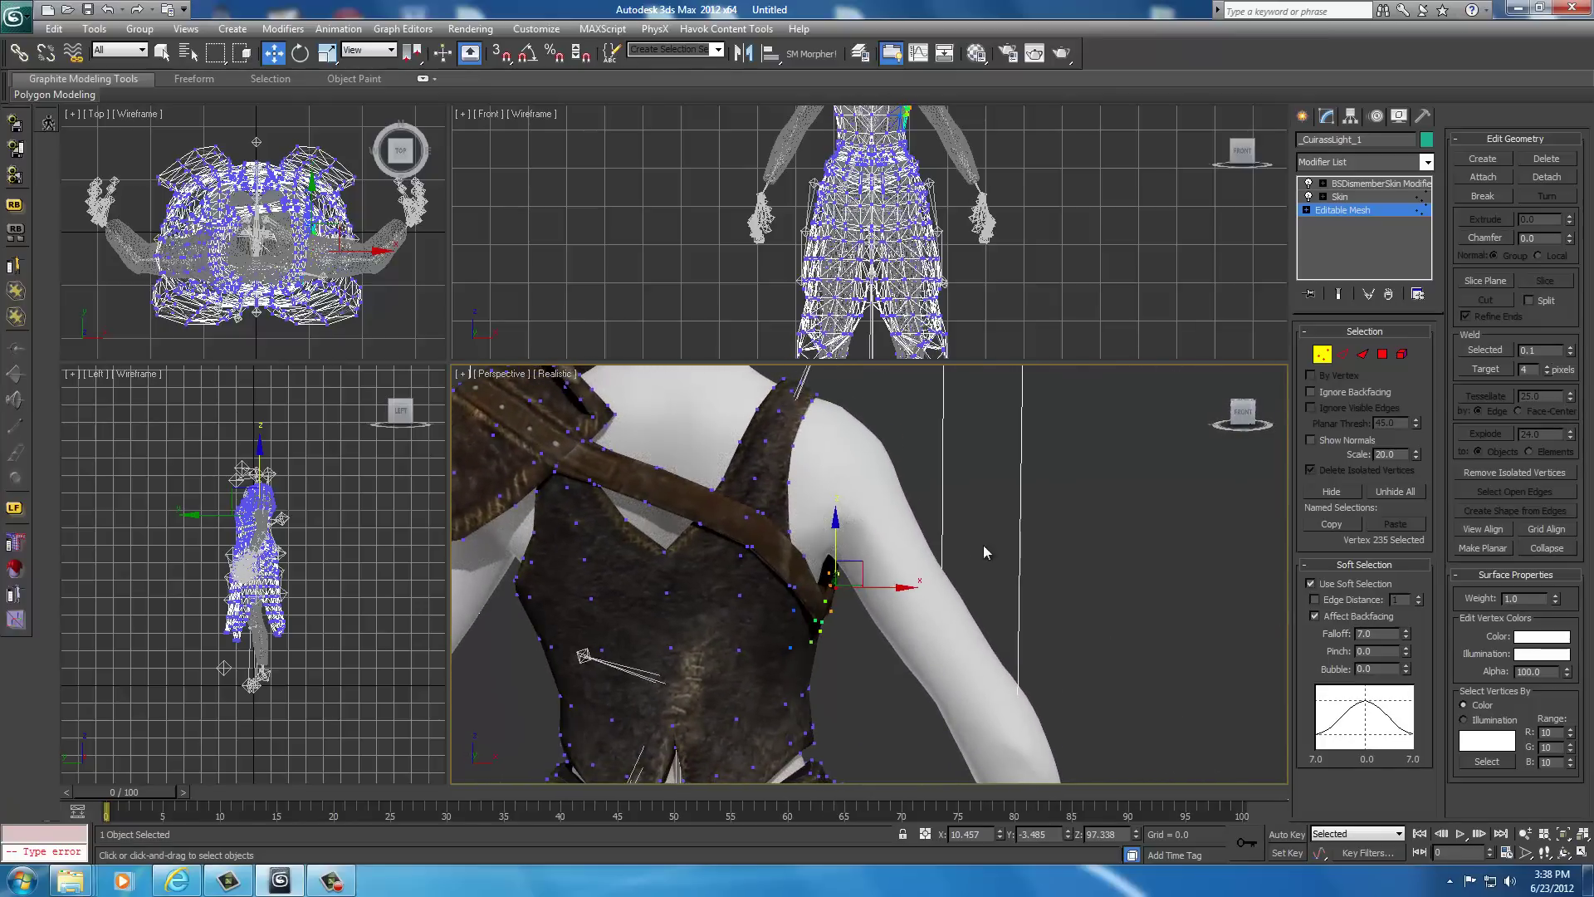
scroll(863, 614, "down", 2)
middle_click_drag(863, 615, 996, 557)
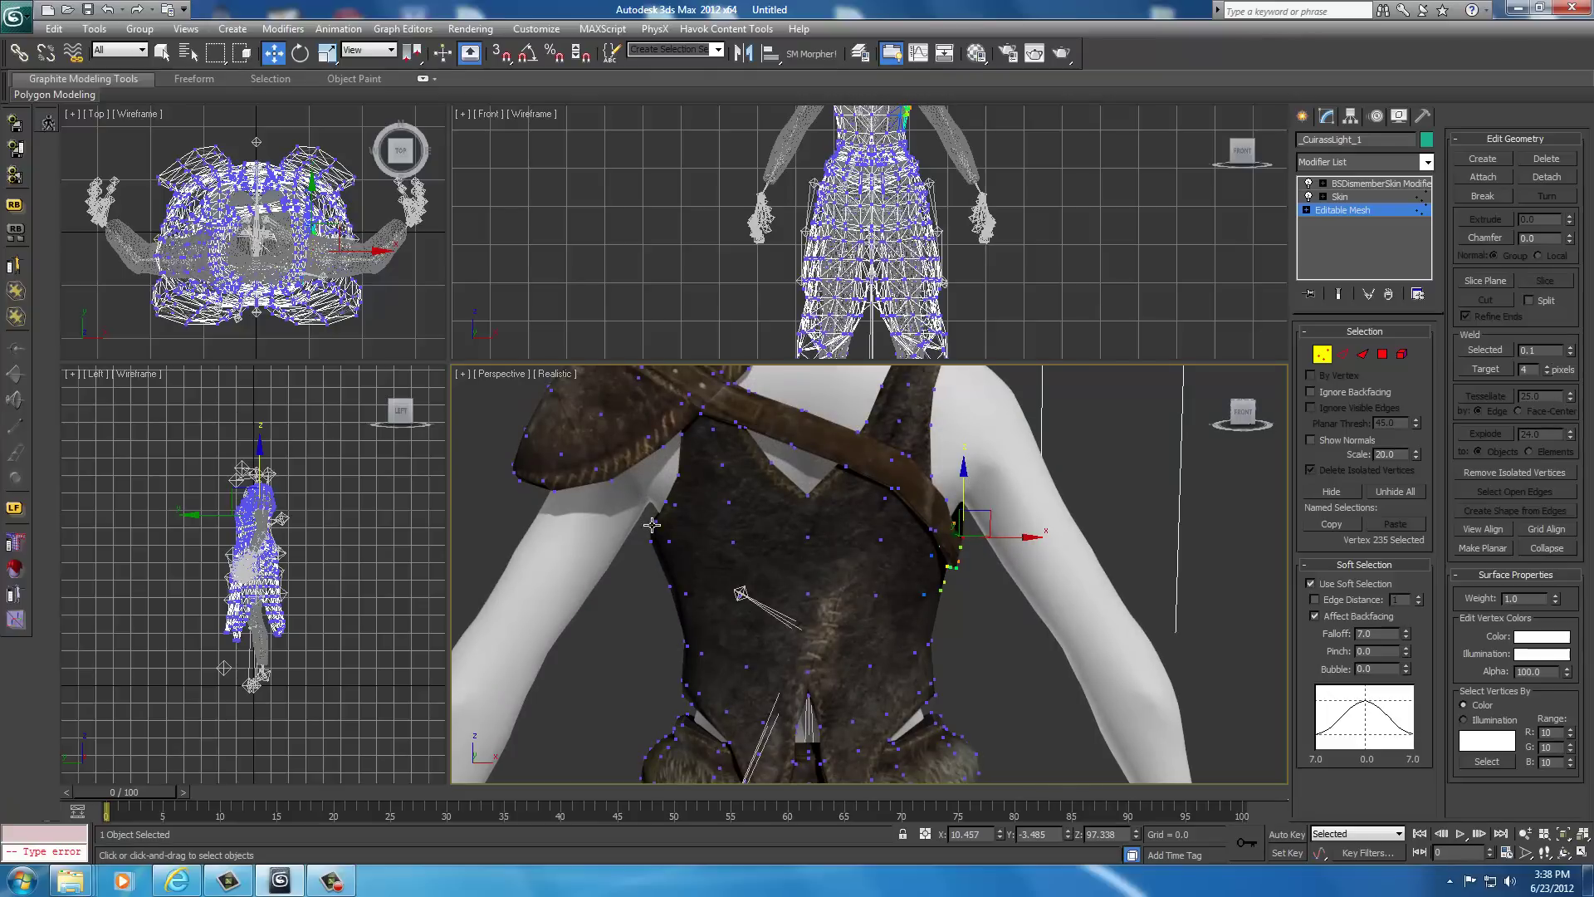
Move the armpit vertex beneath the shoulder piece down to about Z 97.4 and inward to about X -8.2
left_click_drag(1242, 413, 1251, 434)
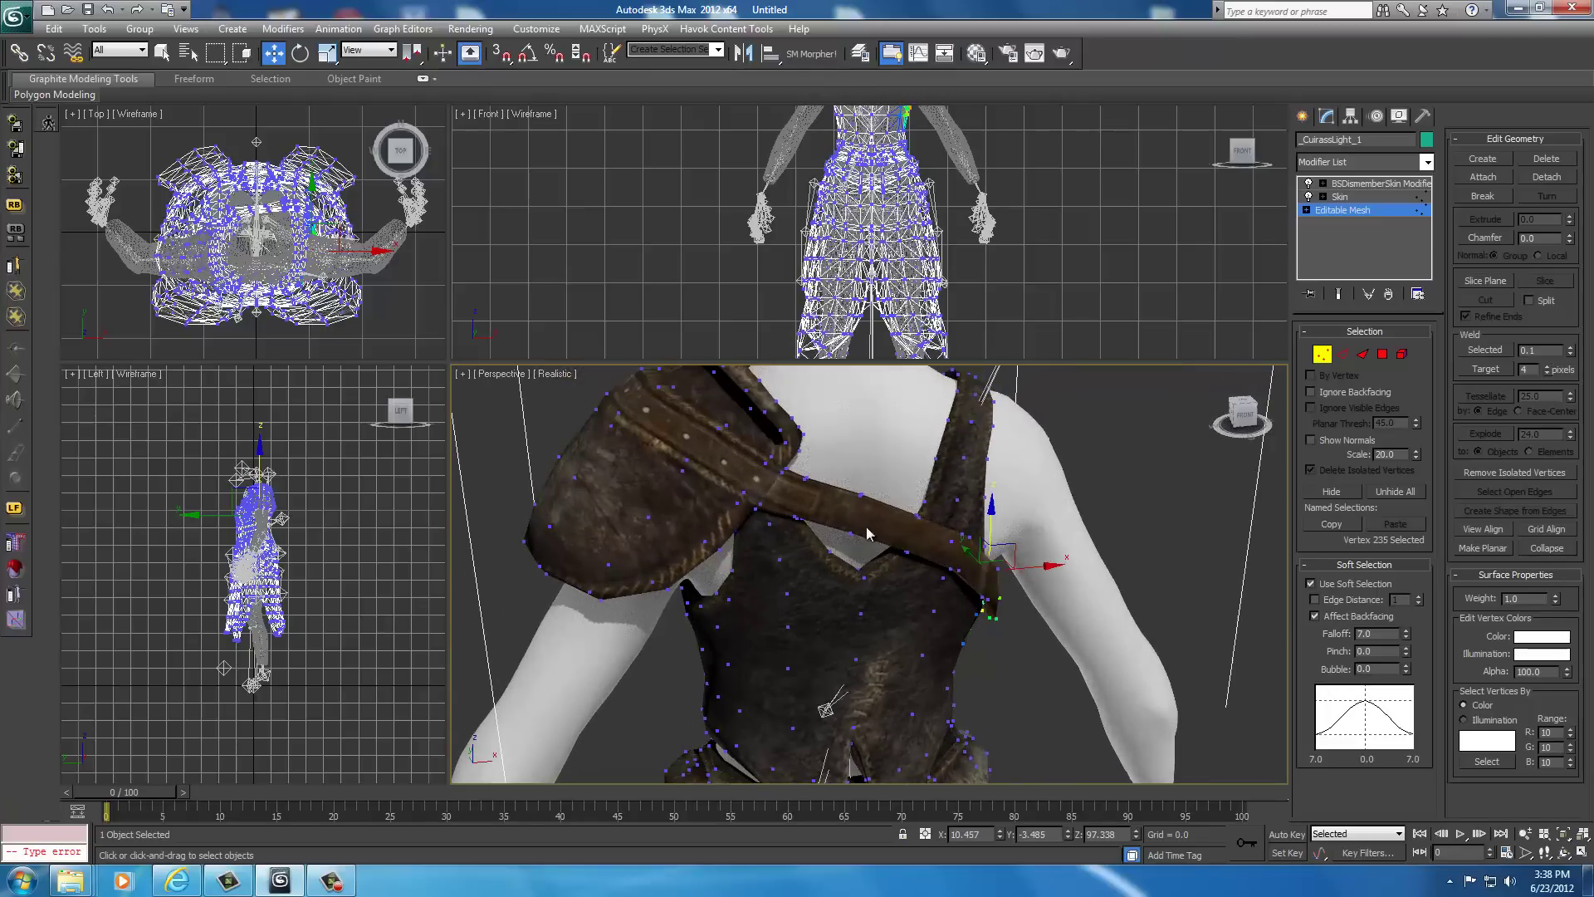
left_click(699, 587)
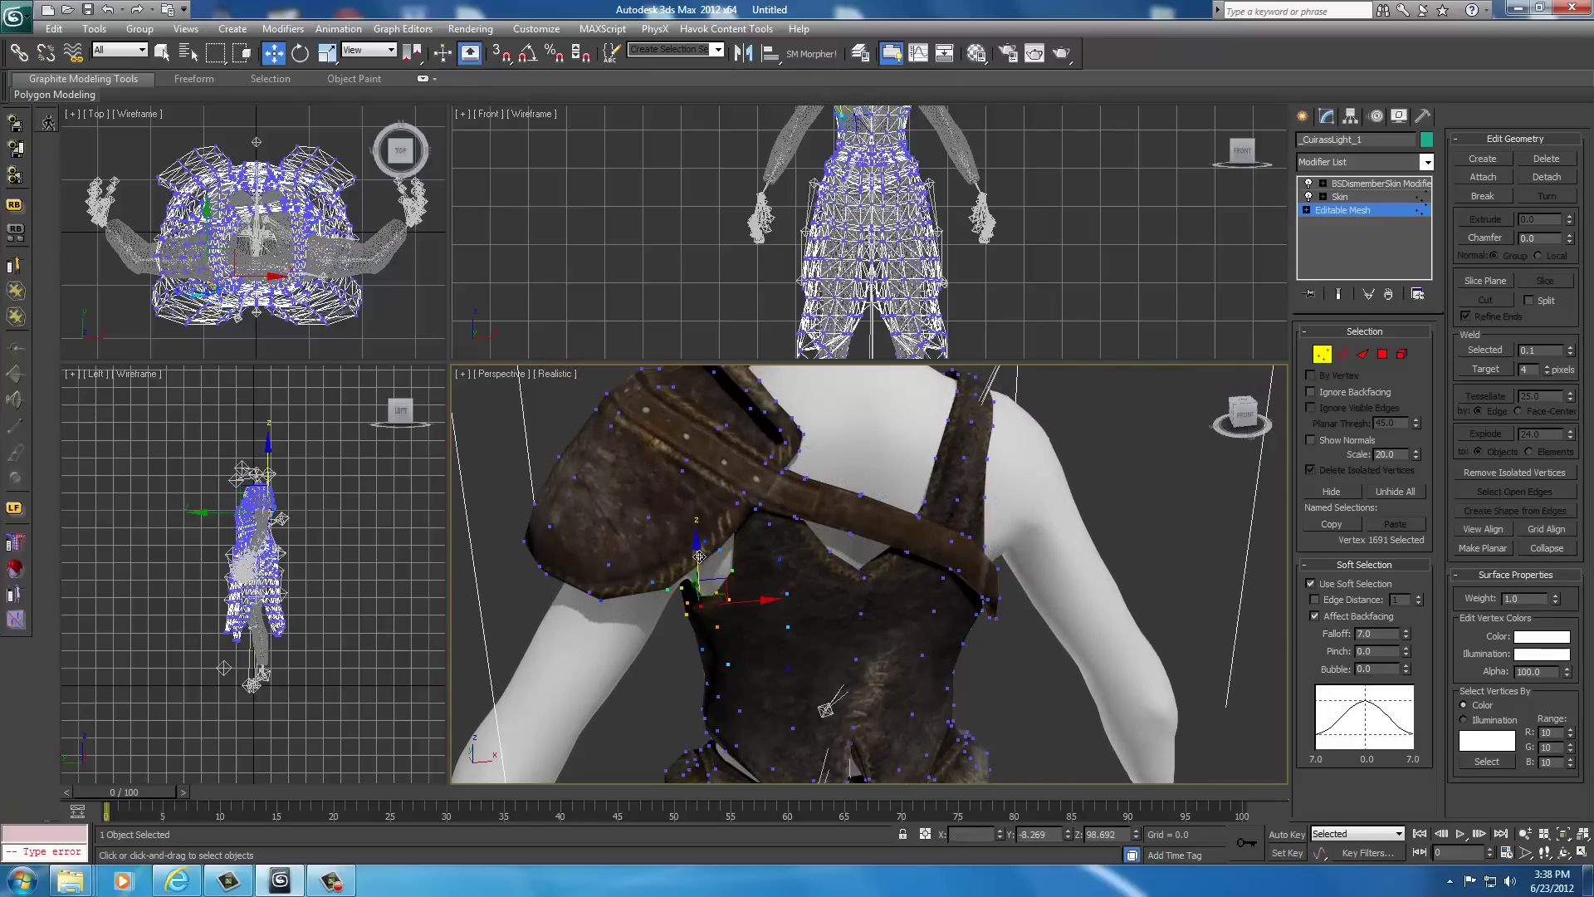
left_click_drag(699, 556, 696, 571)
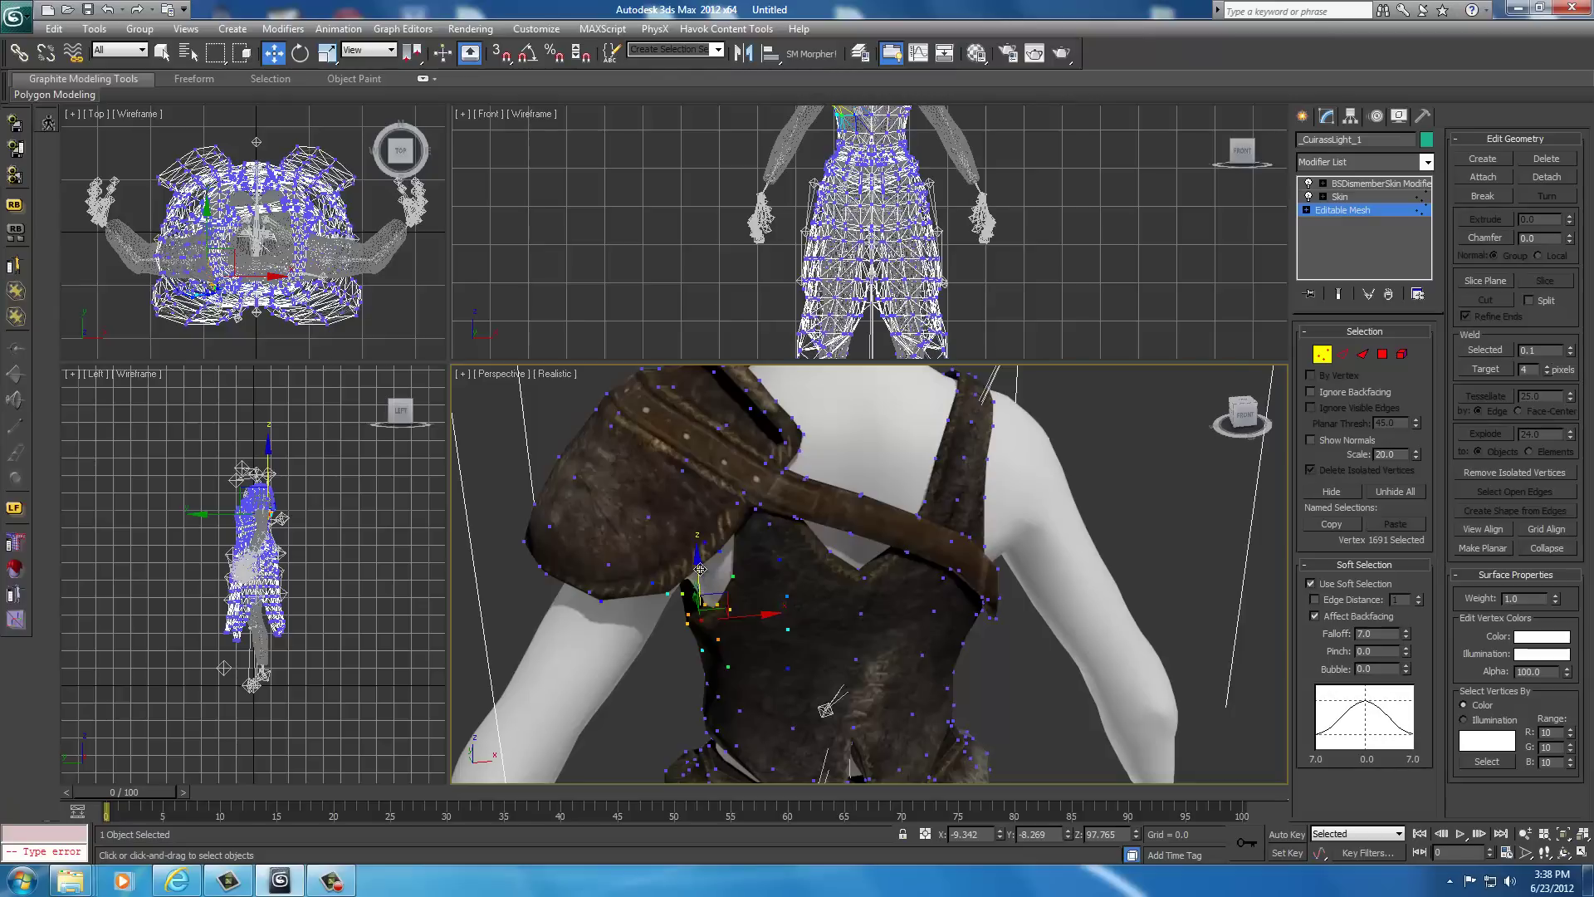
left_click_drag(698, 569, 699, 574)
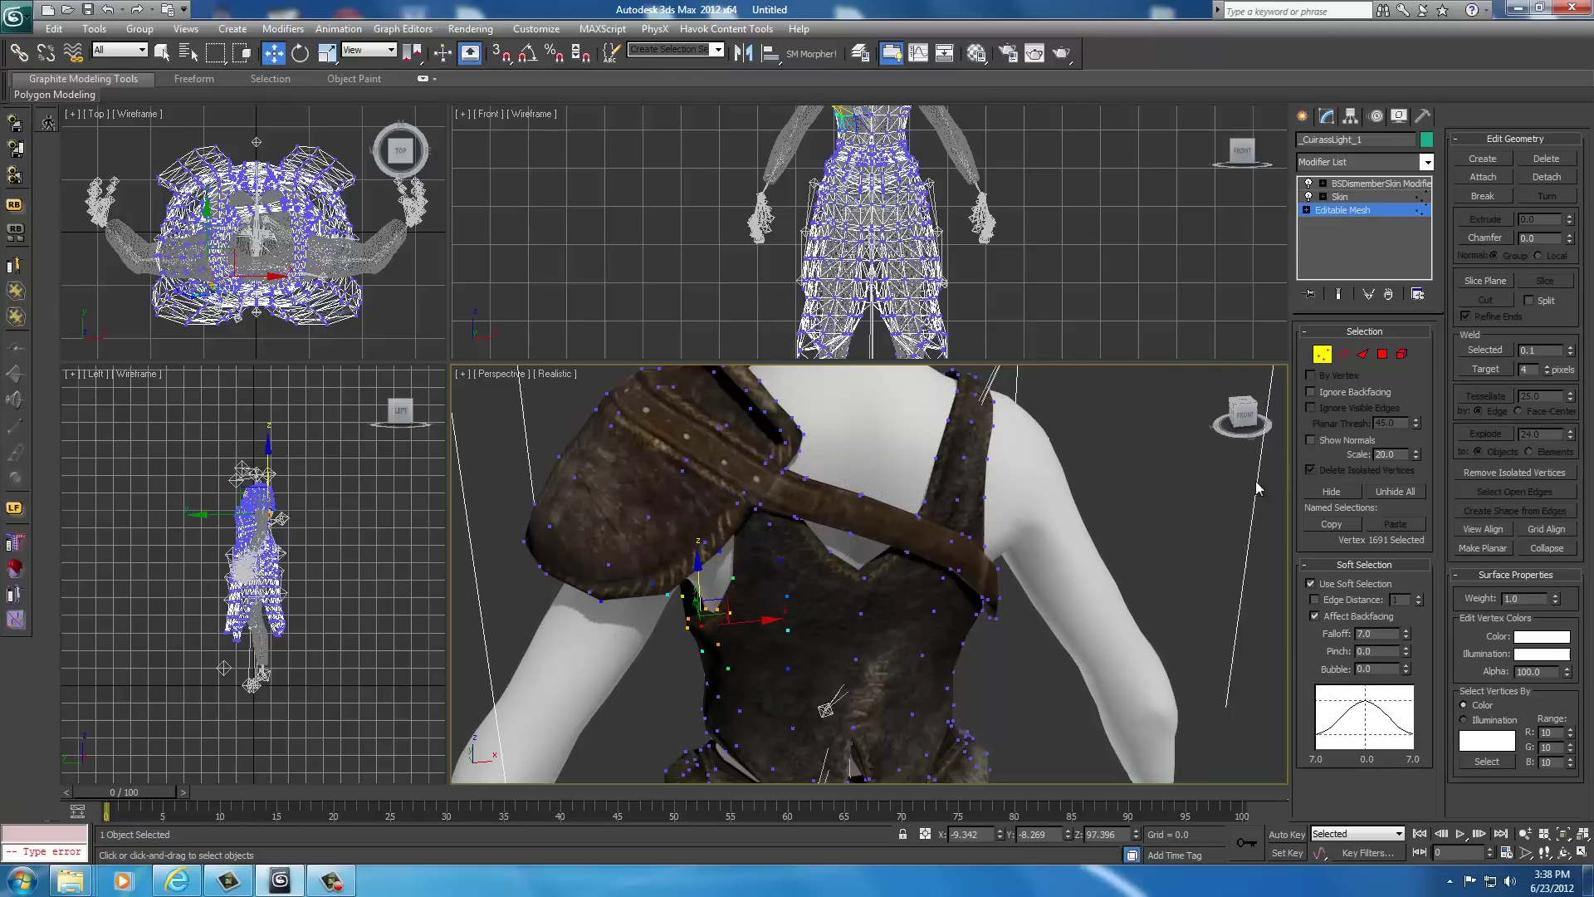
left_click_drag(1247, 423, 1215, 413)
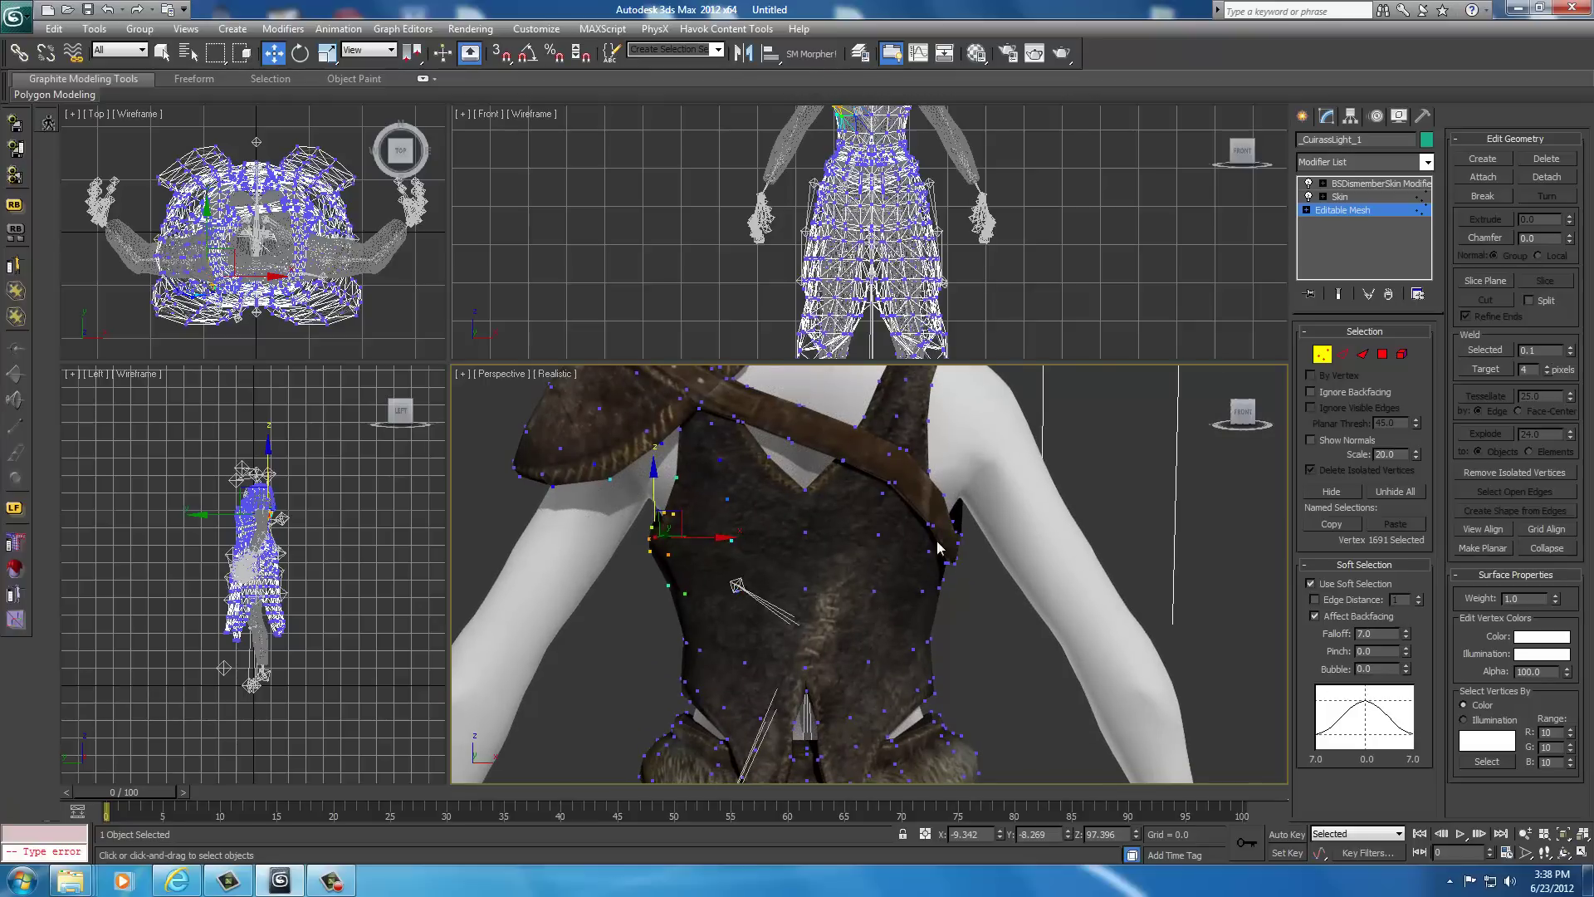
left_click_drag(711, 539, 725, 540)
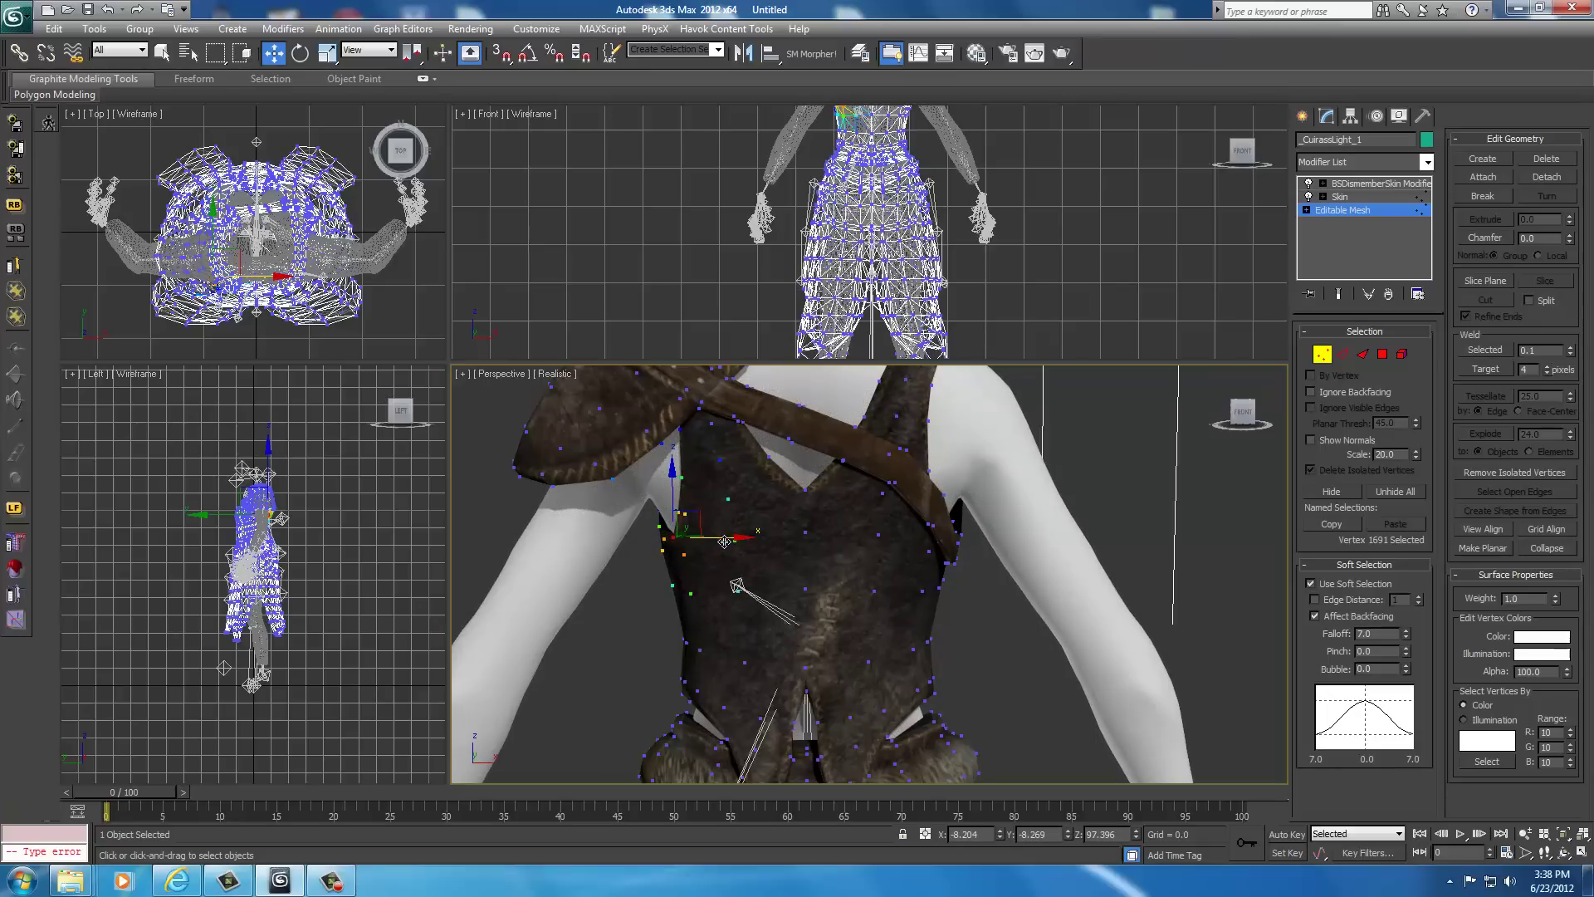
Lower the armhole-edge vertex behind the reshaped armpit vertex, beneath the shoulder piece, to about Z 98.2
left_click_drag(1242, 410, 506, 408)
middle_click_drag(506, 408, 611, 417, "alt")
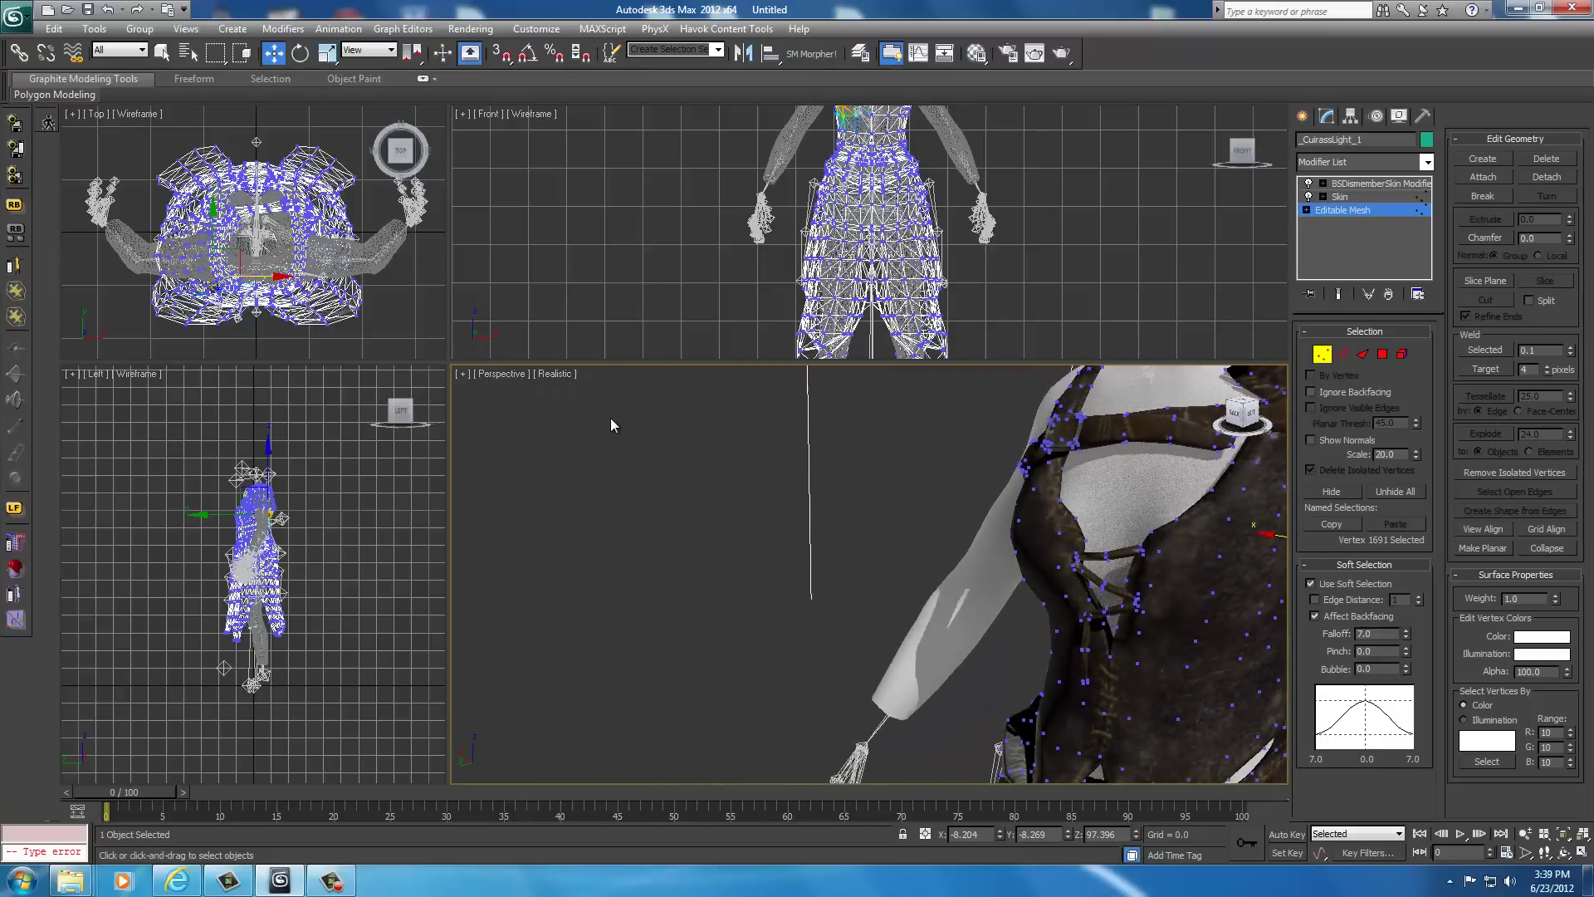
middle_click_drag(957, 481, 664, 467)
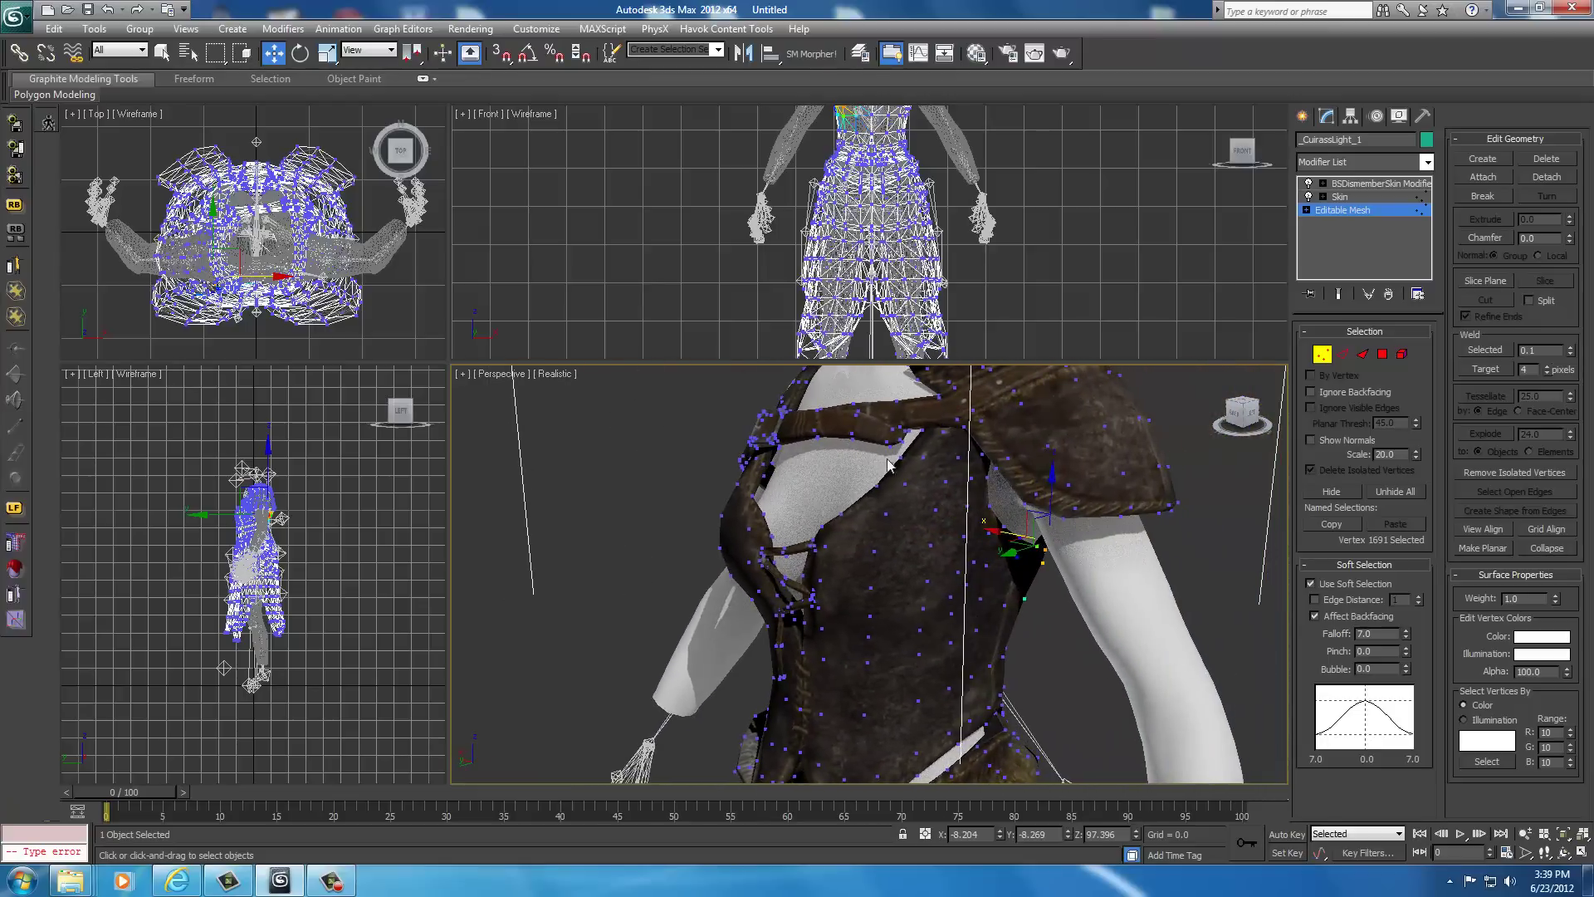
left_click_drag(1229, 411, 485, 407)
middle_click_drag(487, 413, 630, 420, "alt")
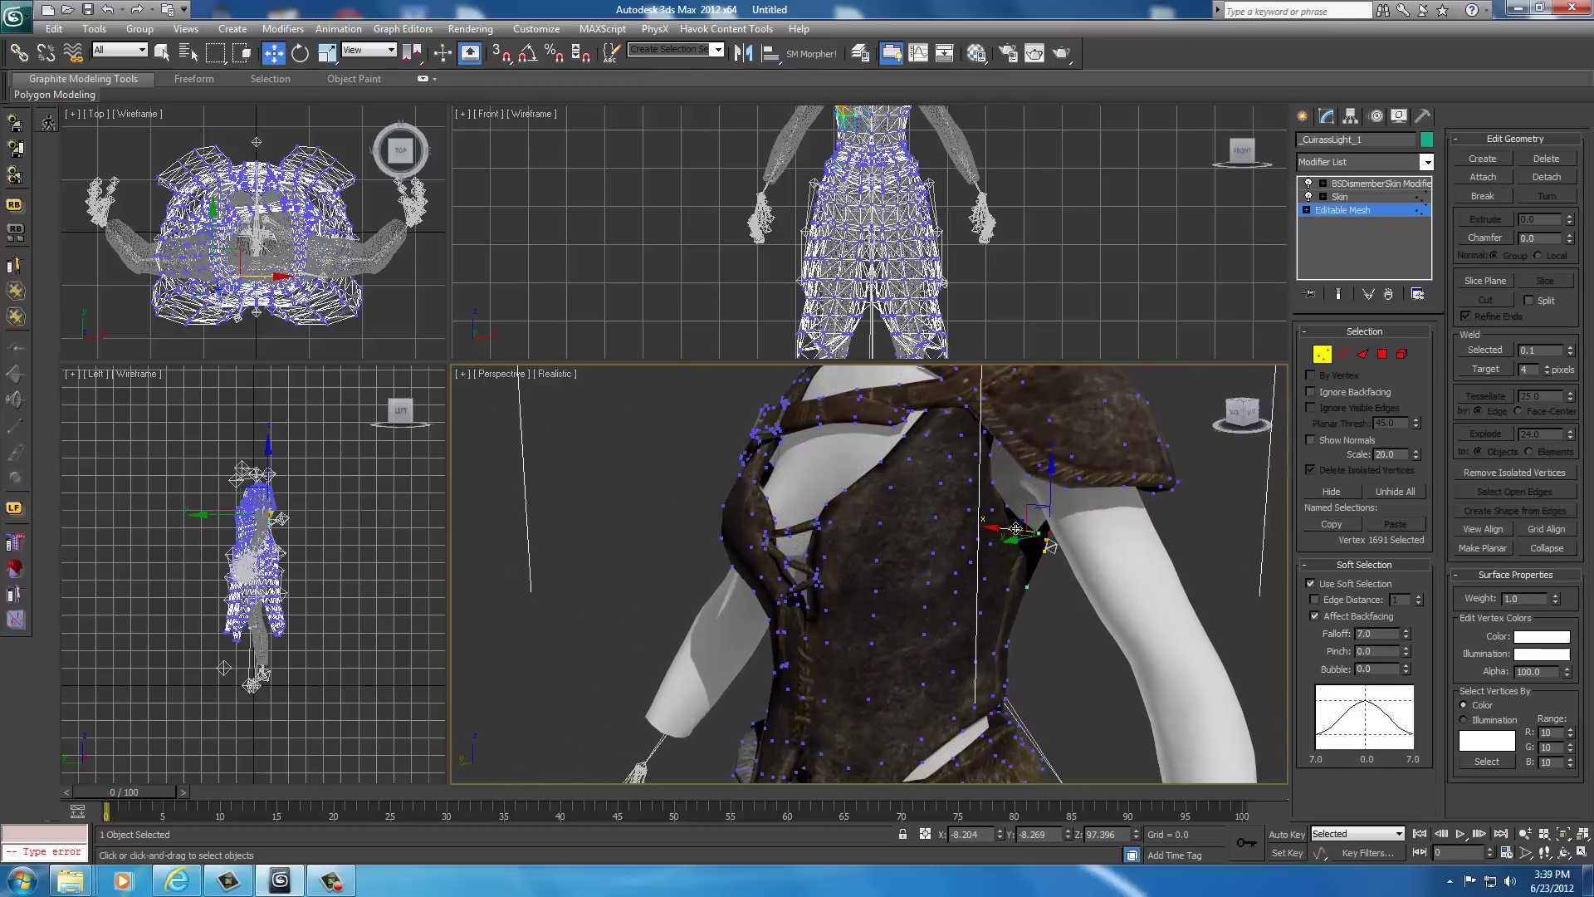
left_click(992, 479)
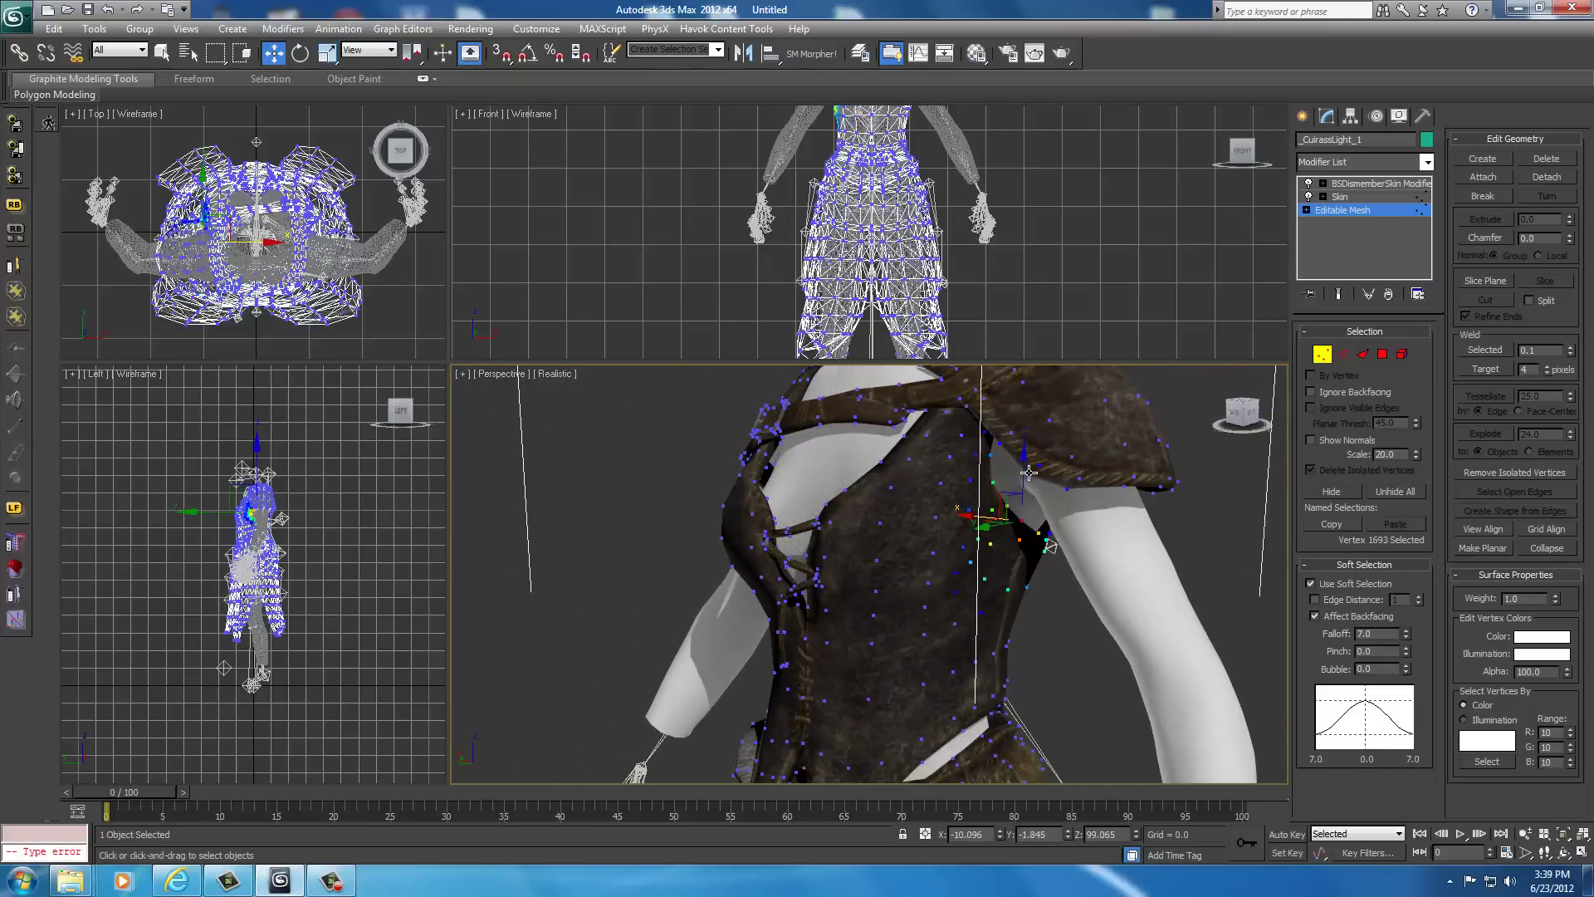
left_click(1020, 521)
left_click_drag(1024, 473, 1022, 482)
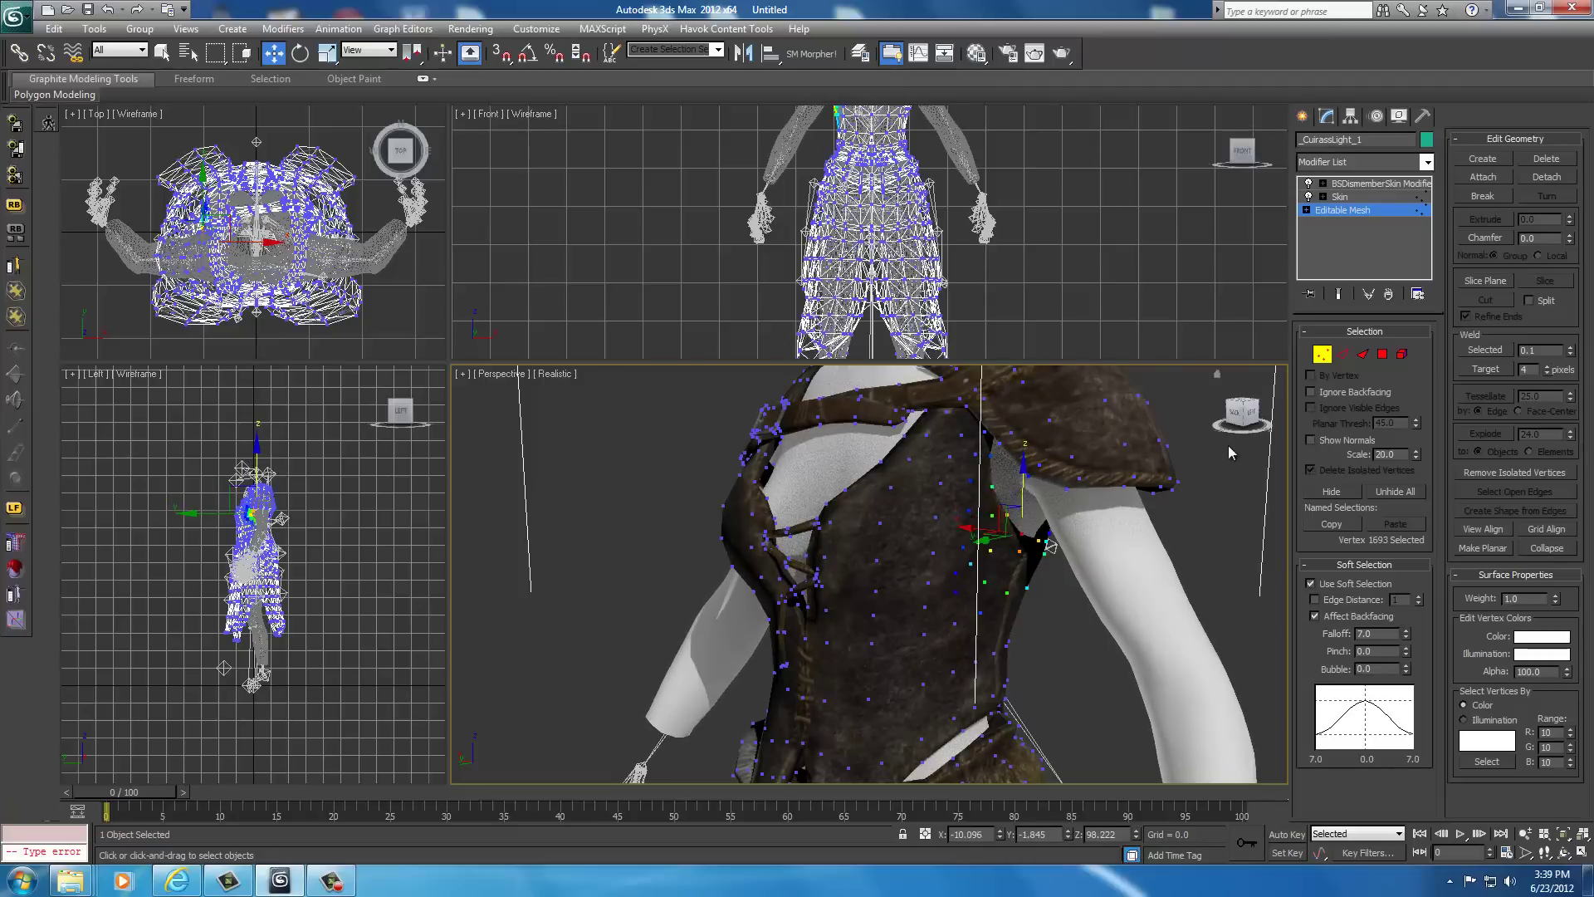
Compare the two reshaped armholes against the body from the front and slightly above, with no vertices selected
left_click_drag(1244, 415, 1058, 410)
middle_click_drag(812, 478, 1071, 473)
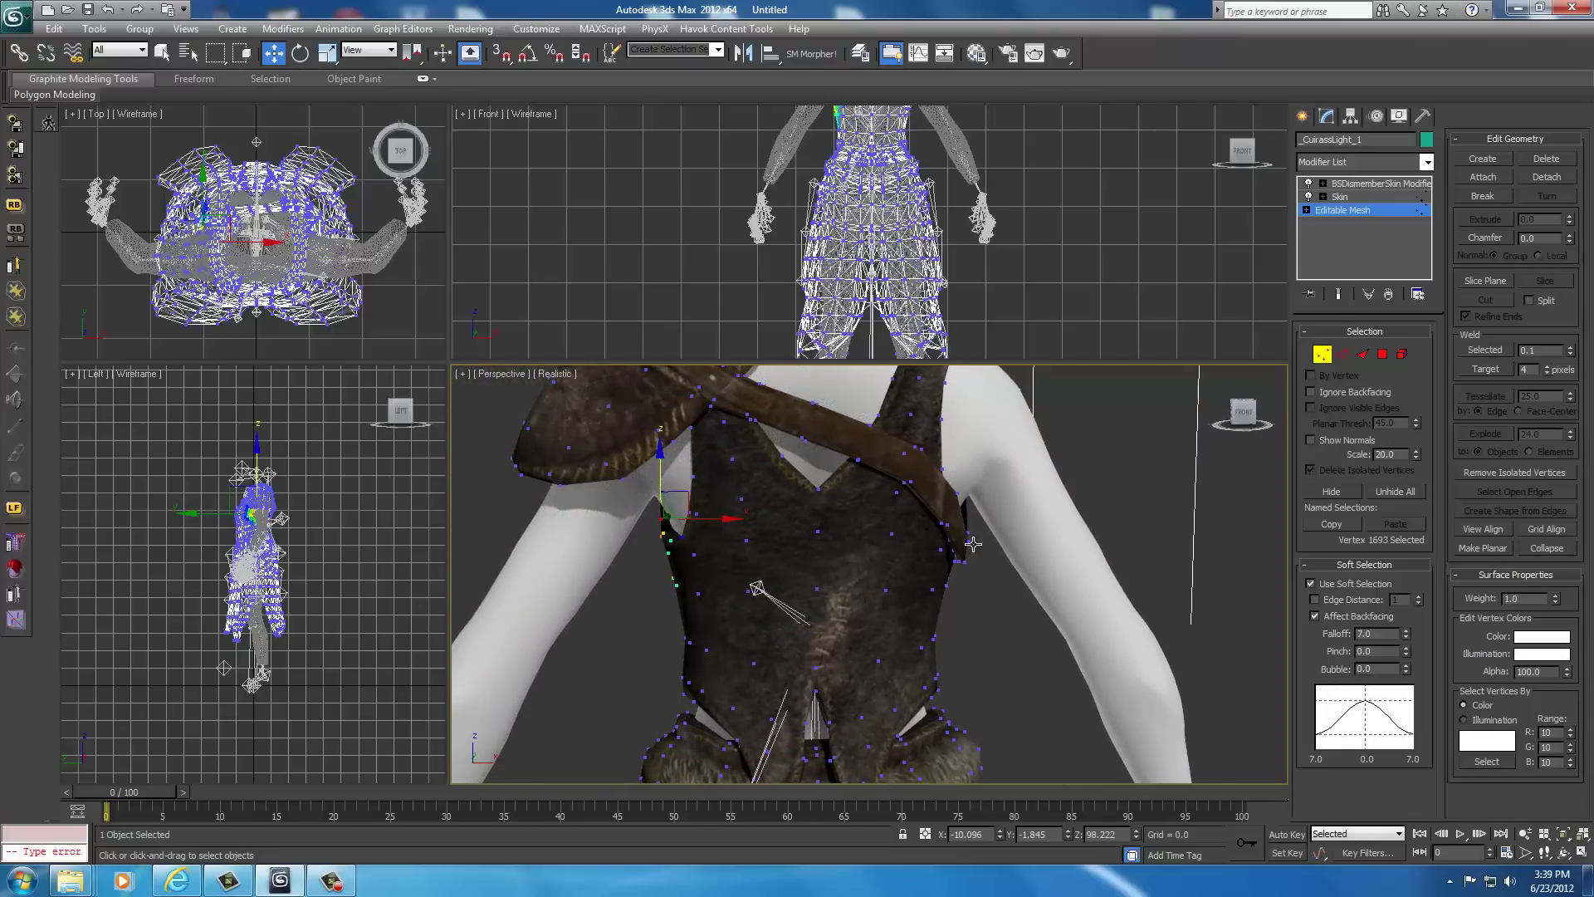
middle_click_drag(986, 555, 954, 531)
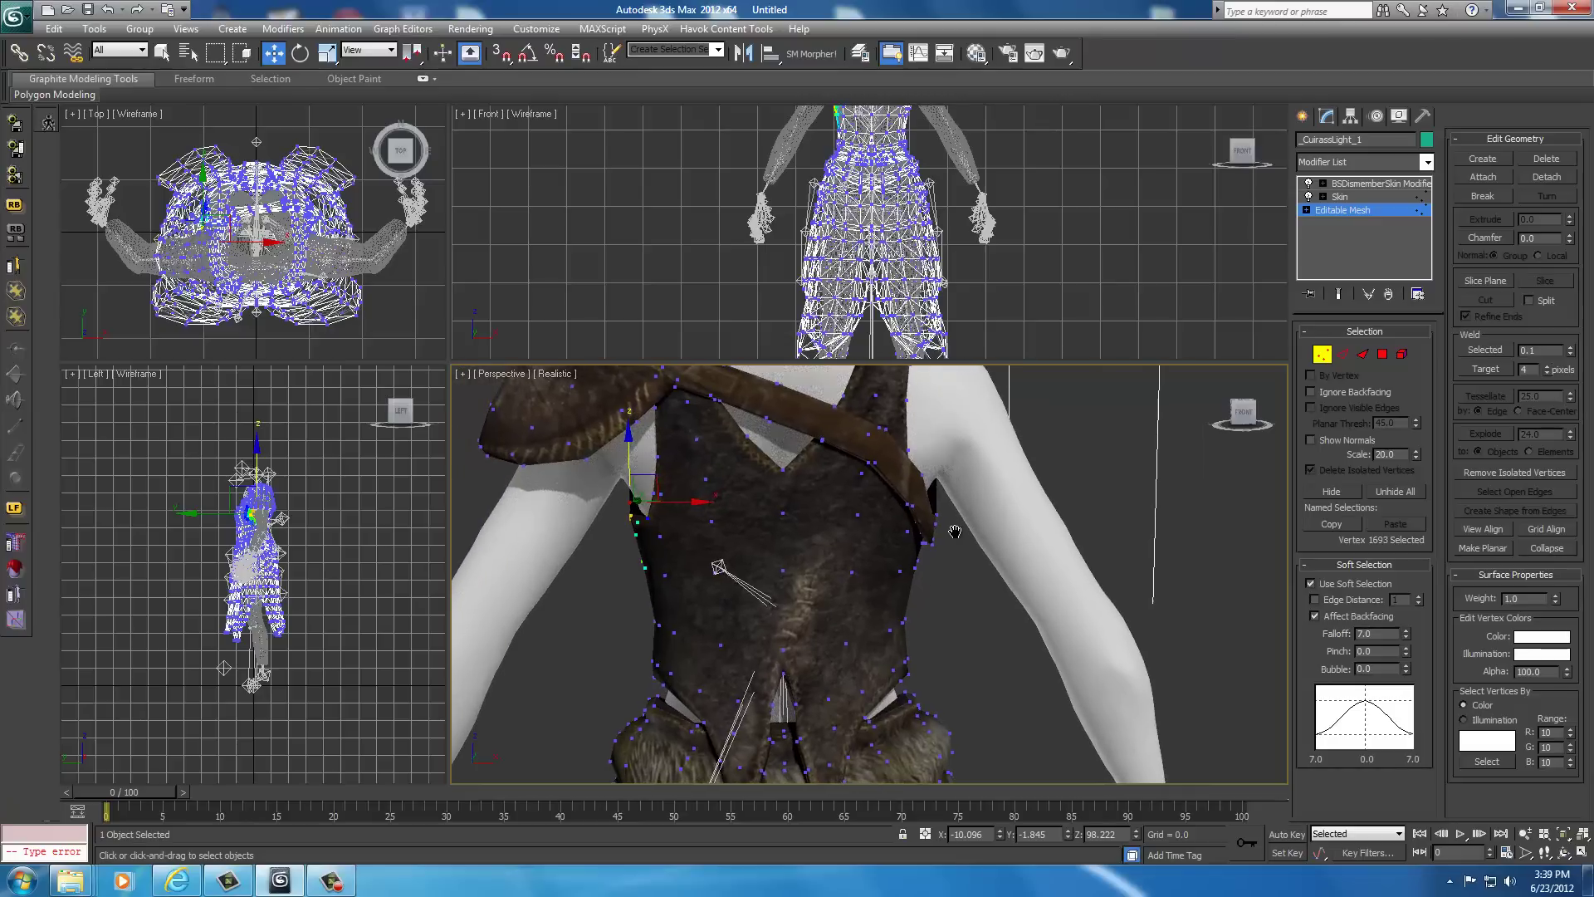
left_click(649, 518)
left_click_drag(645, 472, 645, 460)
left_click(929, 594)
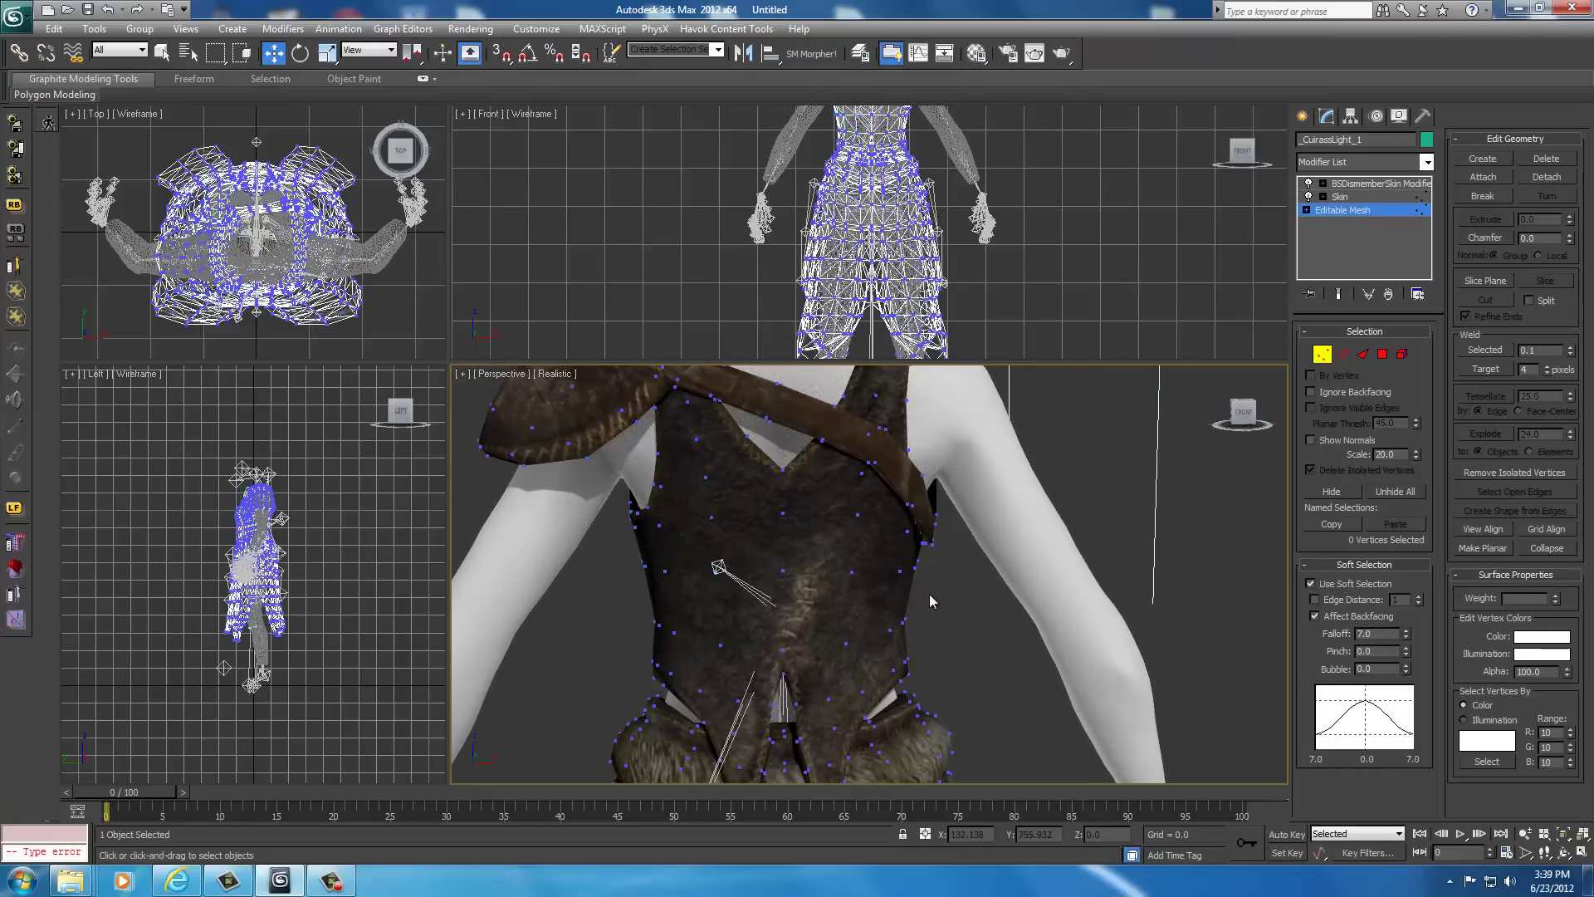
mouse_move(929, 595)
middle_mouse_down()
mouse_move(919, 534)
mouse_move(917, 615)
middle_mouse_up()
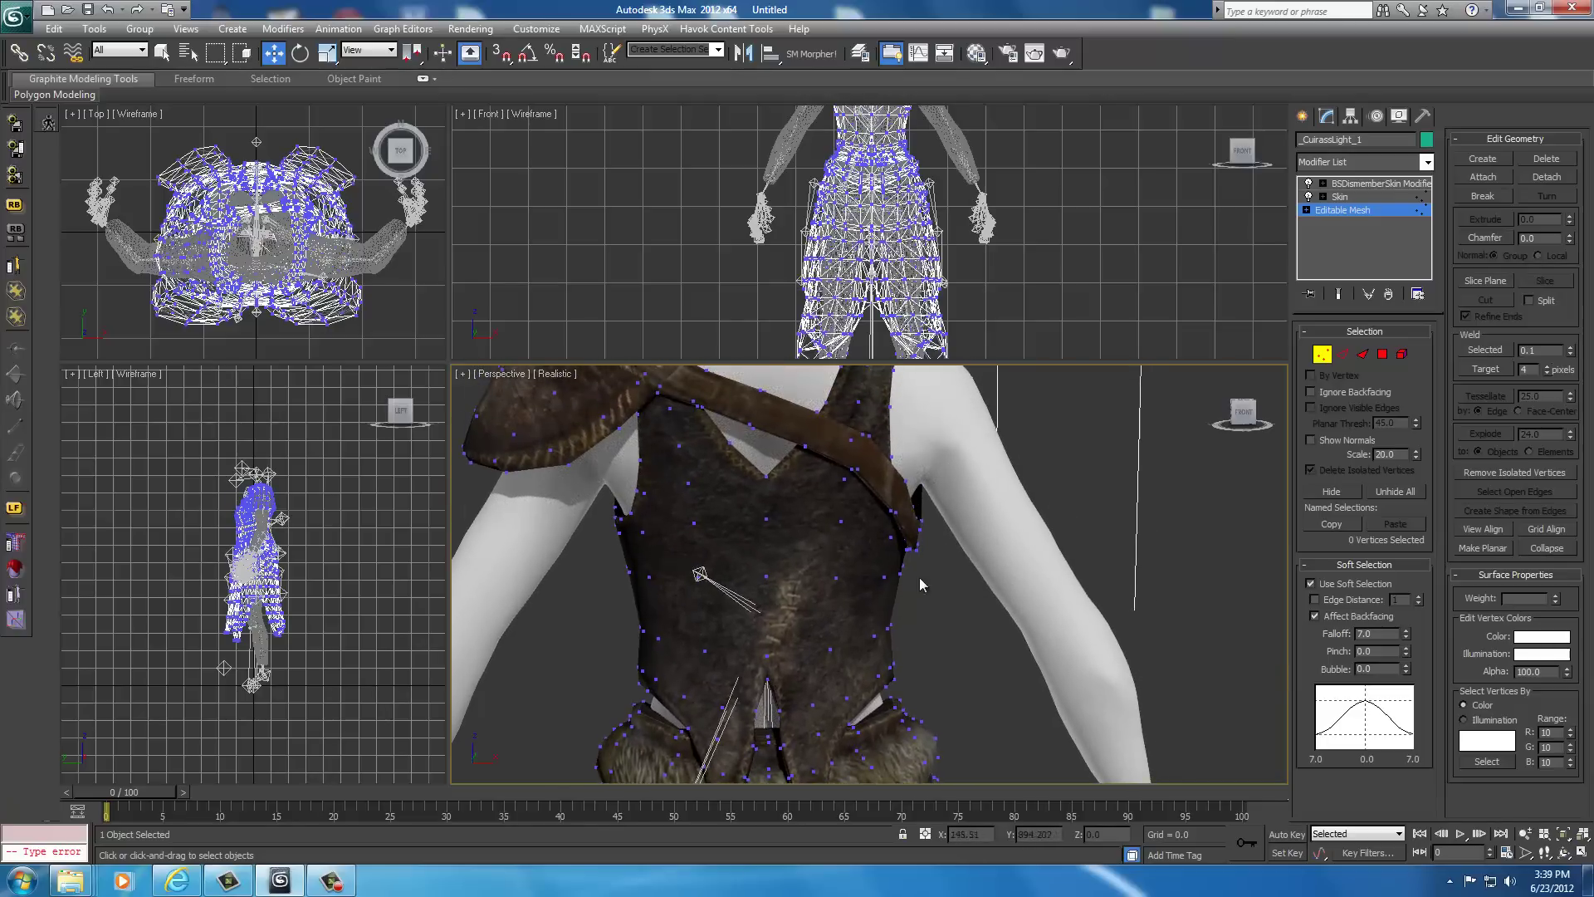
mouse_move(1238, 420)
left_mouse_down()
mouse_move(993, 415)
mouse_move(1237, 425)
left_mouse_up()
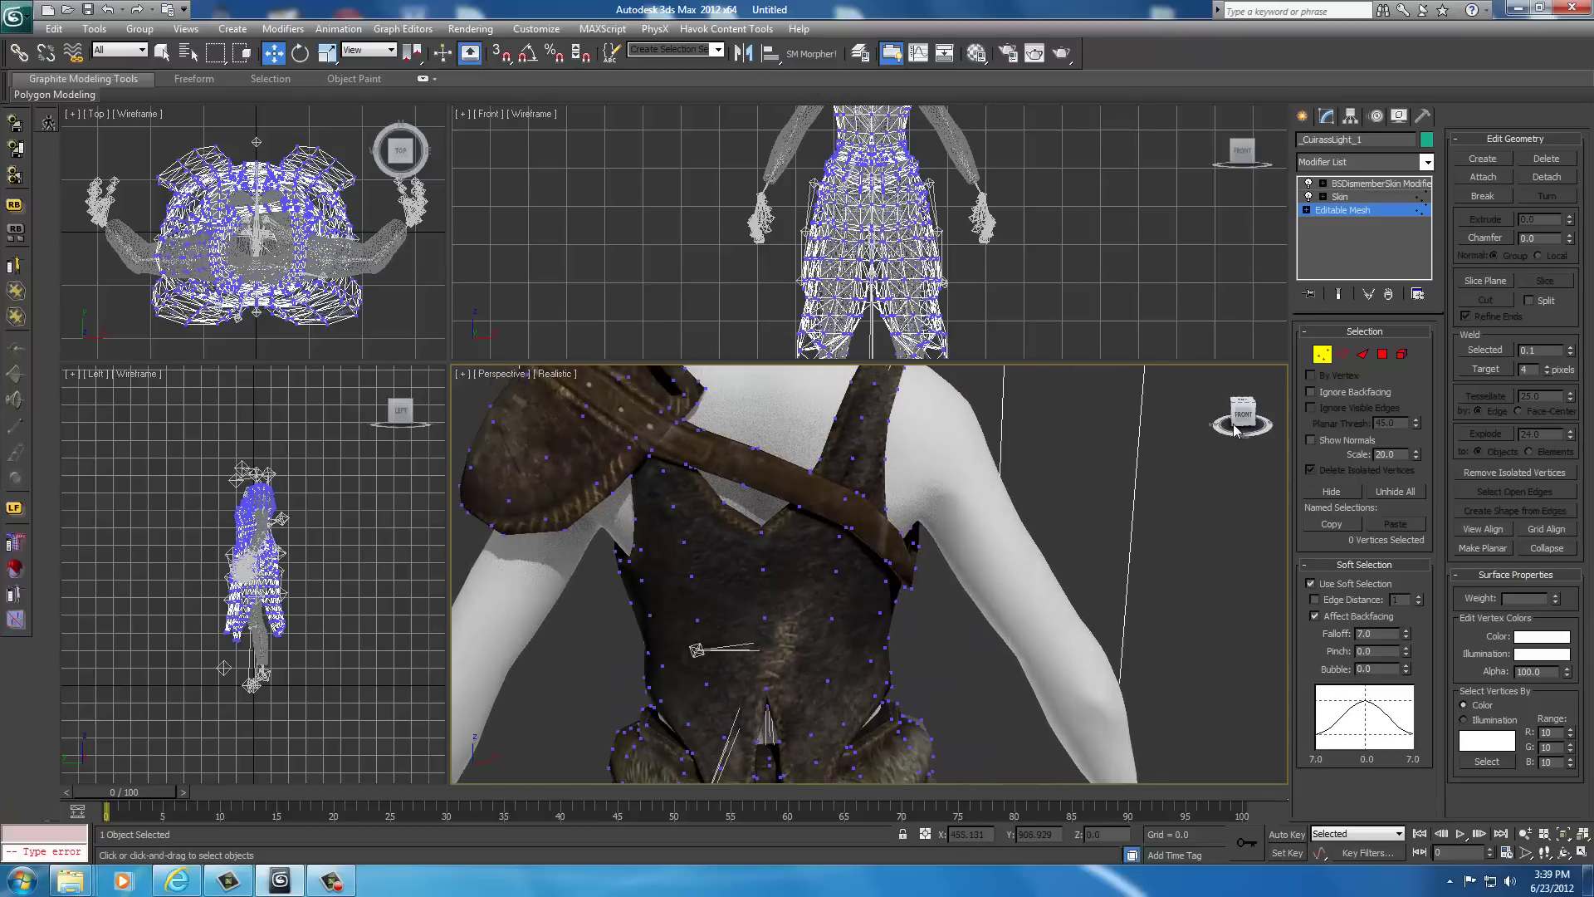
Examine the armor's skirt and its lower hem against the legs from the front, from below and from behind
middle_click_drag(978, 620, 1048, 469)
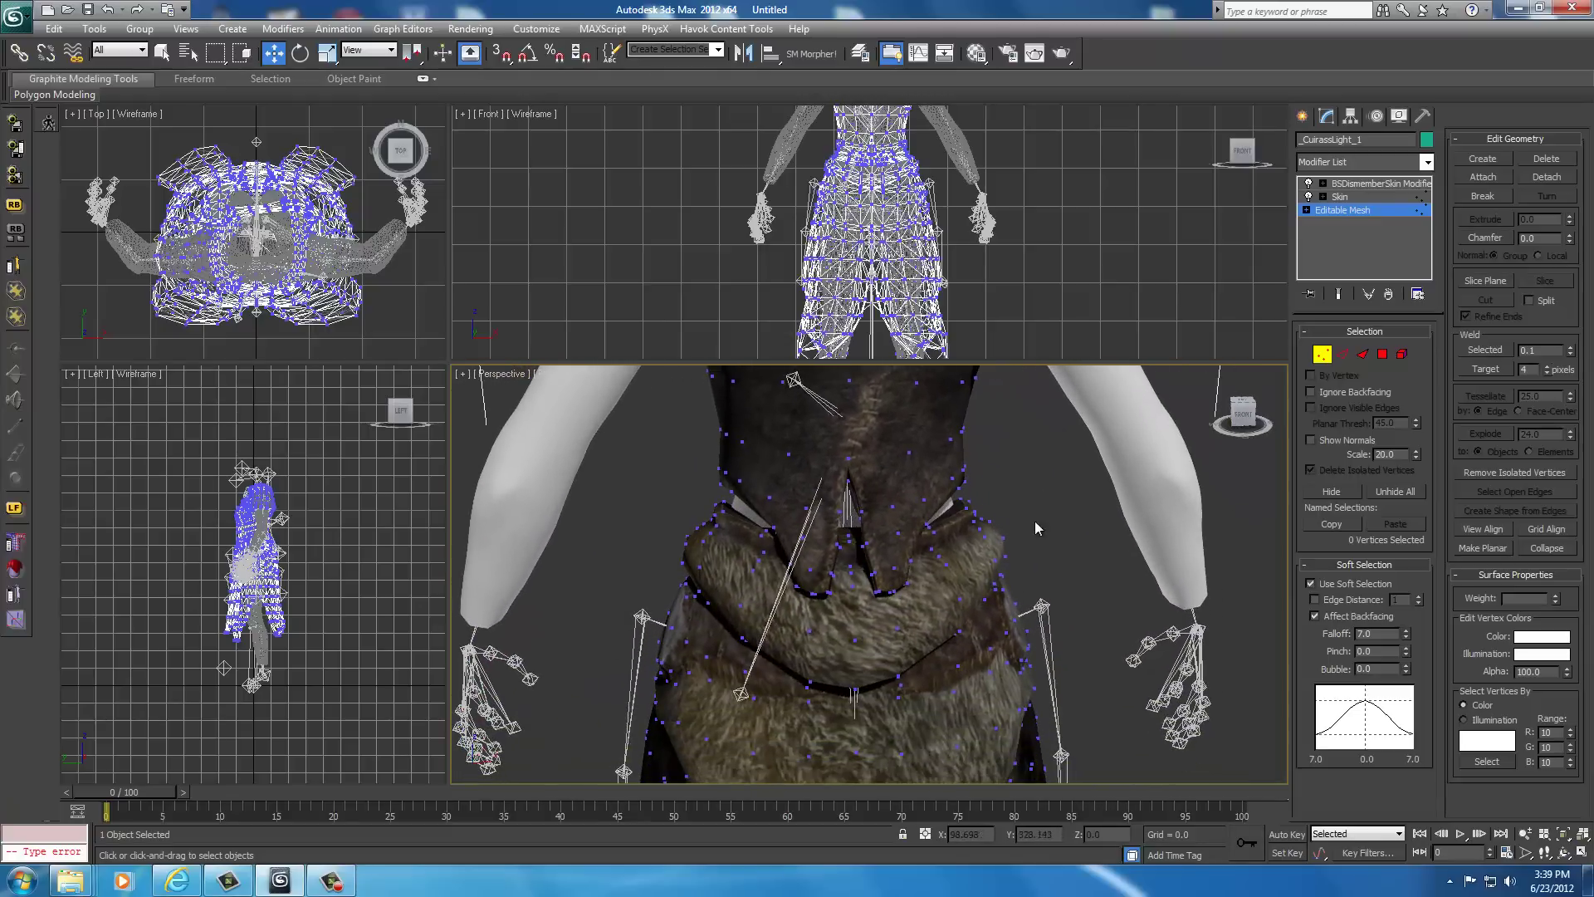
scroll(1034, 521, "down", 4)
middle_click_drag(1016, 552, 994, 471)
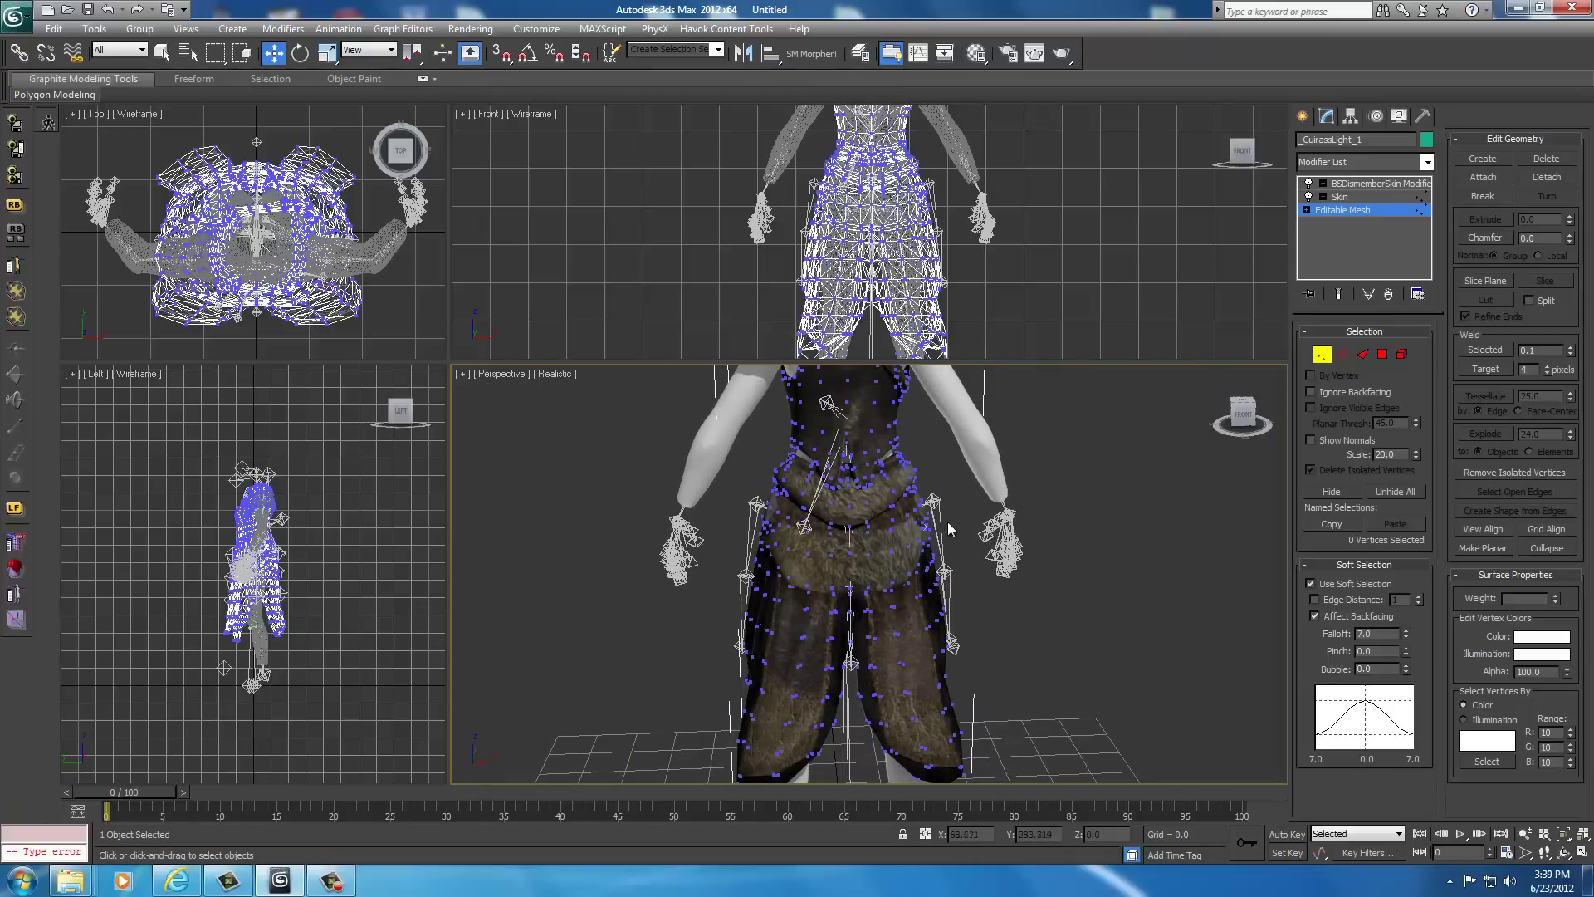
left_click(1248, 417)
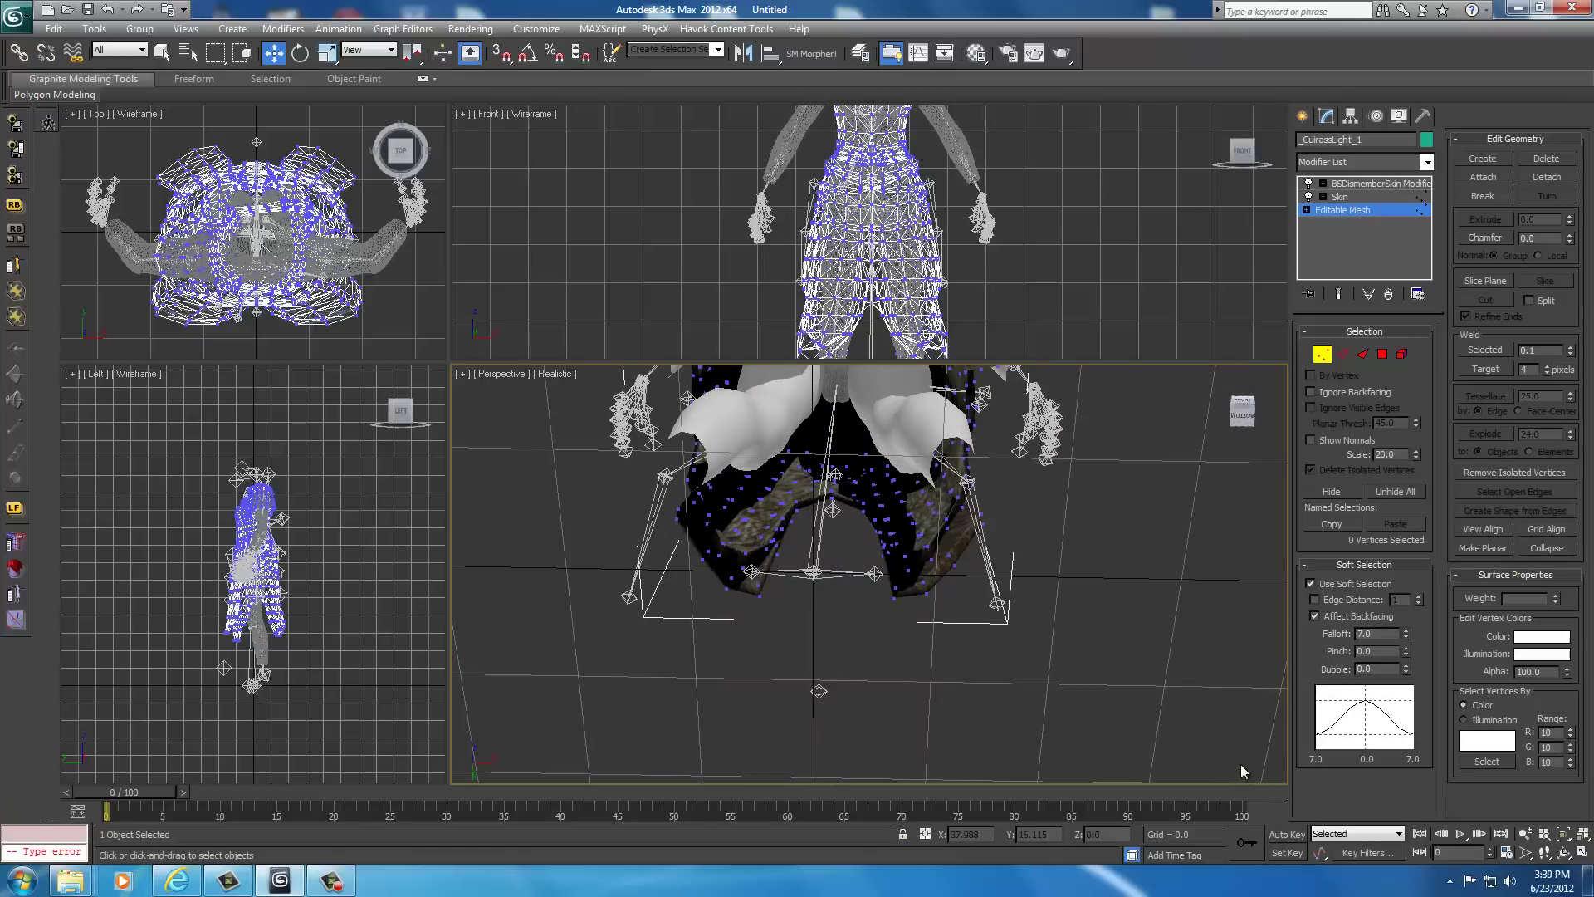
left_click_drag(1240, 766, 463, 407)
middle_click_drag(463, 407, 689, 413, "alt")
left_click(1243, 412)
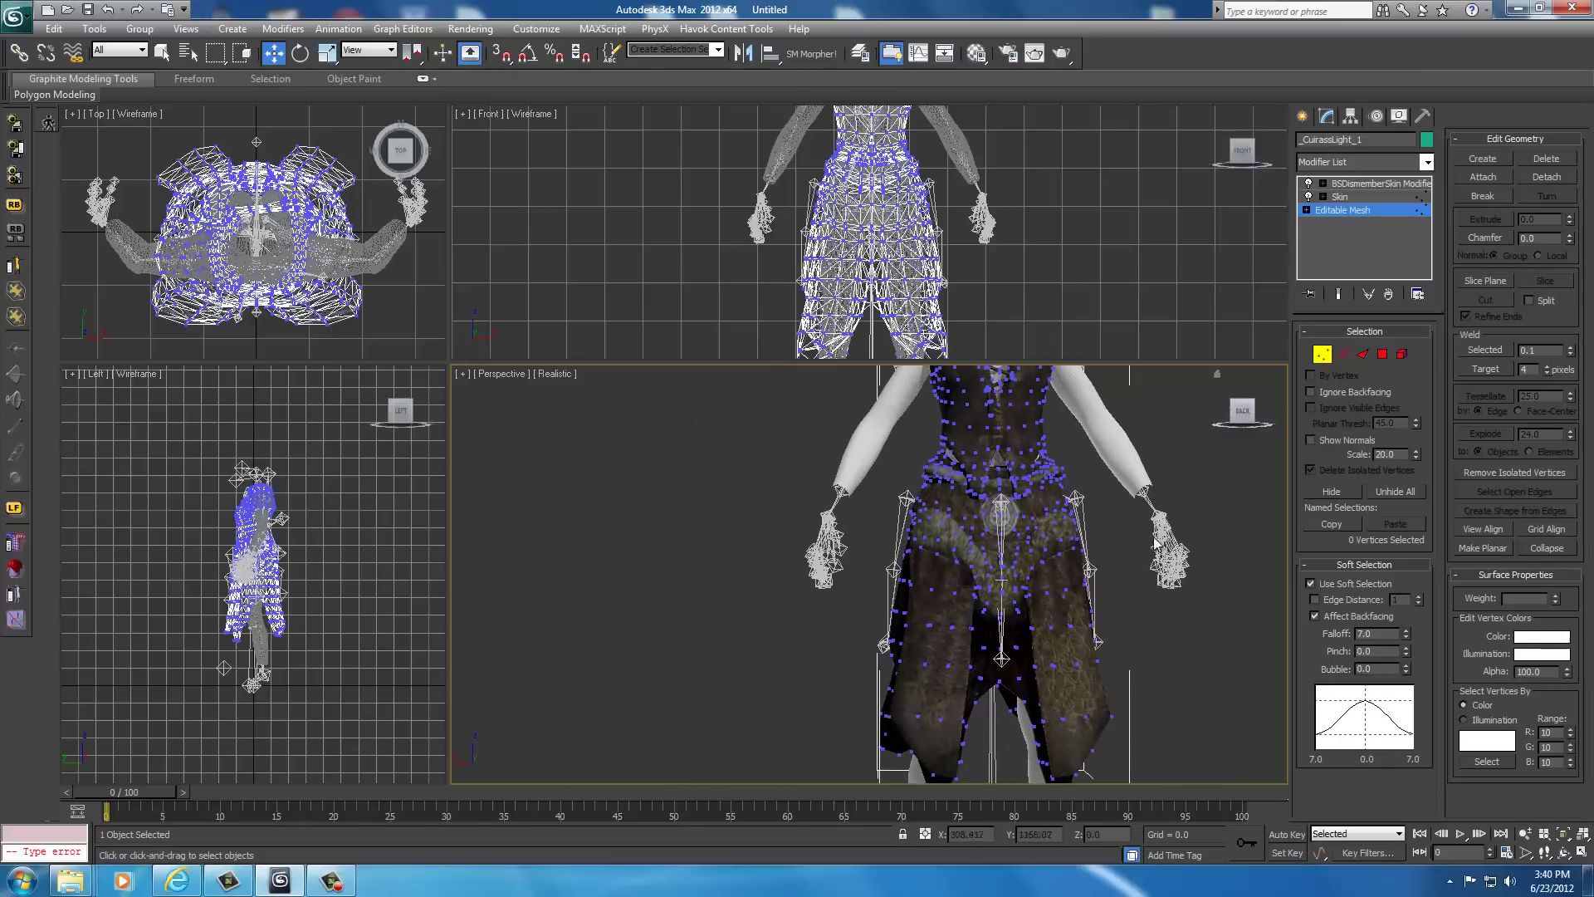
middle_click_drag(1158, 545, 1009, 430)
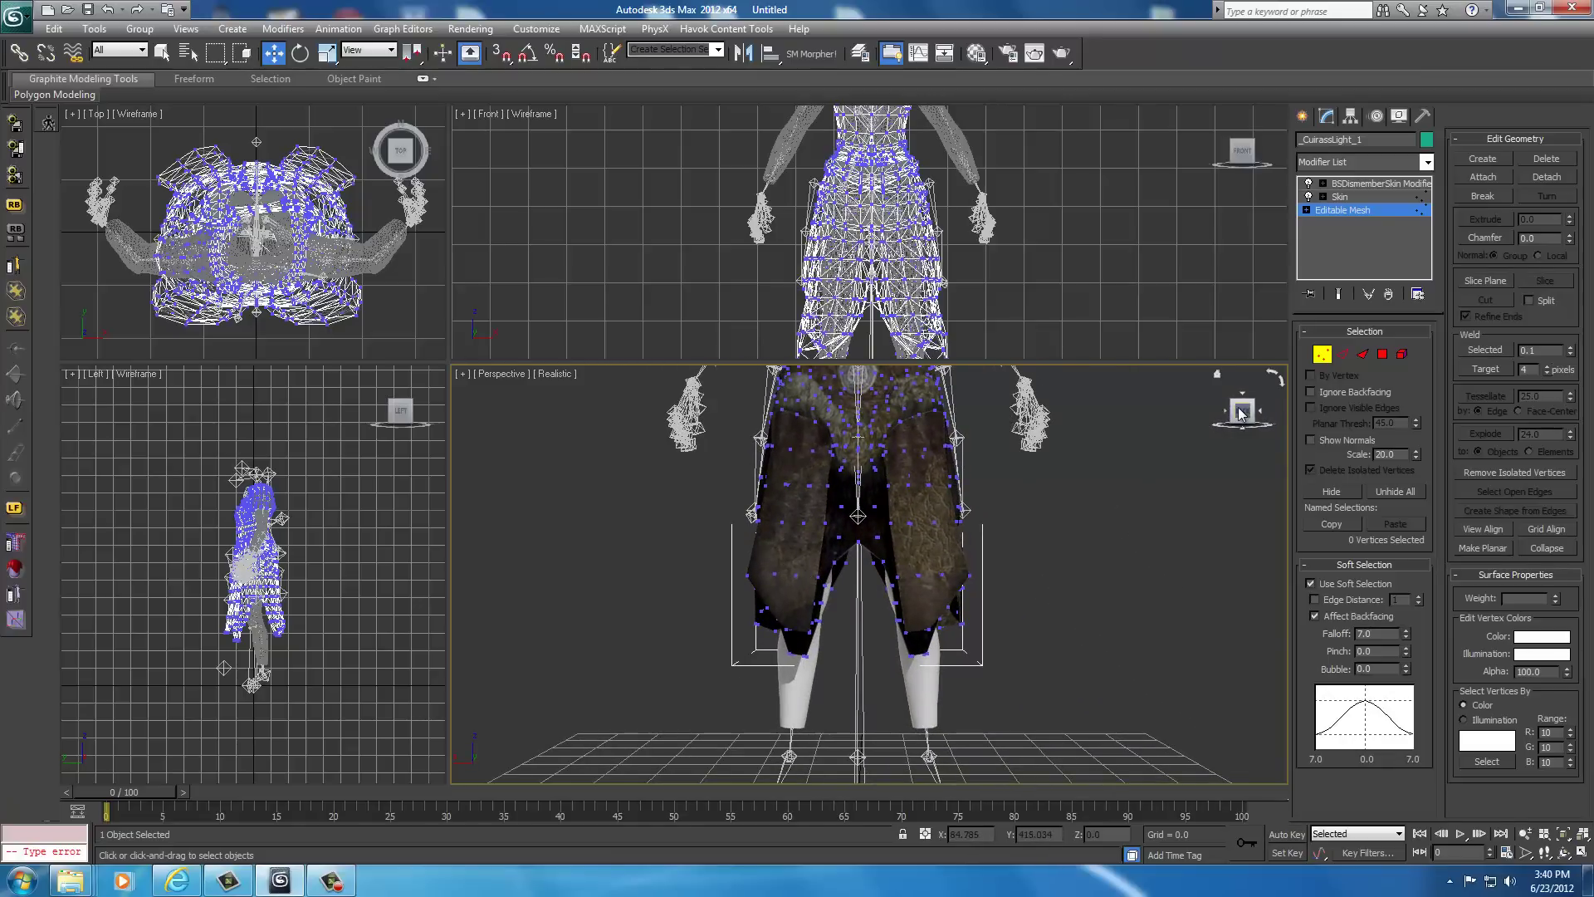
mouse_move(1236, 412)
left_mouse_down()
mouse_move(969, 417)
mouse_move(1242, 415)
left_mouse_up()
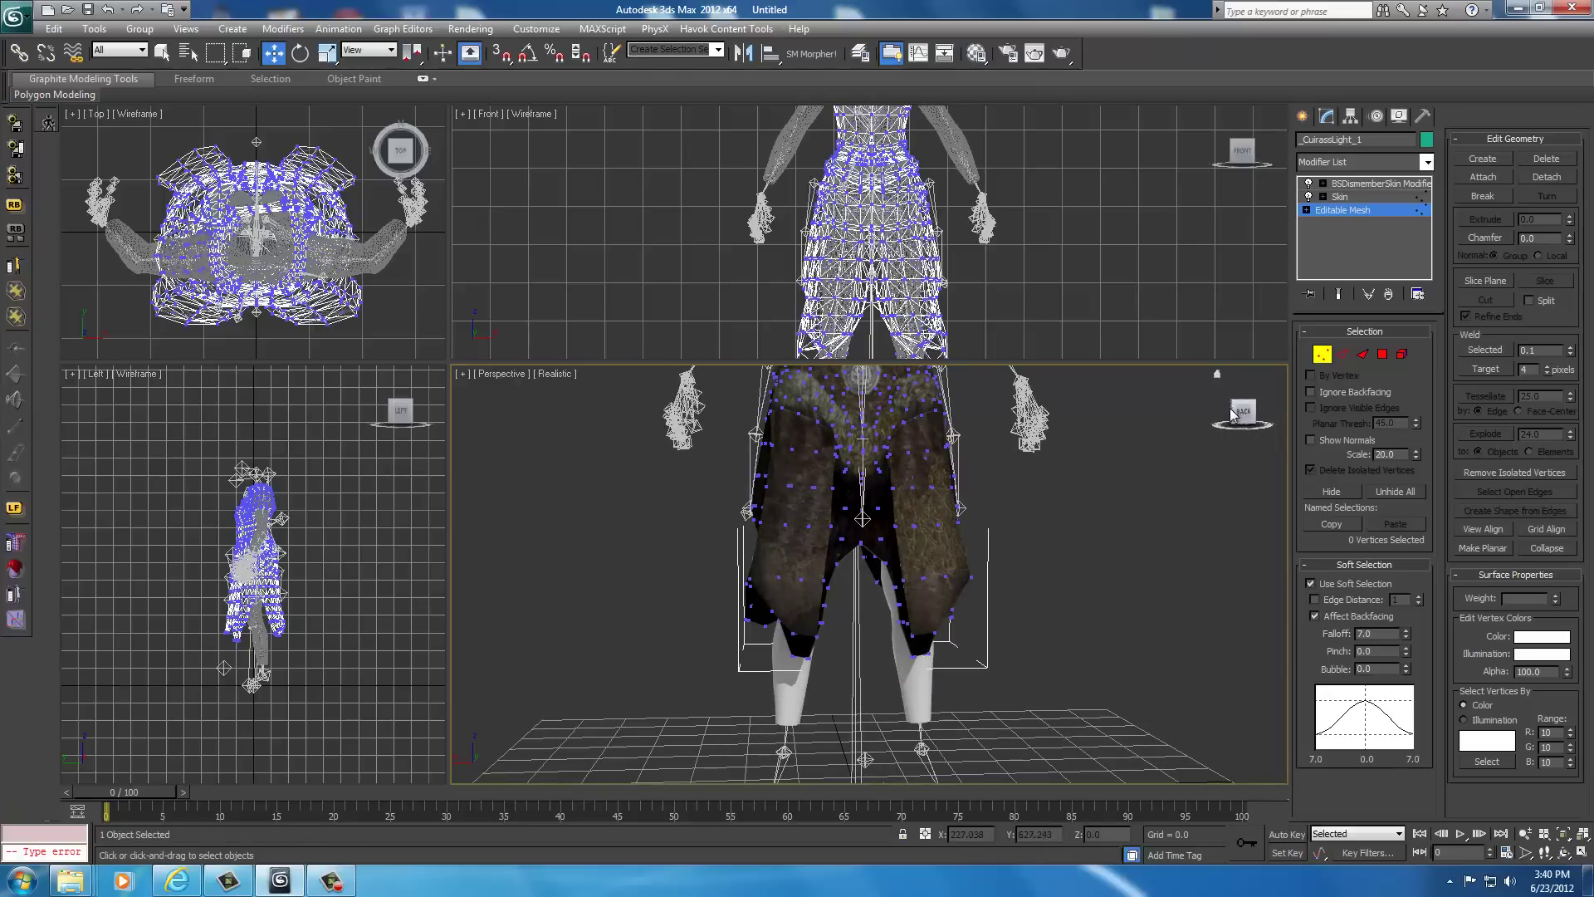
middle_click_drag(1113, 440, 1058, 467)
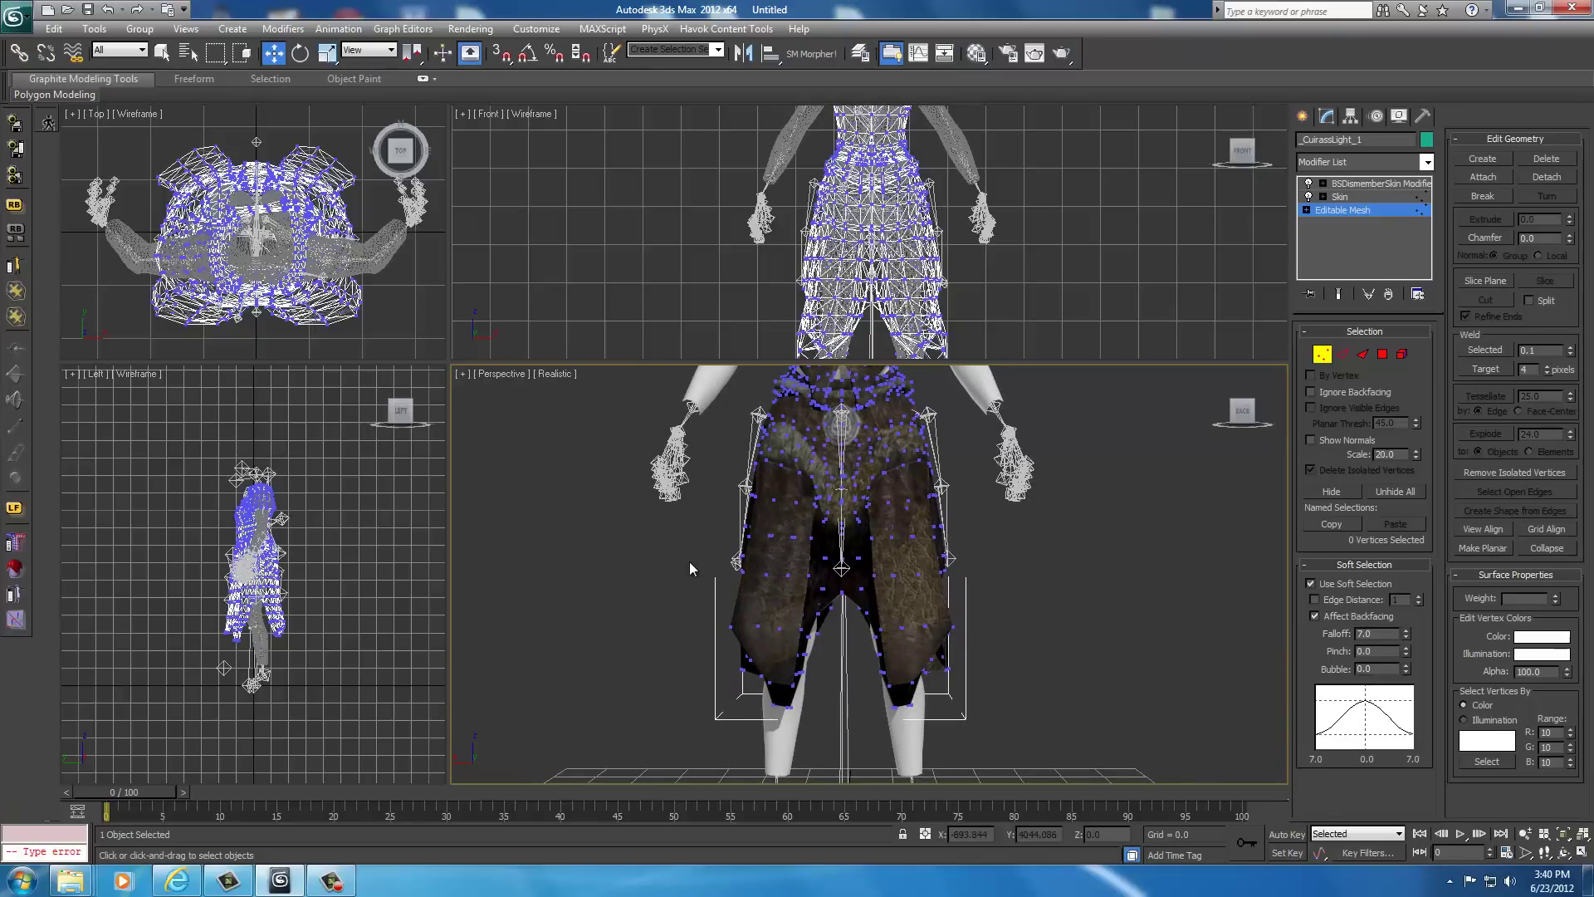
Select all vertices of the skirt's lower hem flaps in the front wireframe view and scale them vertically to shorten the flaps
middle_click_drag(1023, 295, 1017, 260)
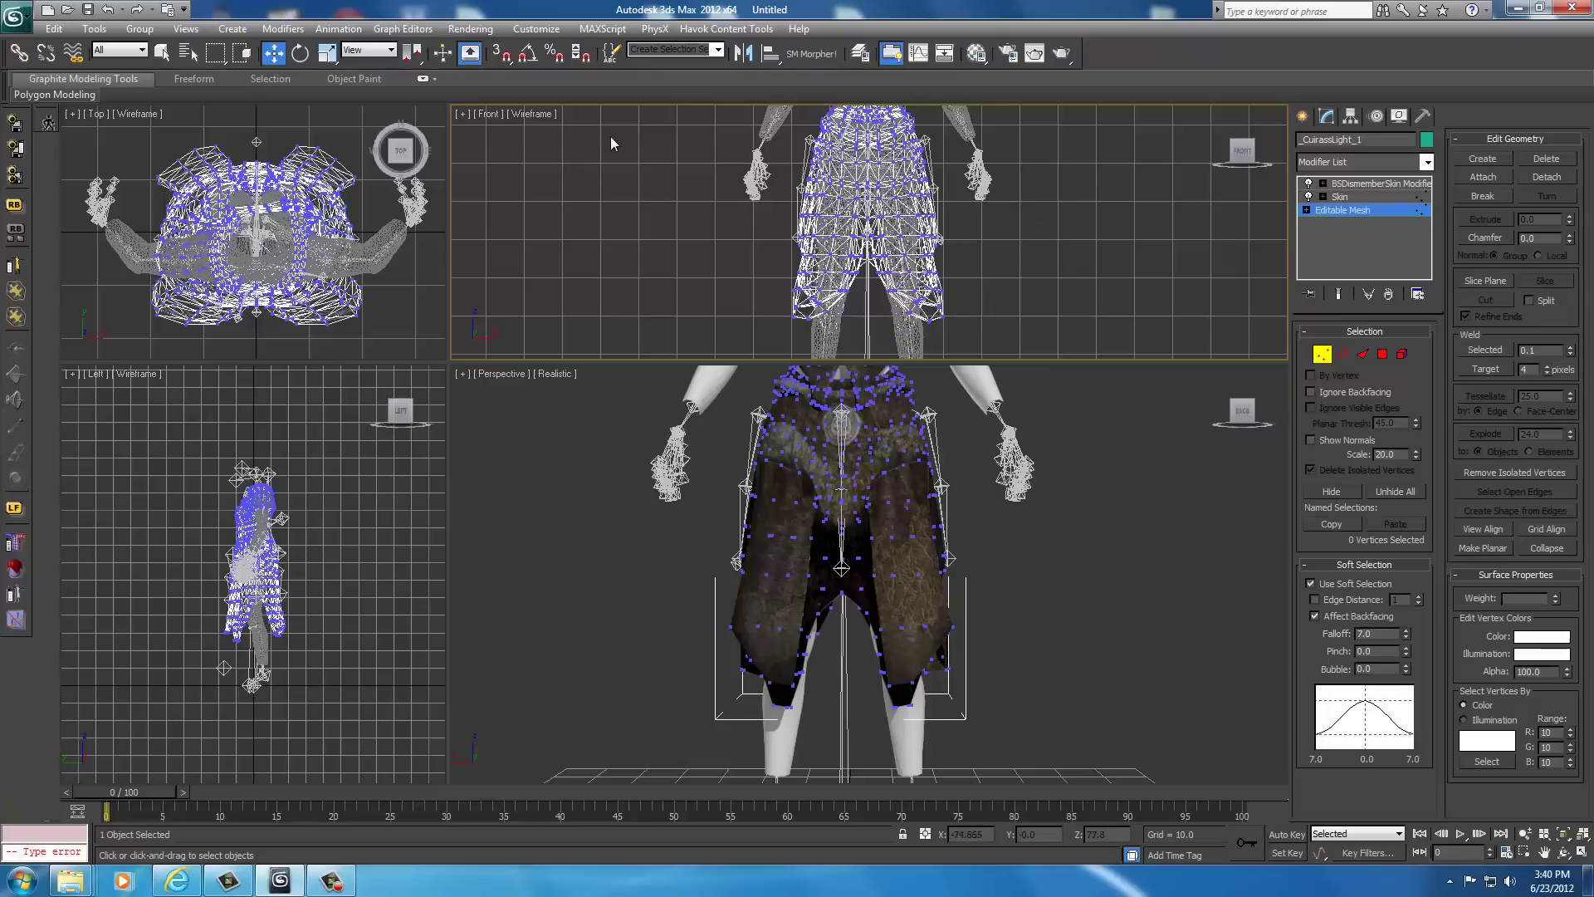
mouse_move(1021, 285)
middle_mouse_down()
mouse_move(1010, 246)
mouse_move(1010, 348)
mouse_move(978, 241)
mouse_move(1046, 252)
mouse_move(1005, 293)
middle_mouse_up()
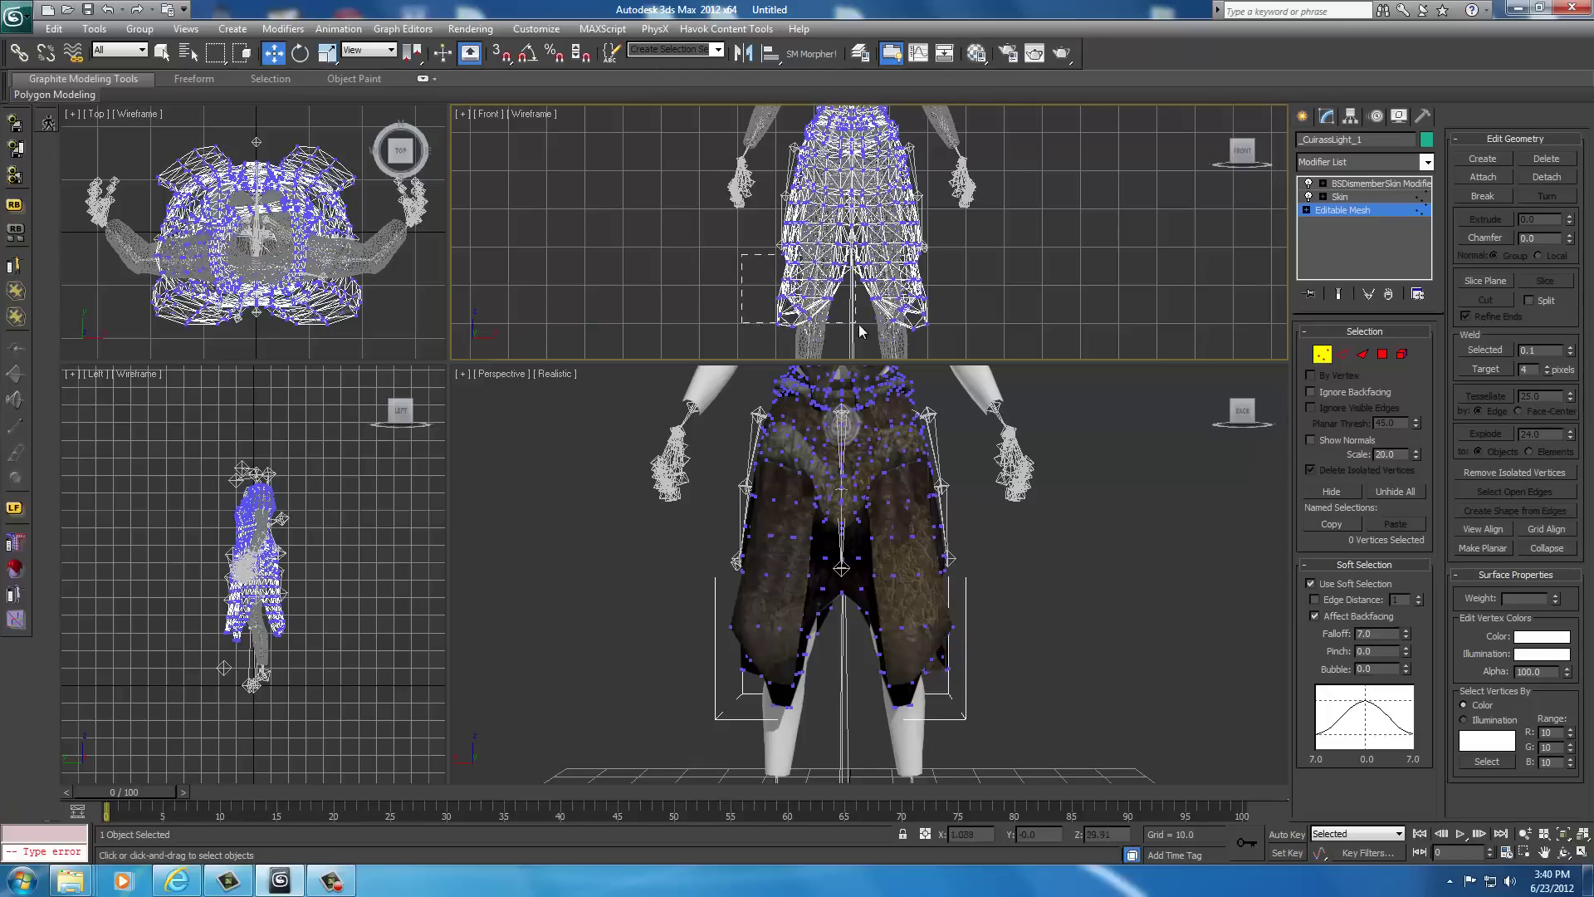
left_click_drag(859, 330, 962, 349)
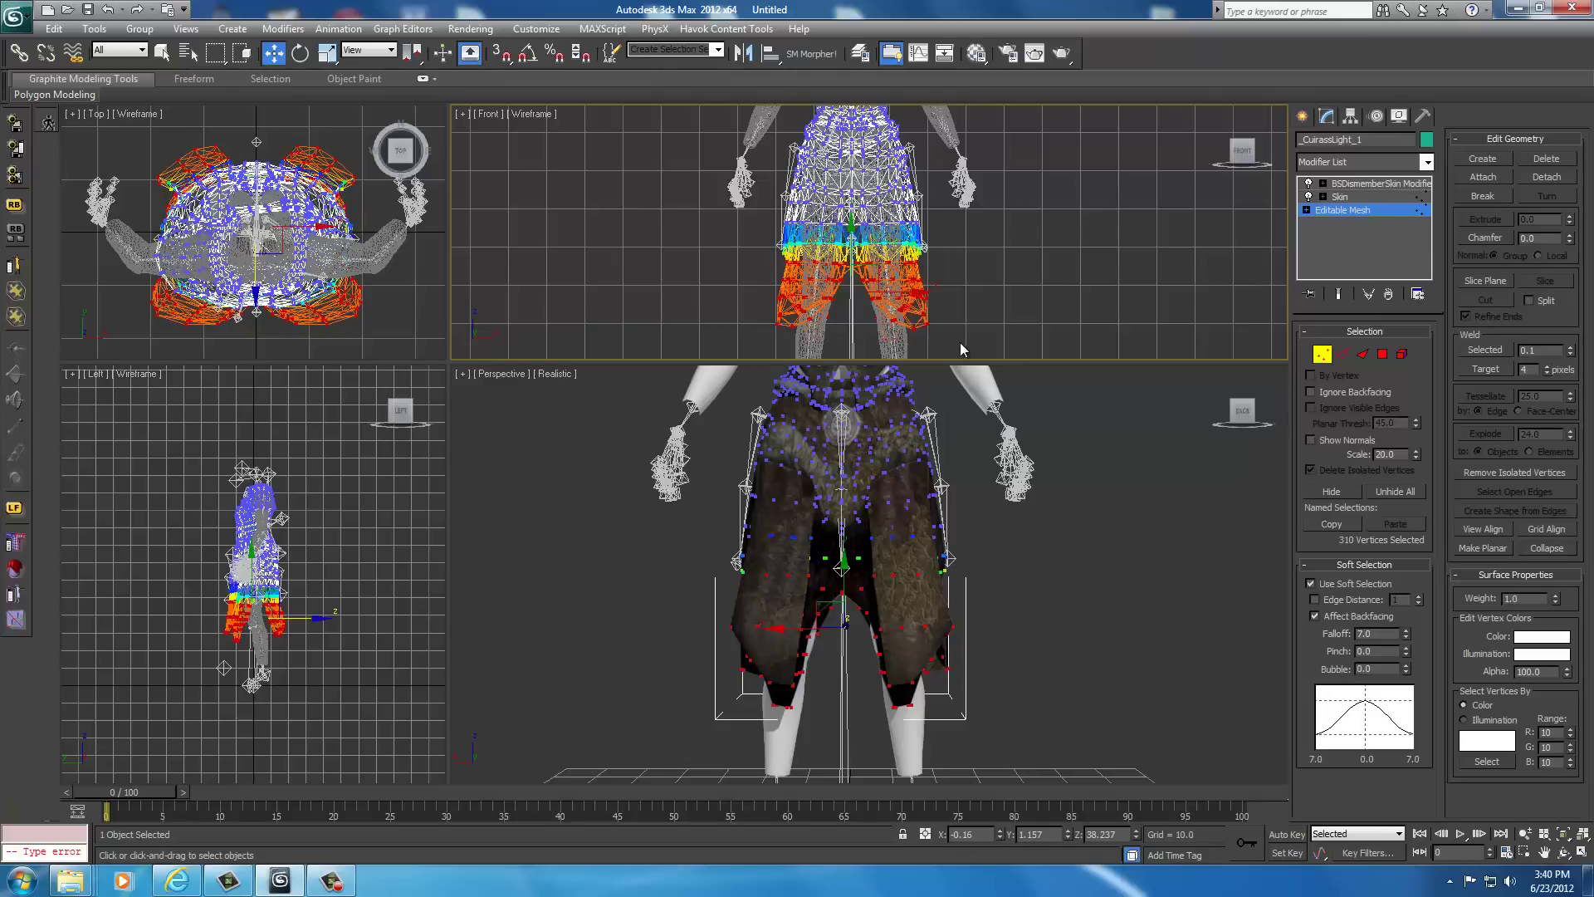
right_click(958, 280)
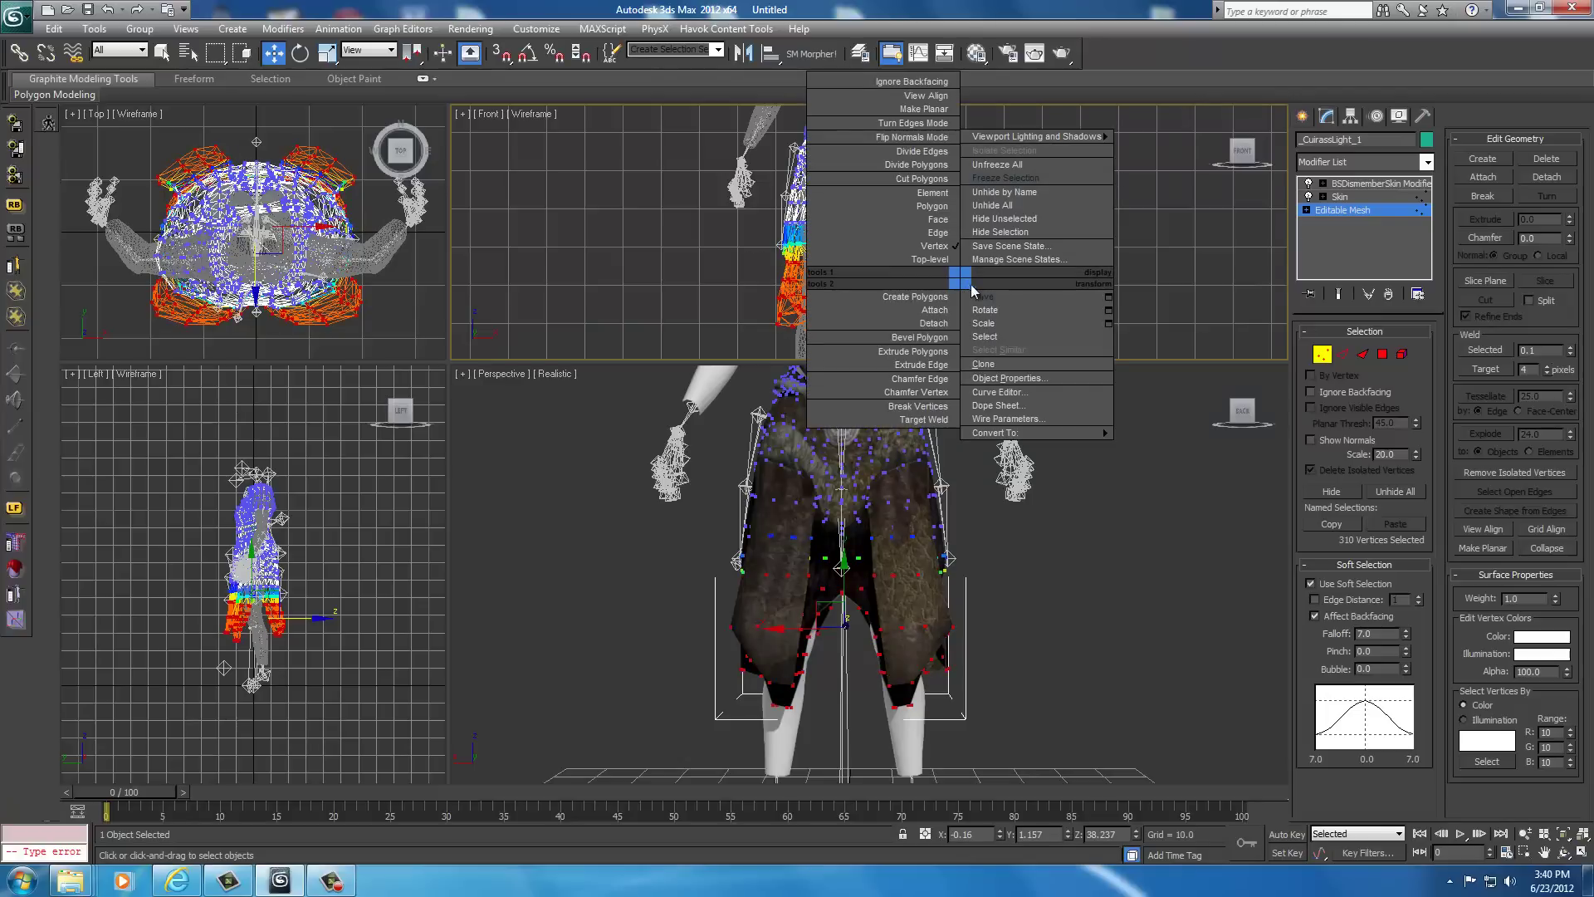
left_click(988, 324)
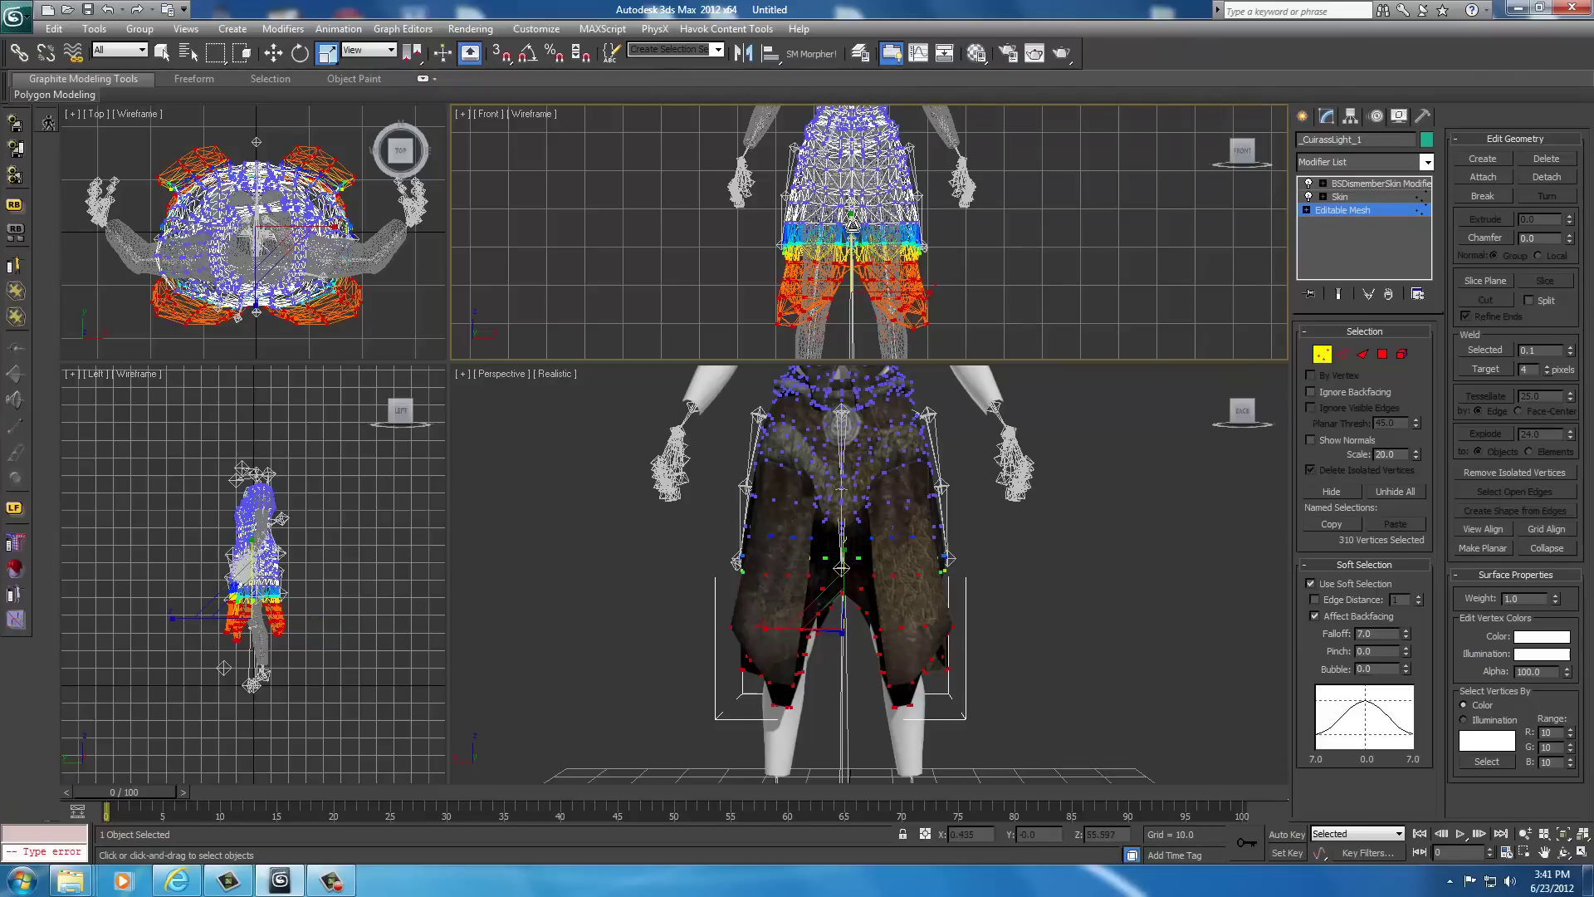
scroll(886, 229, "up", 4)
middle_click_drag(886, 228, 893, 178)
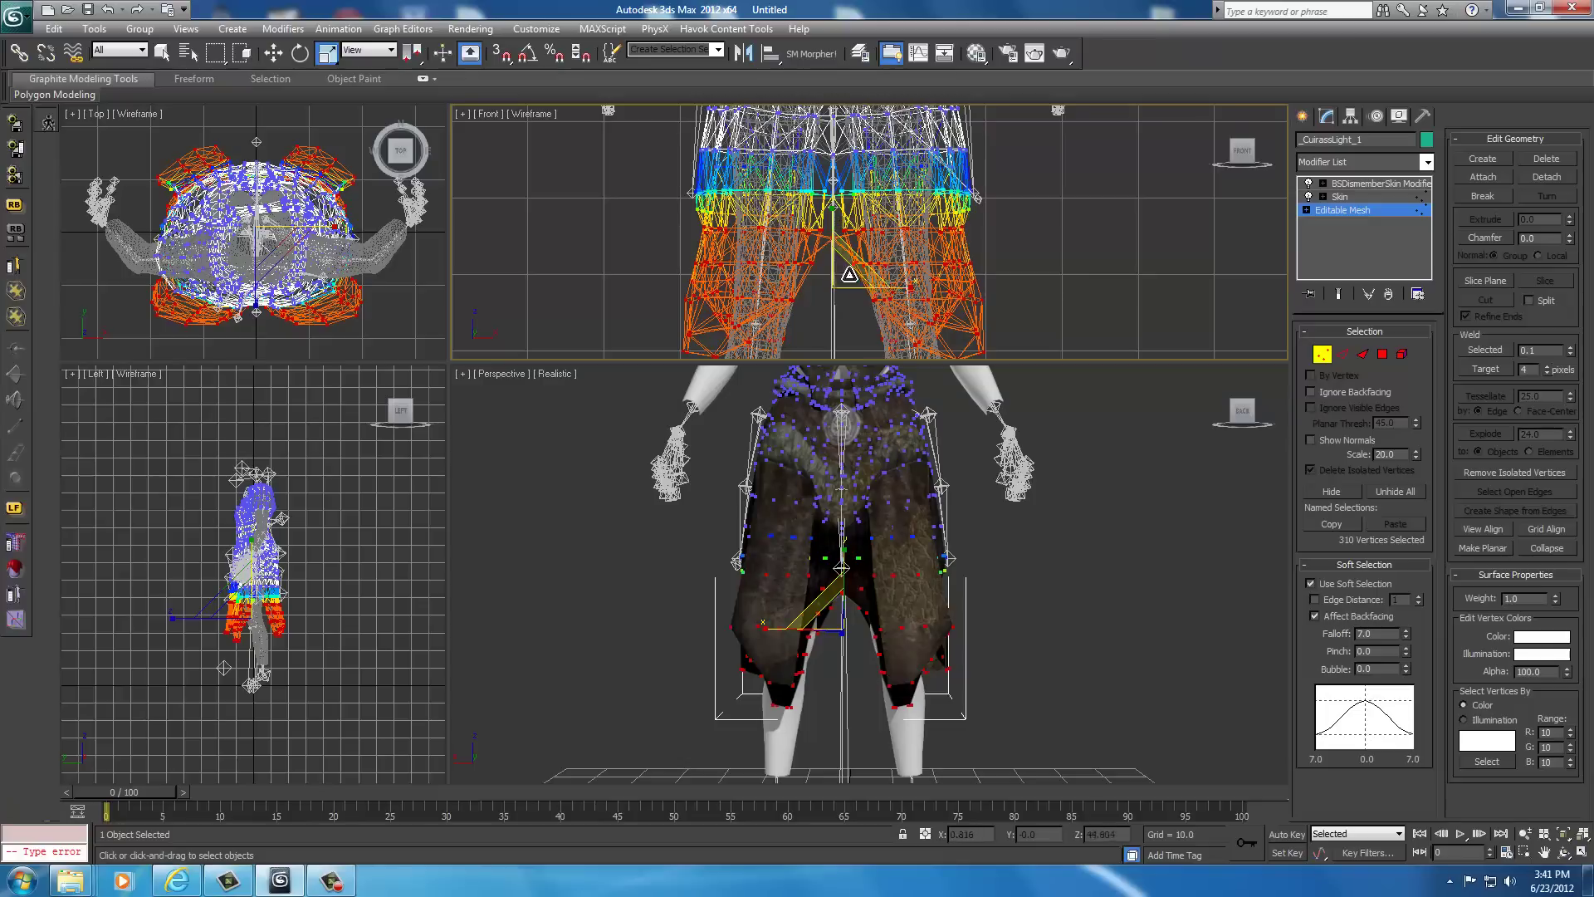
right_click(1017, 649)
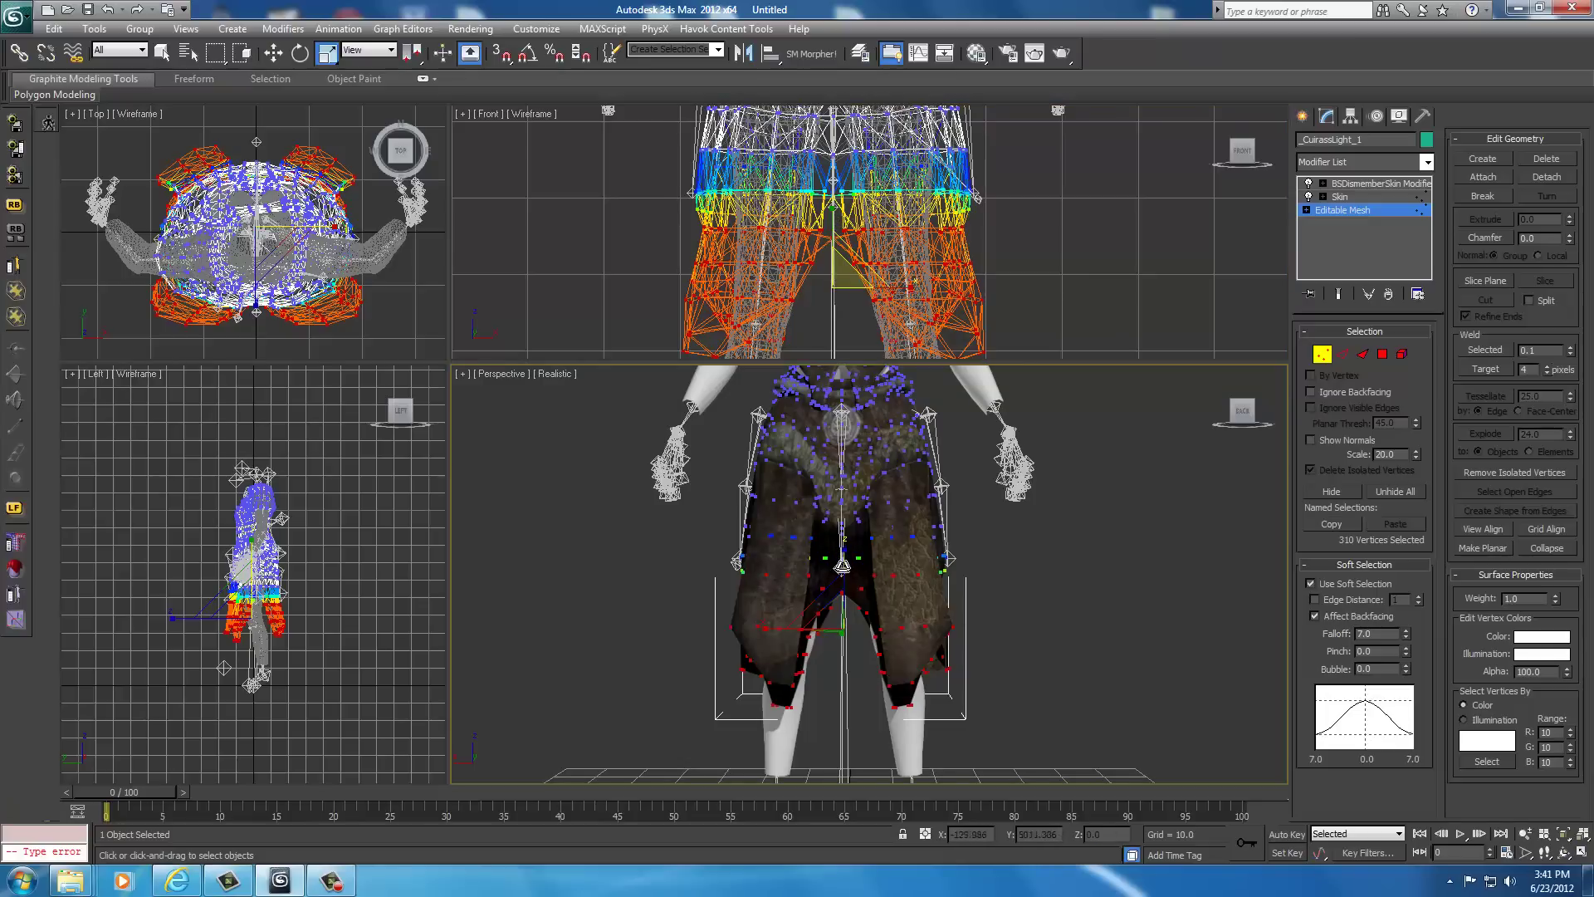
right_click(869, 337)
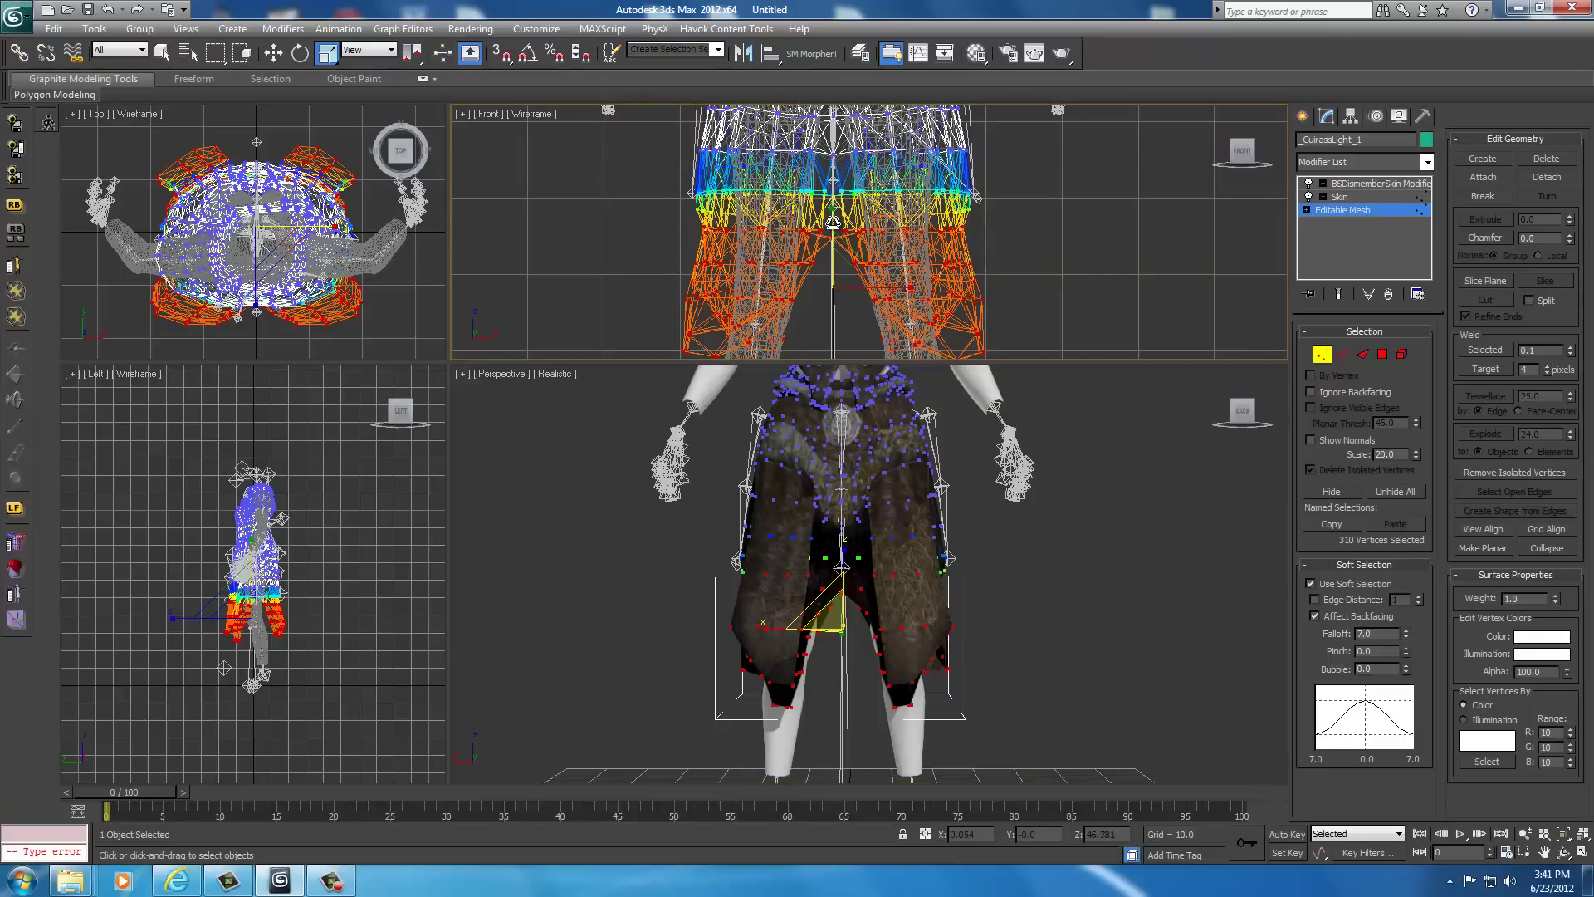
left_click_drag(832, 220, 834, 267)
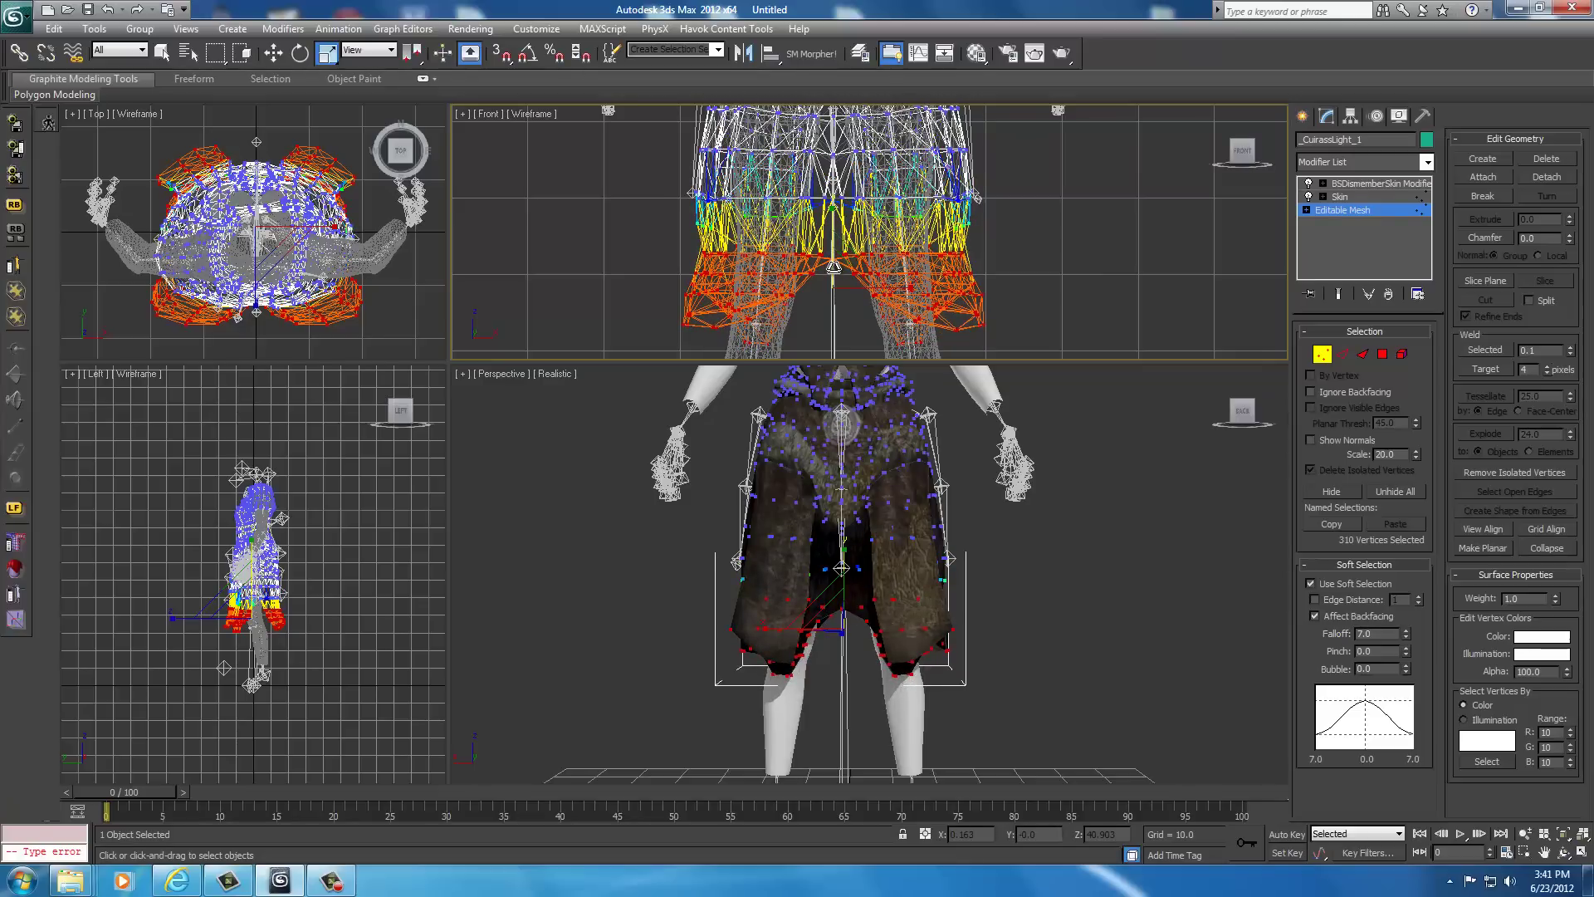
Raise the selected hem vertices straight up to about Z 43.8
right_click(834, 267)
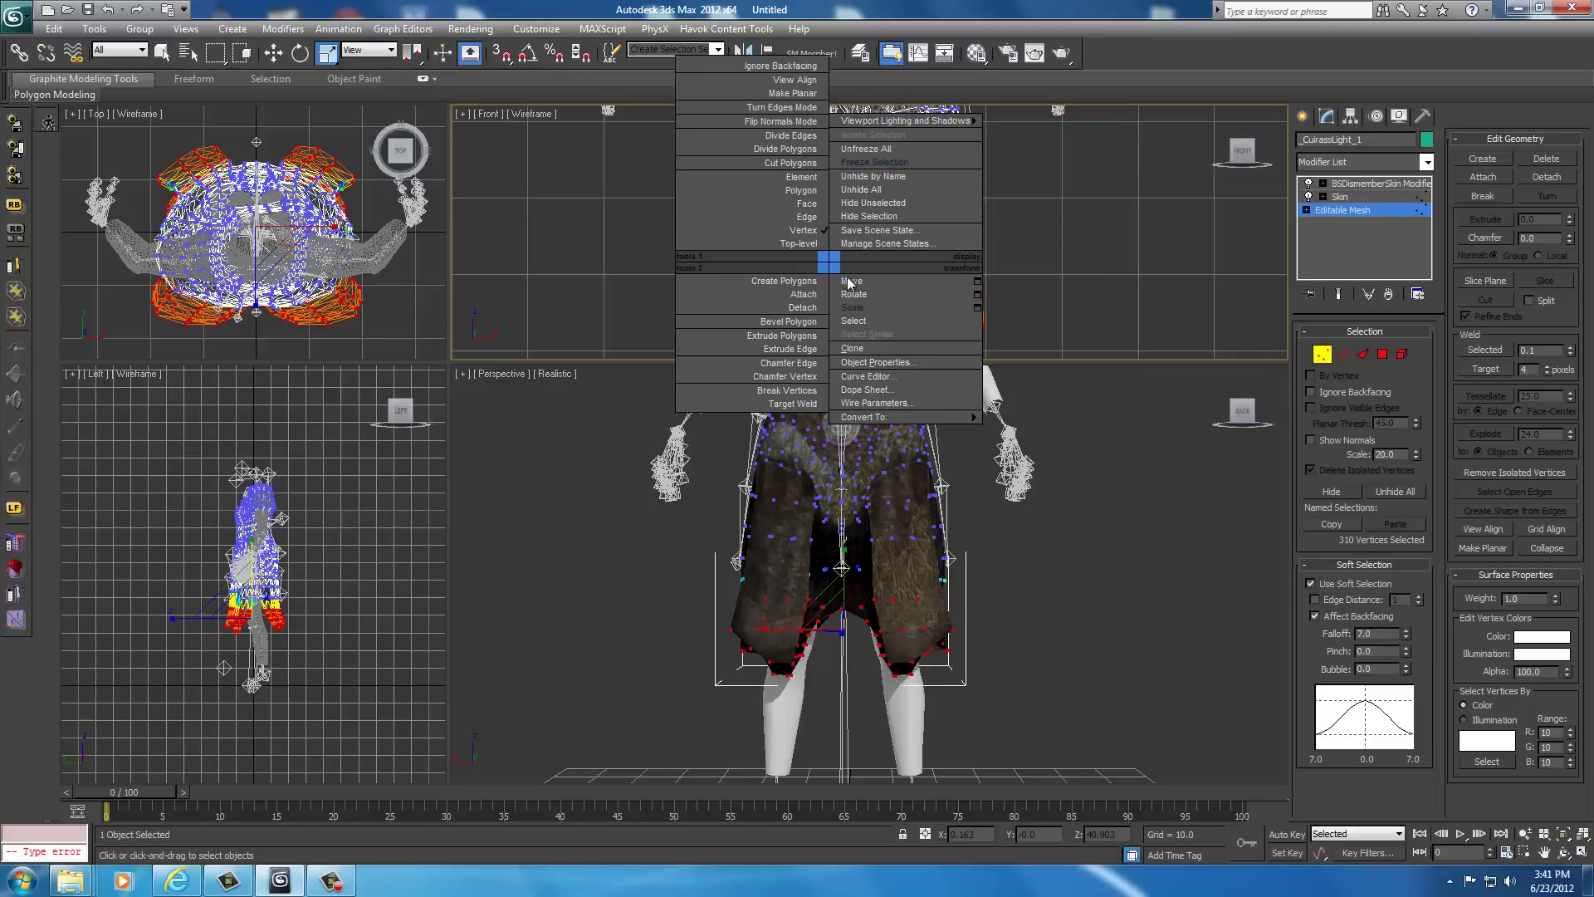
left_click(850, 283)
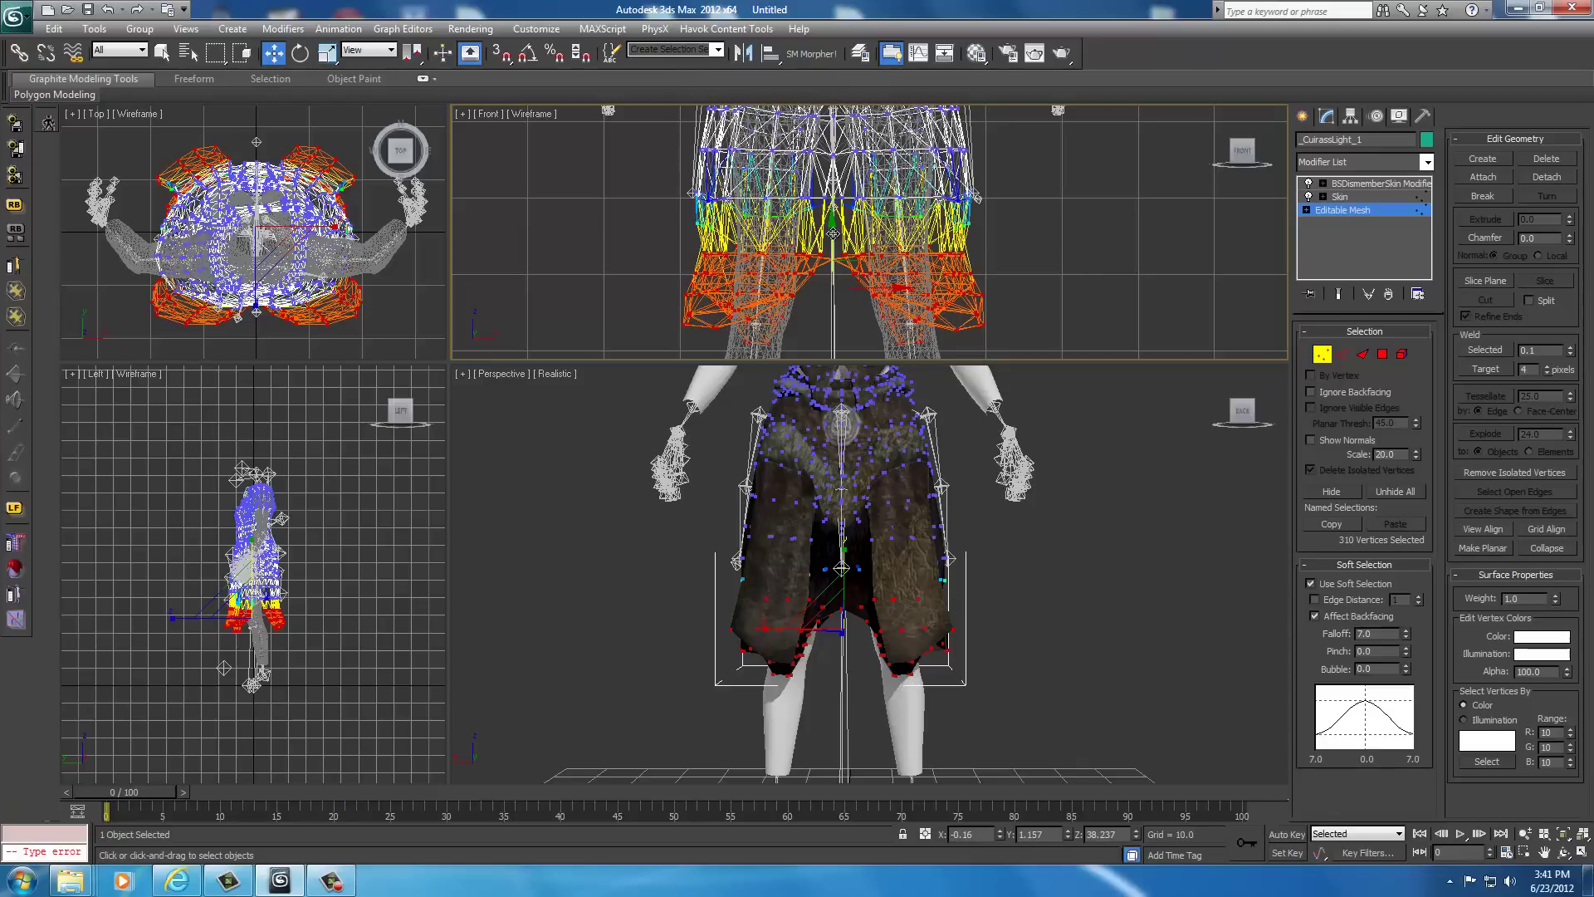
left_click_drag(832, 232, 831, 191)
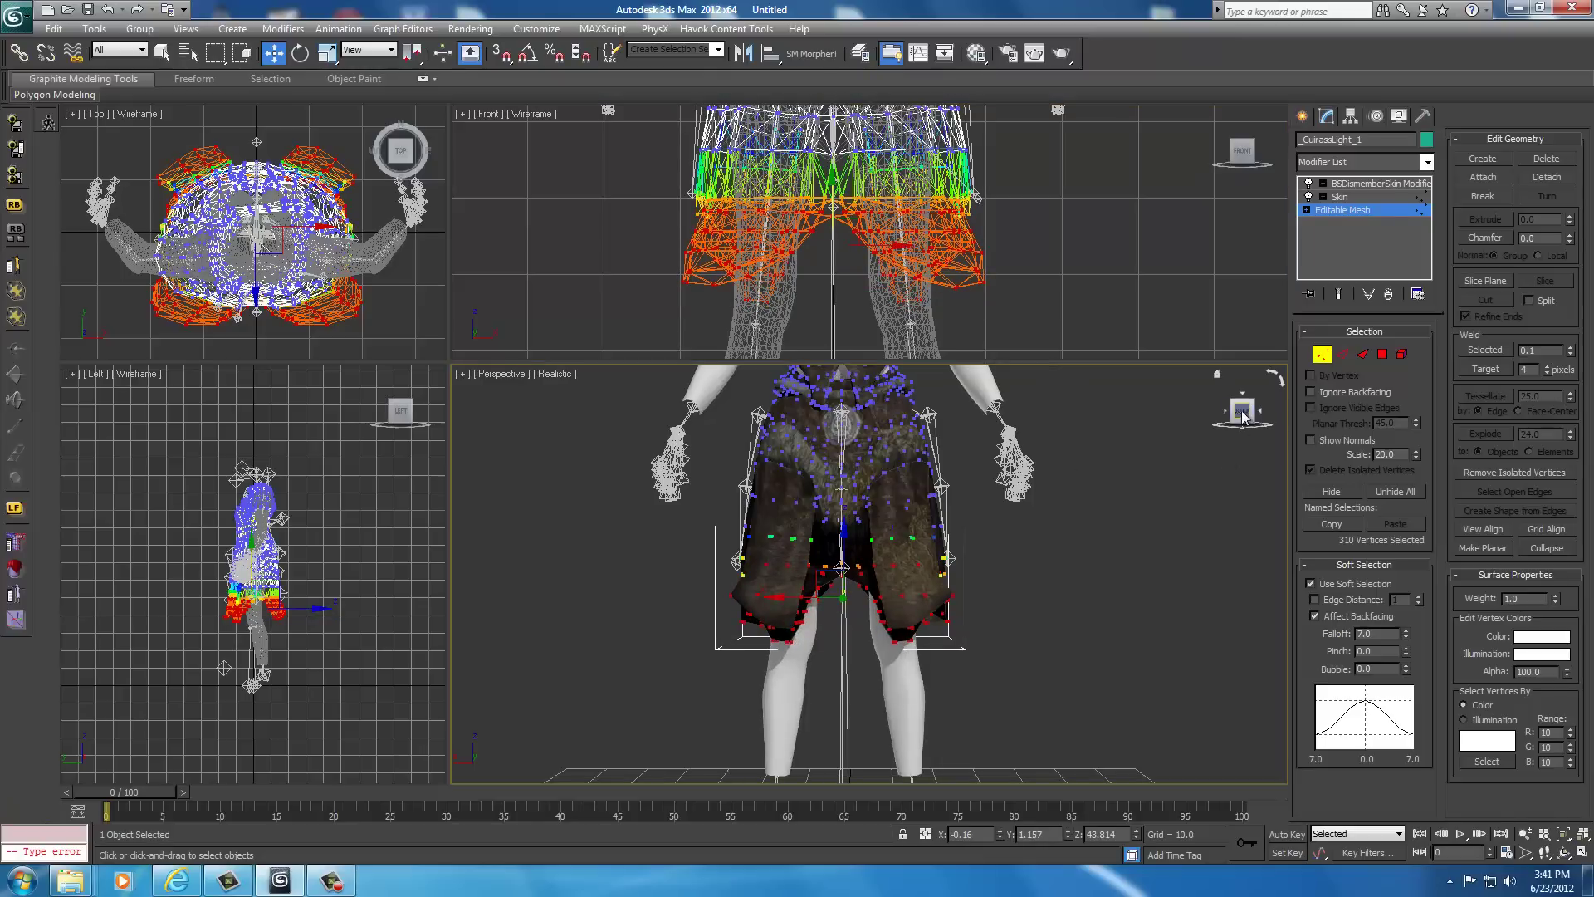
left_click_drag(1242, 410, 1159, 396)
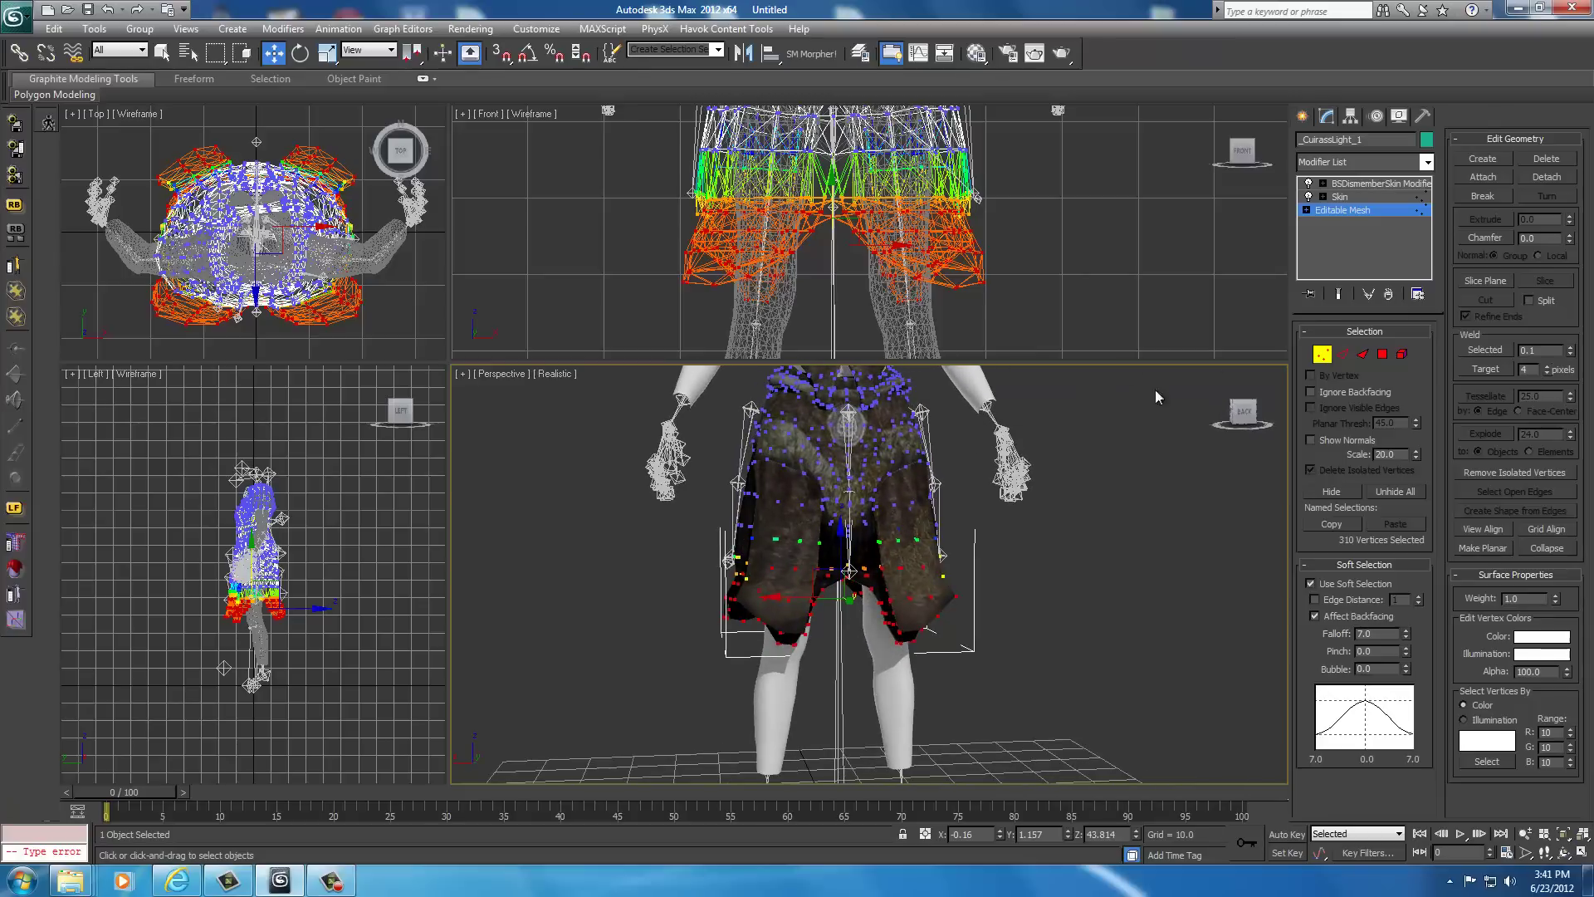
Select a taller band of vertices covering the lower half of the skirt and compress it vertically with Scale
middle_click_drag(1046, 252, 1042, 267)
scroll(1042, 268, "down", 2)
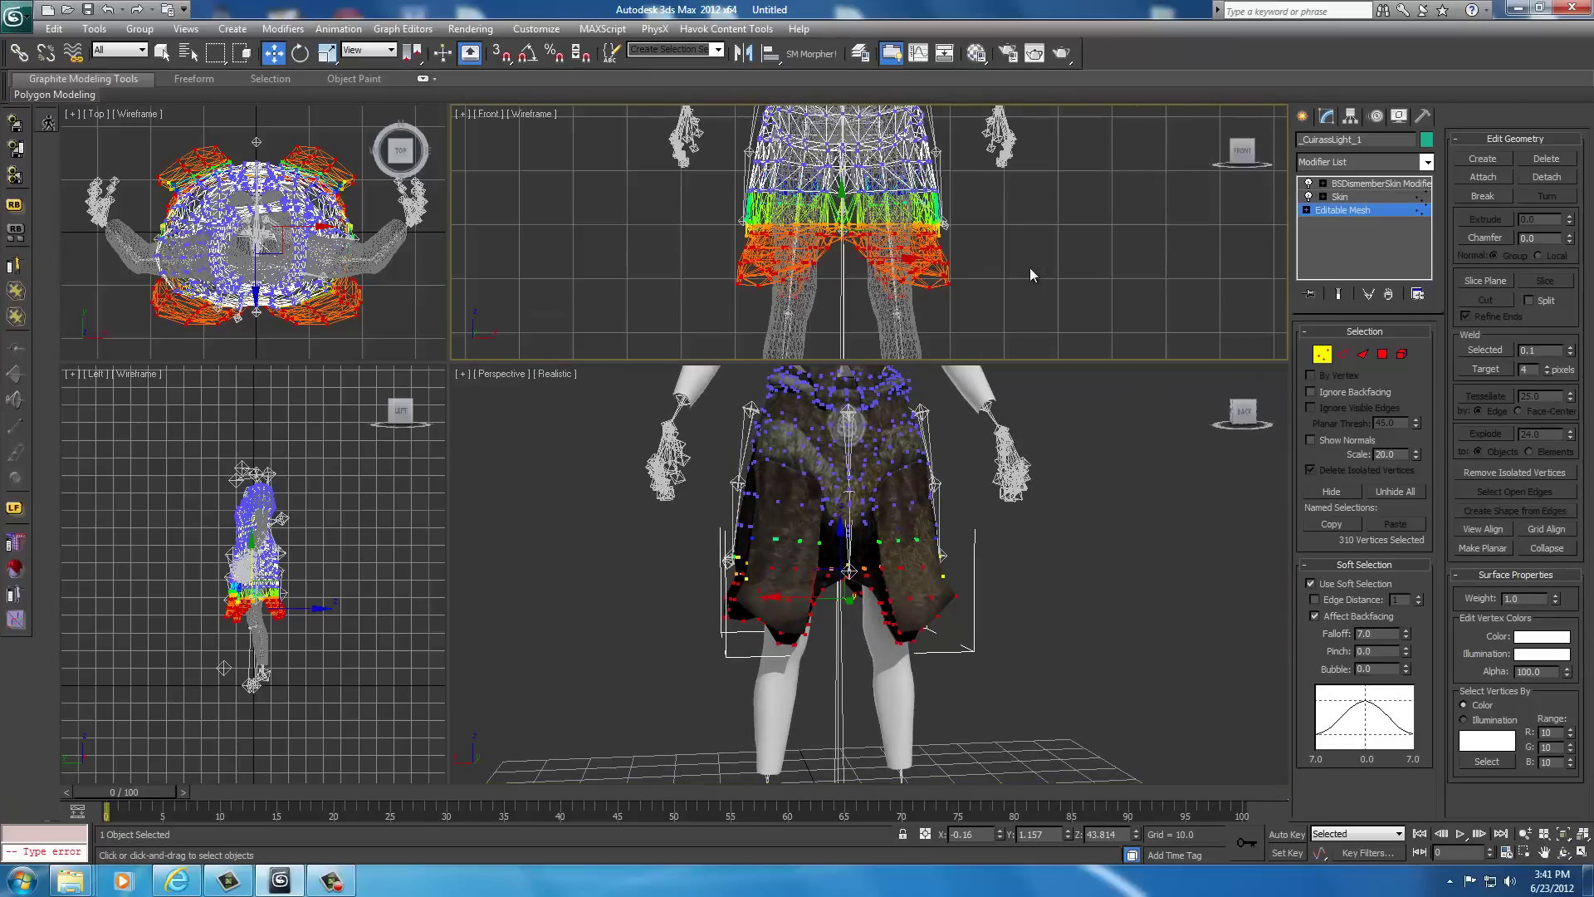
left_click(717, 182)
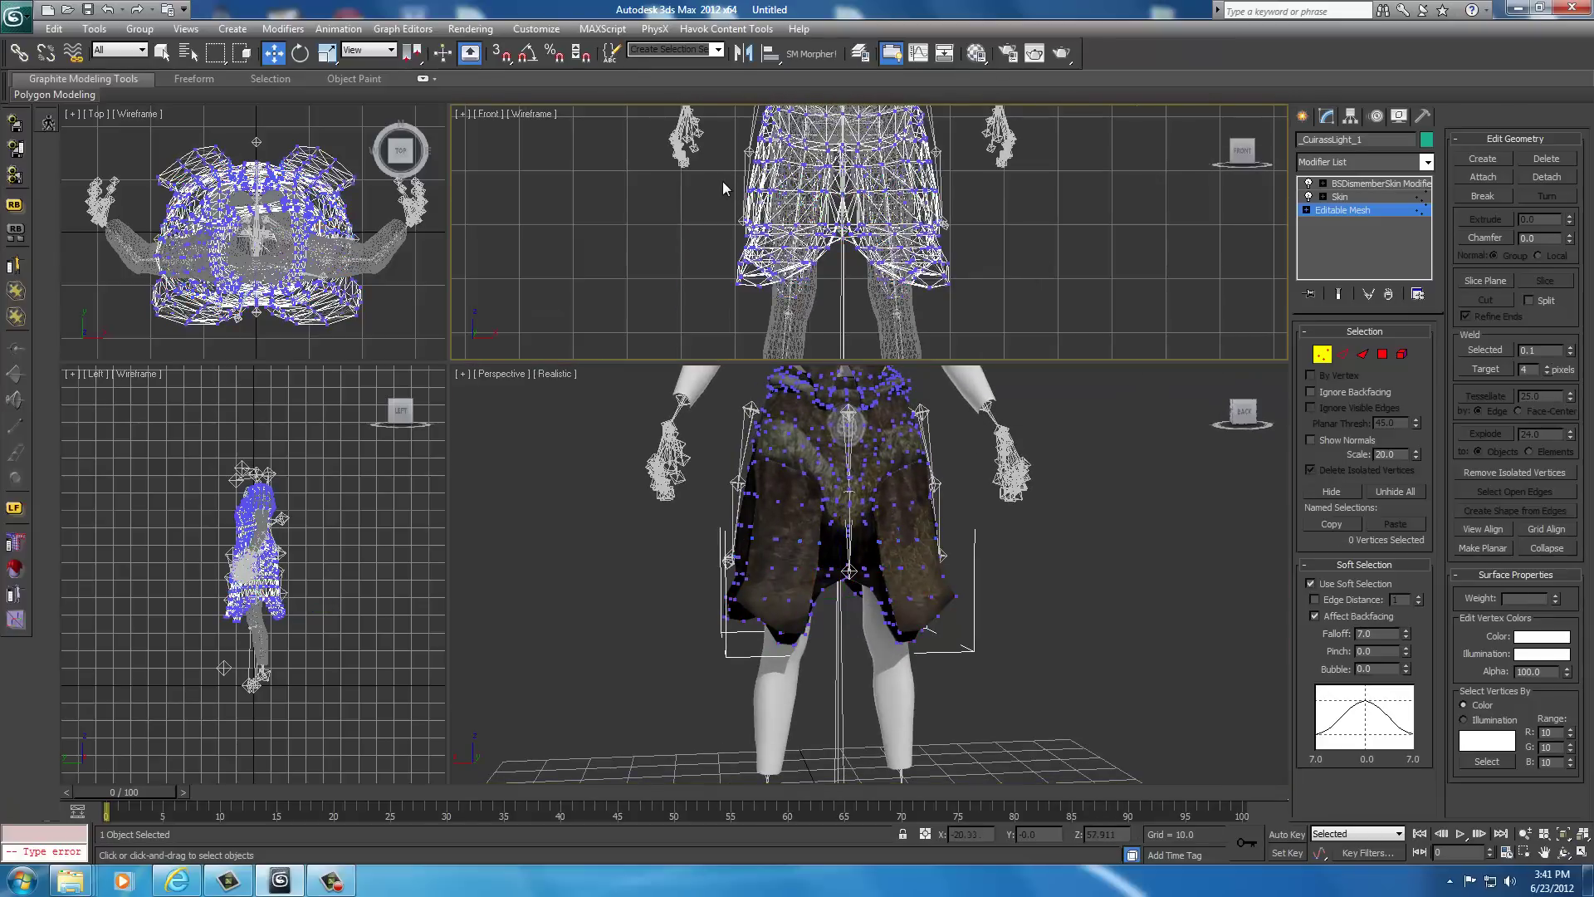
mouse_move(720, 181)
left_mouse_down()
mouse_move(760, 212)
mouse_move(728, 190)
left_mouse_up()
left_click_drag(854, 300, 961, 302)
right_click(840, 207)
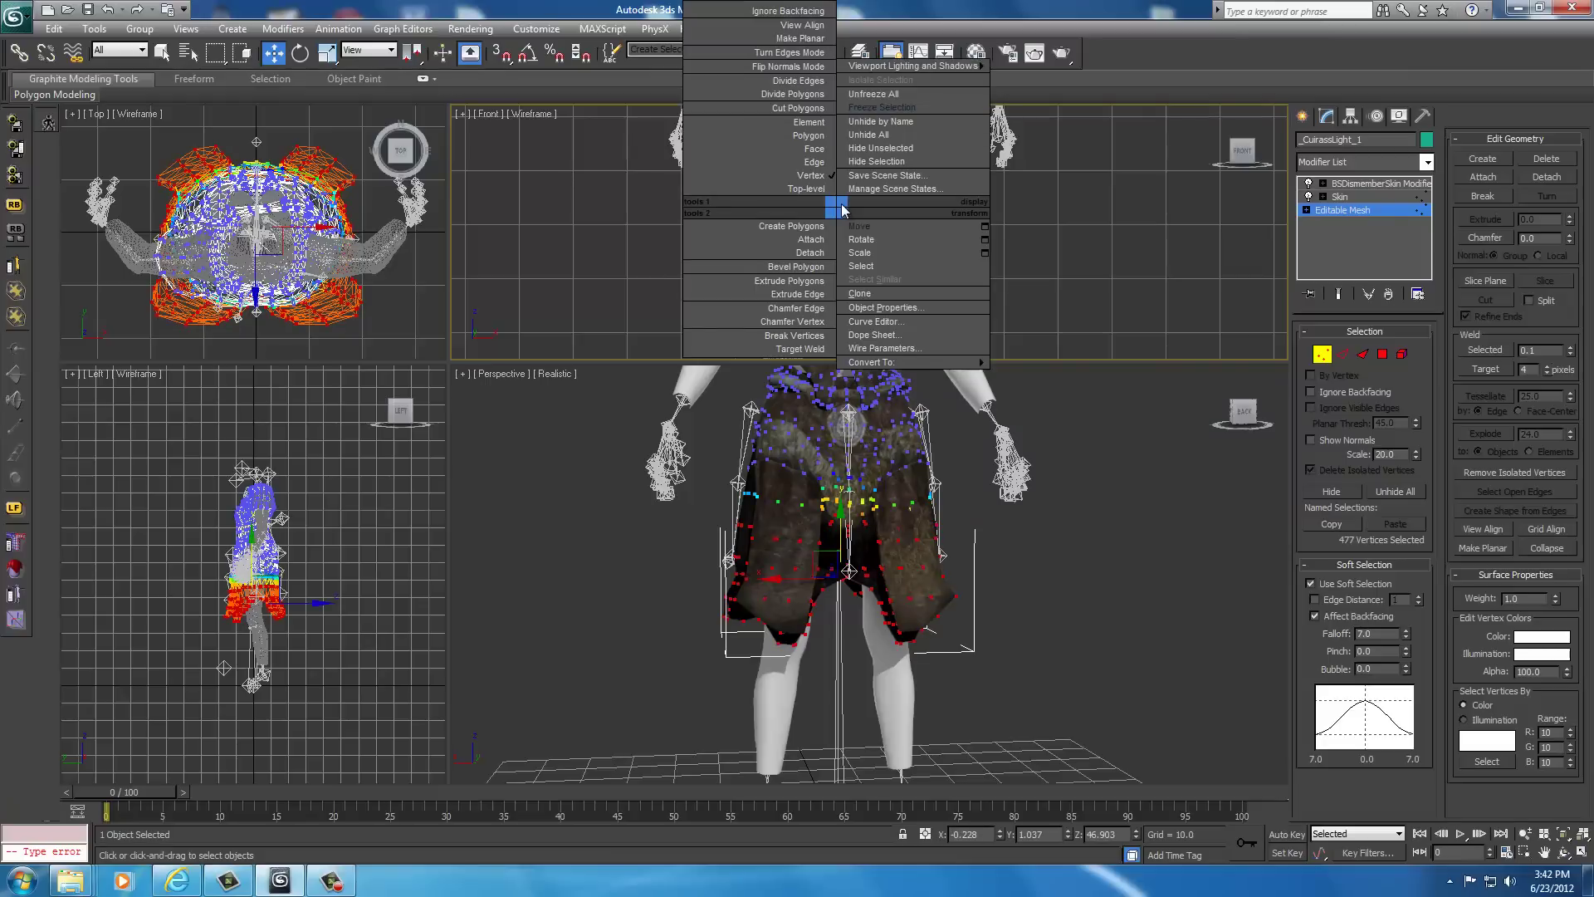
left_click(860, 253)
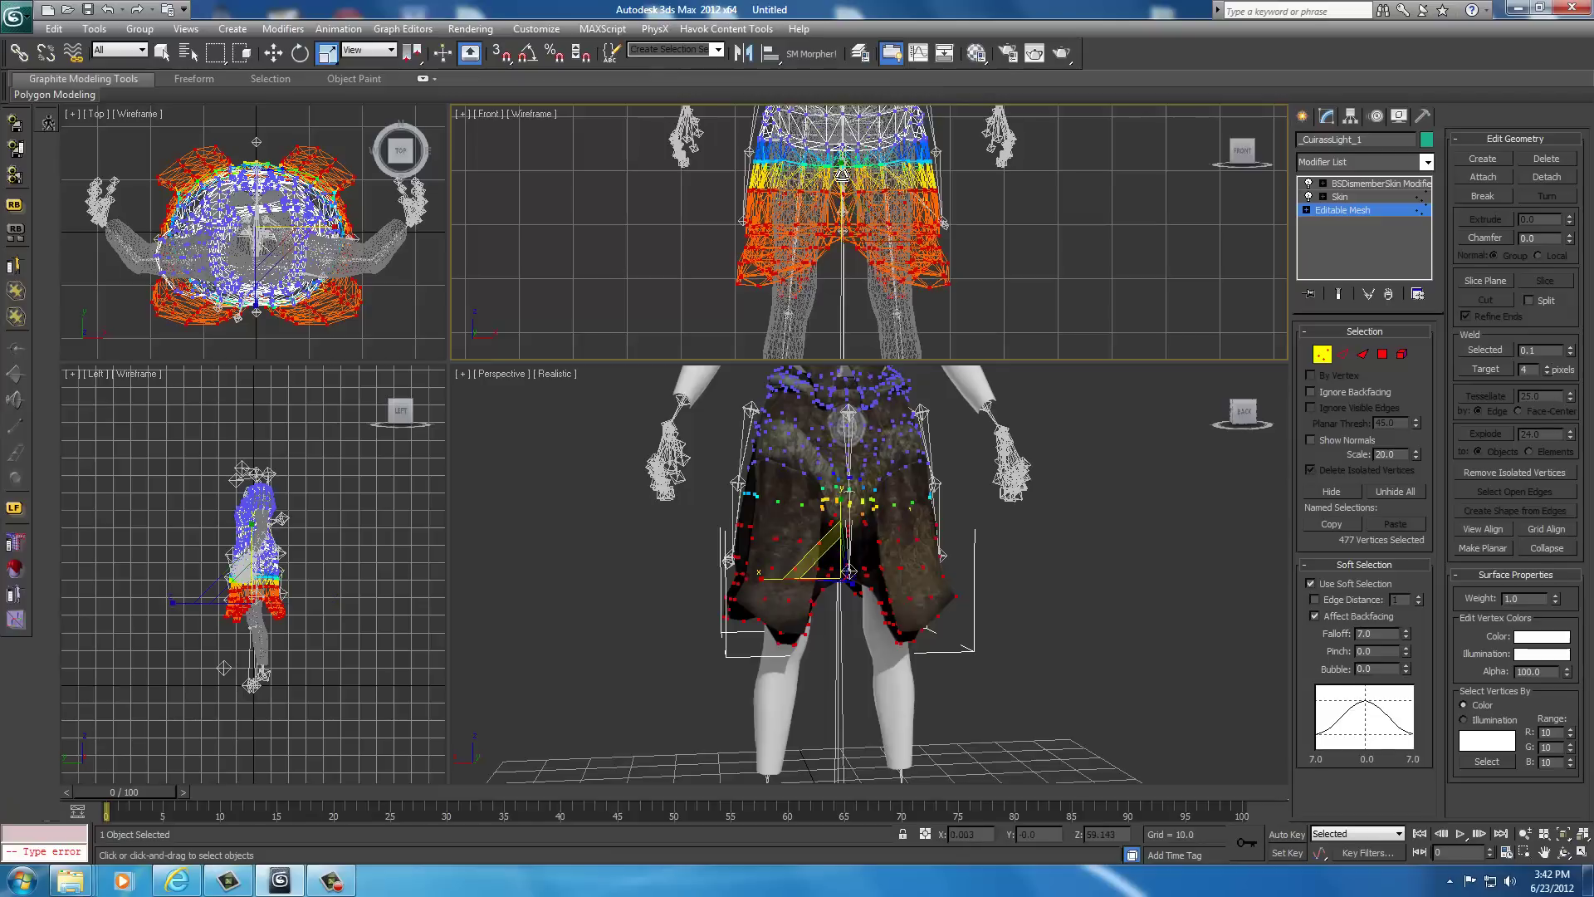
left_click_drag(842, 175, 840, 225)
right_click(840, 227)
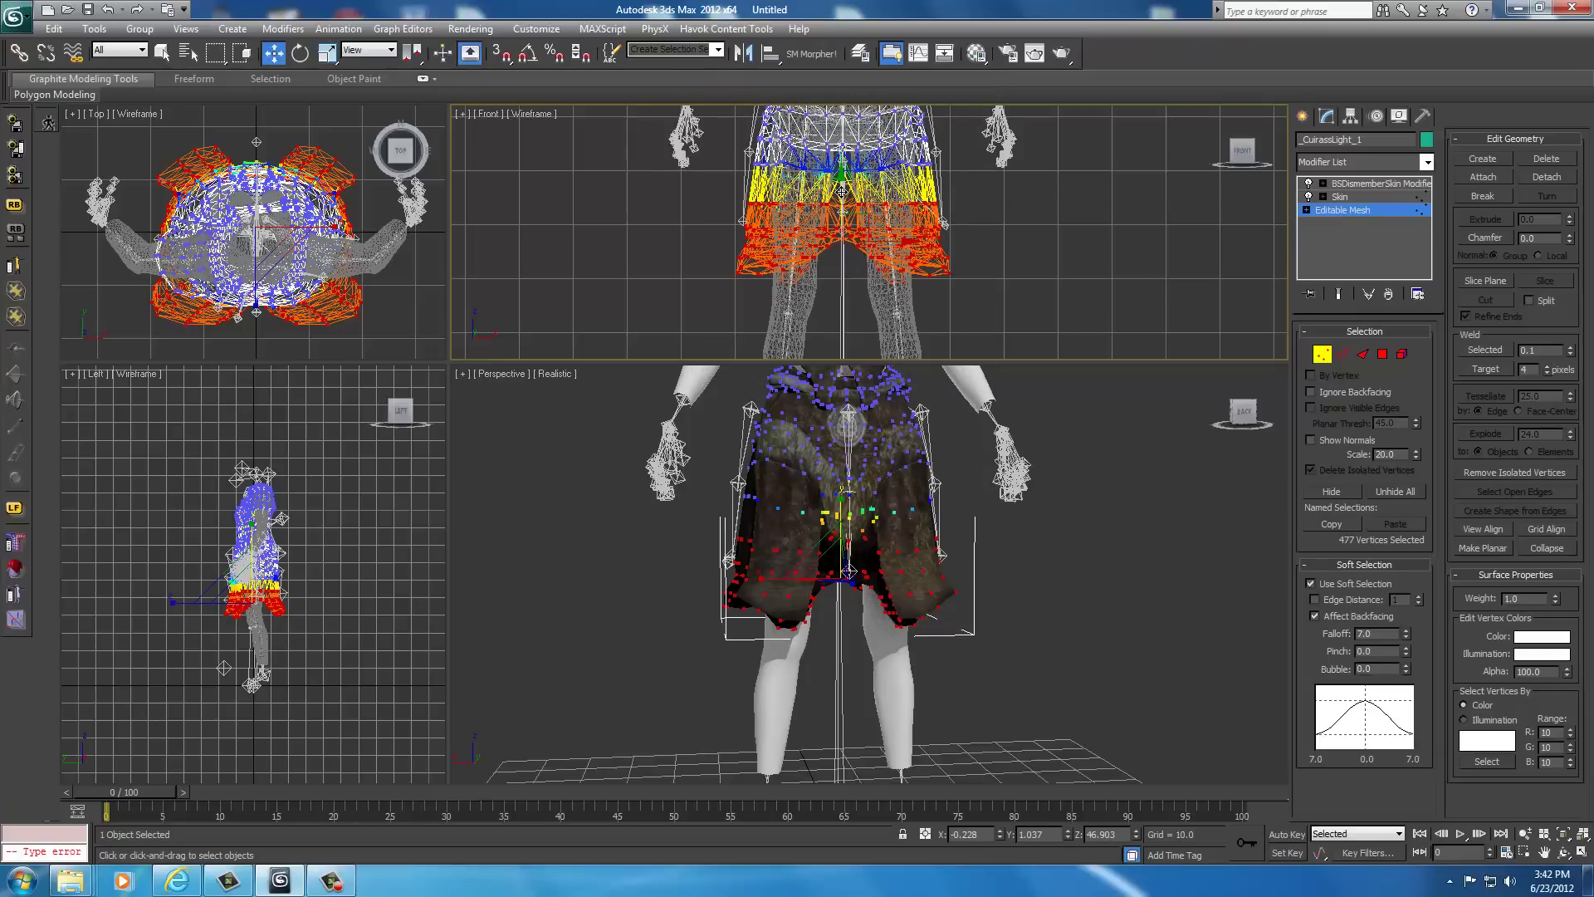
Raise the selected lower-skirt vertices to about Z 50.3 and check the shortened skirt from several sides
left_click_drag(842, 191, 840, 177)
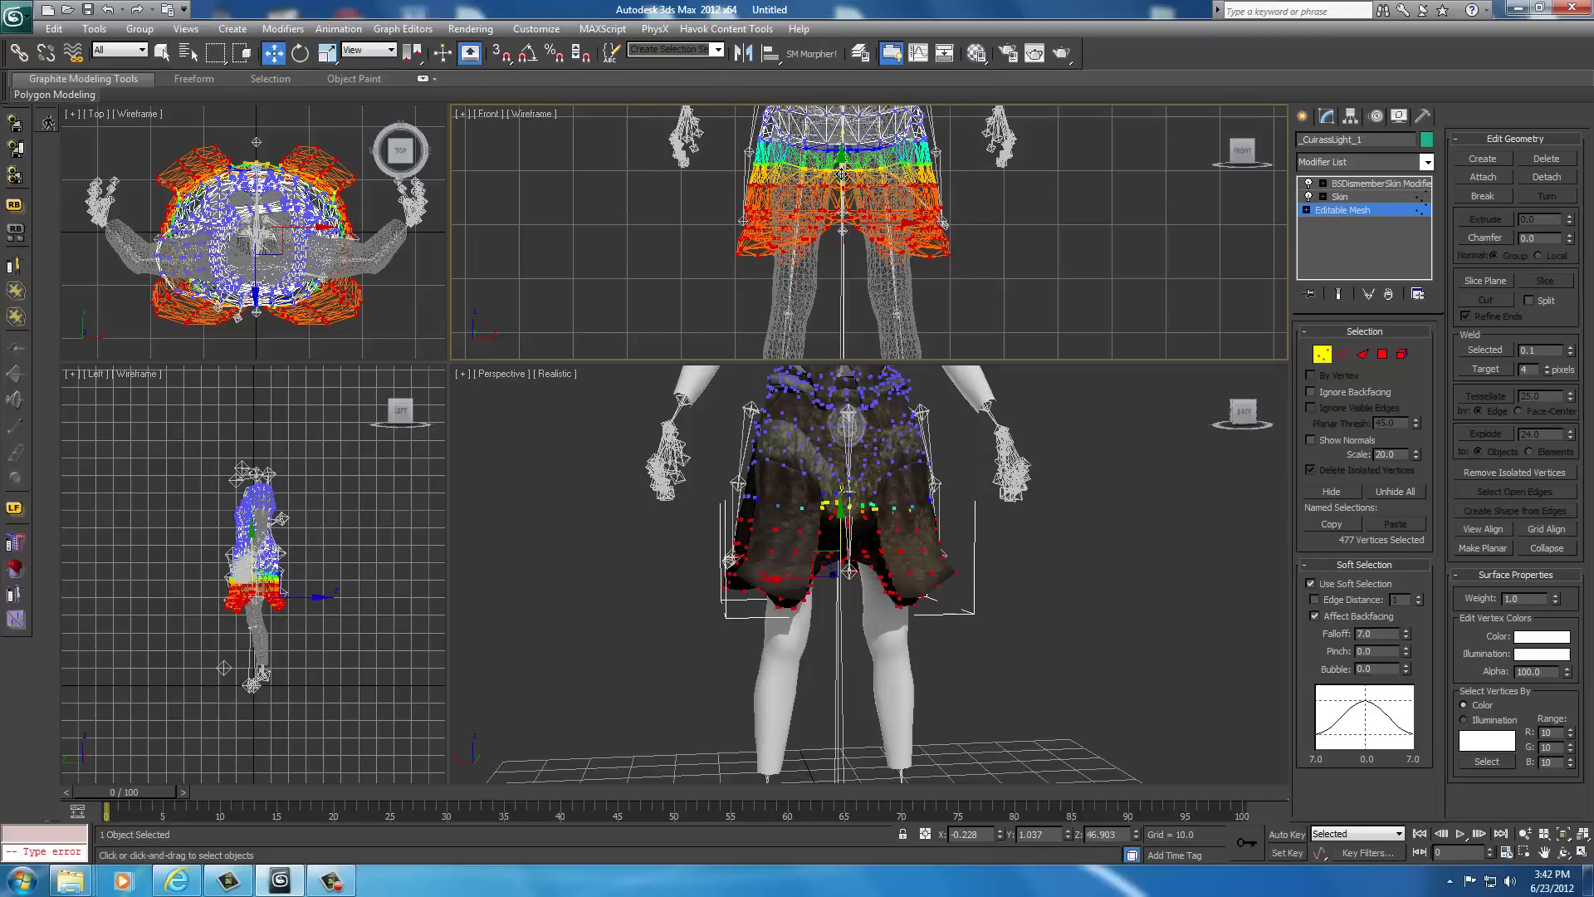
scroll(836, 493, "up", 3)
scroll(836, 493, "up", 3)
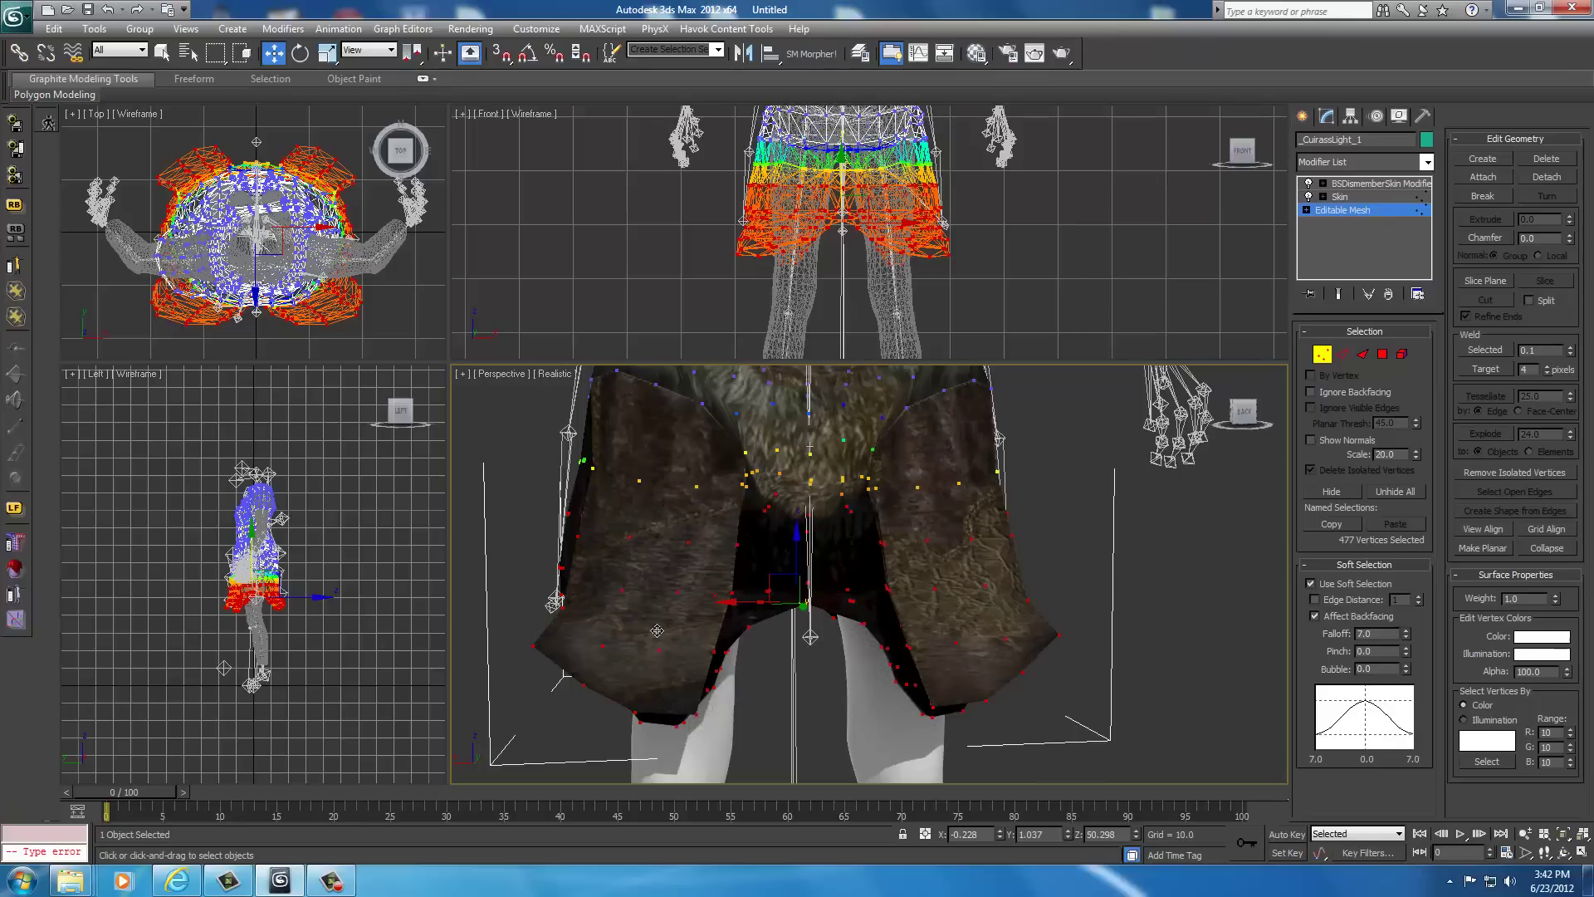
left_click_drag(1242, 415, 1031, 416)
scroll(1094, 464, "down", 4)
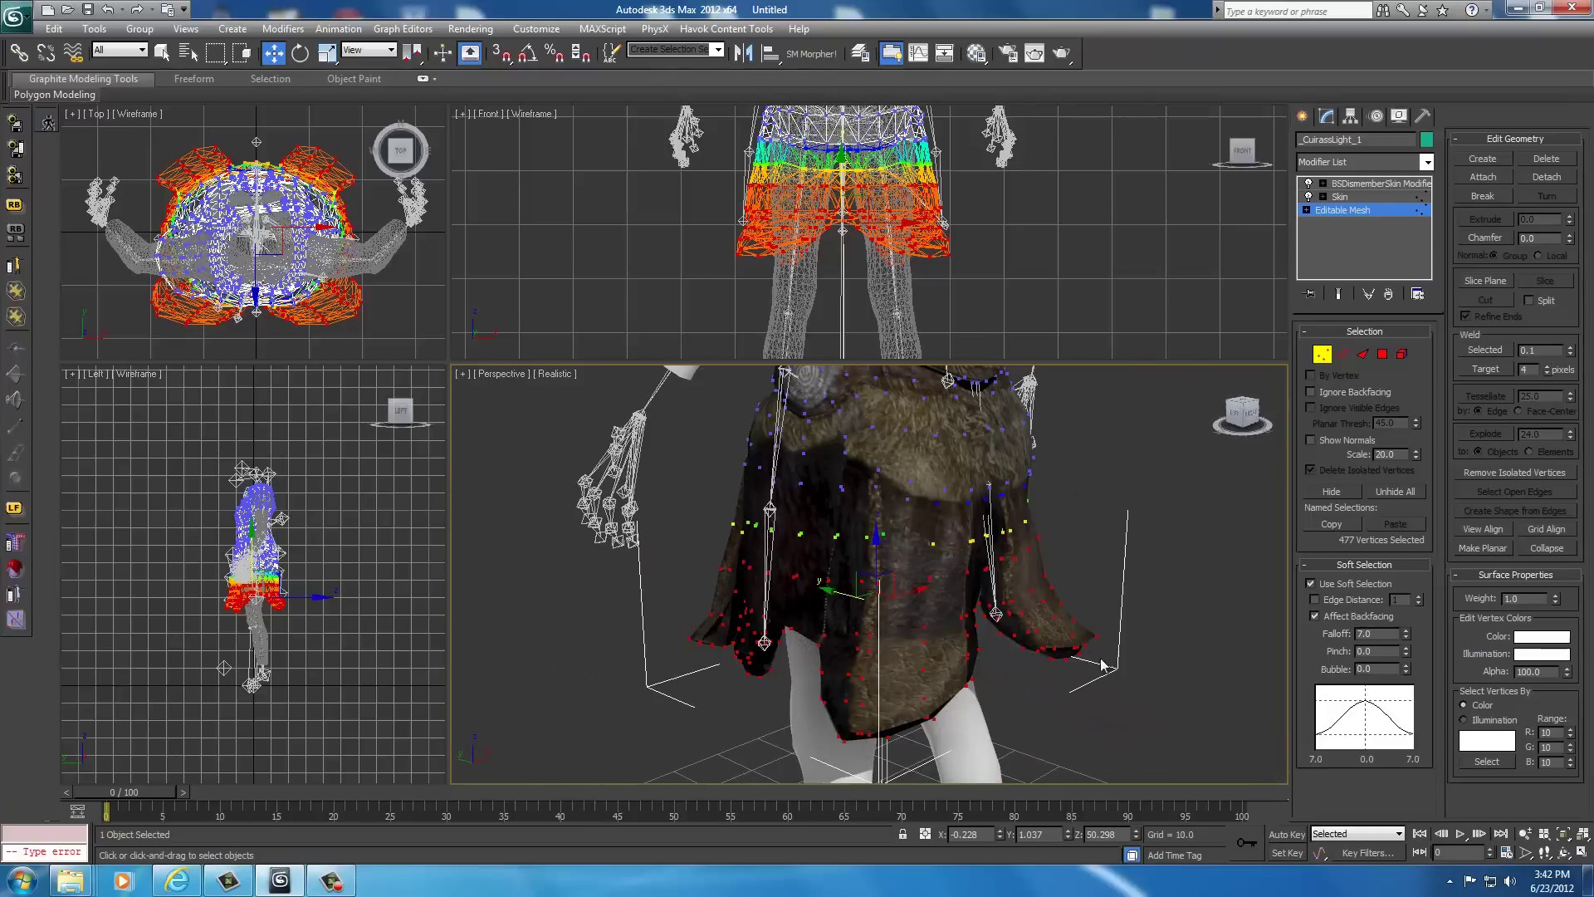
left_click_drag(1249, 417, 629, 407)
mouse_move(629, 406)
middle_mouse_down("alt")
mouse_move(1276, 413)
mouse_move(511, 406)
mouse_move(619, 412)
middle_mouse_up("alt")
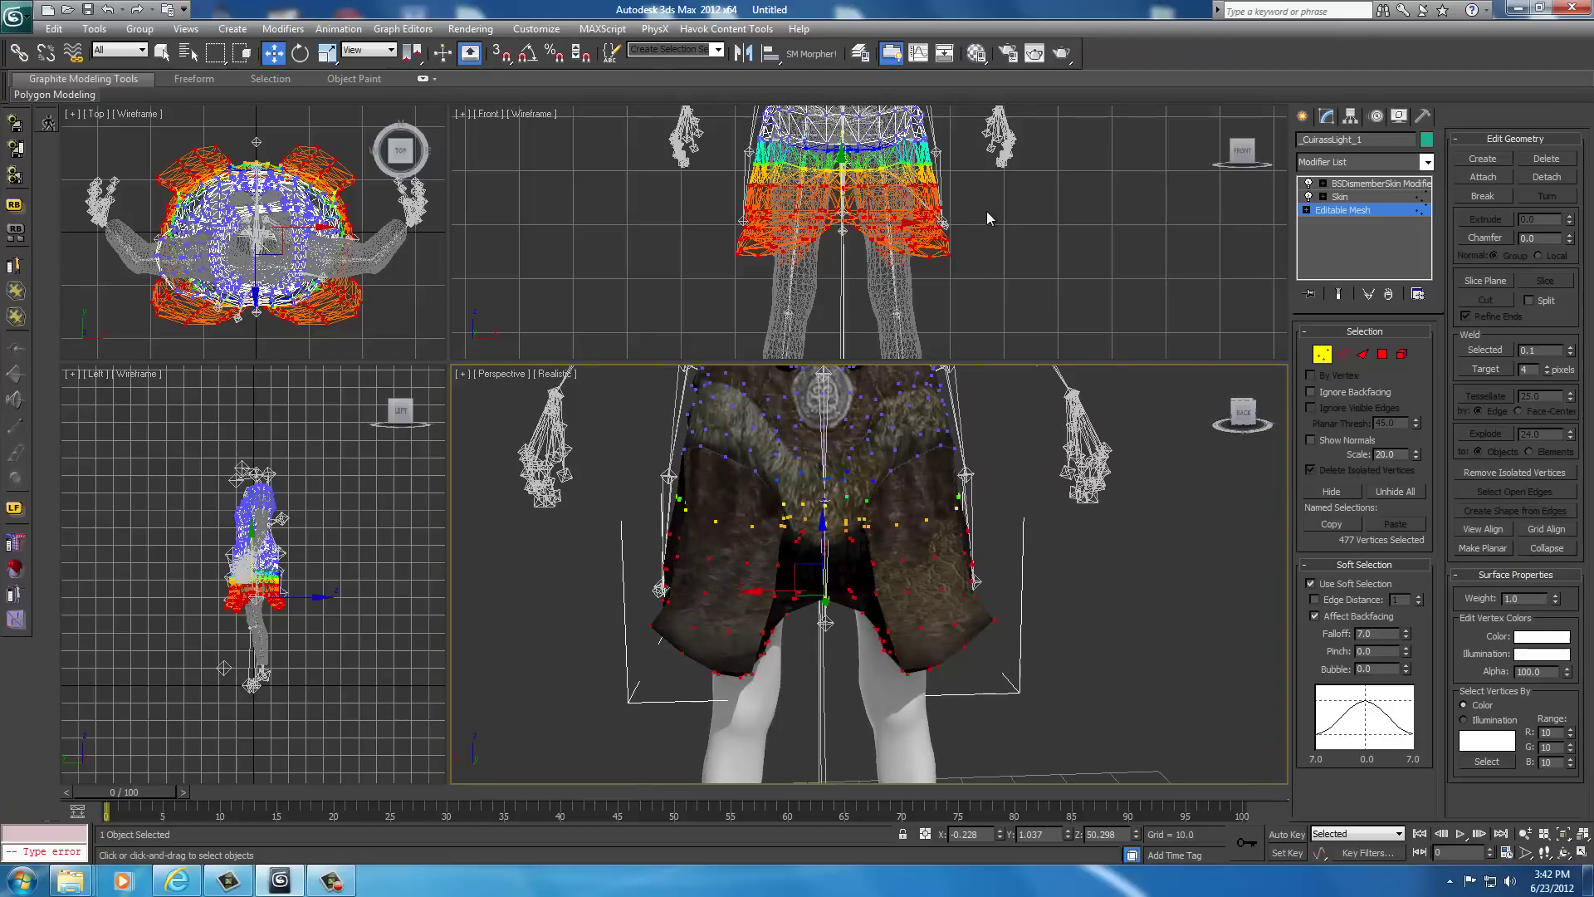
Clear the vertex selection and examine the shortened skirt against the legs from below and from the front
middle_click_drag(986, 211, 983, 295)
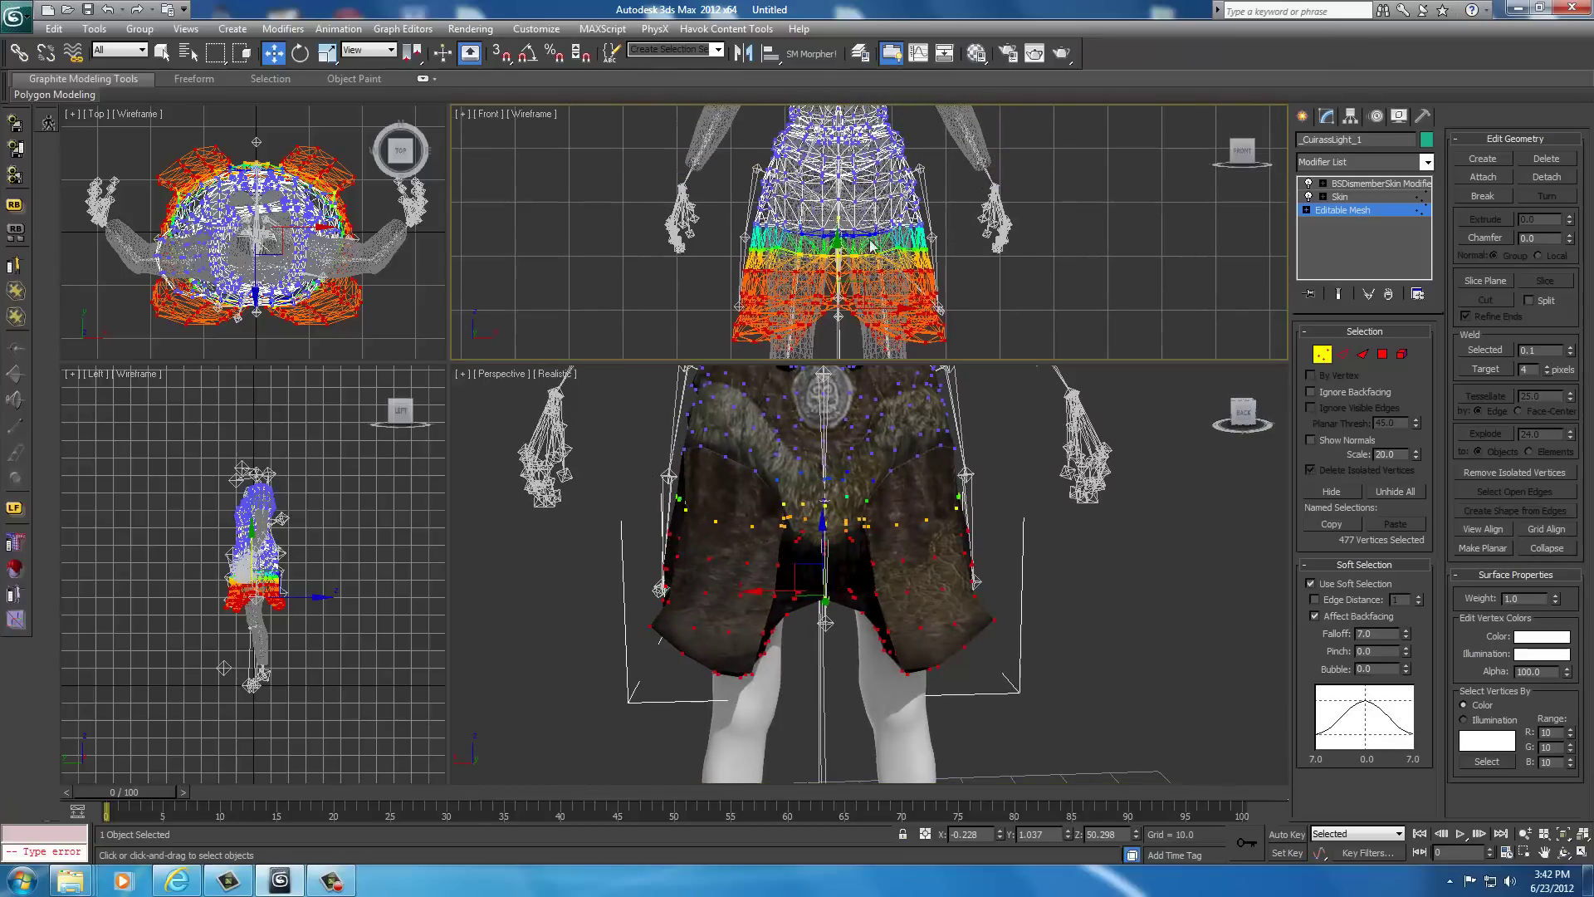
left_click(1210, 415)
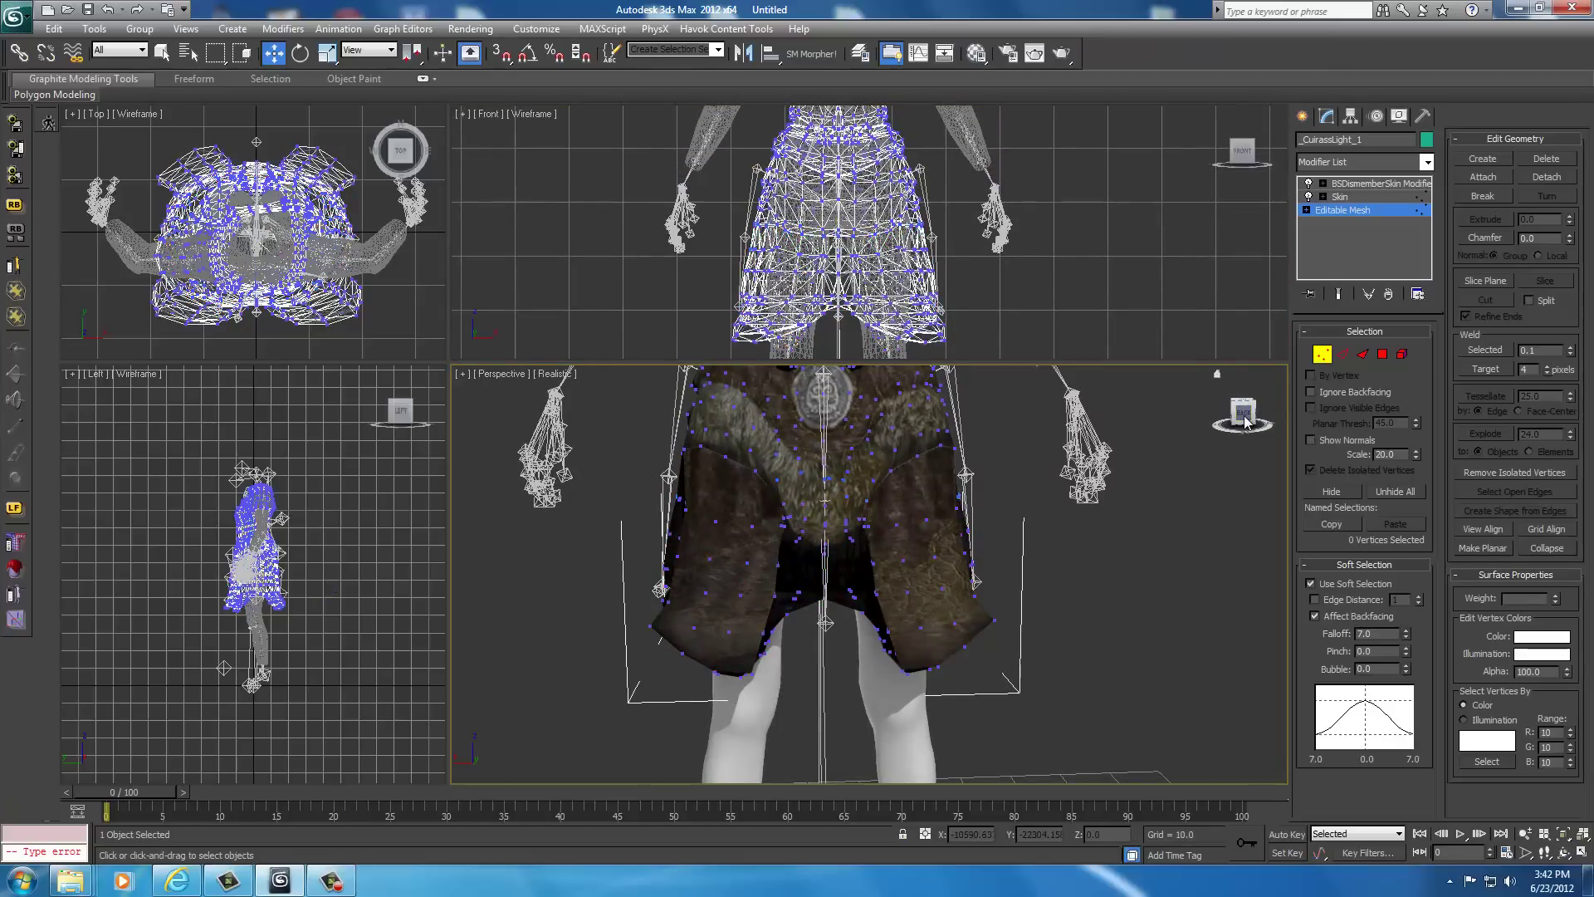
left_click_drag(1244, 414, 1245, 369)
middle_click_drag(1245, 369, 1244, 758, "alt")
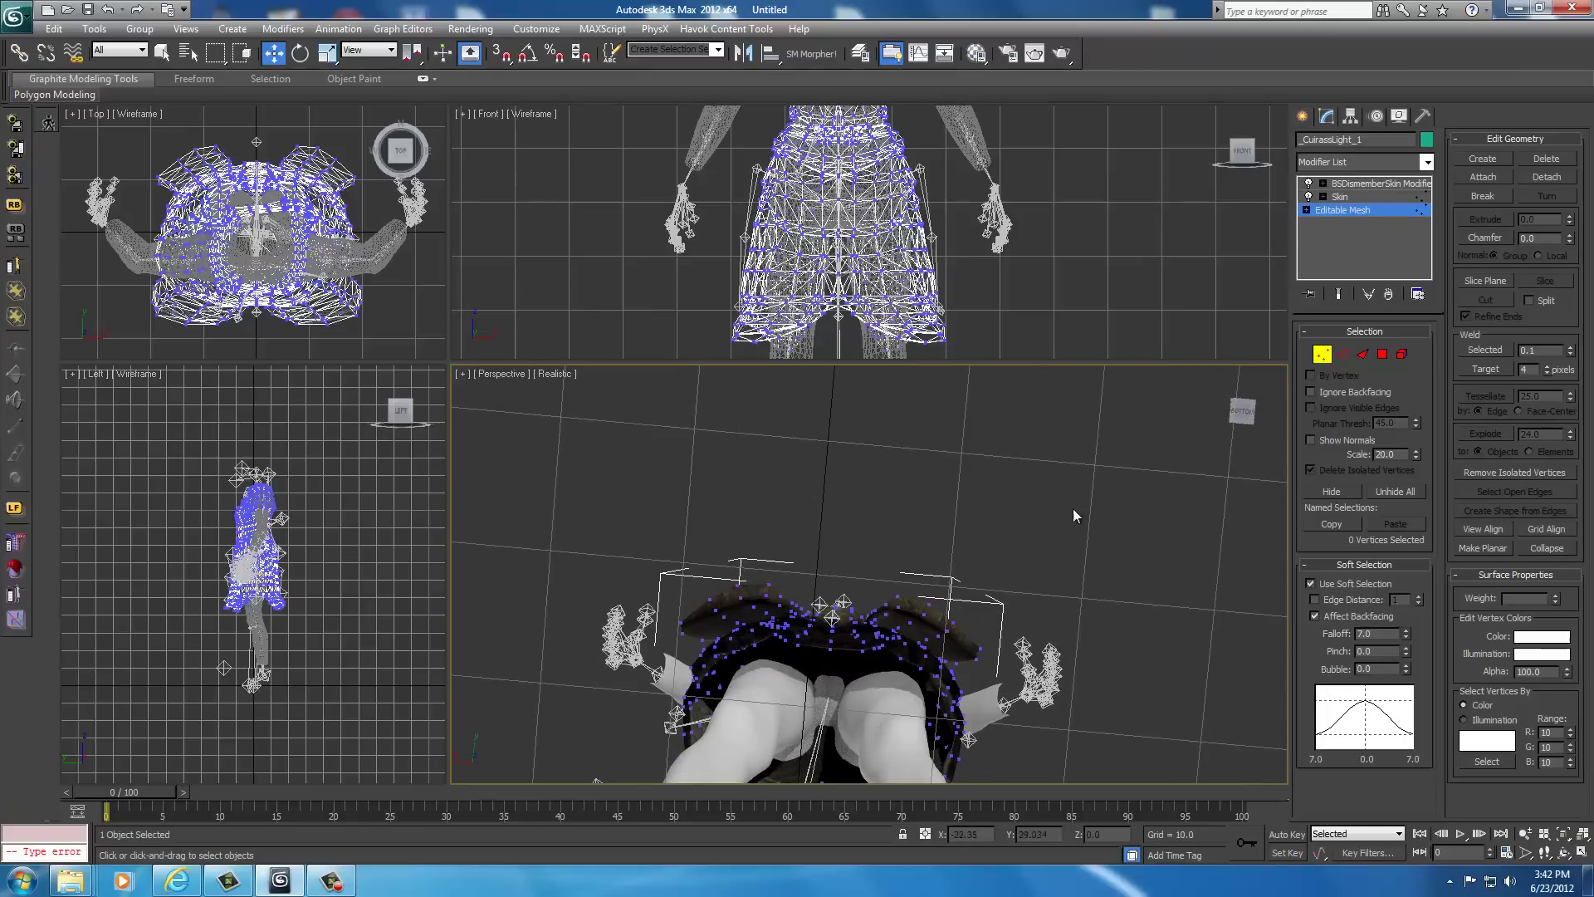
middle_click_drag(931, 580, 938, 390, "alt")
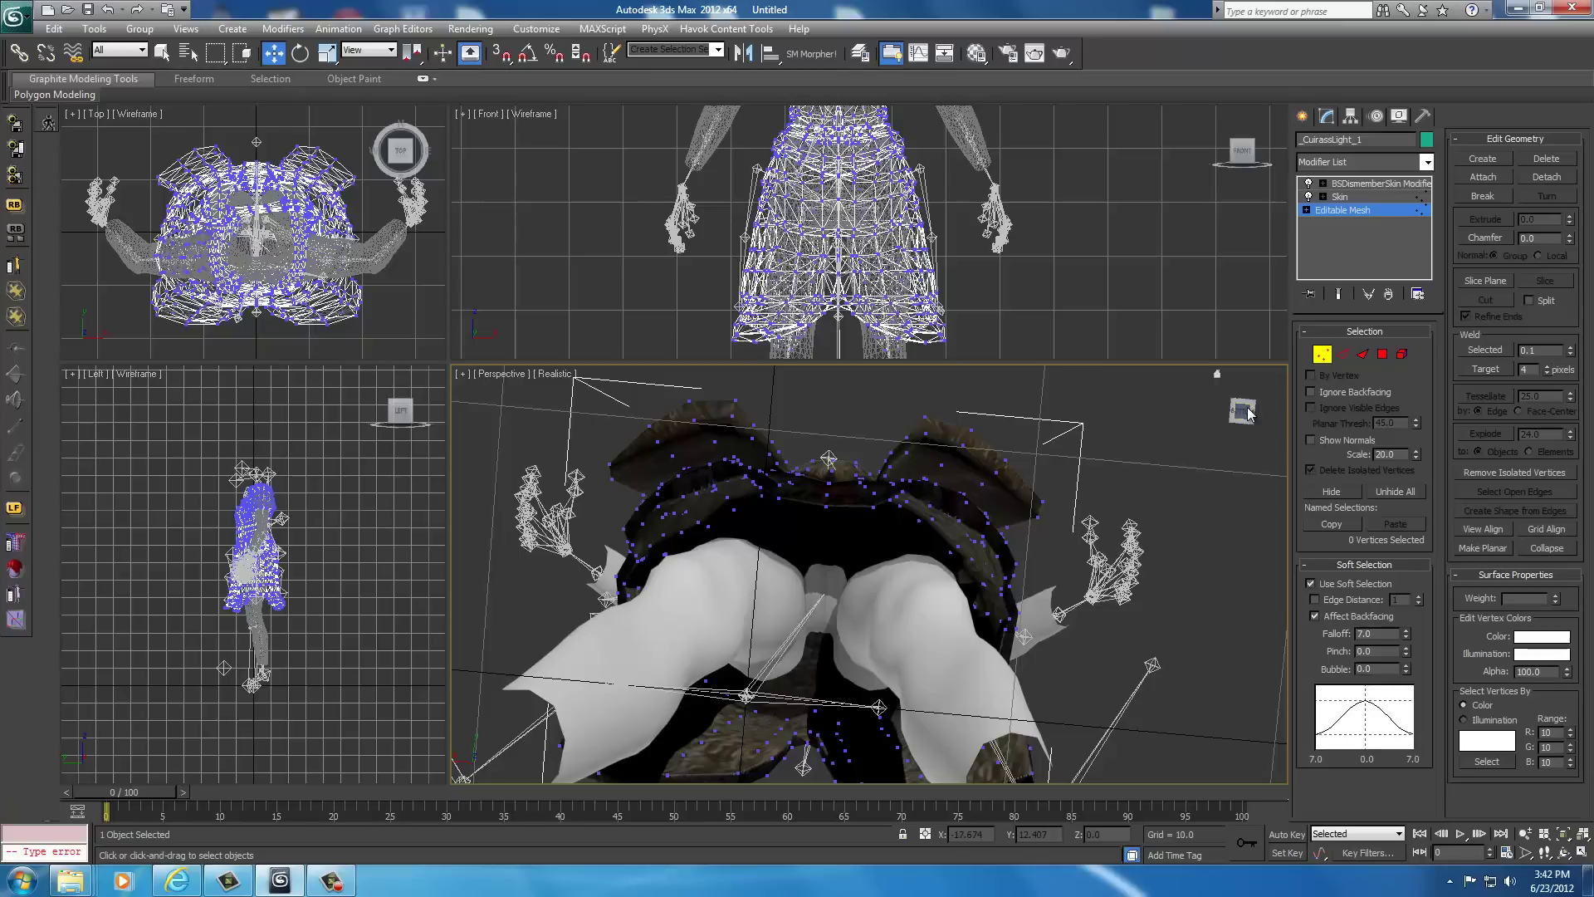
left_click_drag(1248, 413, 1242, 498)
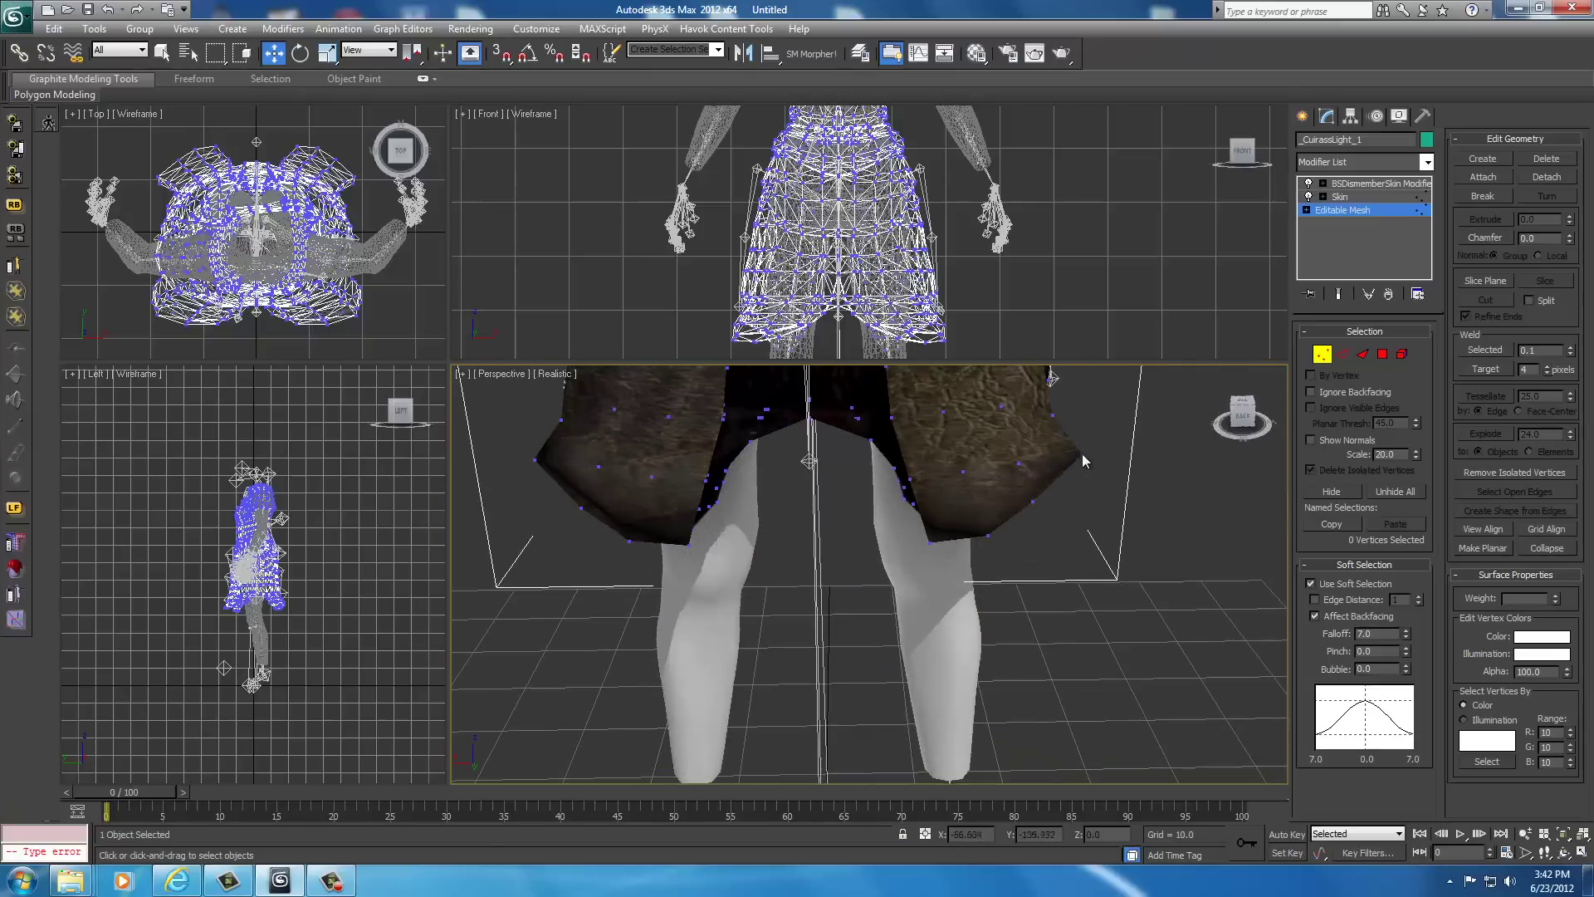
scroll(1083, 453, "down", 3)
middle_click_drag(1058, 489, 1046, 618)
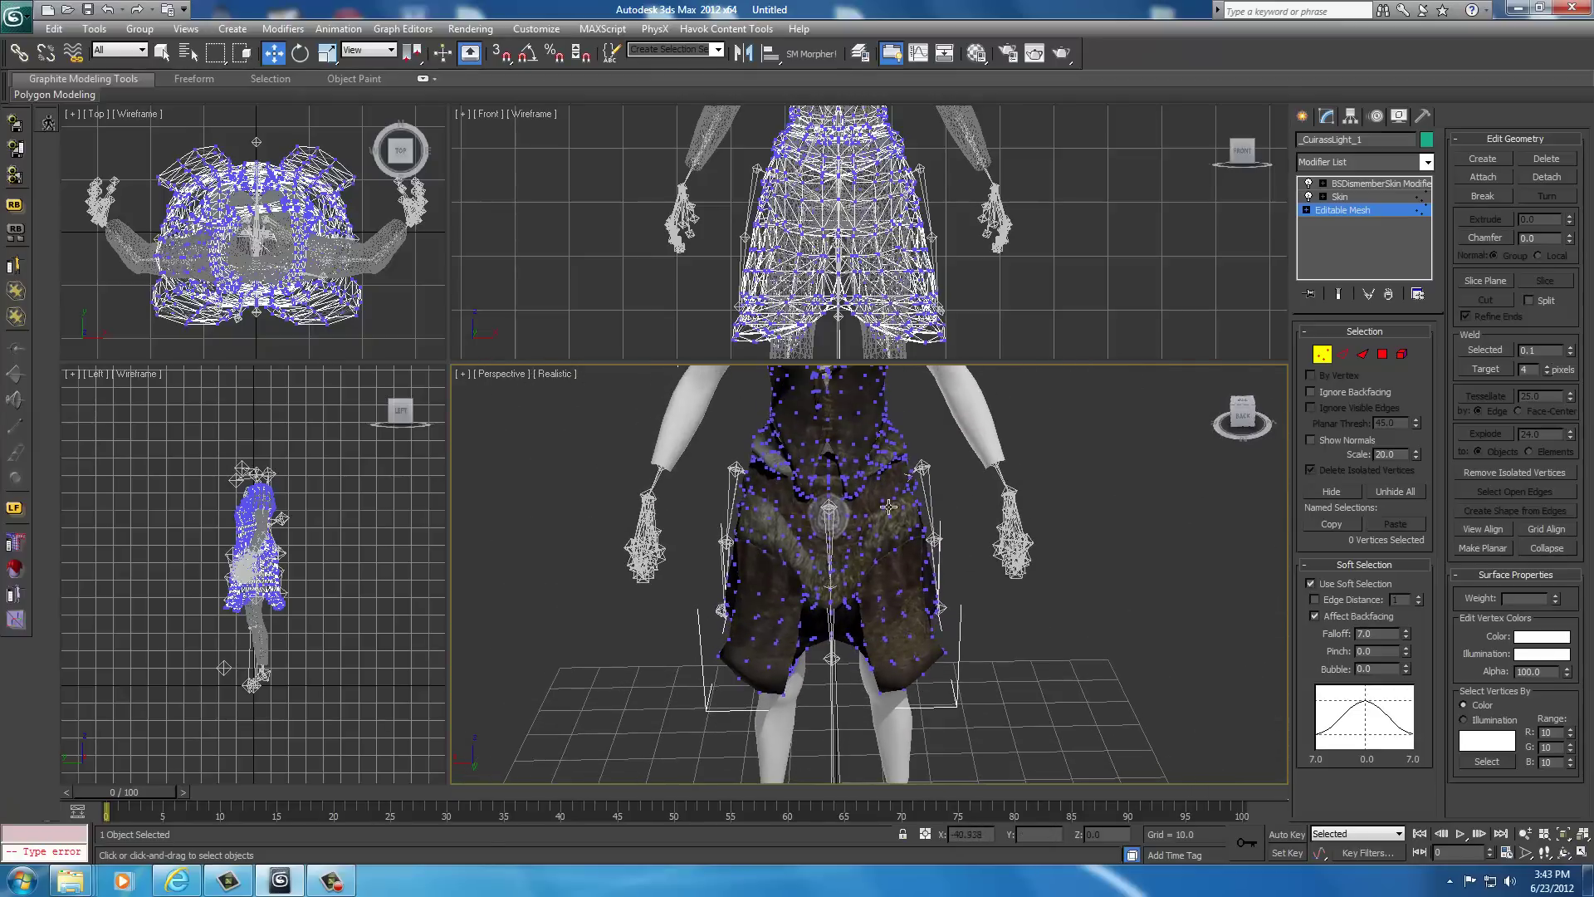
Hide all objects except the armor, leaving the body and skeleton out of the underside view
right_click(1080, 514)
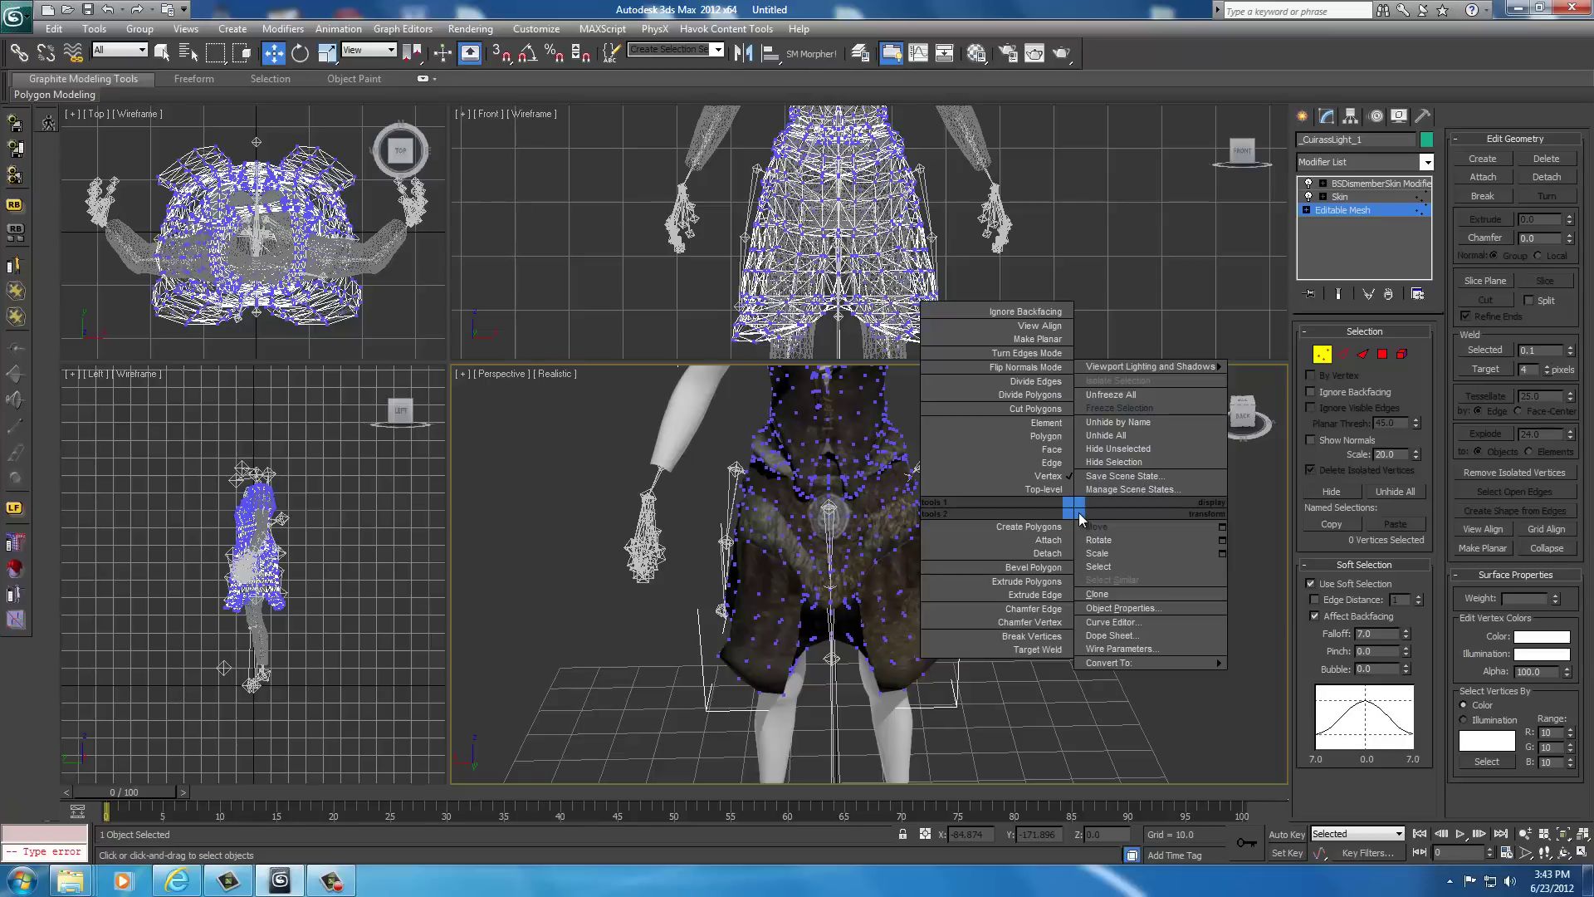
left_click(1117, 451)
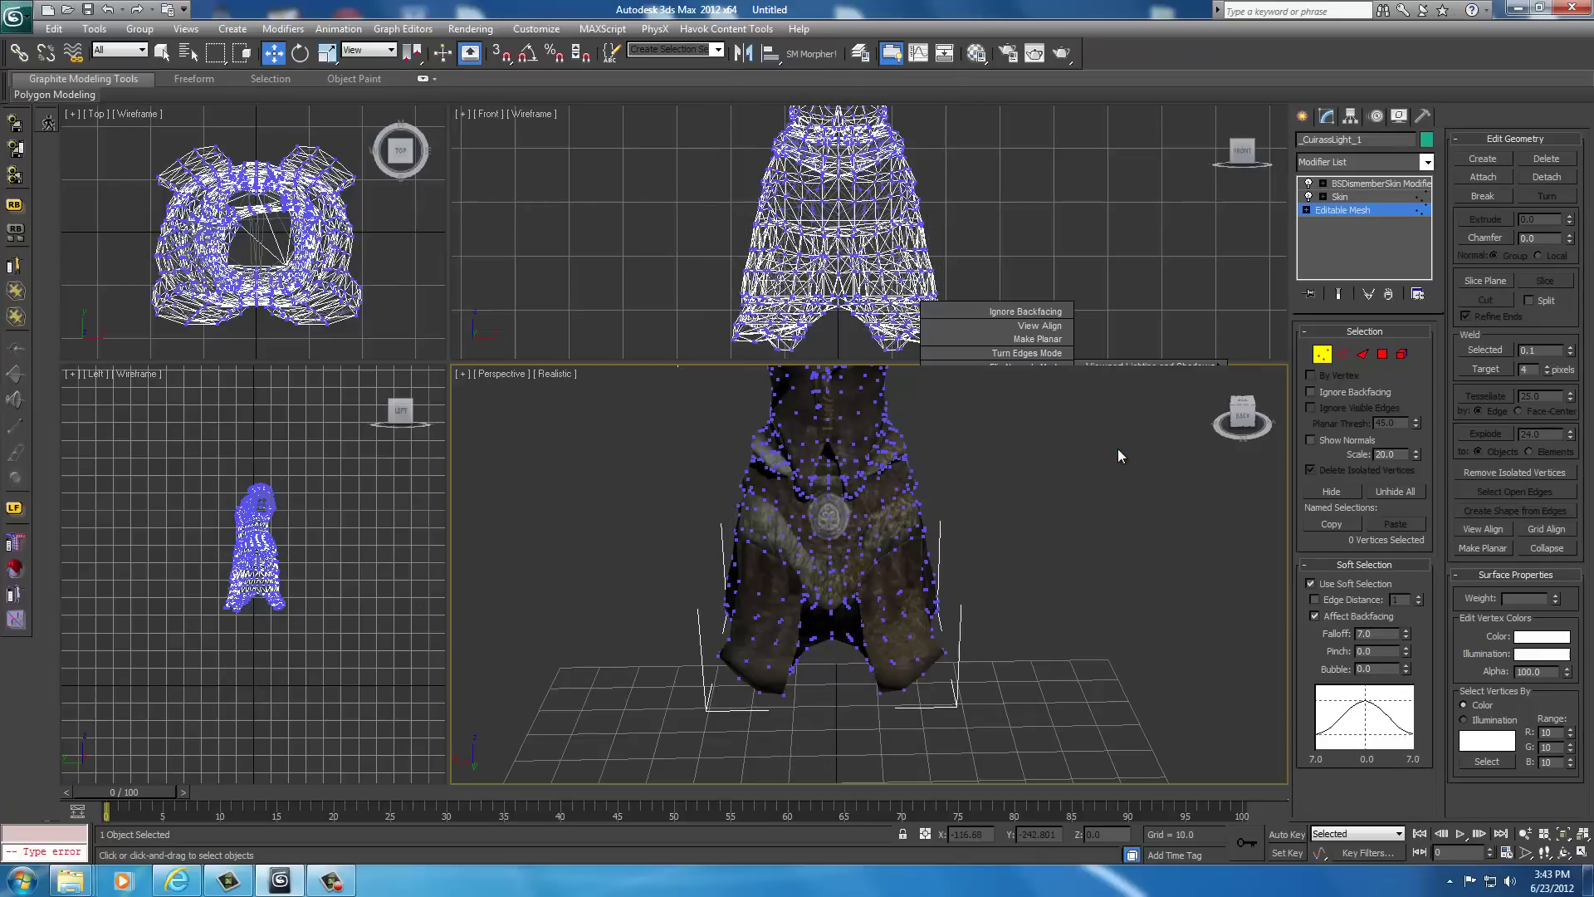
left_click_drag(1240, 424, 1238, 734)
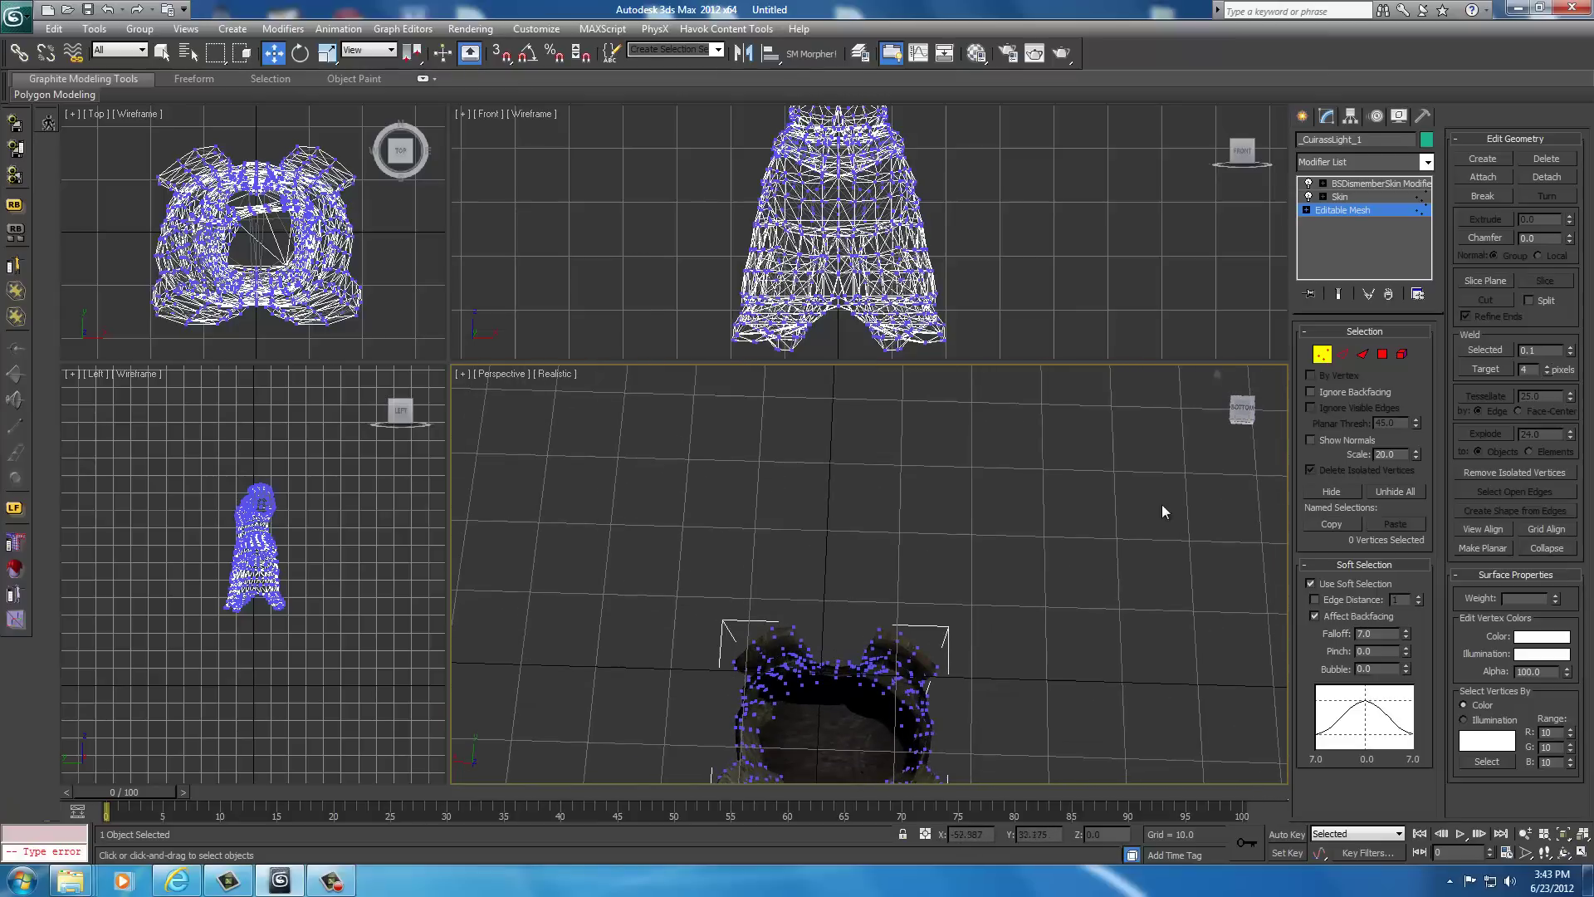
scroll(1014, 651, "up", 5)
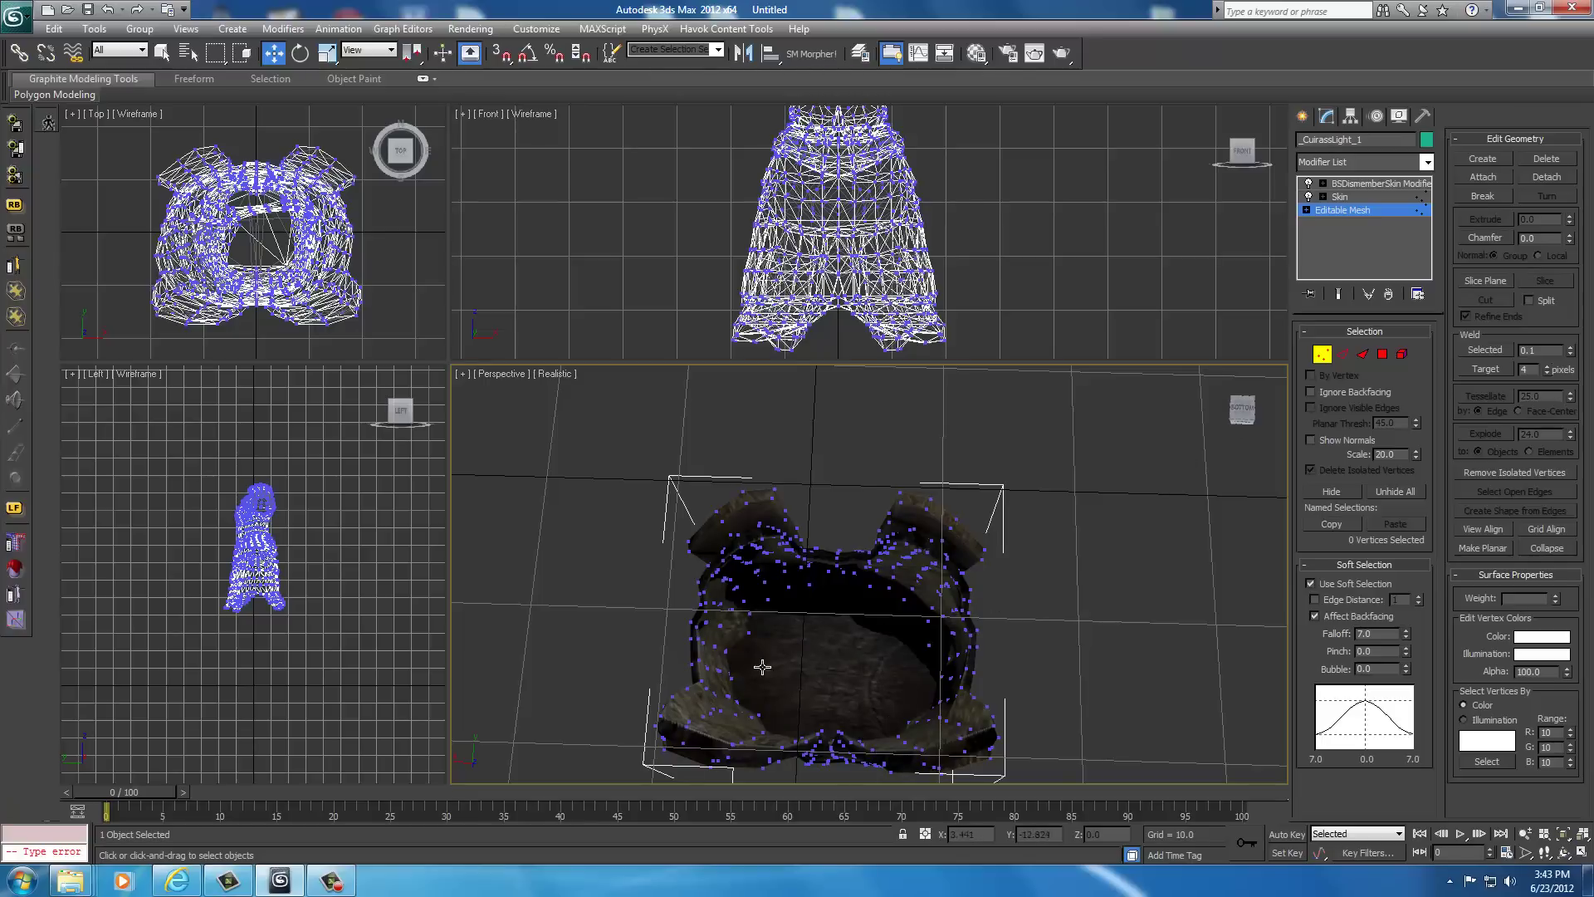
Examine the armor's interior through the neck opening and from underneath the skirt
left_click_drag(1242, 415, 1245, 527)
middle_click_drag(1245, 527, 1009, 736)
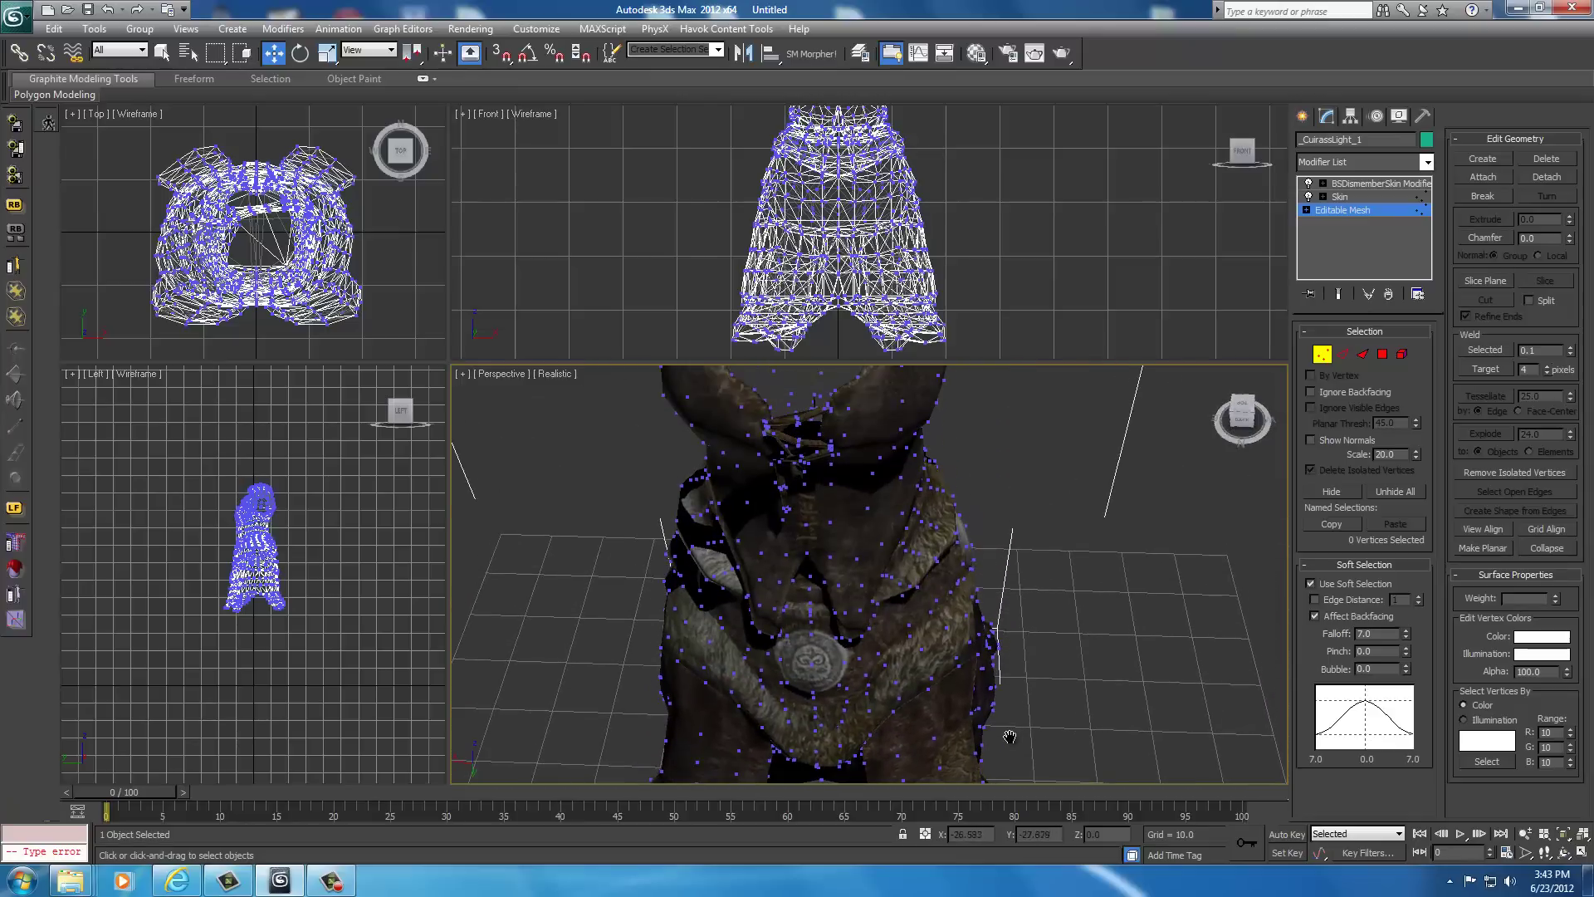
middle_click_drag(1031, 524, 1031, 635)
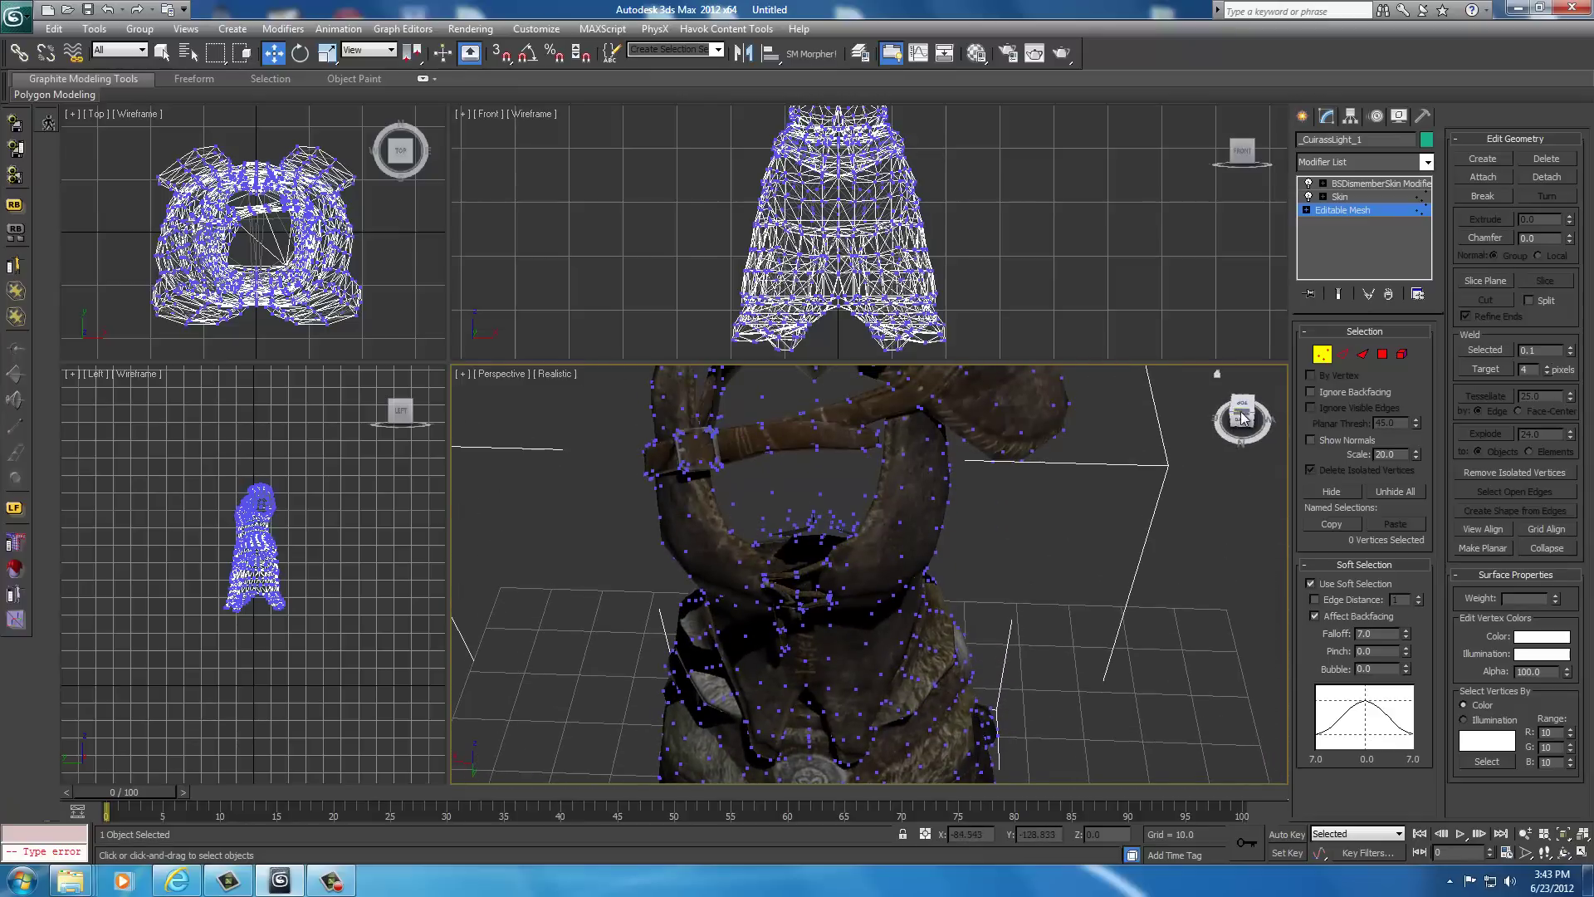
left_click_drag(1239, 414, 621, 425)
middle_click_drag(1129, 476, 980, 701)
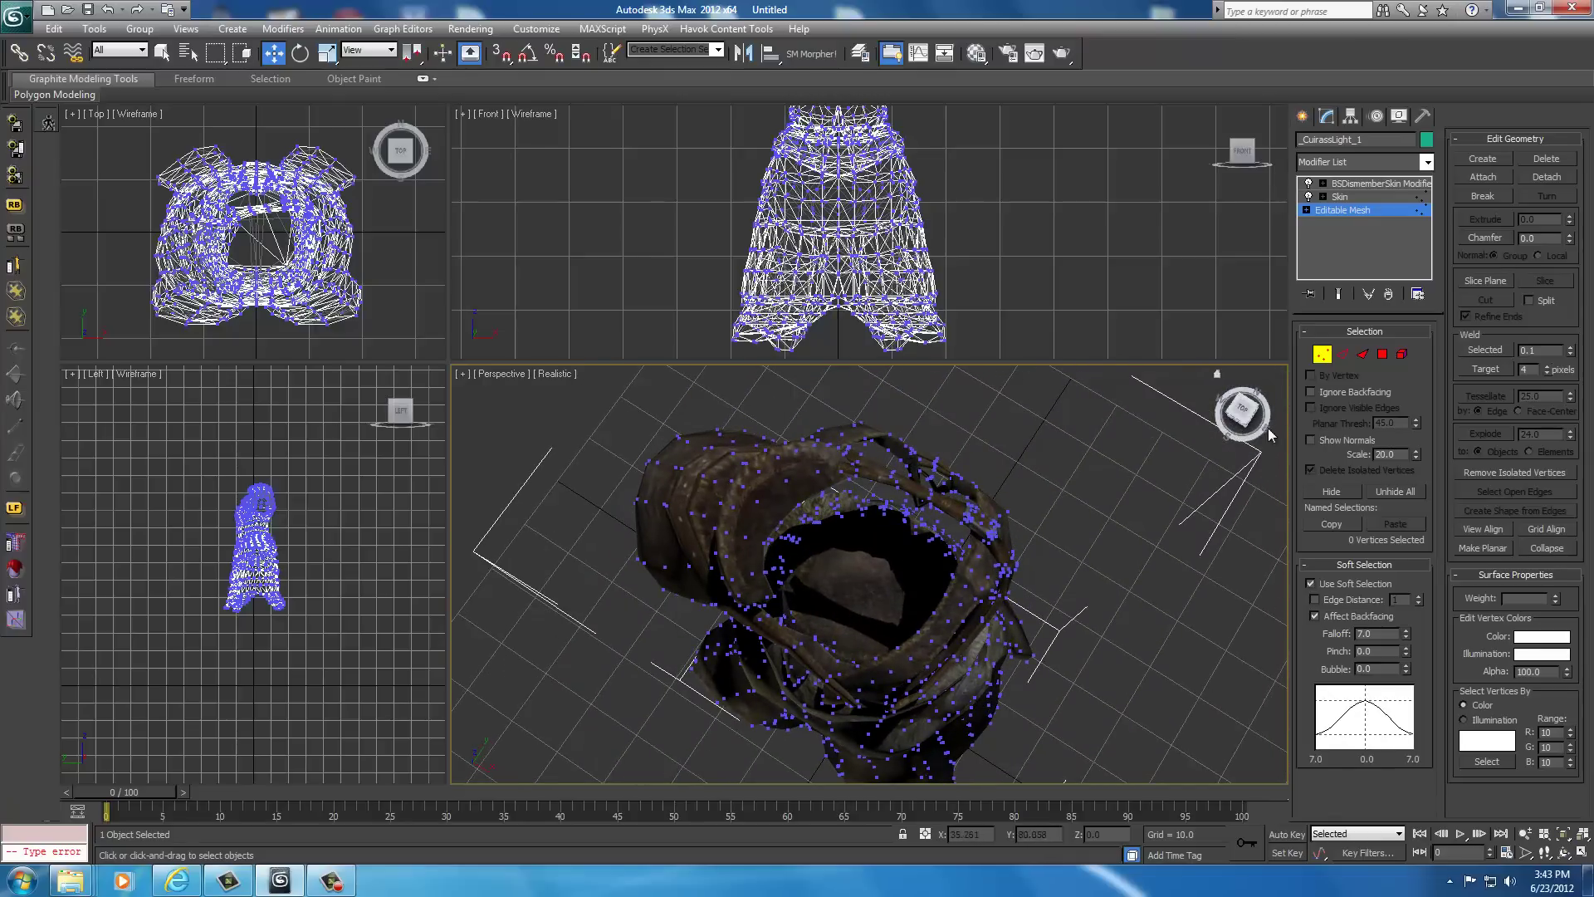
left_click_drag(1246, 417, 1029, 490)
middle_click_drag(938, 614, 1049, 416)
left_click_drag(1241, 416, 1235, 714)
middle_click_drag(1151, 493, 1105, 701)
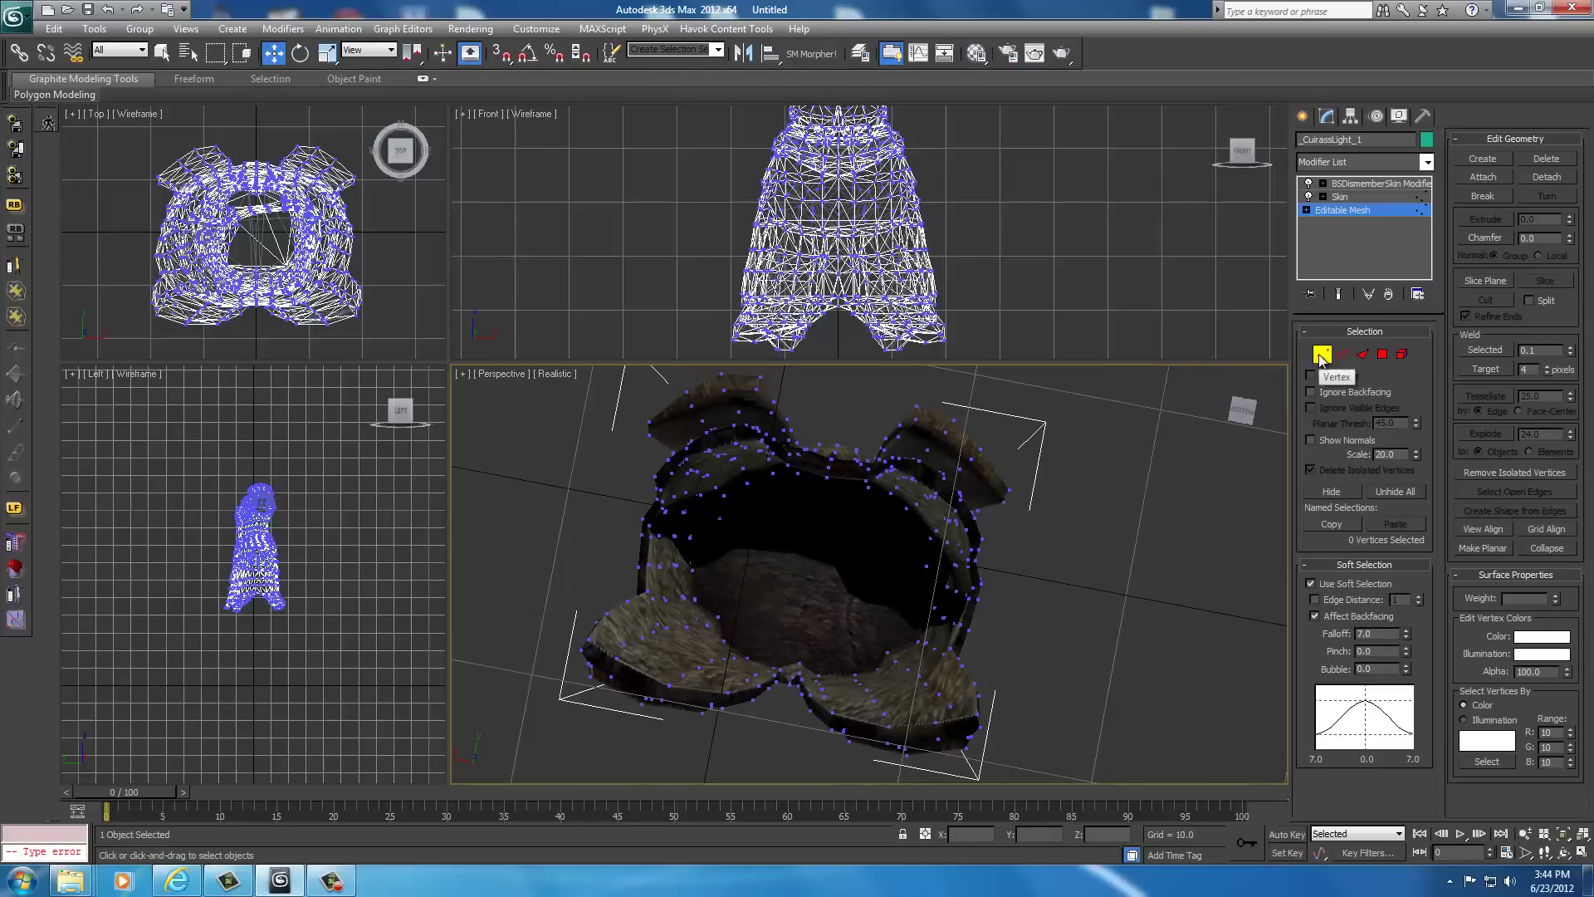
Select the inner body geometry closing off the skirt as an element of the mesh and delete it
left_click(1401, 354)
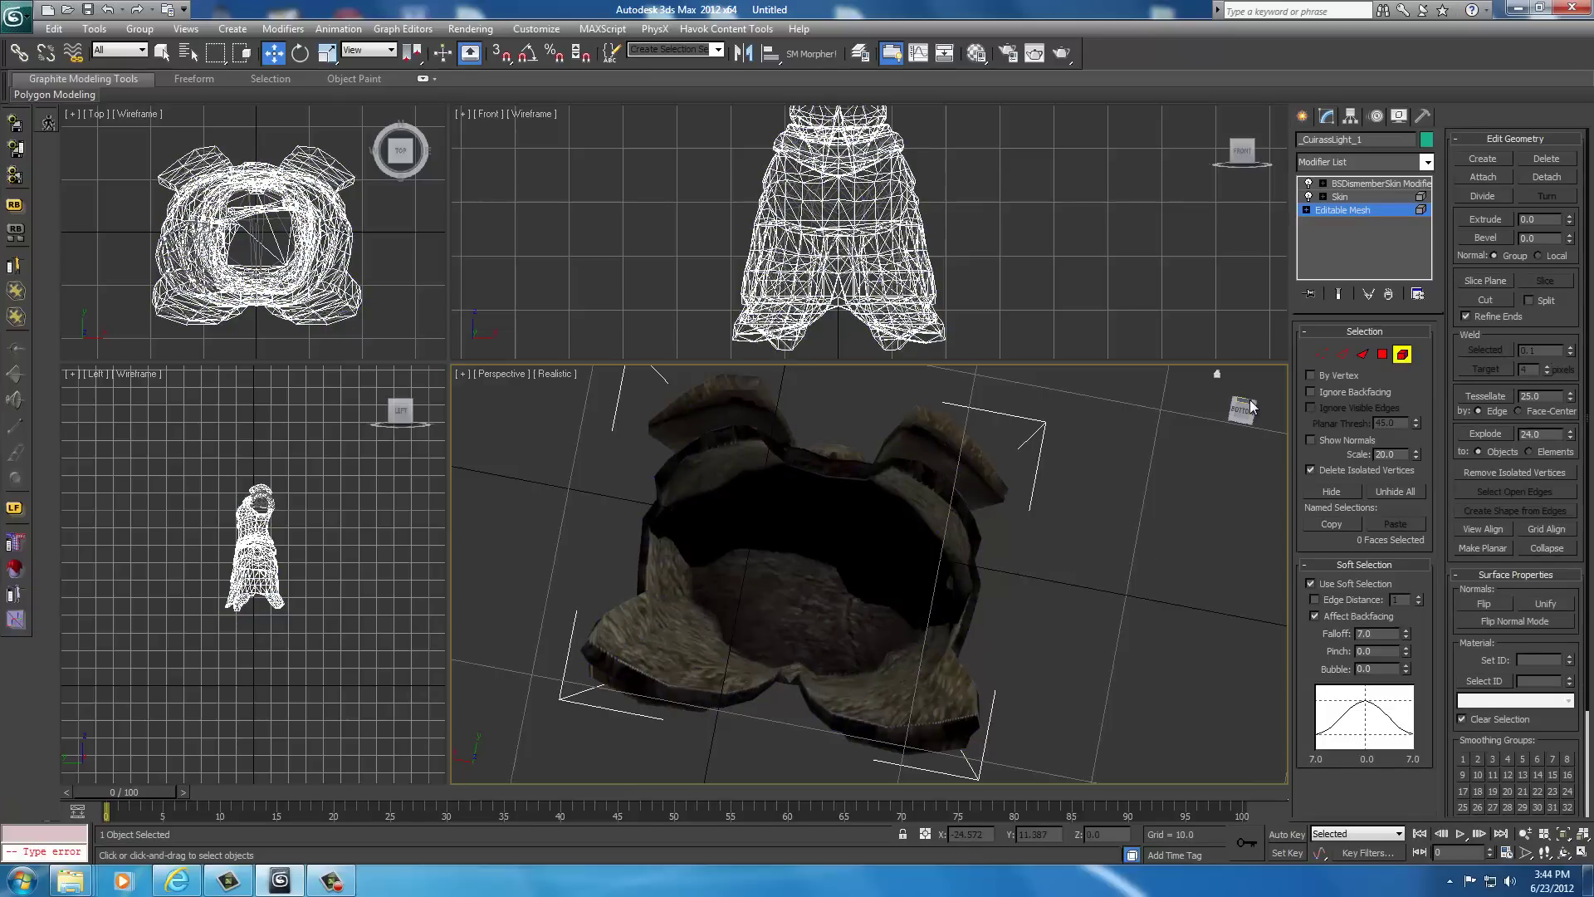
mouse_move(1249, 420)
left_mouse_down()
mouse_move(1242, 501)
mouse_move(1243, 401)
left_mouse_up()
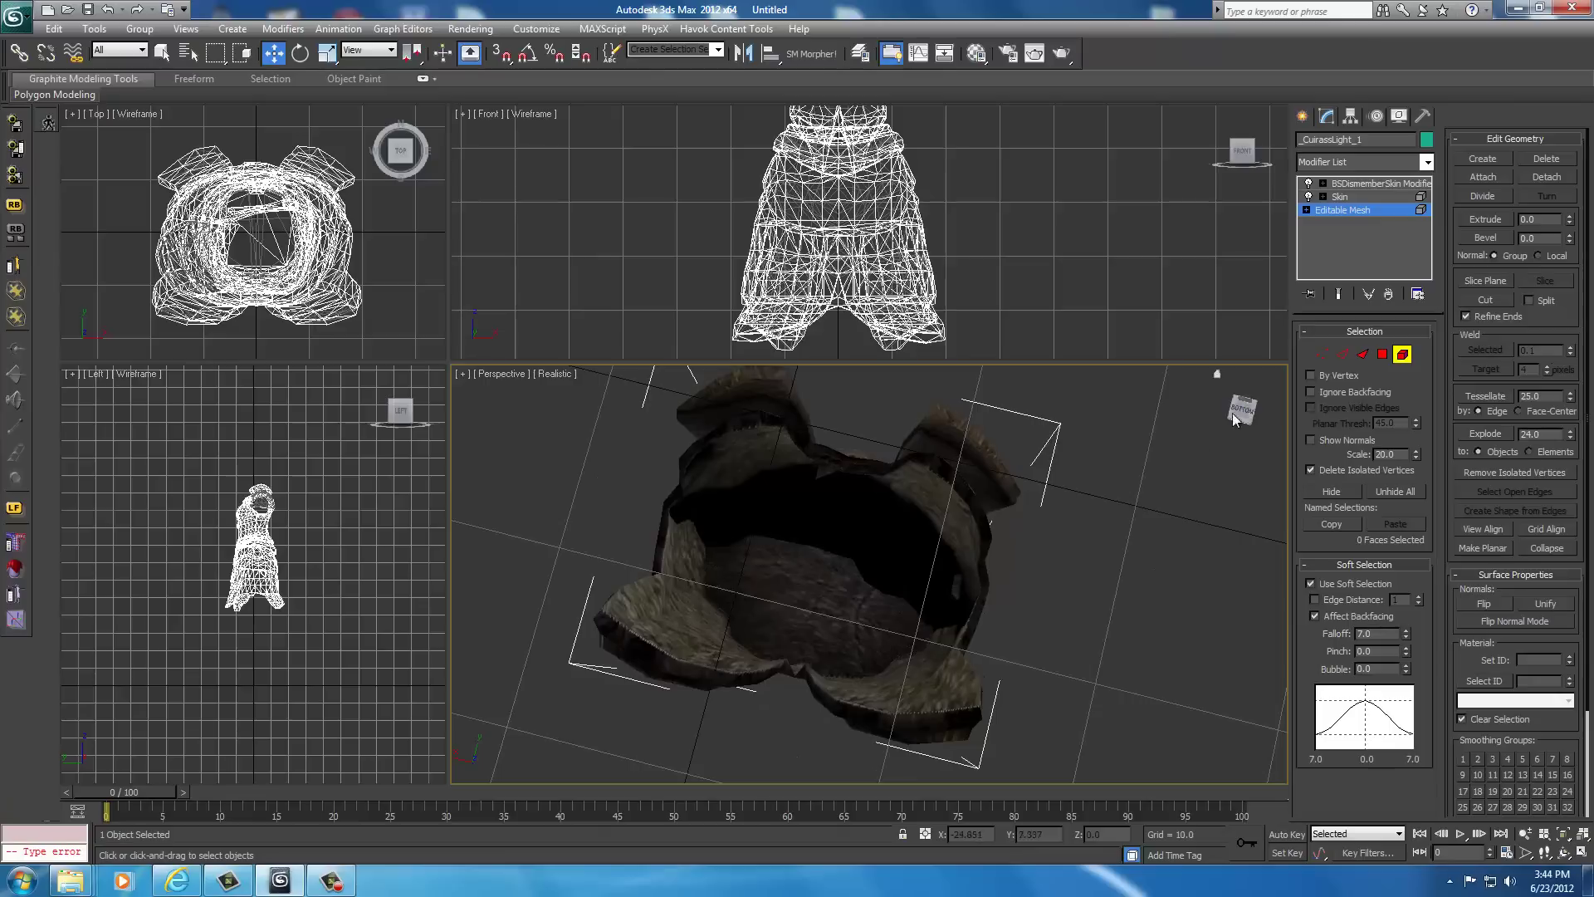
left_click(836, 557)
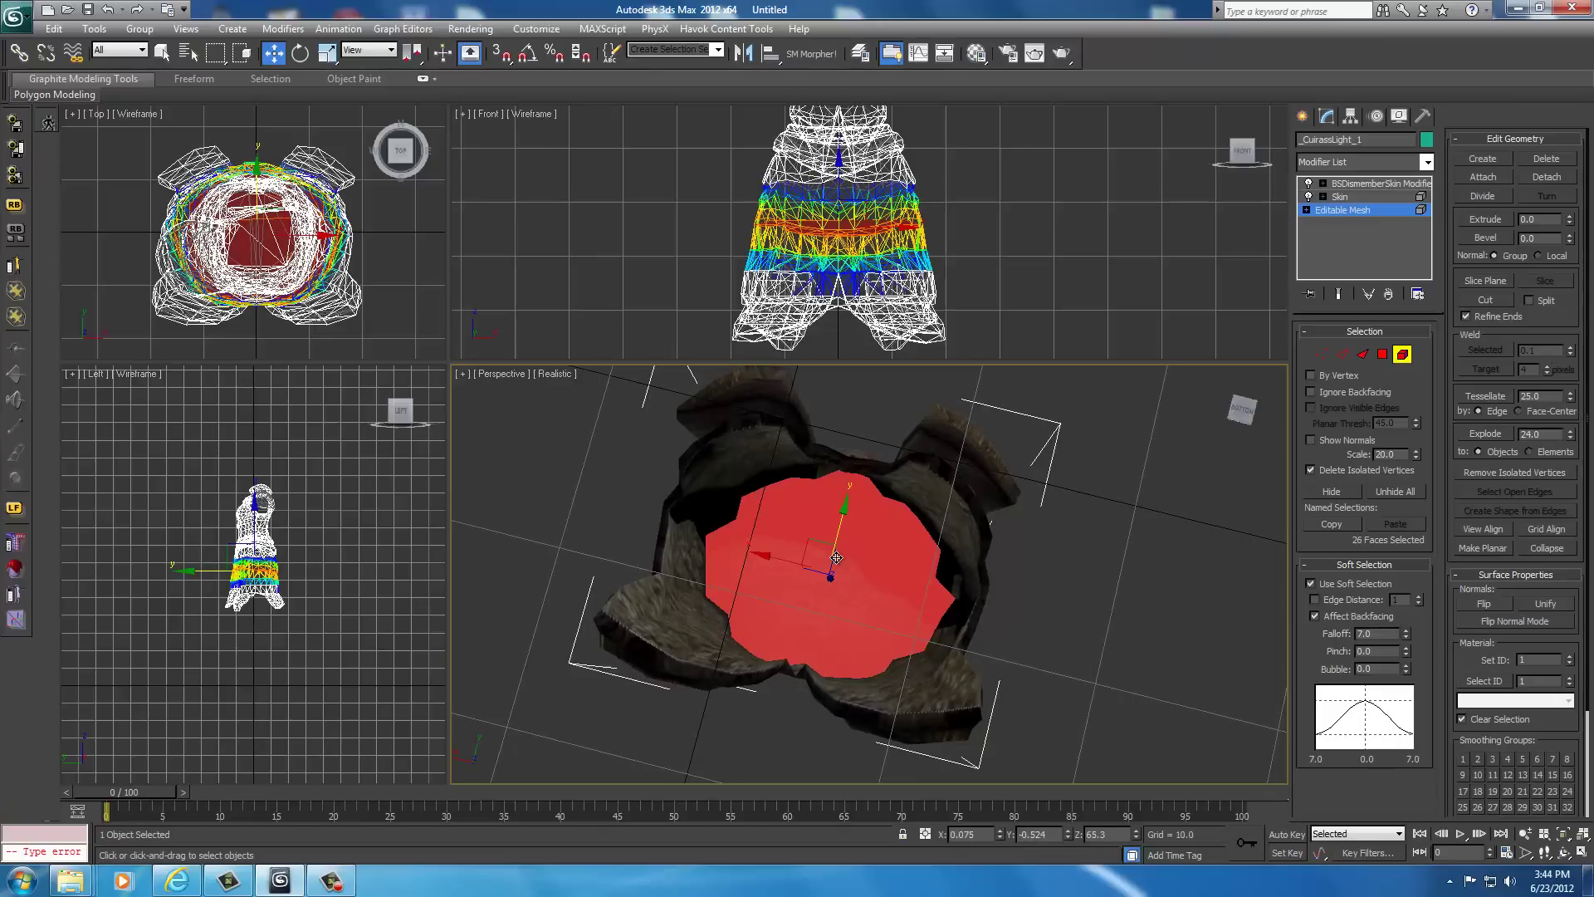
mouse_move(1242, 405)
left_mouse_down()
mouse_move(1239, 460)
mouse_move(1192, 429)
mouse_move(1053, 433)
mouse_move(1163, 437)
mouse_move(1232, 411)
left_mouse_up()
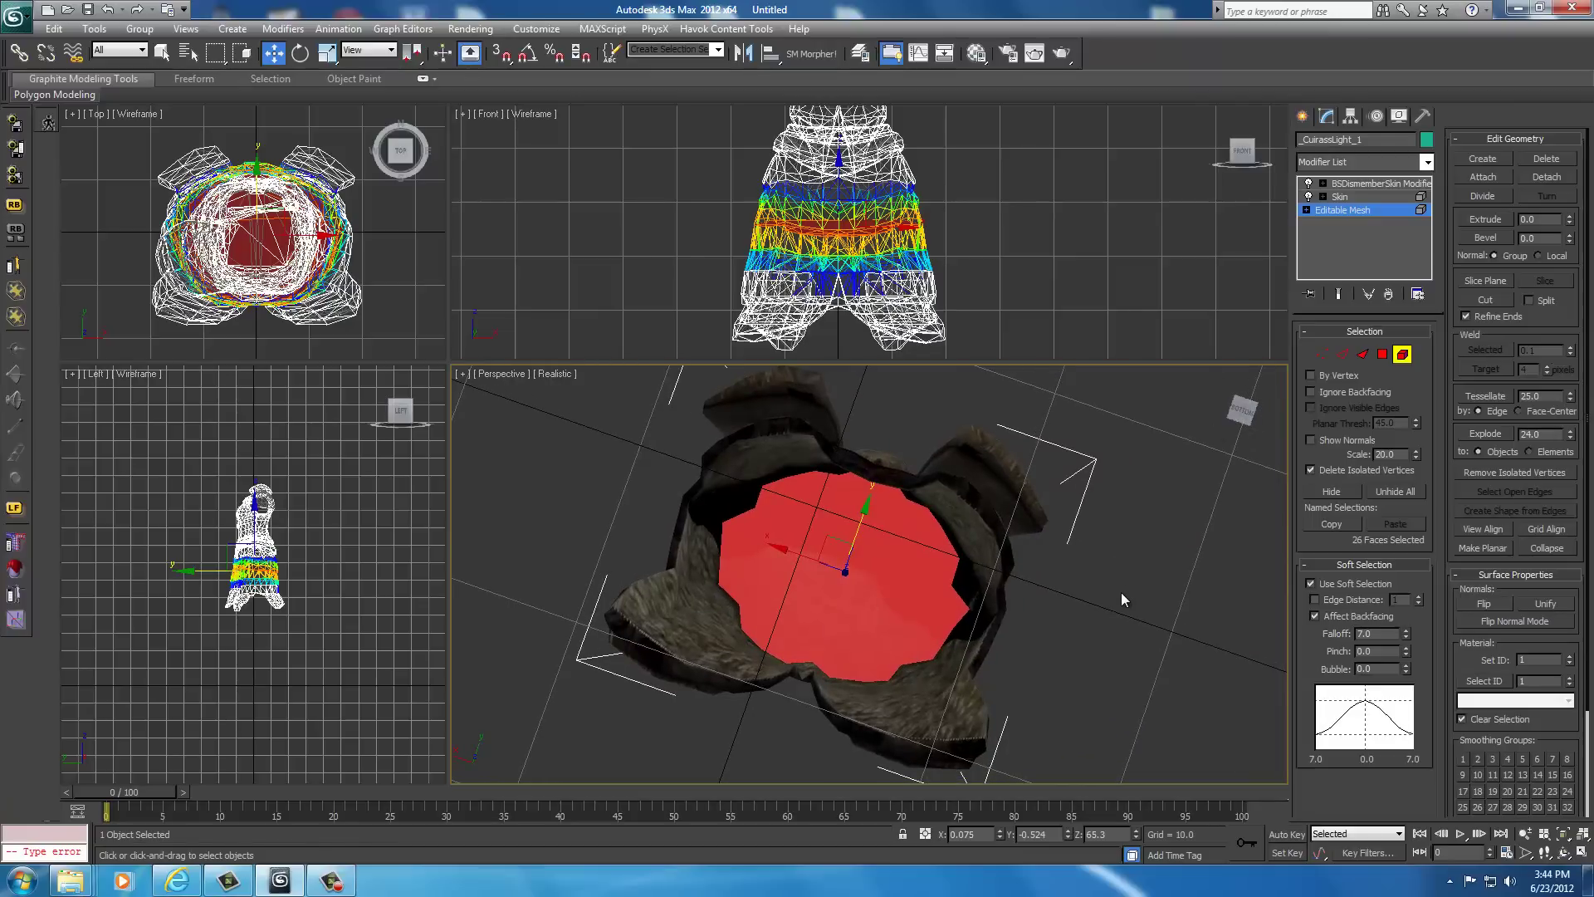
key("Delete")
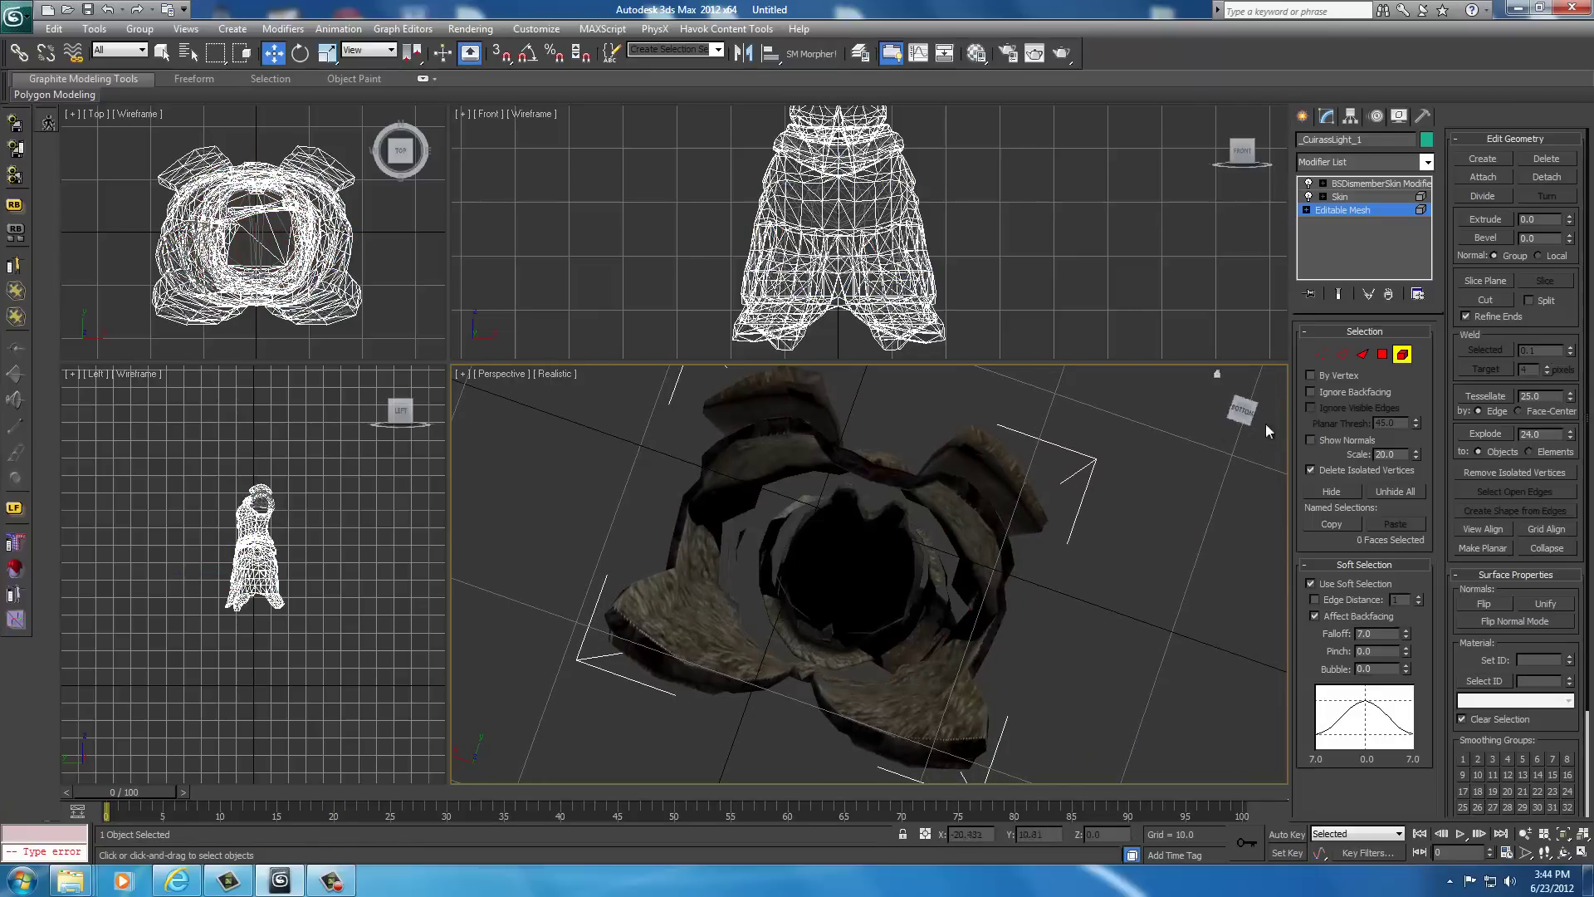
Select the inner body element inside the torso through the neck opening and delete it
left_click_drag(1247, 407, 1166, 442)
middle_click_drag(1127, 516, 1130, 503)
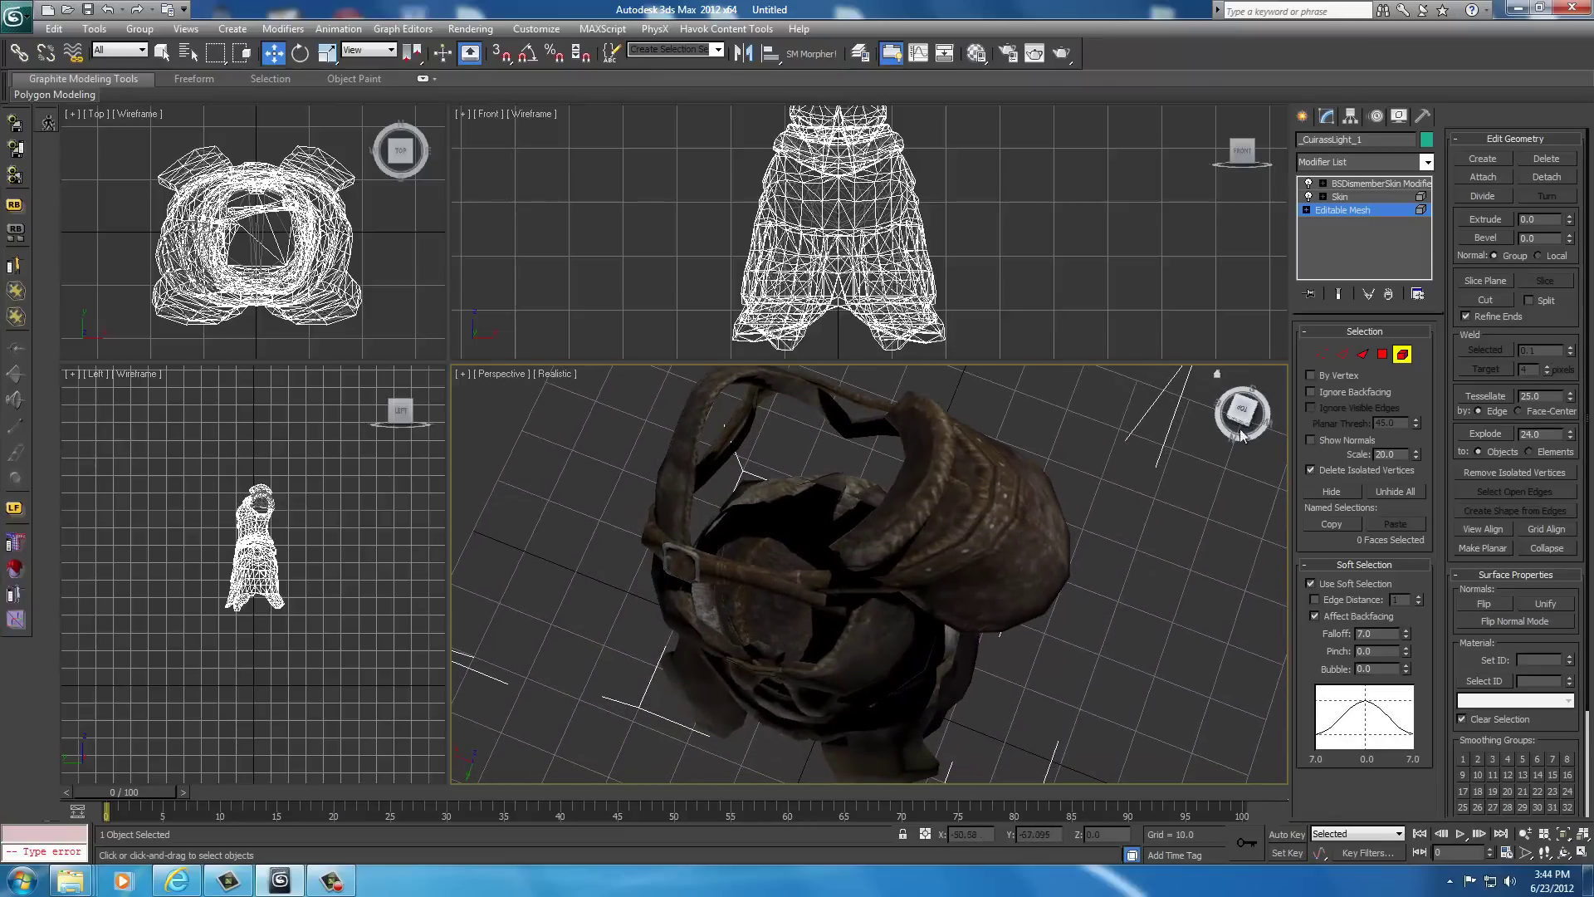
left_click_drag(1241, 428, 1025, 472)
middle_click_drag(1002, 508, 1006, 847)
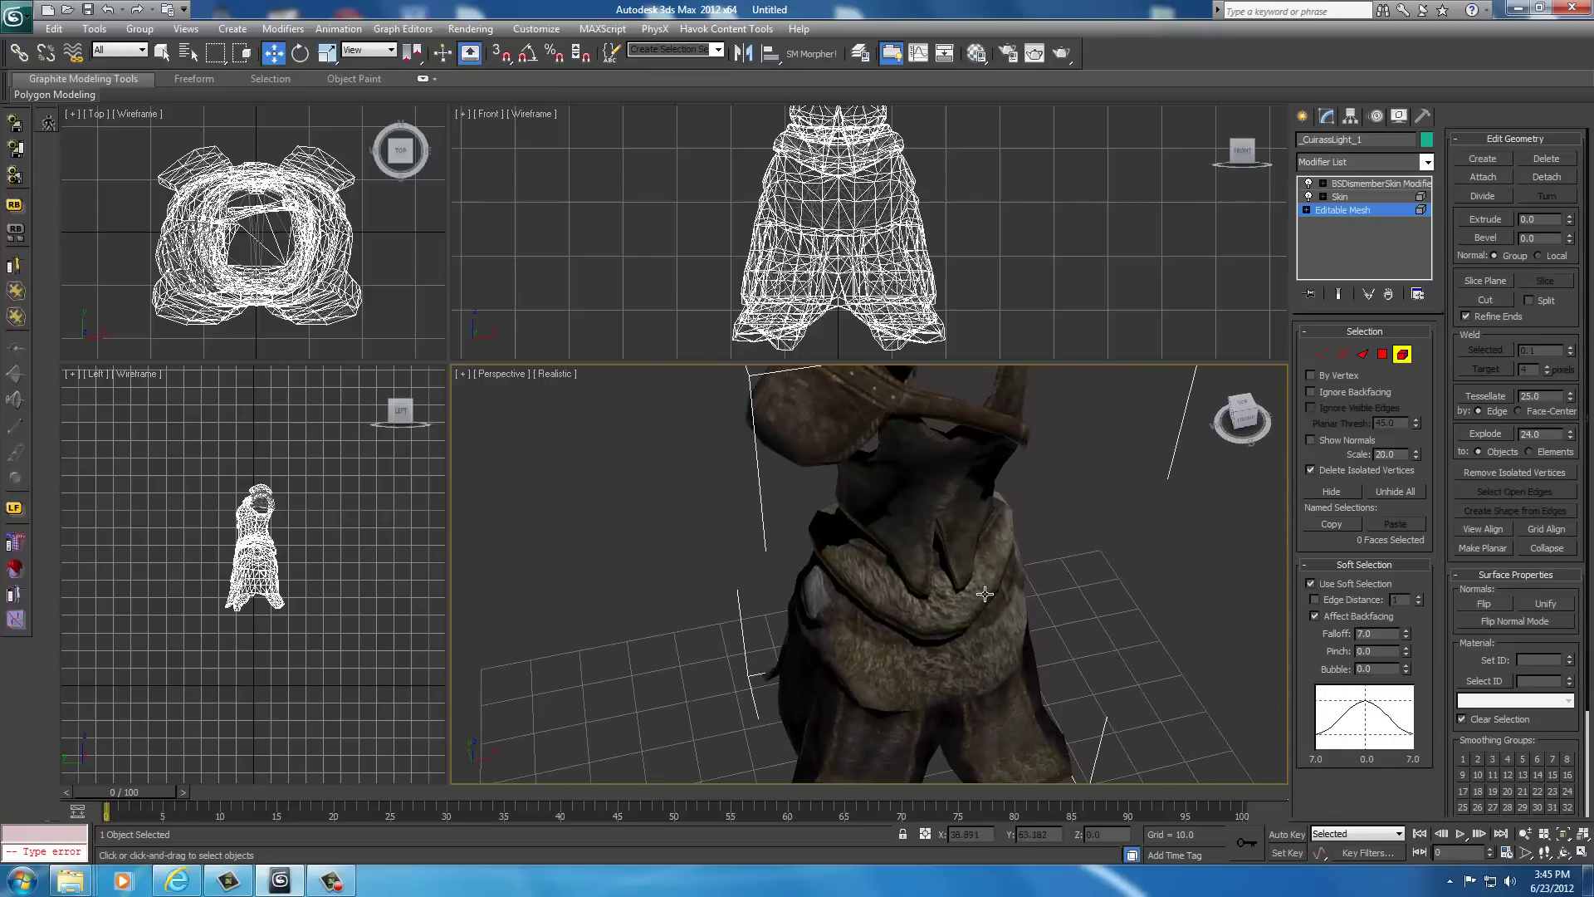
left_click_drag(1243, 420, 1106, 442)
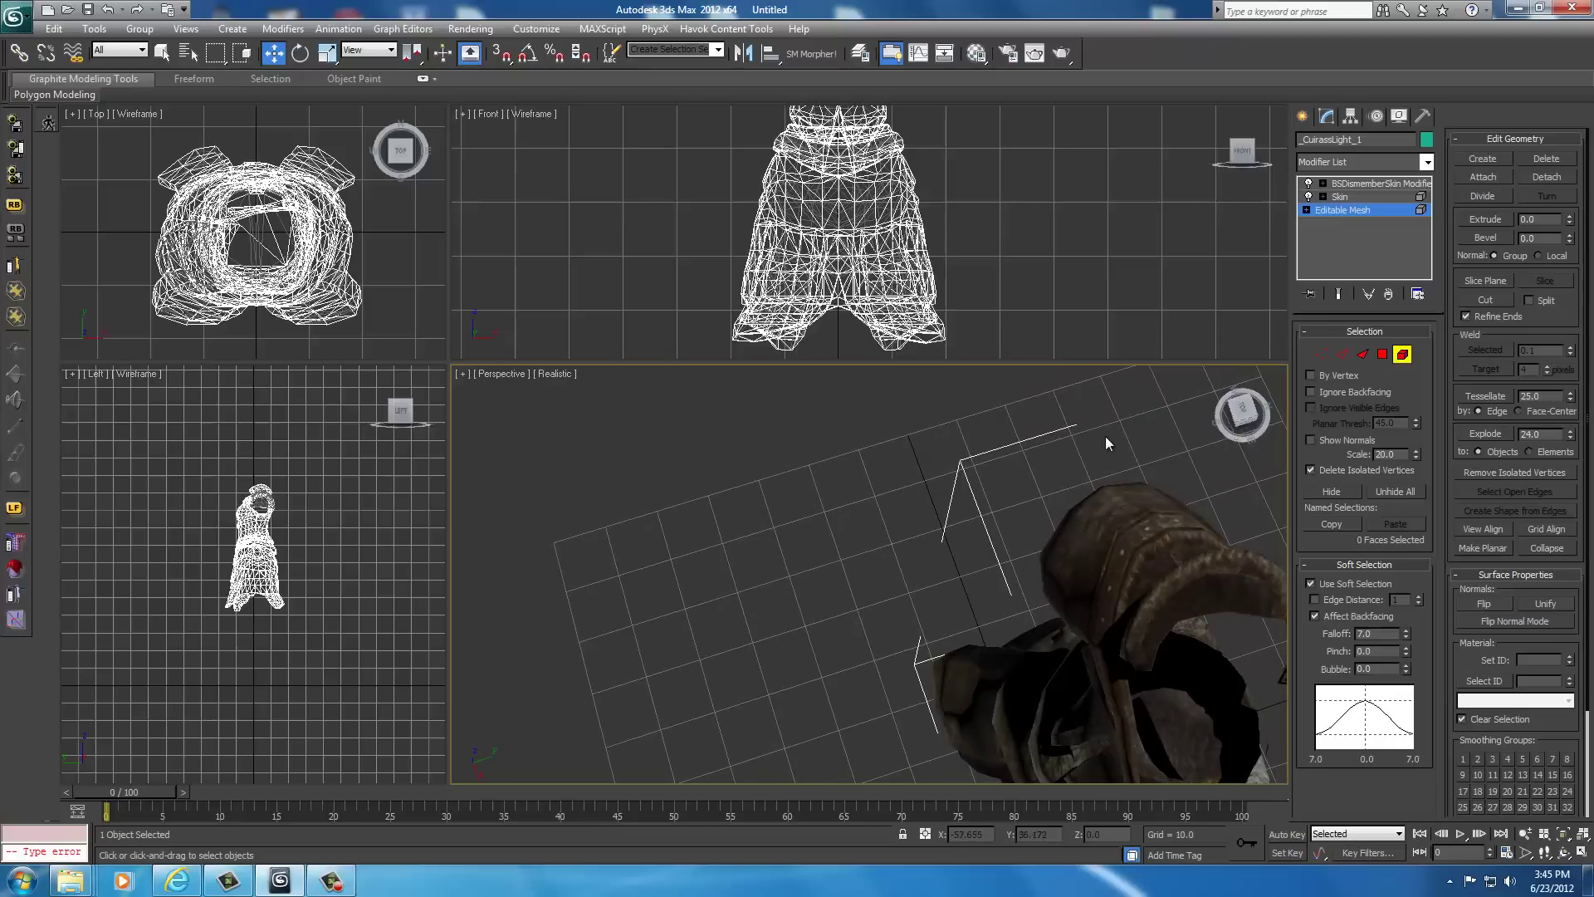
middle_click_drag(1132, 542, 924, 491)
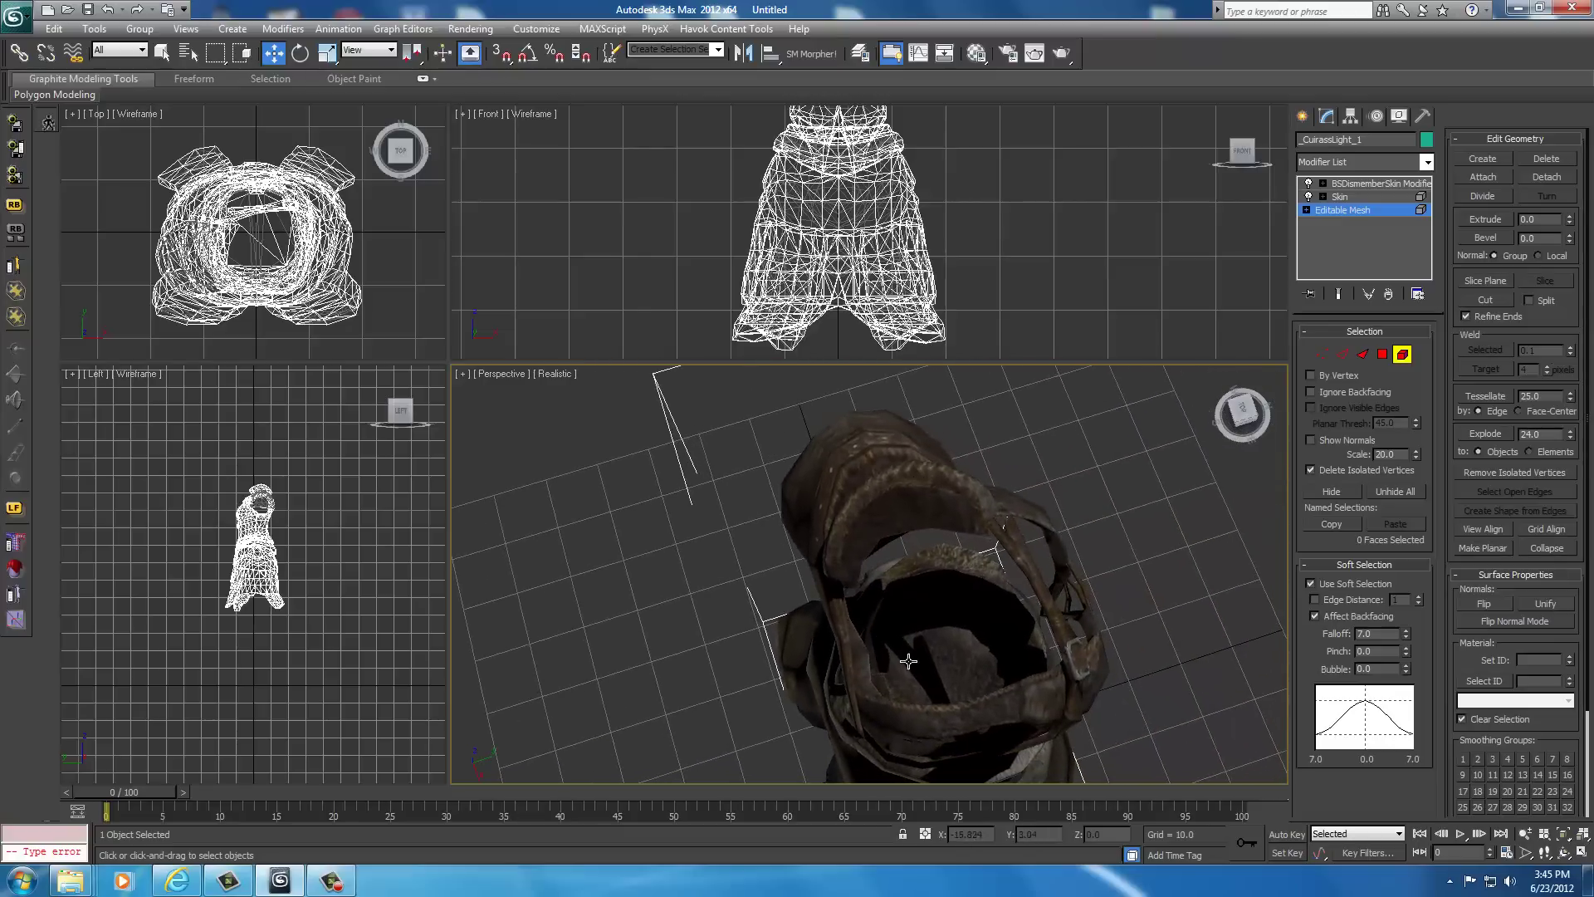
left_click(937, 657)
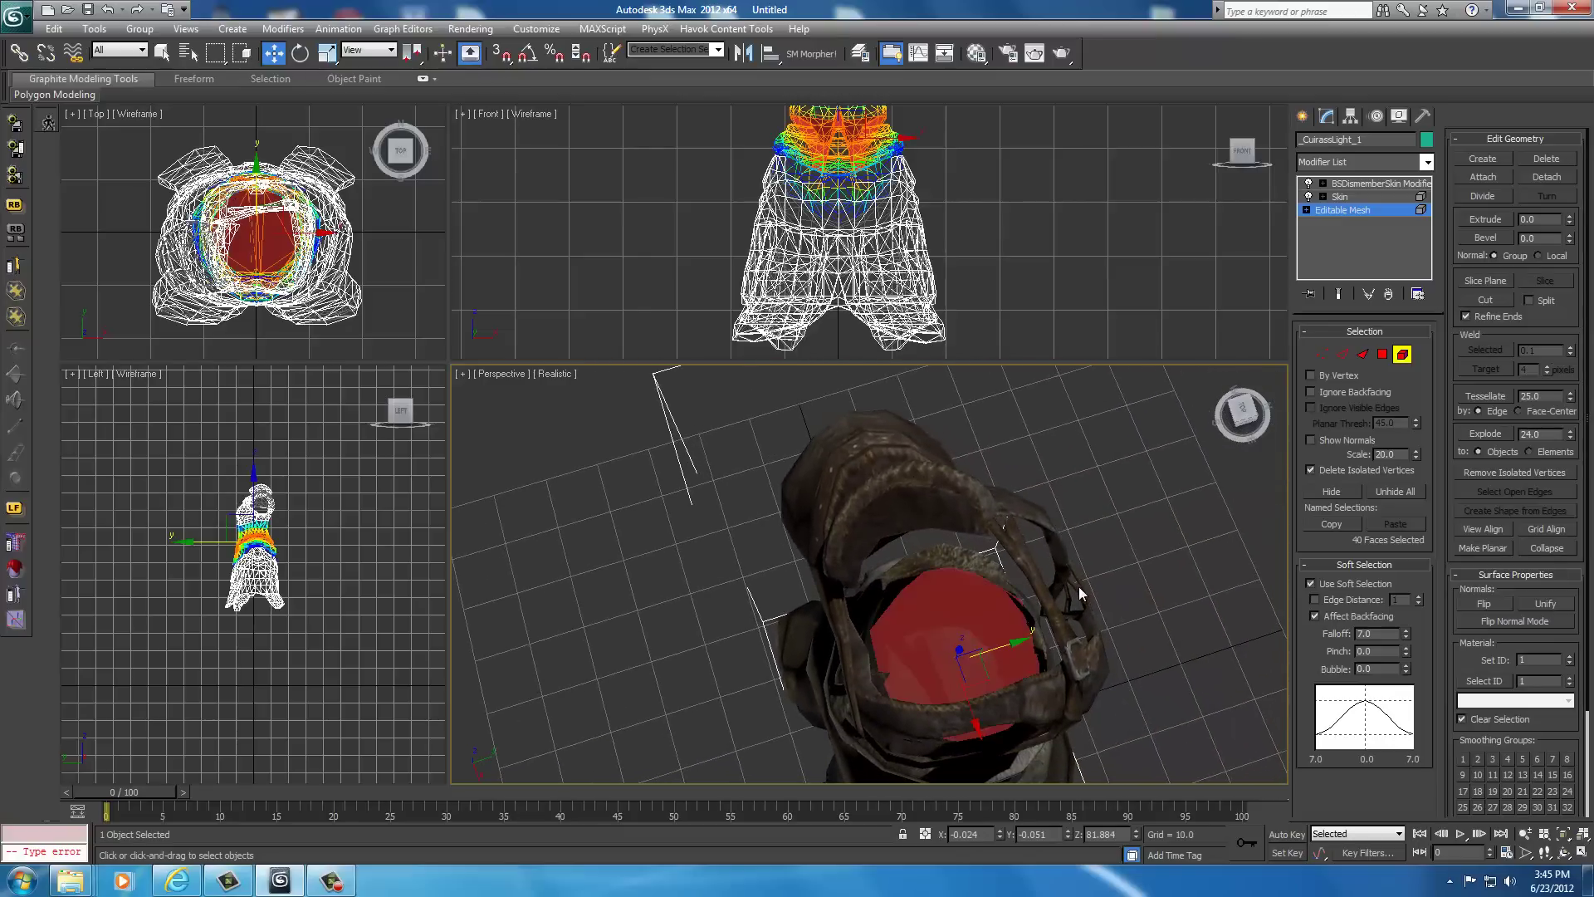
left_click_drag(1241, 415, 591, 425)
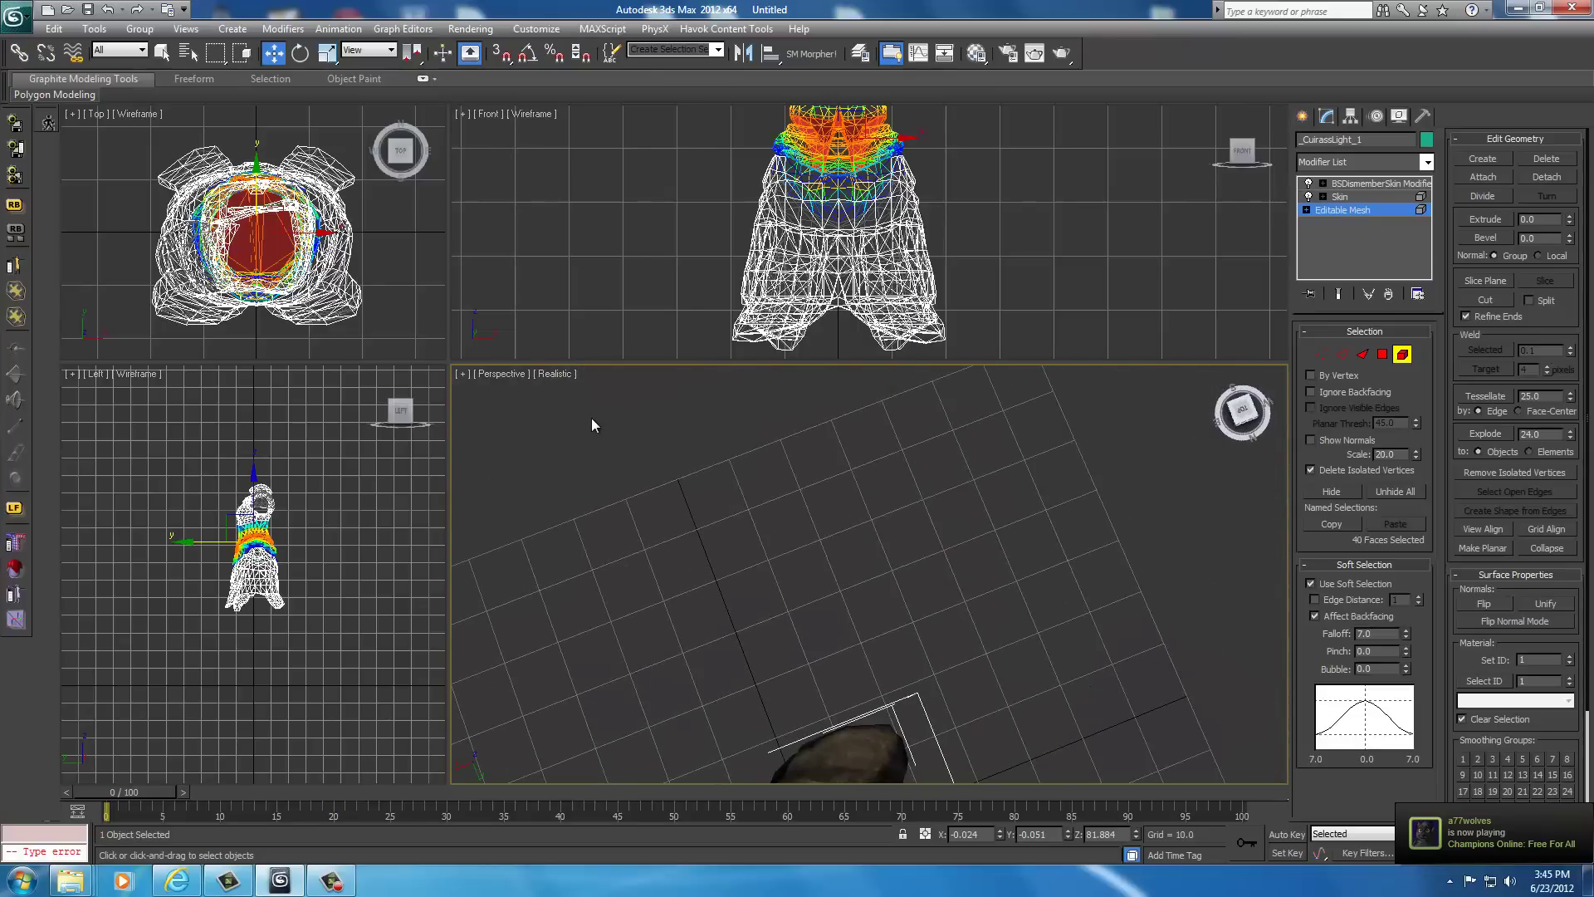
left_click_drag(1053, 637, 1099, 357)
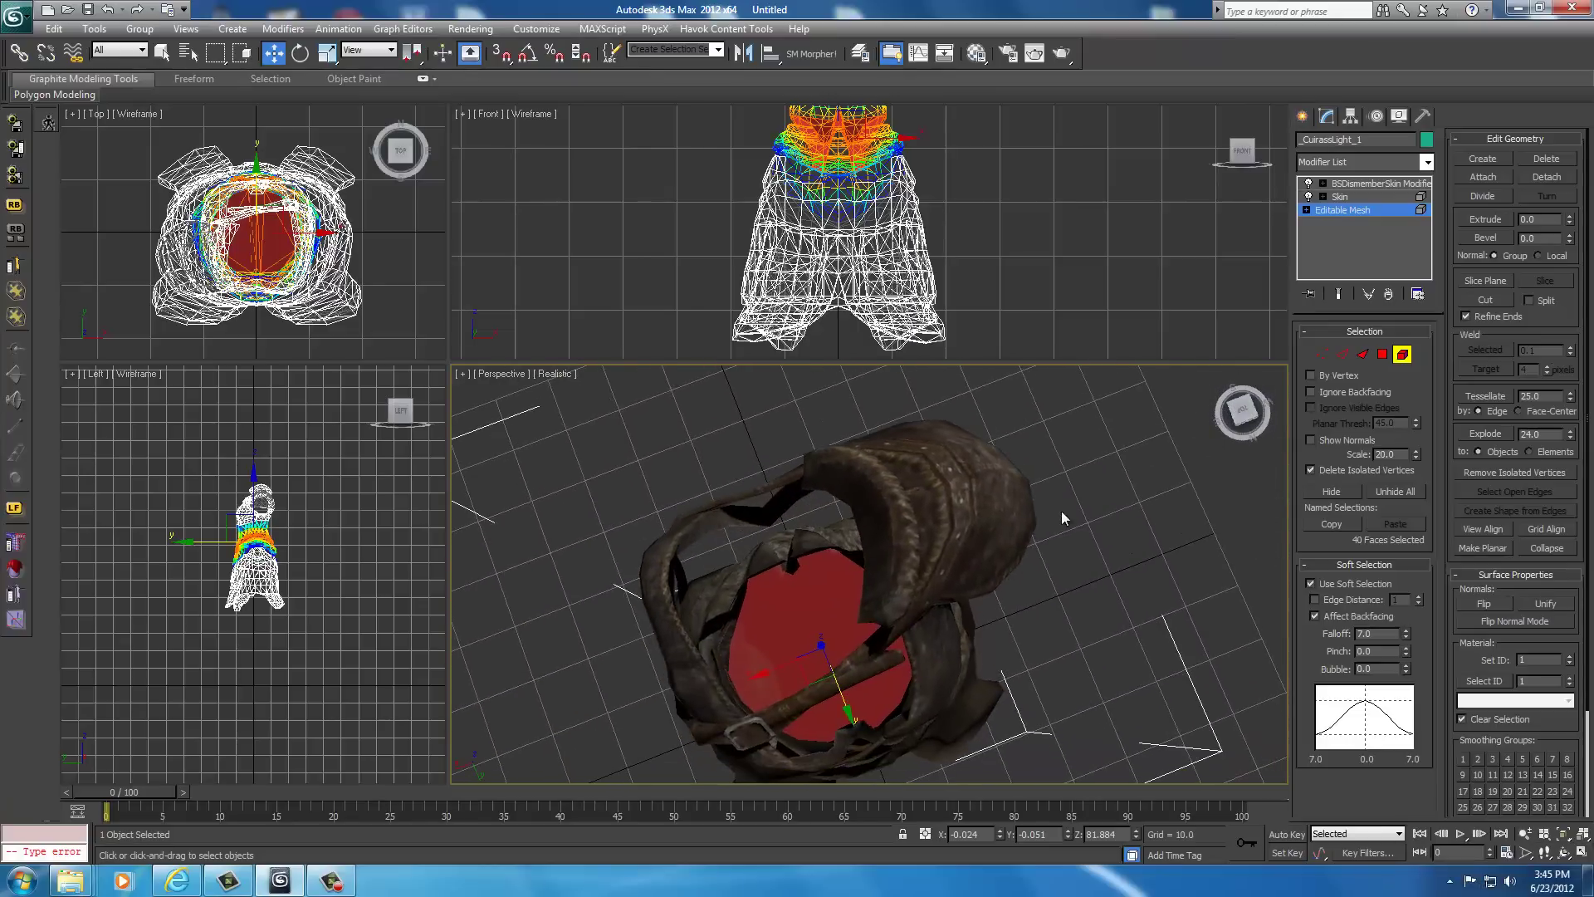
left_click_drag(1063, 518, 1068, 462)
mouse_move(1237, 409)
left_mouse_down()
mouse_move(1256, 421)
mouse_move(1246, 413)
left_mouse_up()
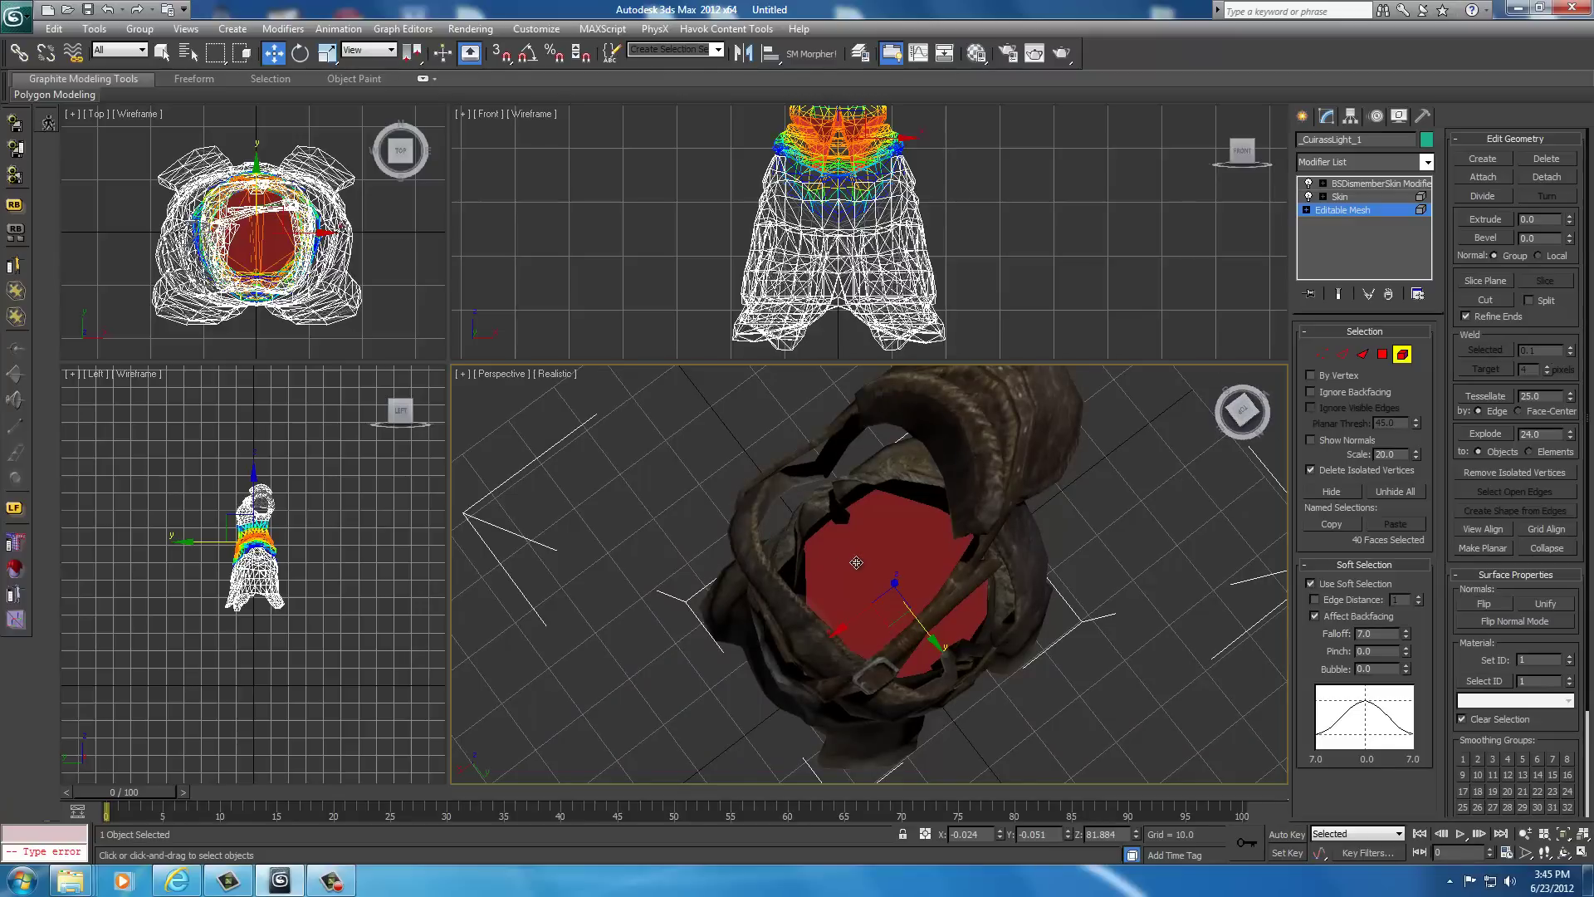
key("Delete")
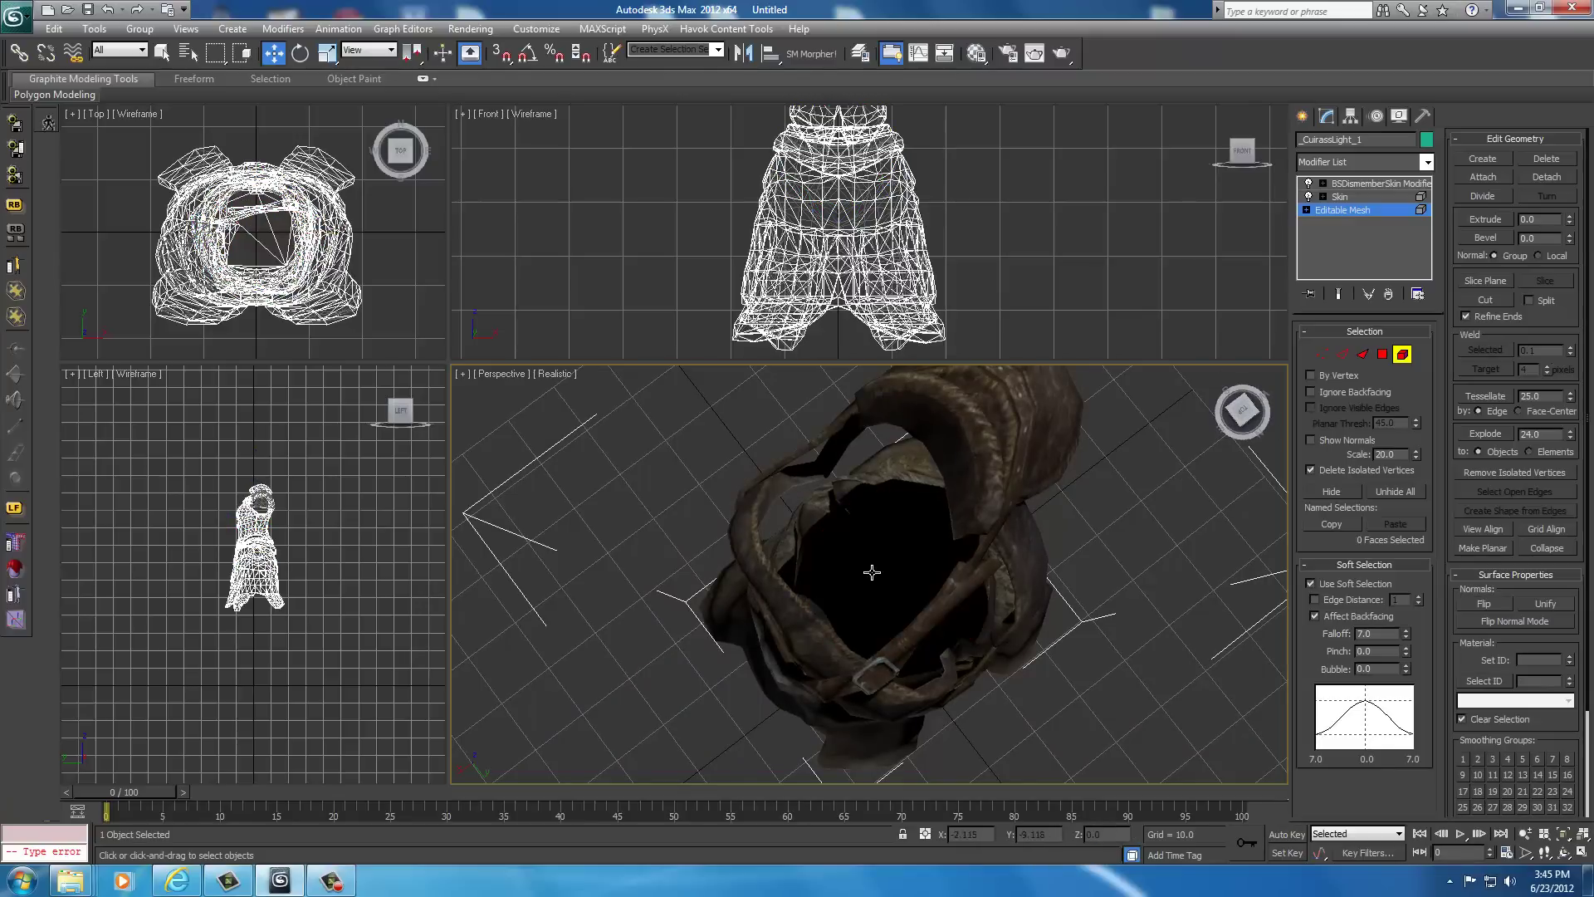
Select the two large adjoining faces in the middle of the cap closing off the torso interior
left_click(864, 566)
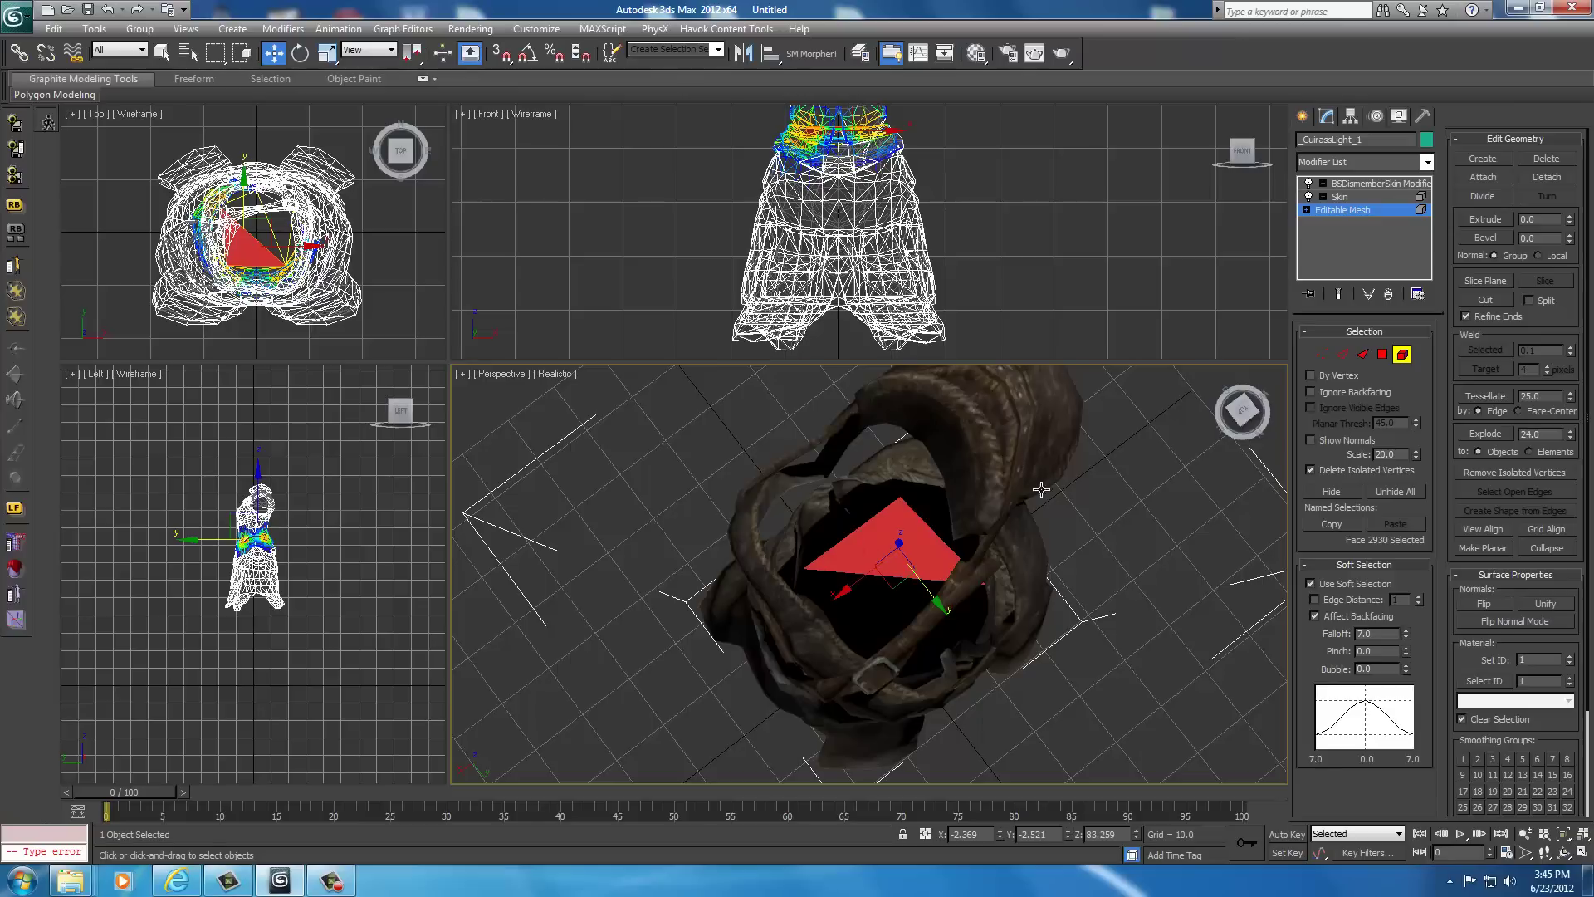
left_click(870, 595, "ctrl")
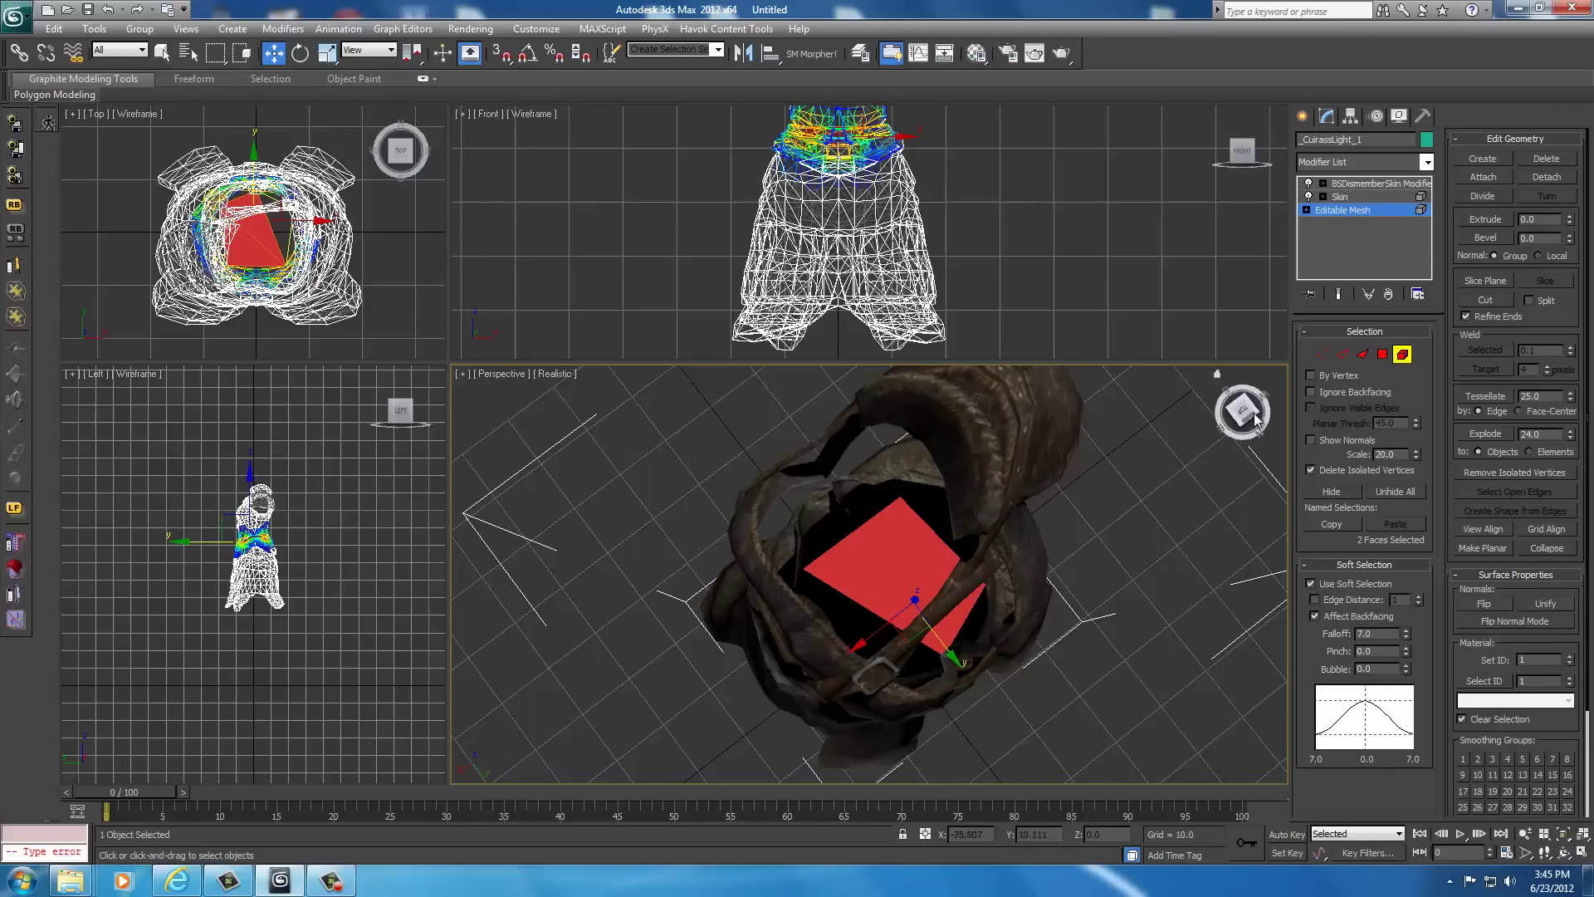
Display the perspective view in Hidden Line mode and turn off soft selection for the mesh
left_click_drag(1256, 420, 1159, 441)
middle_click_drag(1060, 508, 985, 637)
left_click_drag(1252, 439, 1007, 455)
left_click(567, 375)
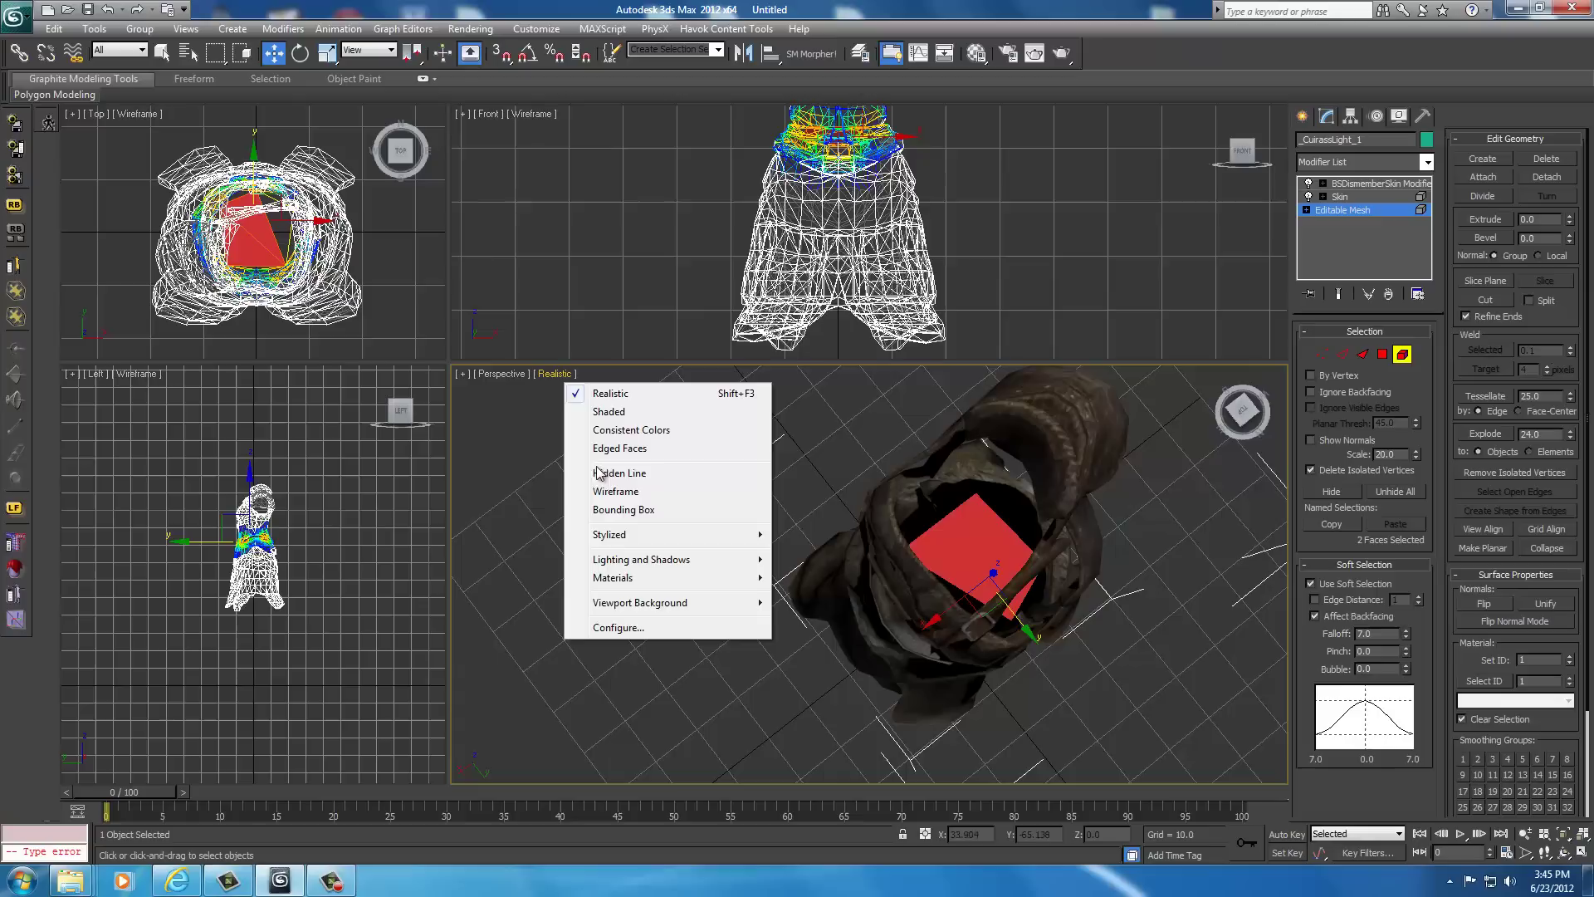
left_click(641, 480)
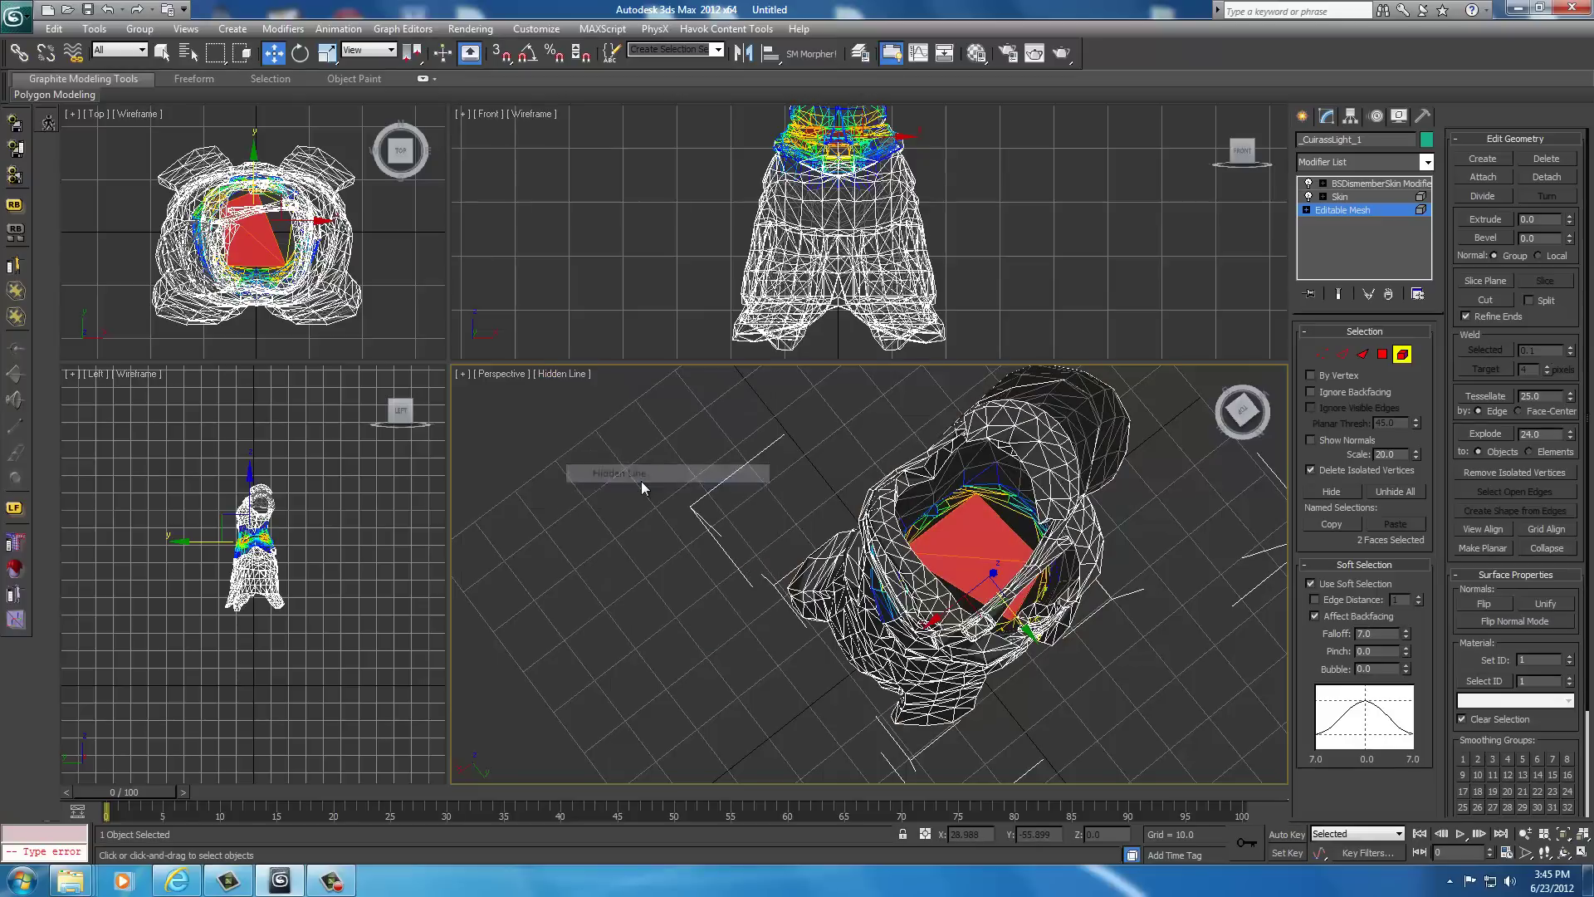
middle_click_drag(980, 488, 946, 528)
scroll(880, 441, "up", 3)
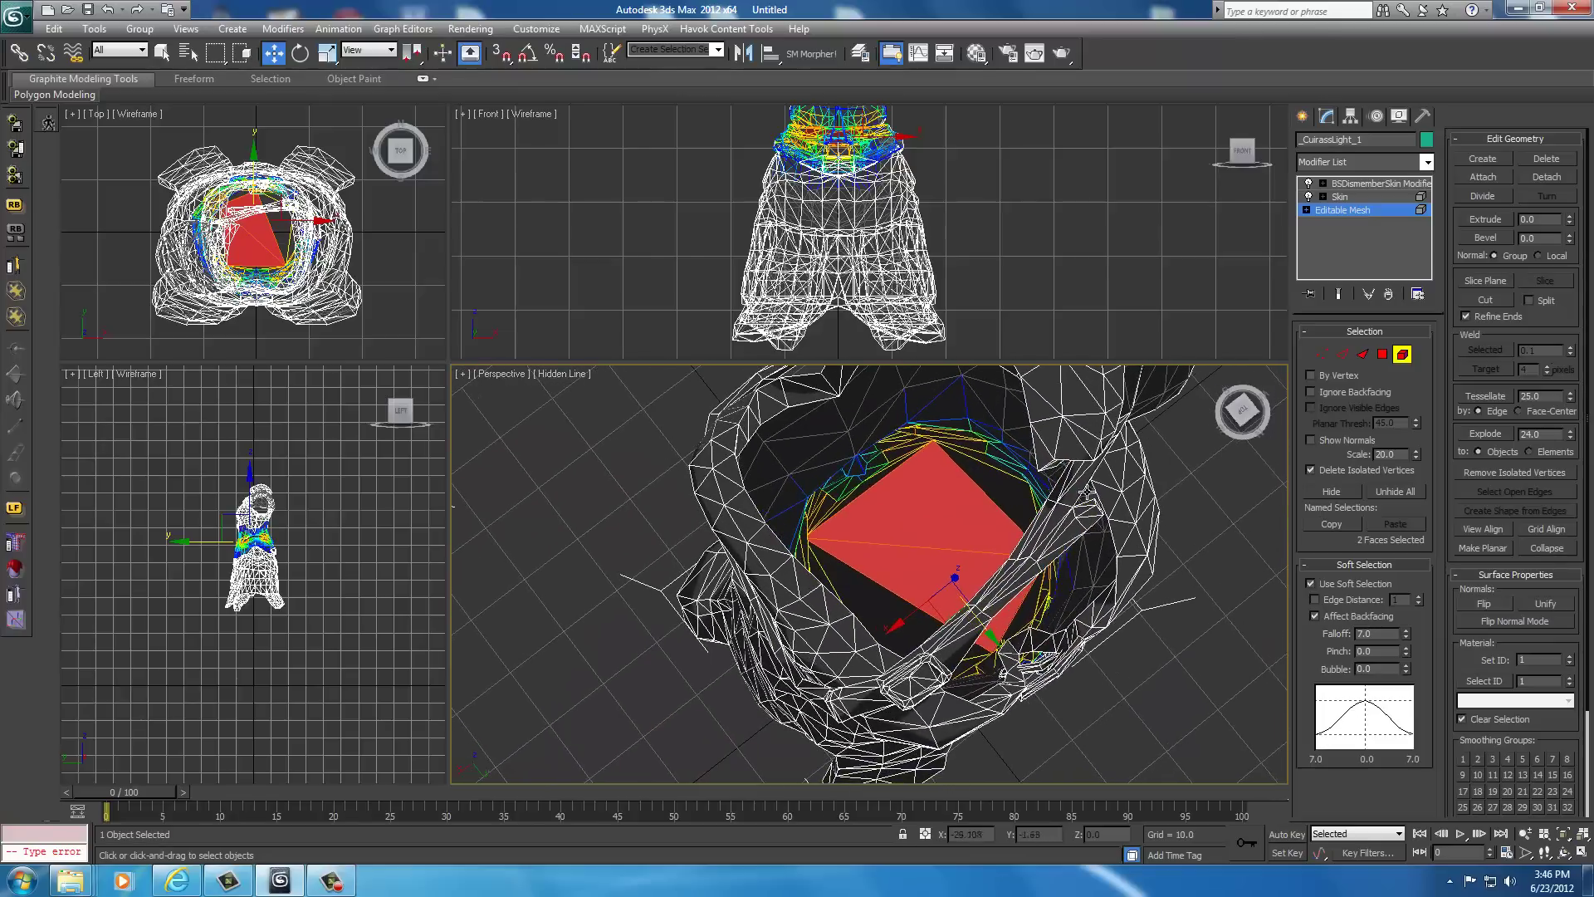
mouse_move(1243, 414)
left_mouse_down()
mouse_move(1230, 382)
mouse_move(1185, 775)
mouse_move(1206, 775)
mouse_move(1229, 375)
mouse_move(1254, 426)
left_mouse_up()
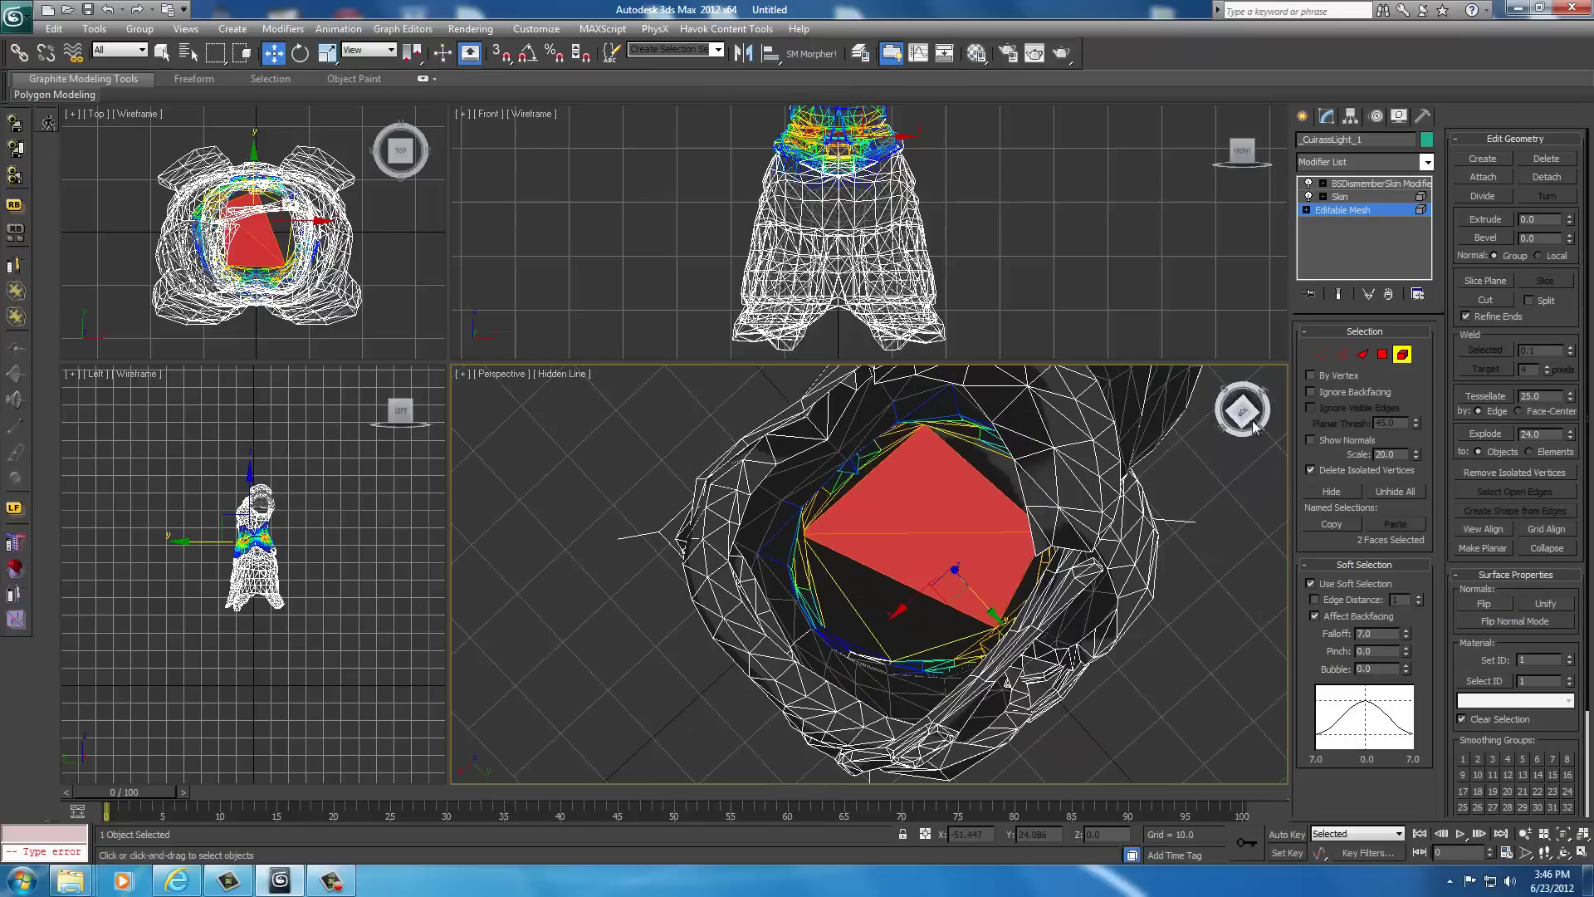
left_click(1311, 583)
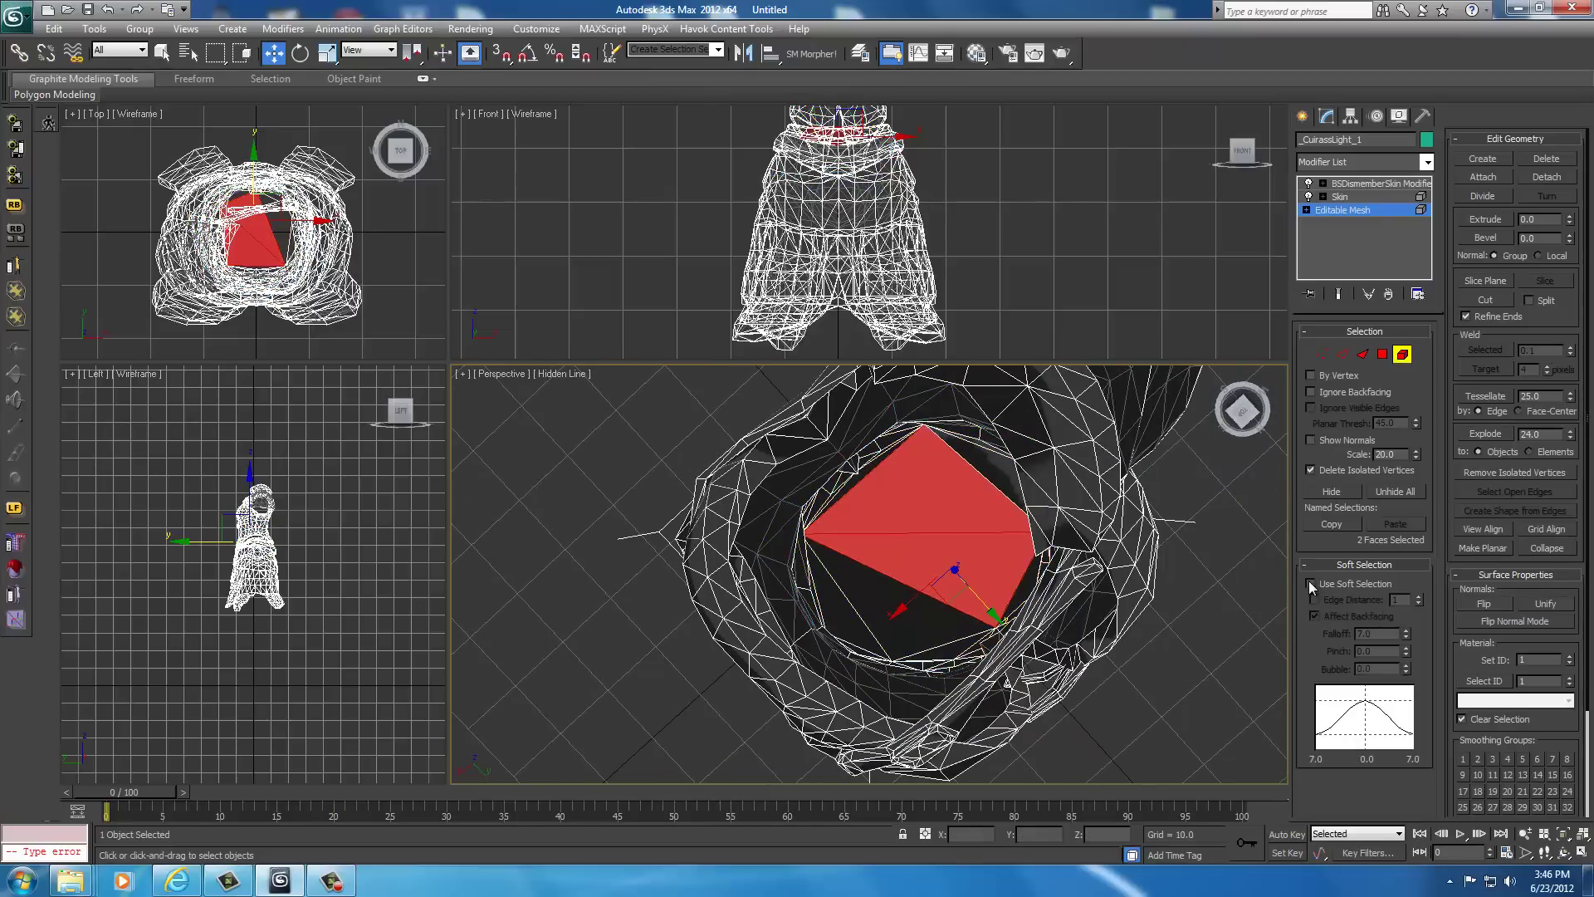
Add the three remaining outer faces of the cap inside the torso to the face selection
left_click_drag(1250, 428, 485, 411)
left_click(824, 679, "ctrl")
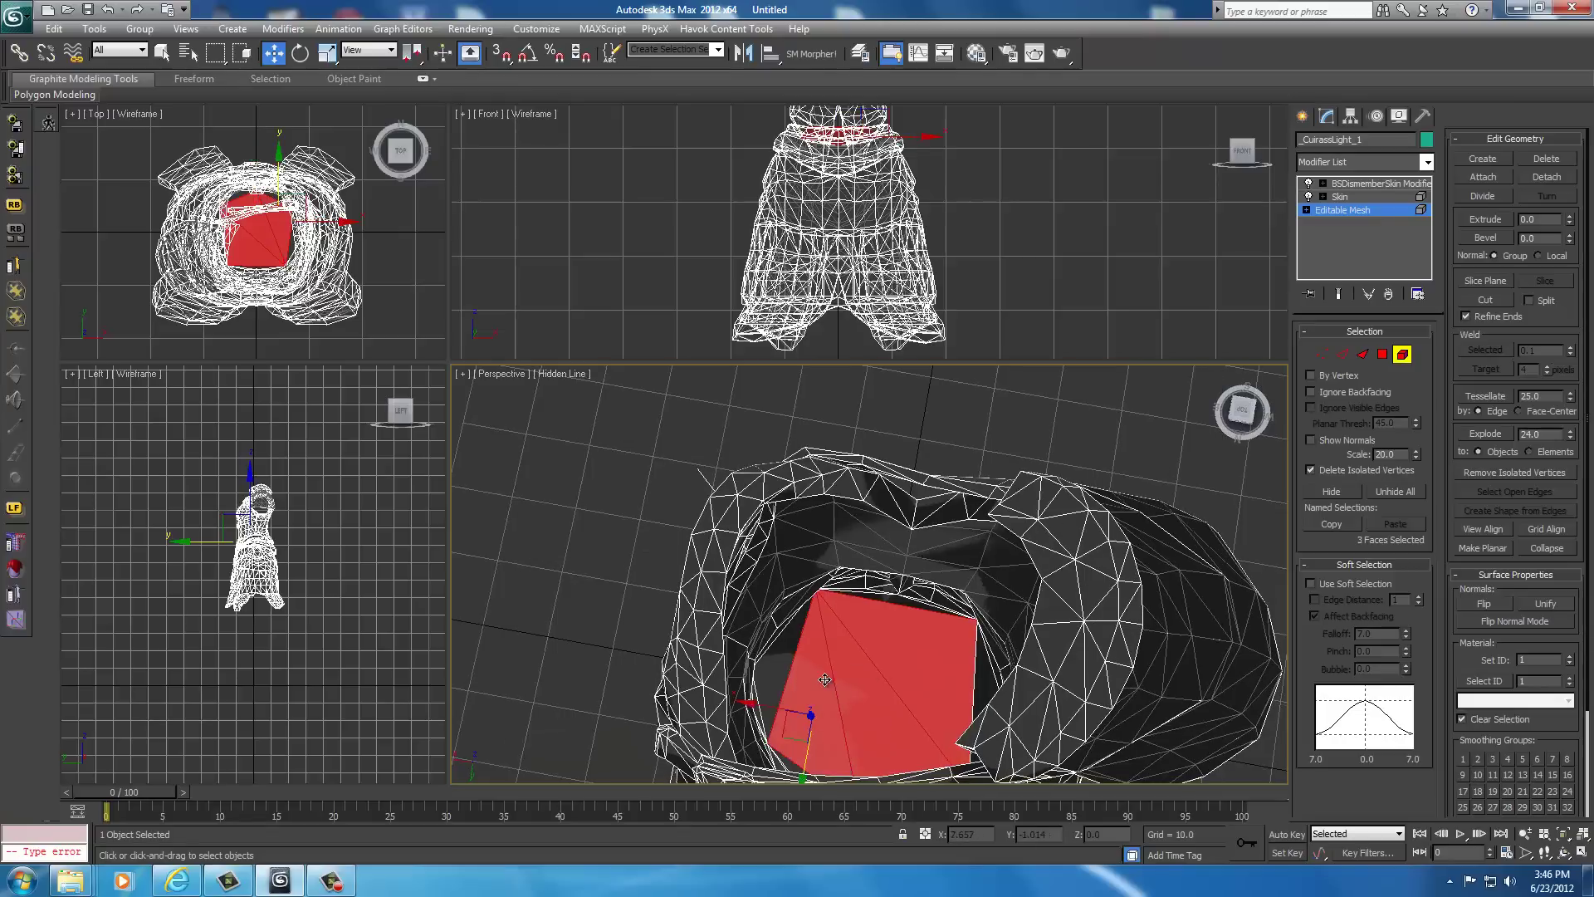
left_click(778, 668, "ctrl")
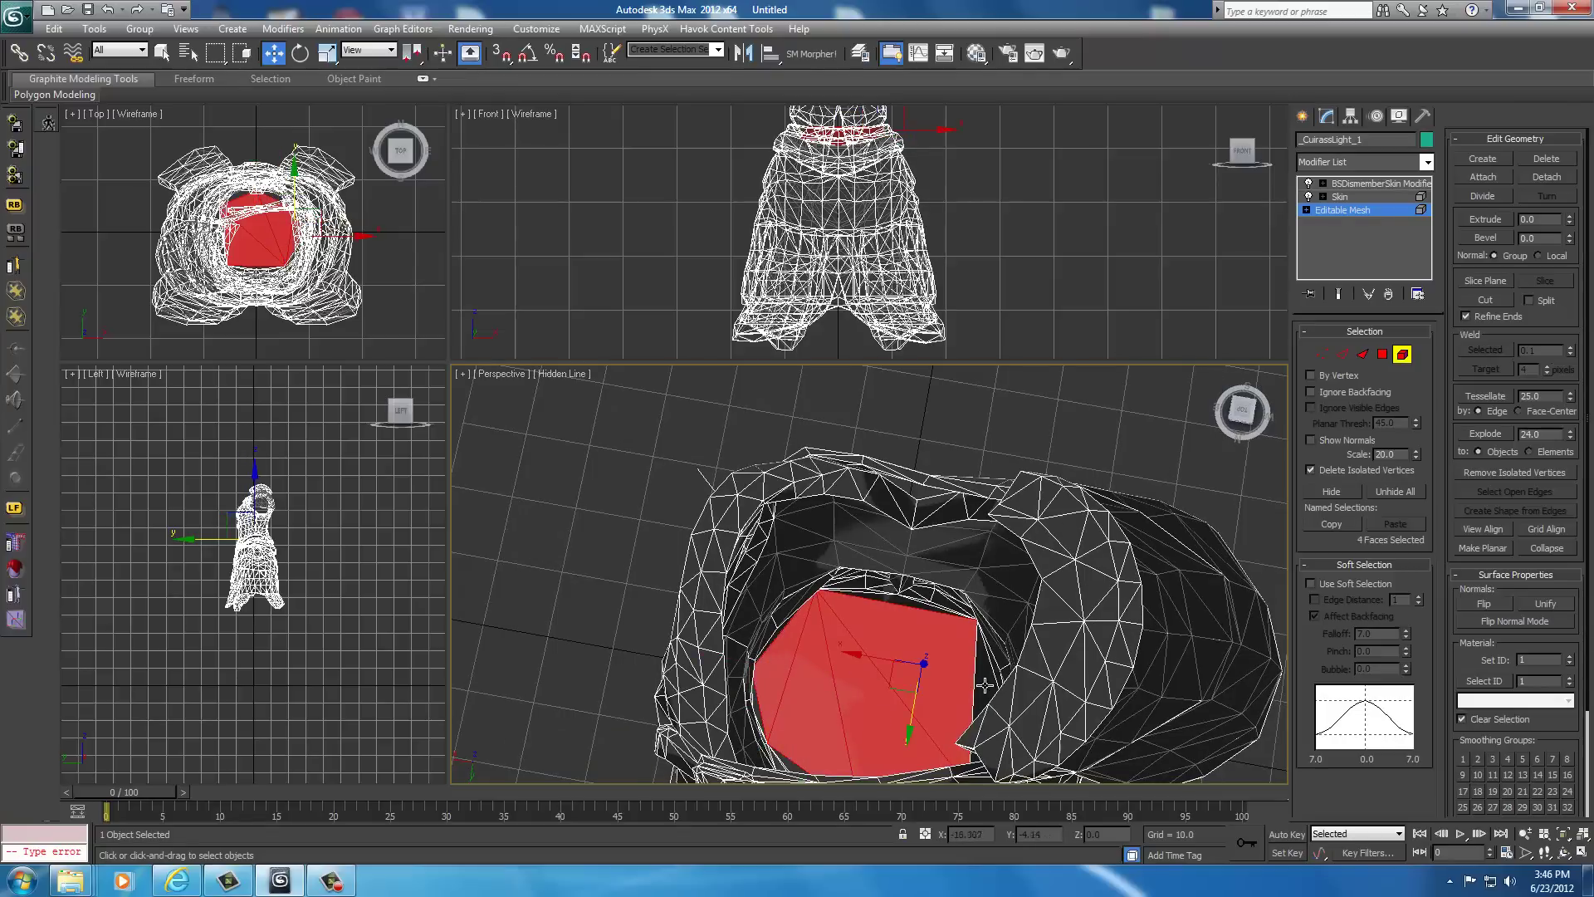
left_click_drag(1244, 416, 499, 417)
mouse_move(500, 417)
middle_mouse_down("alt")
mouse_move(470, 391)
mouse_move(481, 403)
middle_mouse_up("alt")
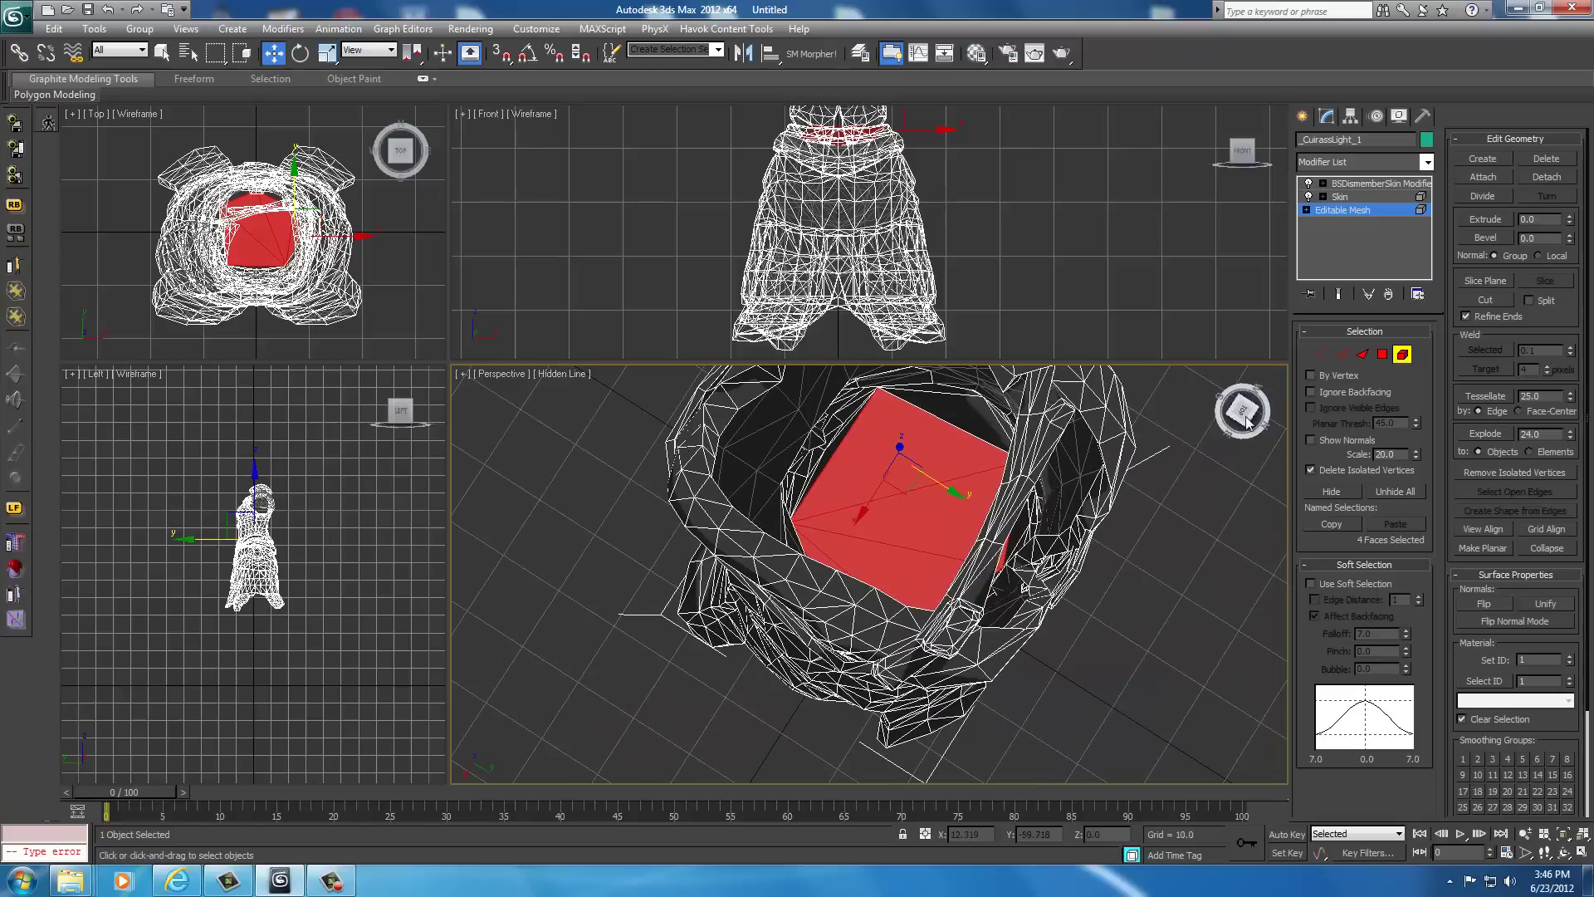
left_click(968, 415, "ctrl")
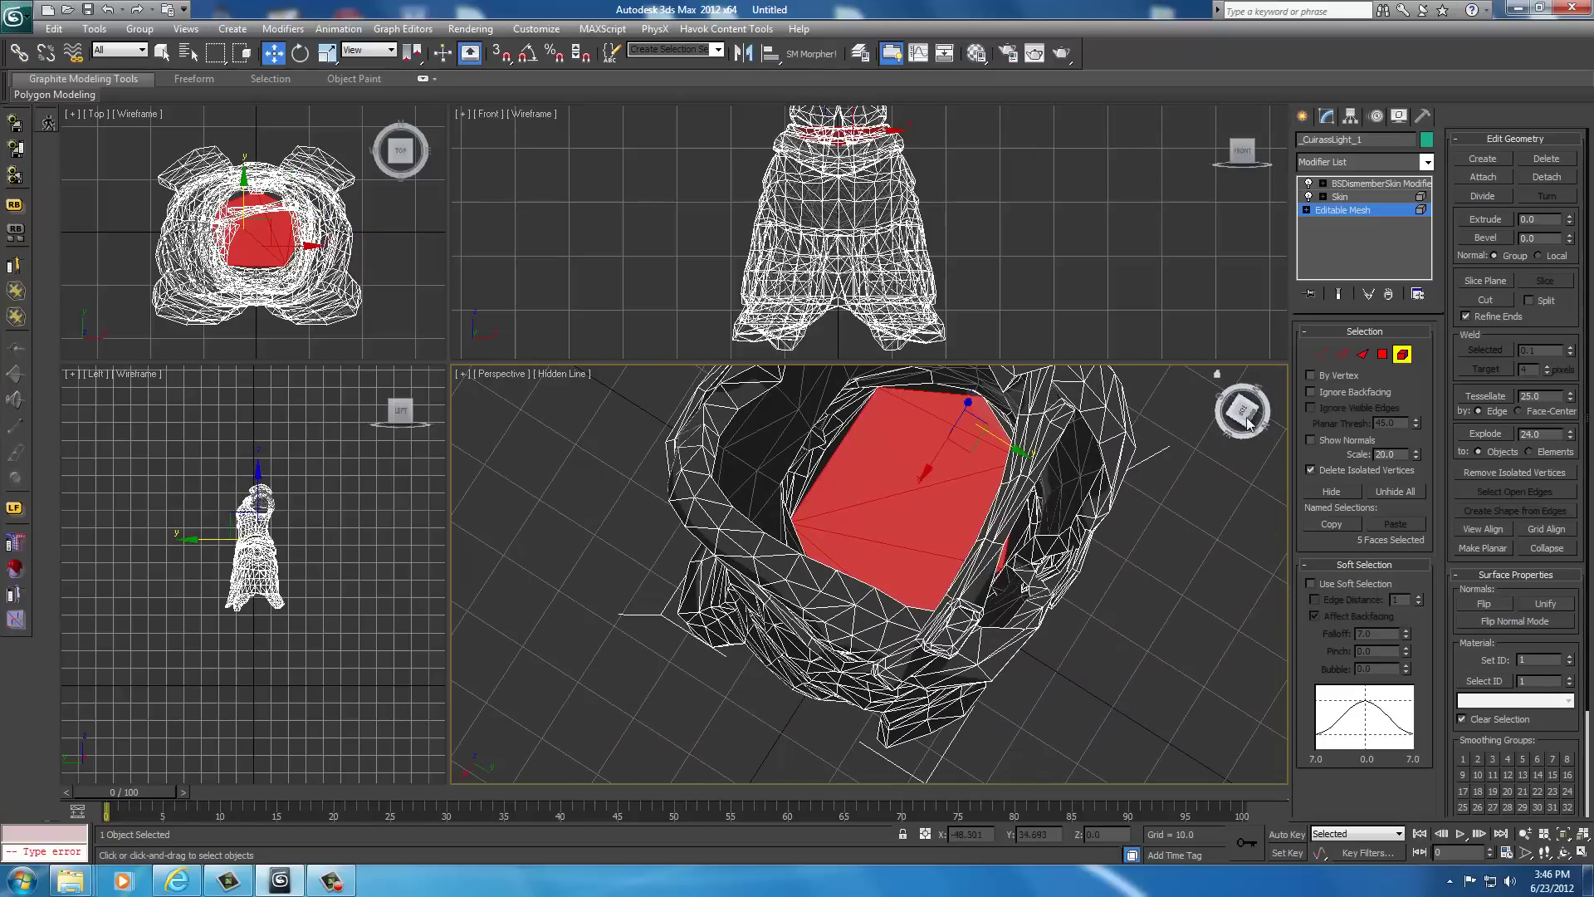
left_click_drag(1248, 423, 1058, 479)
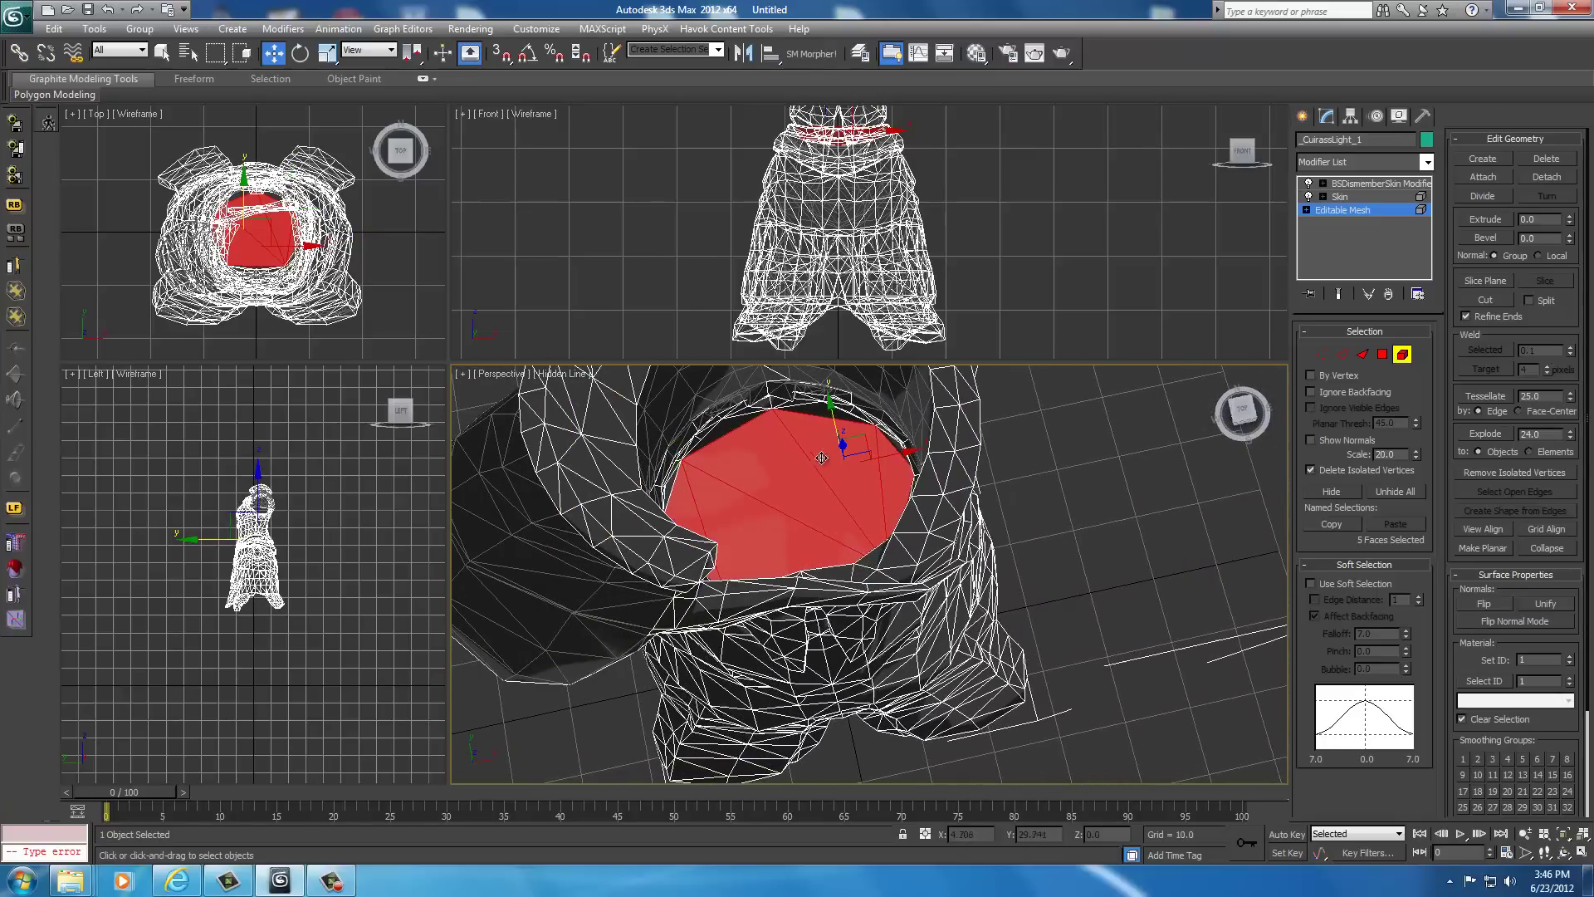